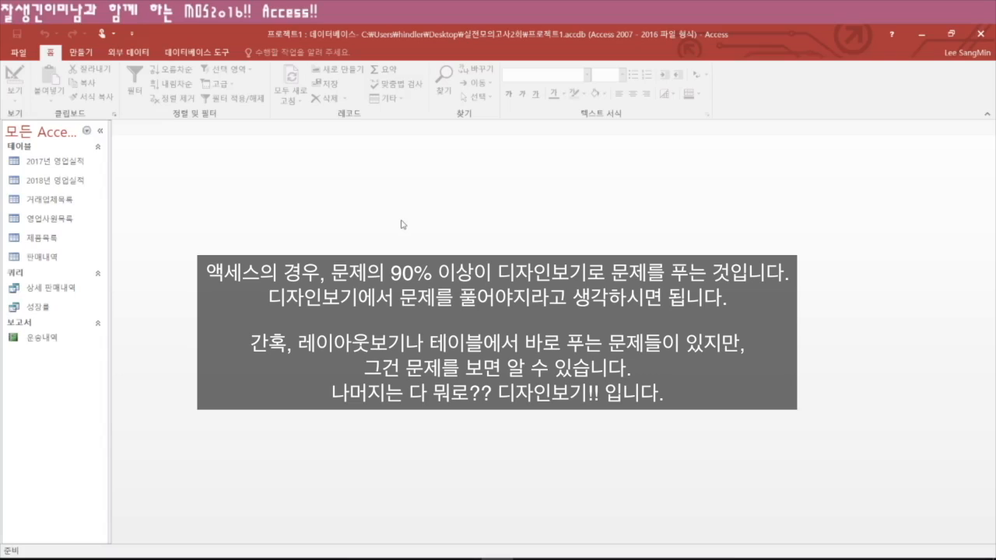
- Try to open the 운송내역 report in print preview, dismissing the 성명 parameter request
right_click(50, 340)
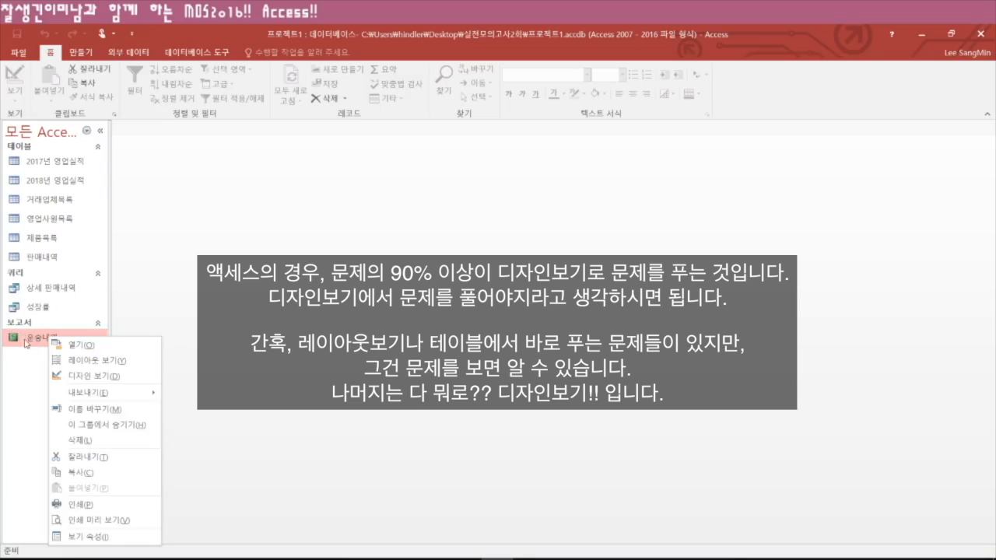
left_click(116, 521)
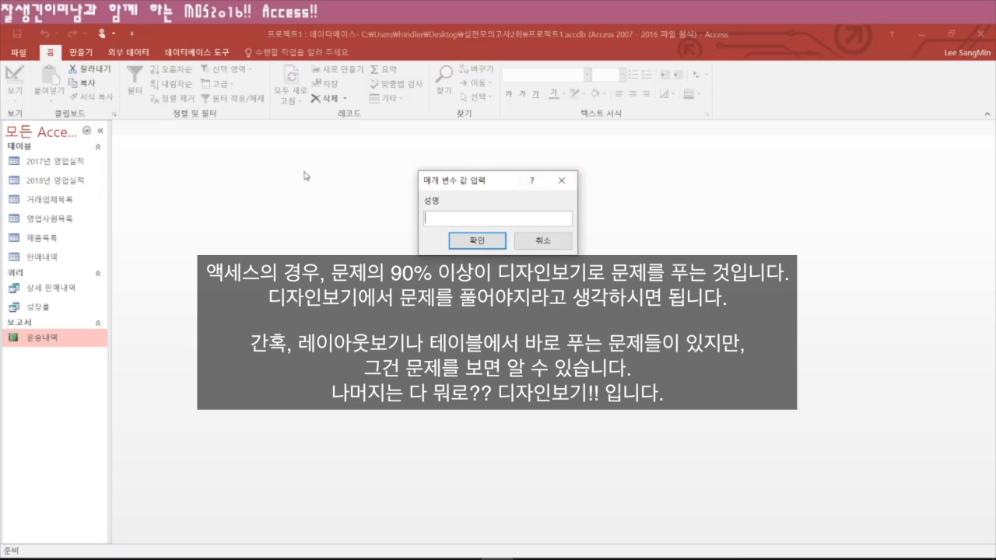
left_click(562, 184)
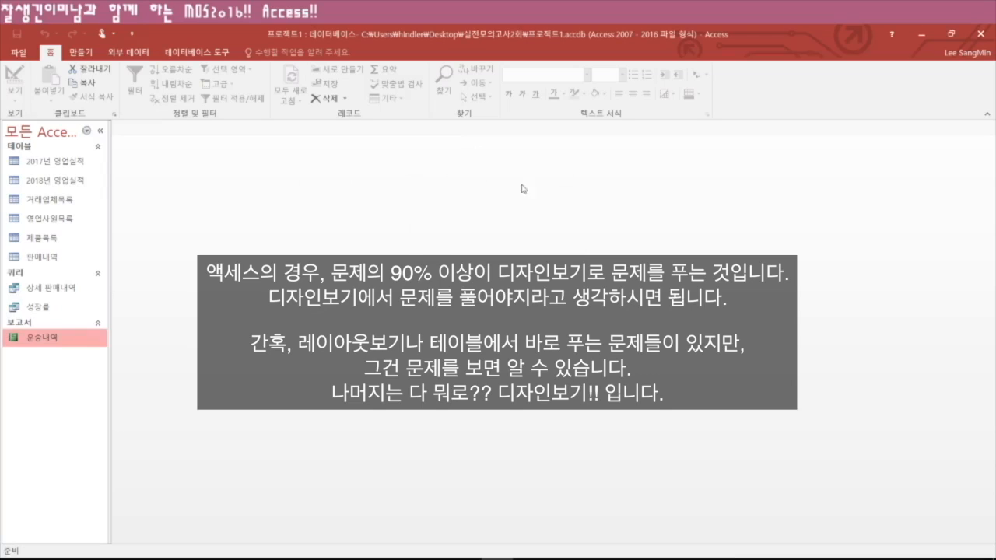
- Open the 운송내역 report in Design view and set its record source to the 상세 판매내역 query
right_click(48, 341)
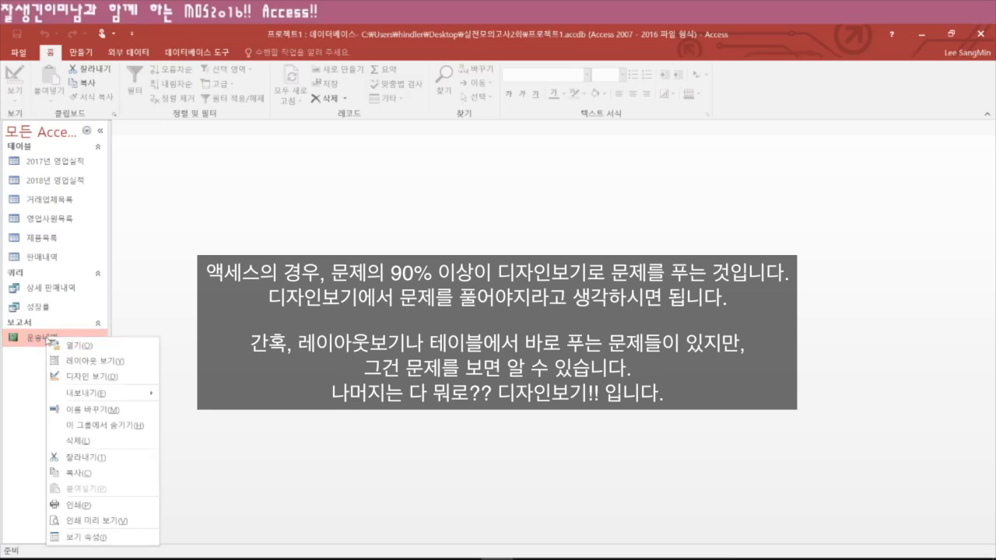
left_click(102, 381)
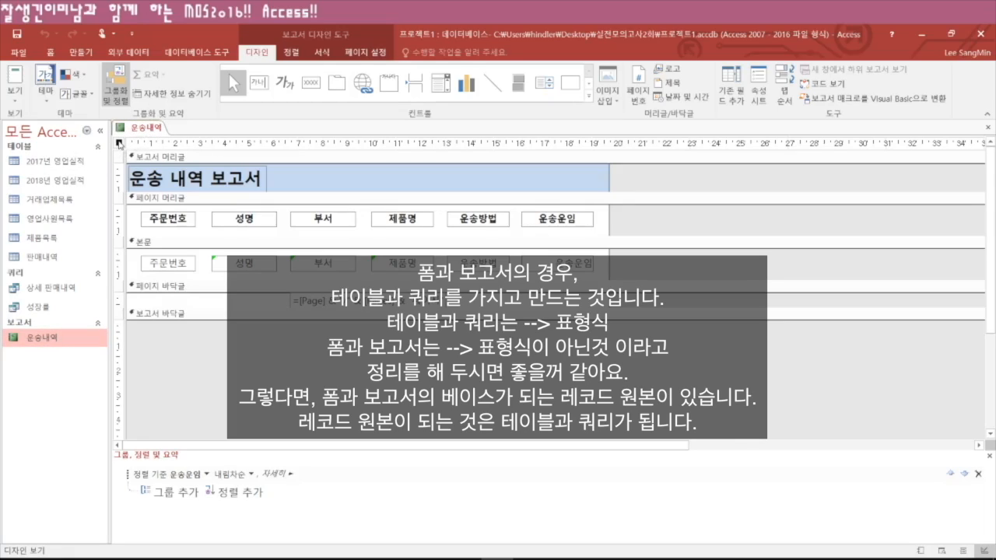
double_click(119, 144)
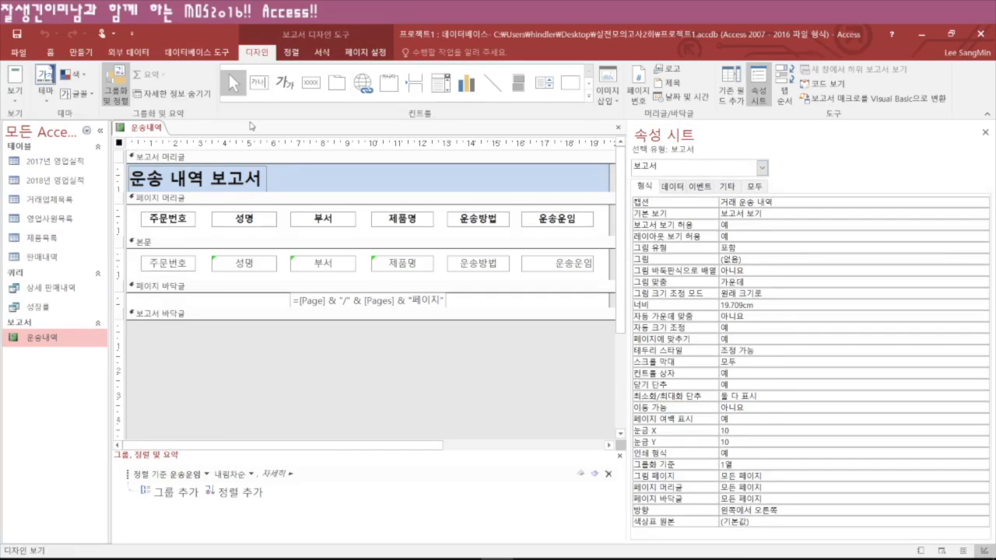
left_click(674, 187)
left_click(735, 201)
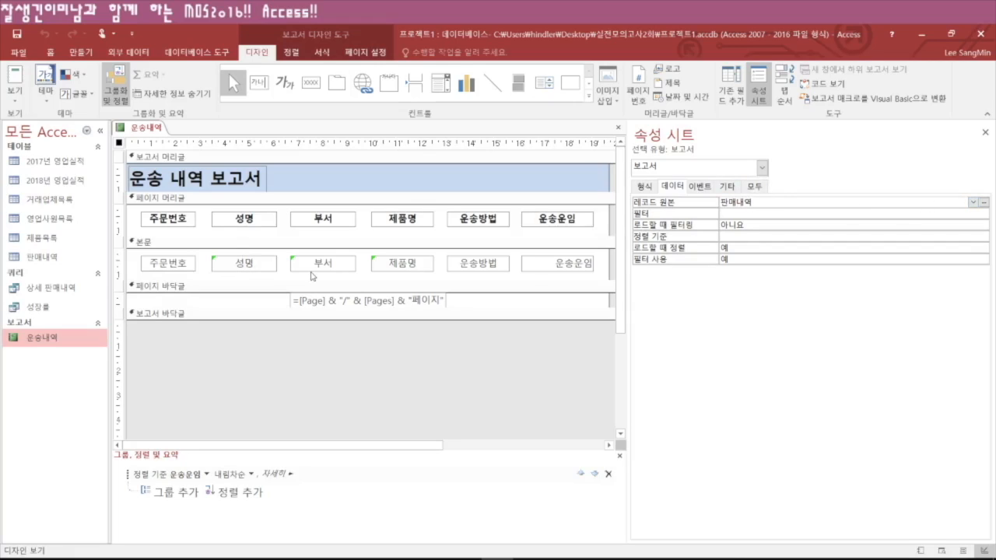
left_click(975, 205)
left_click(975, 204)
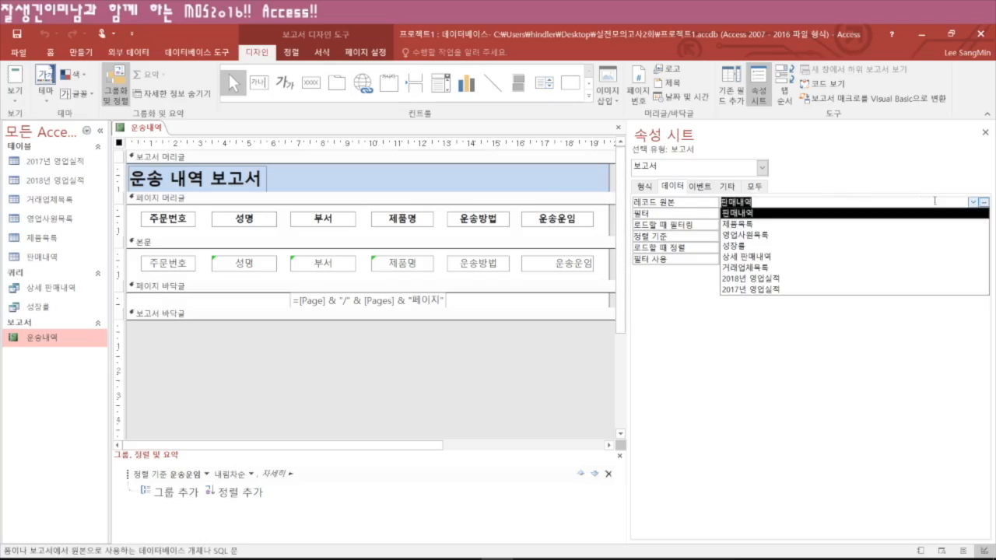
left_click(768, 257)
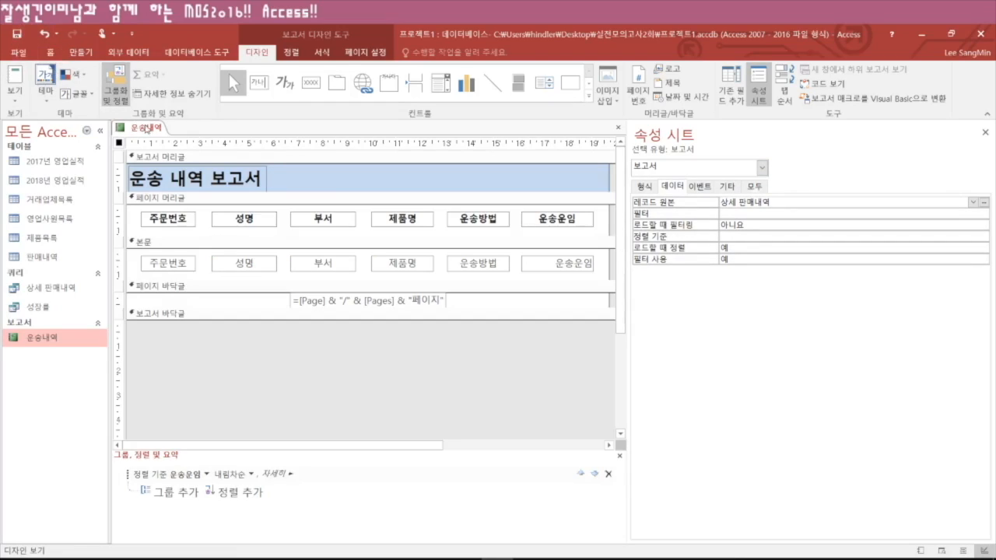
- Close the 운송내역 report and save its design changes
right_click(147, 130)
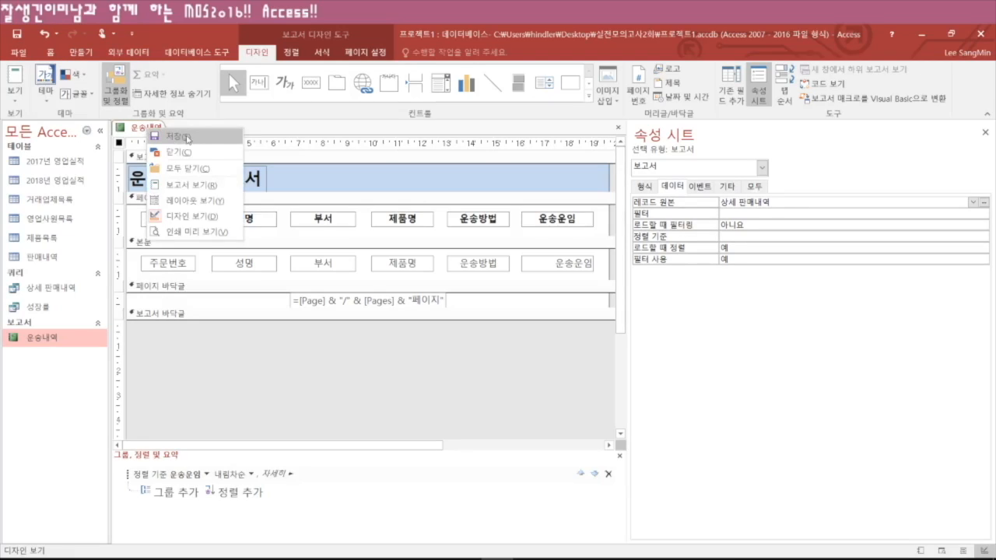
left_click(619, 128)
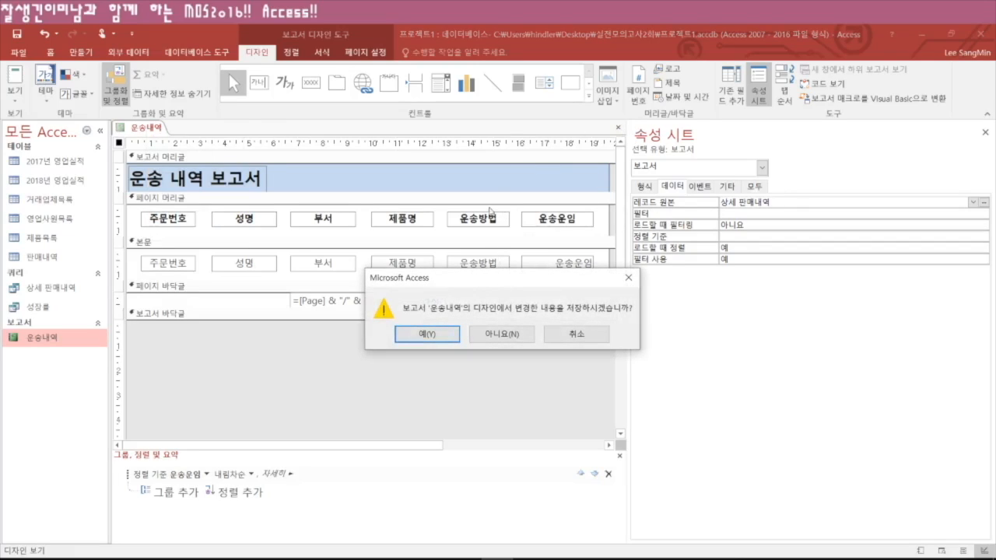
left_click(436, 334)
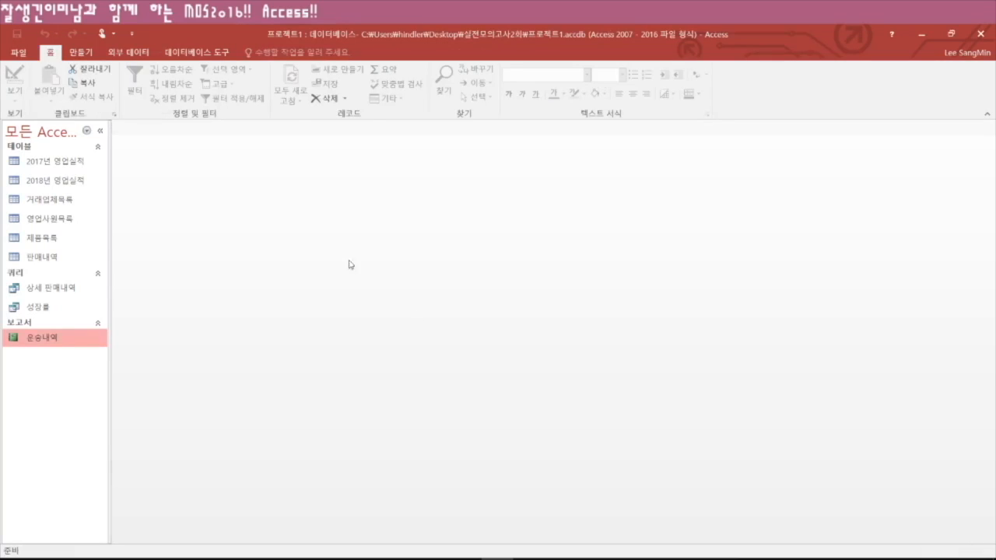
- Check the 운송내역 report in print preview, and close the preview
right_click(45, 341)
left_click(91, 525)
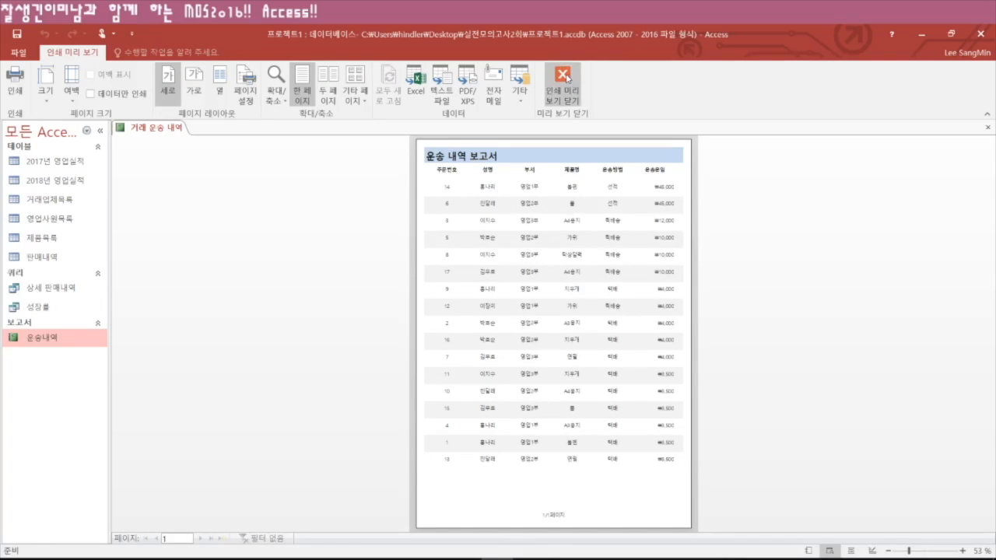
left_click(572, 81)
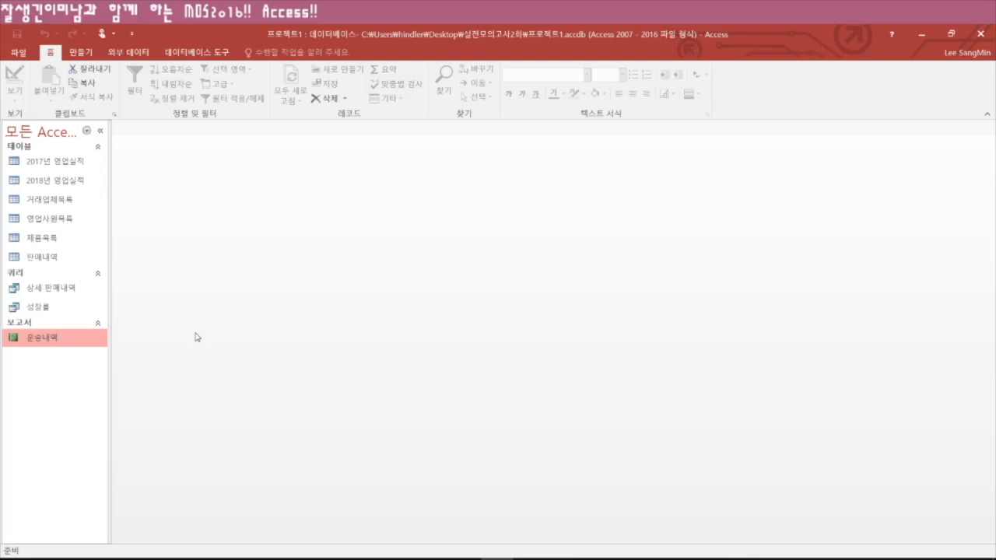
- Review the 상세 판매내역 query's datasheet, and create a new query design that uses this query as its source
double_click(56, 289)
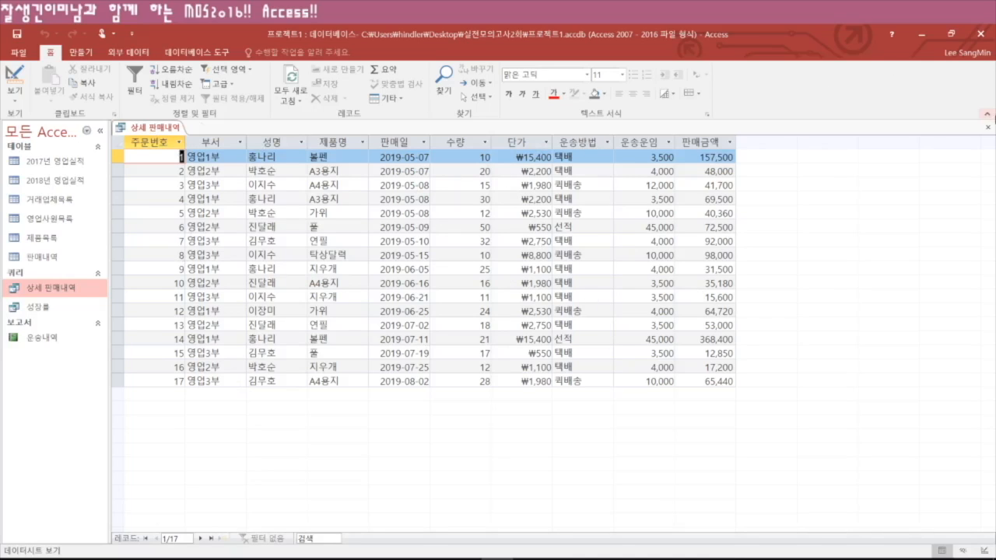
left_click(989, 131)
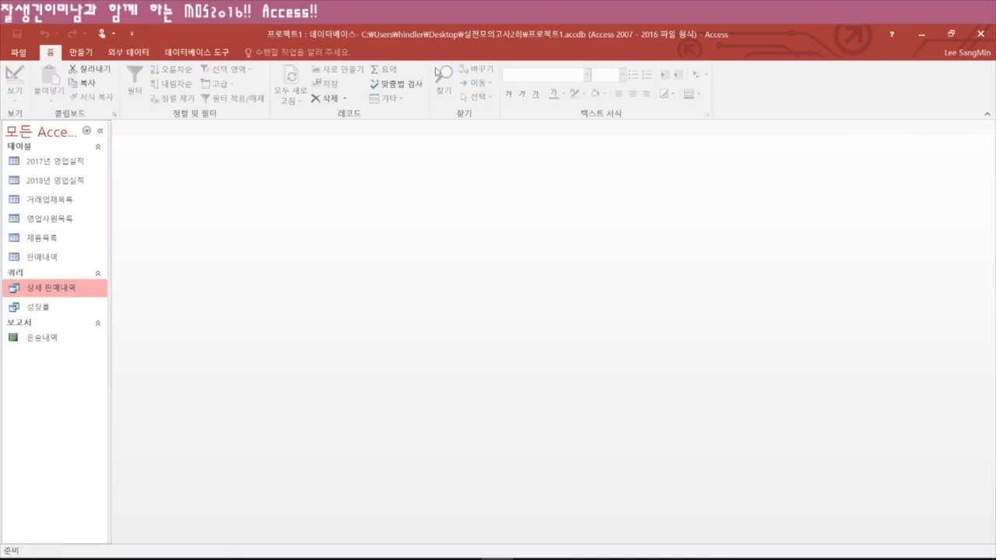
left_click(81, 52)
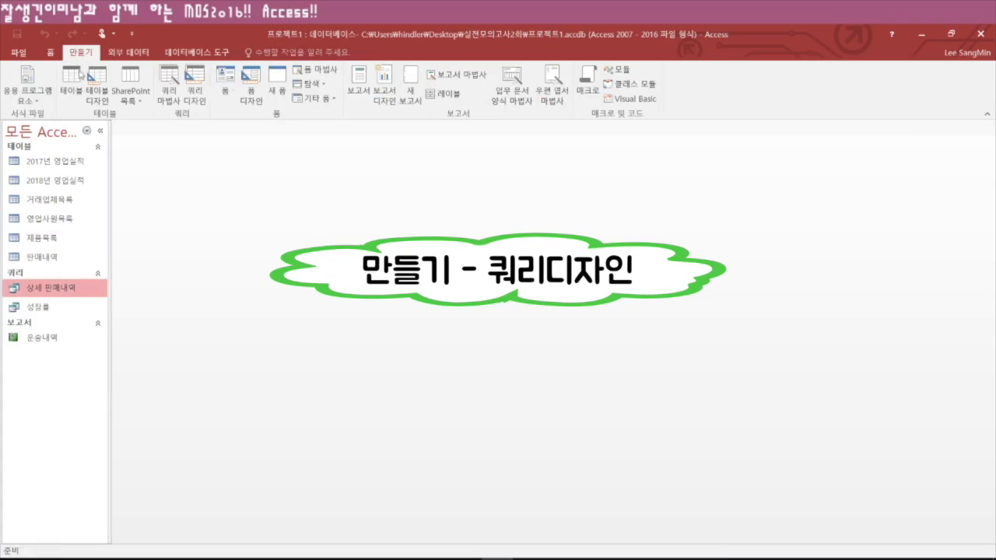
left_click(194, 84)
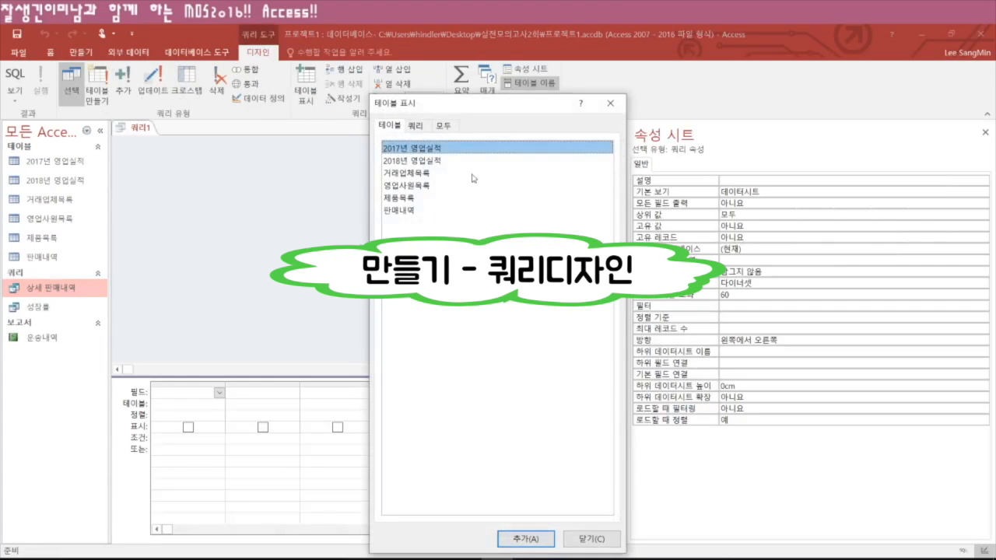
left_click(418, 130)
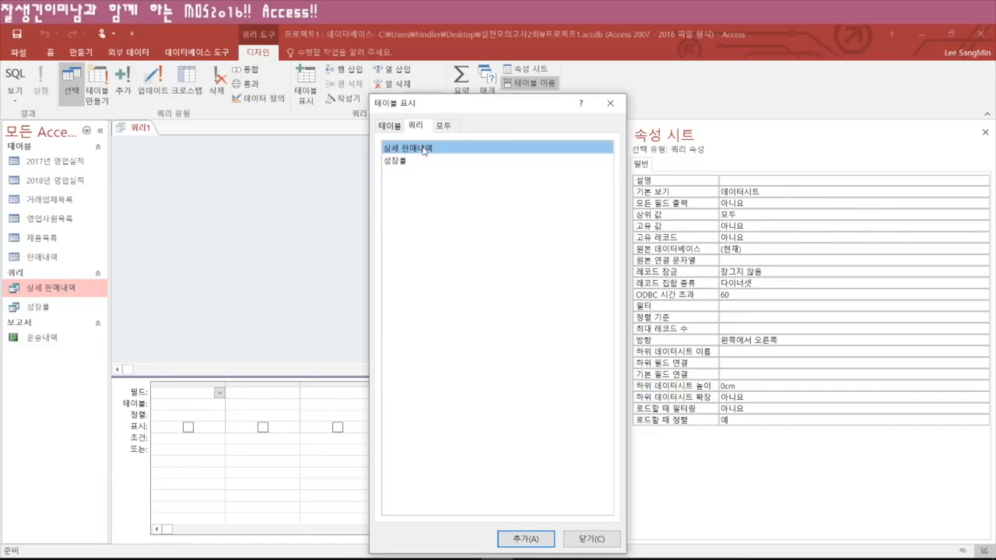
double_click(424, 148)
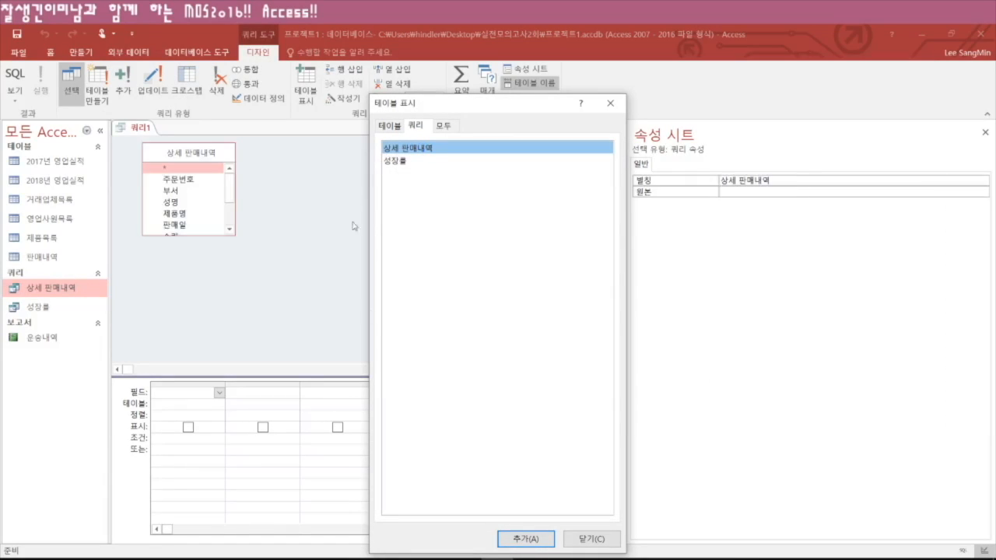
left_click(589, 538)
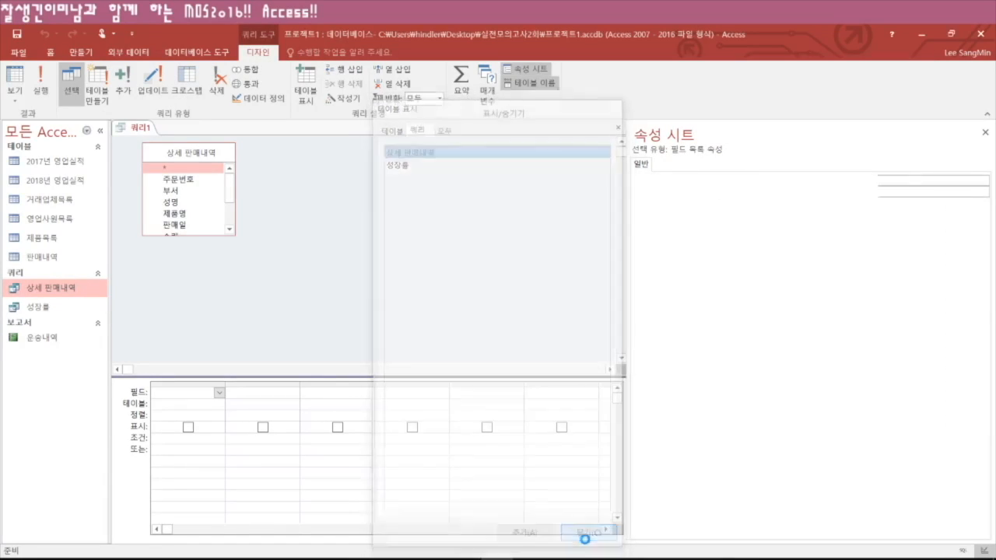
- Enlarge the source field list, add the 제품명 and 판매금액 fields to the query and run it
left_click(231, 231)
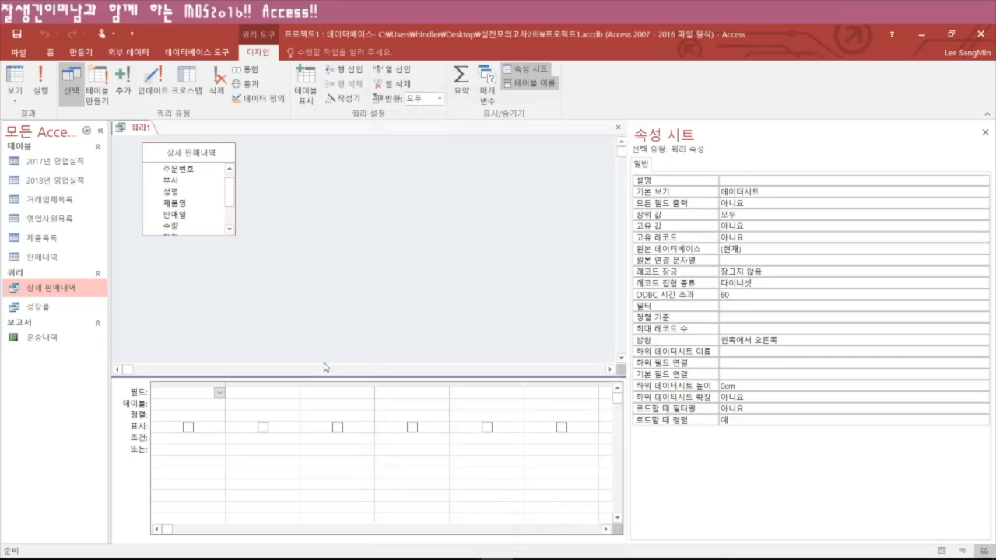
left_click_drag(235, 235, 346, 328)
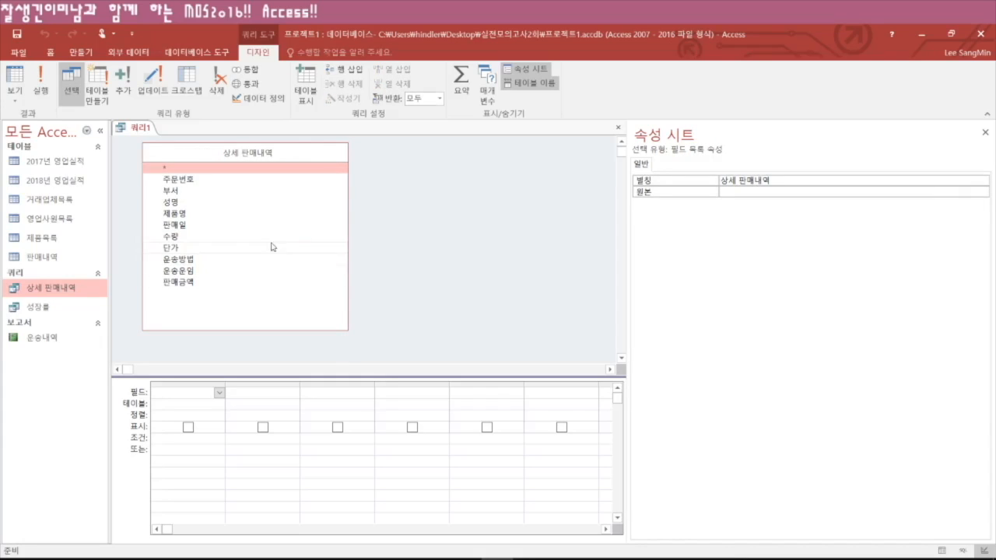
double_click(185, 215)
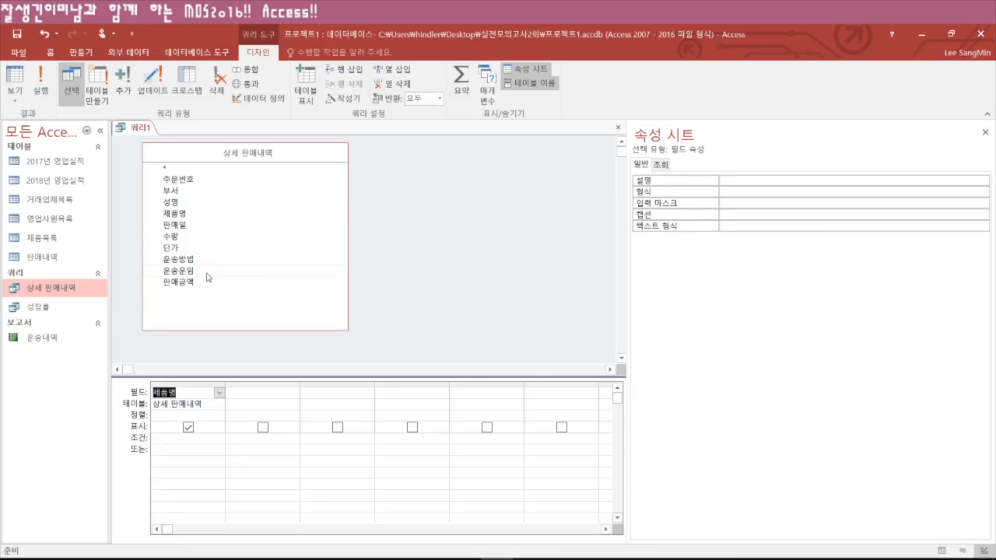
double_click(179, 282)
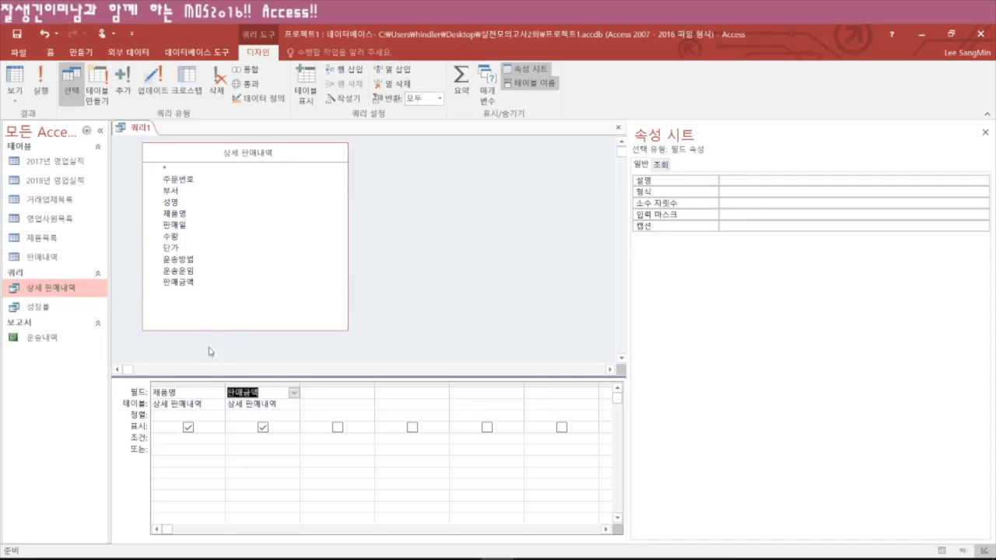
left_click(41, 84)
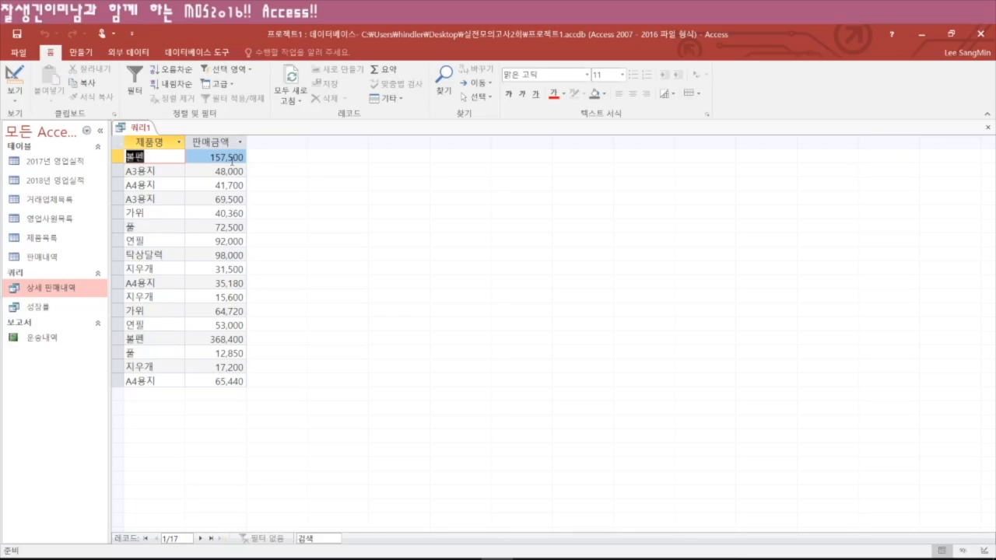
- Return to Design view and summarize the query, grouping by 제품명 and calculating the average (평균) of 판매금액
left_click(12, 99)
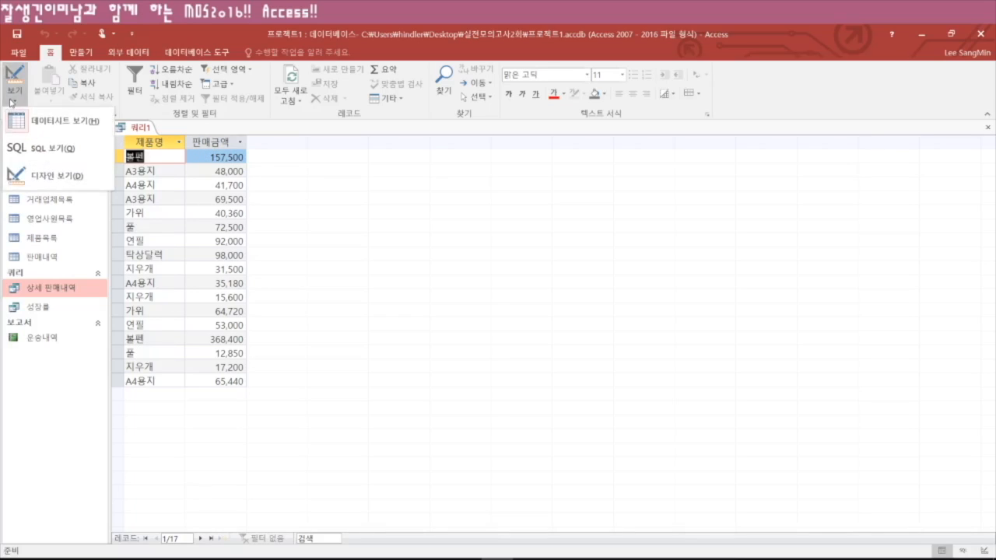
left_click(77, 186)
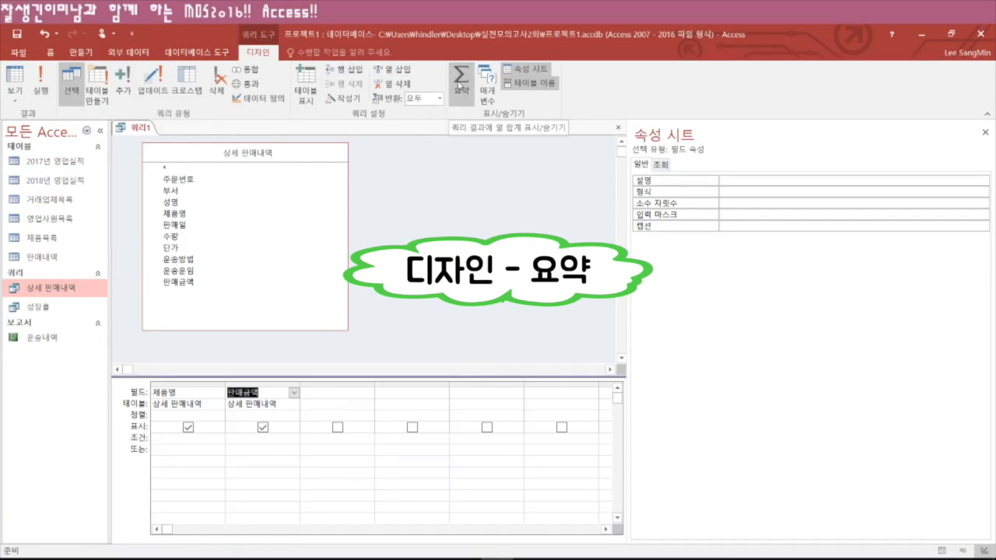
left_click(459, 84)
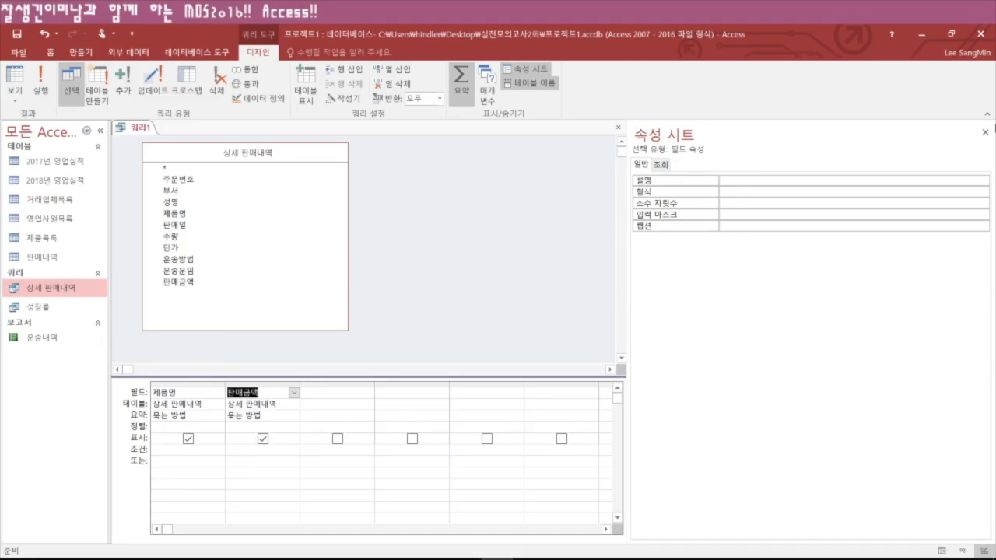
left_click(985, 132)
left_click_drag(329, 376, 327, 346)
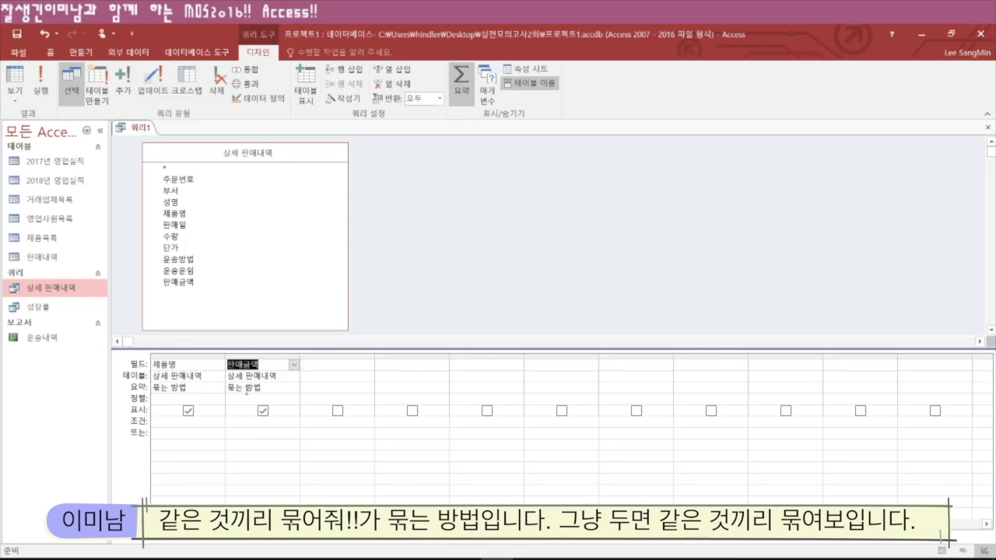
left_click(273, 387)
left_click(294, 387)
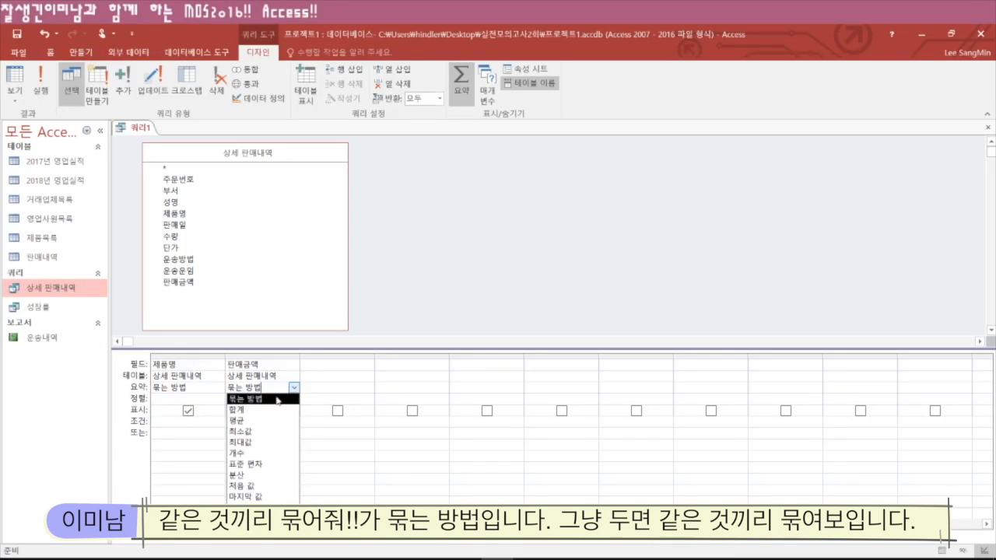
left_click(244, 420)
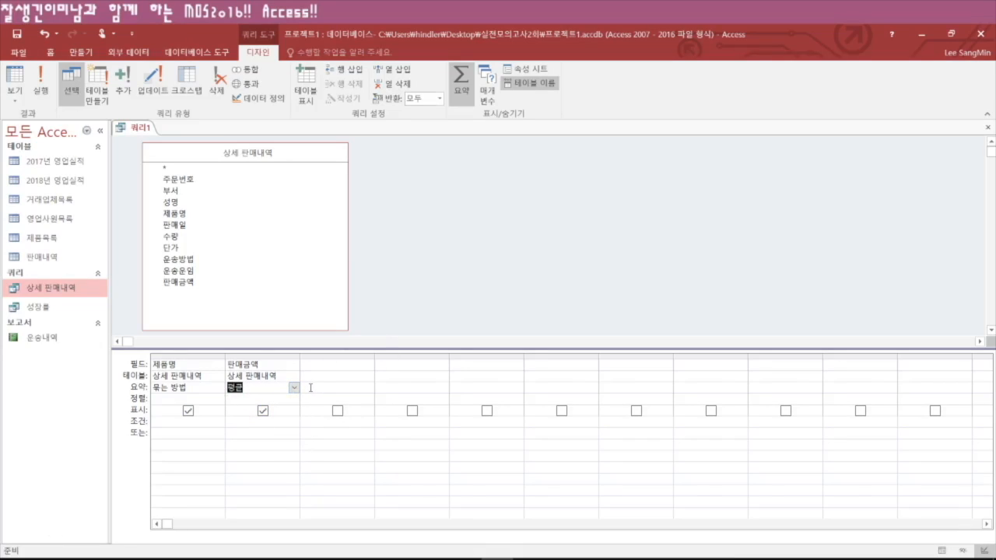
- Run the summary query and fit the average 판매금액 column's width to its contents
left_click(40, 82)
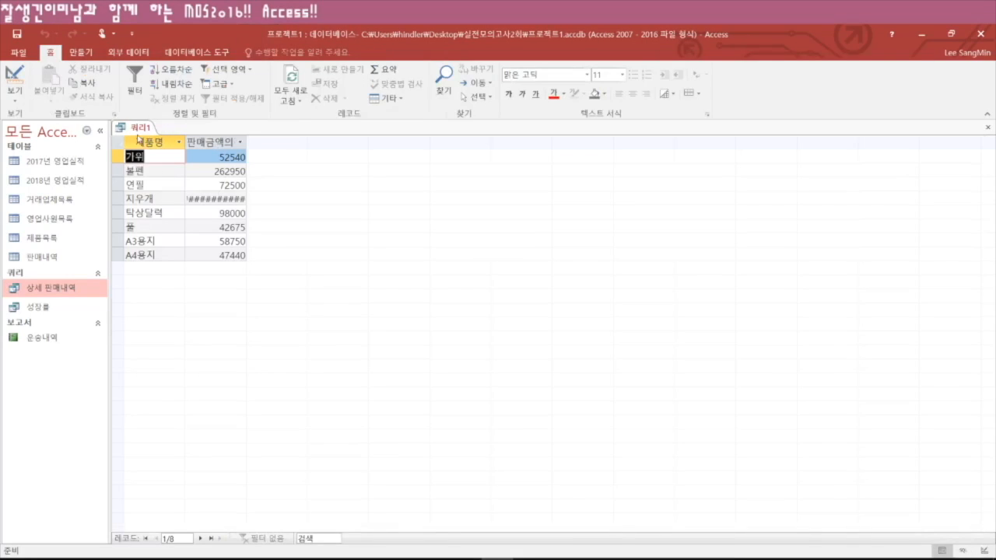
double_click(246, 142)
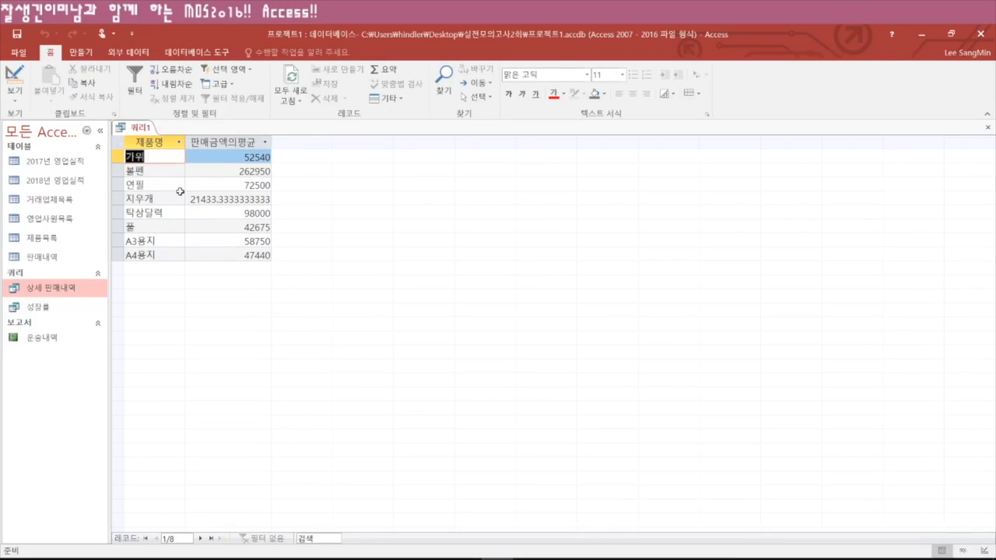
- Save the query as 제품별 판매금액 평균 and close it
right_click(140, 128)
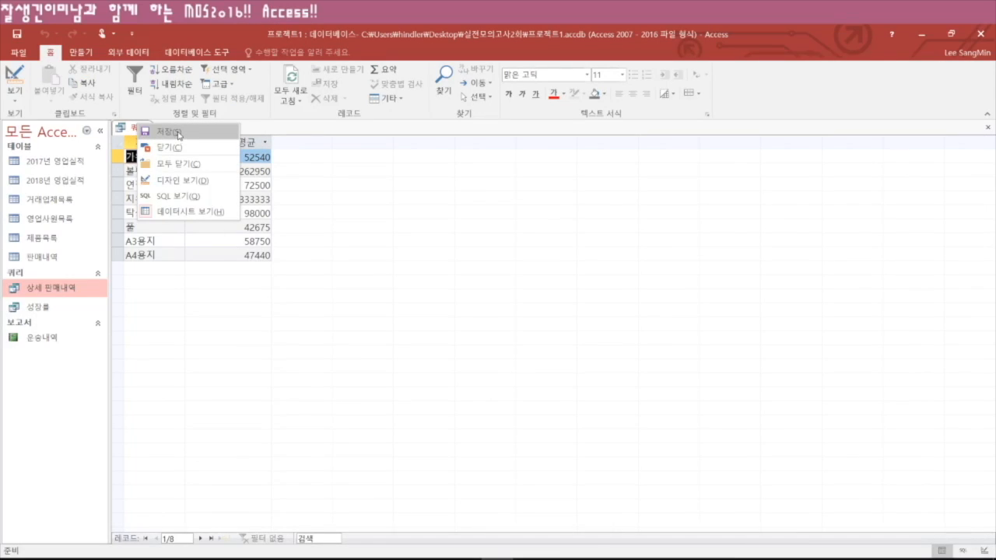
left_click(178, 132)
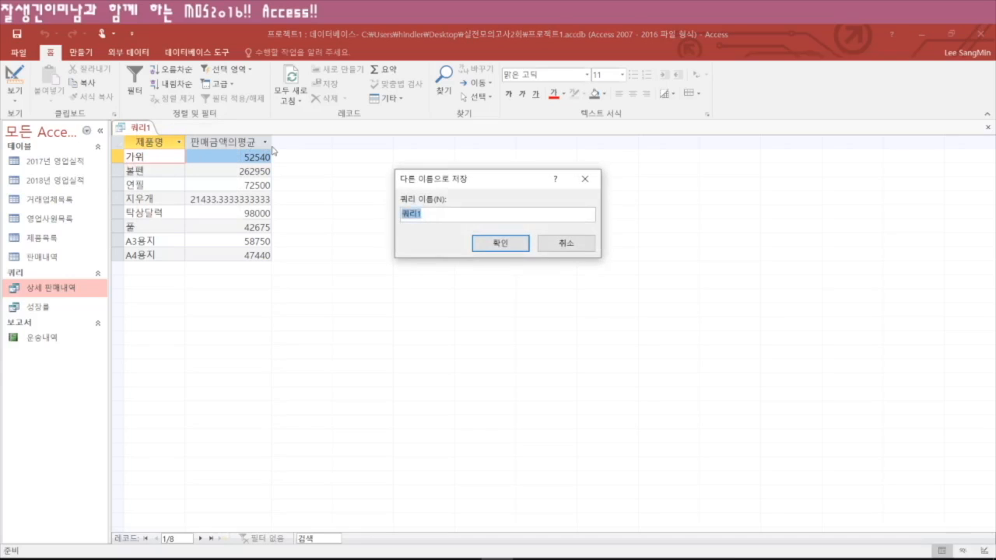
type("wpvnaq")
key("BackSpace")
type("제품별 판매금액 평균")
left_click(513, 244)
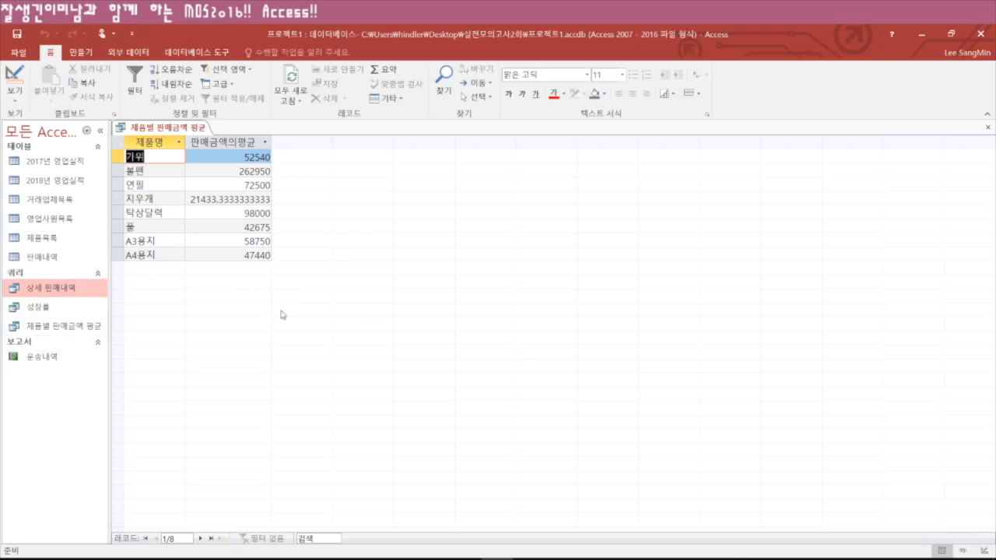
left_click(987, 127)
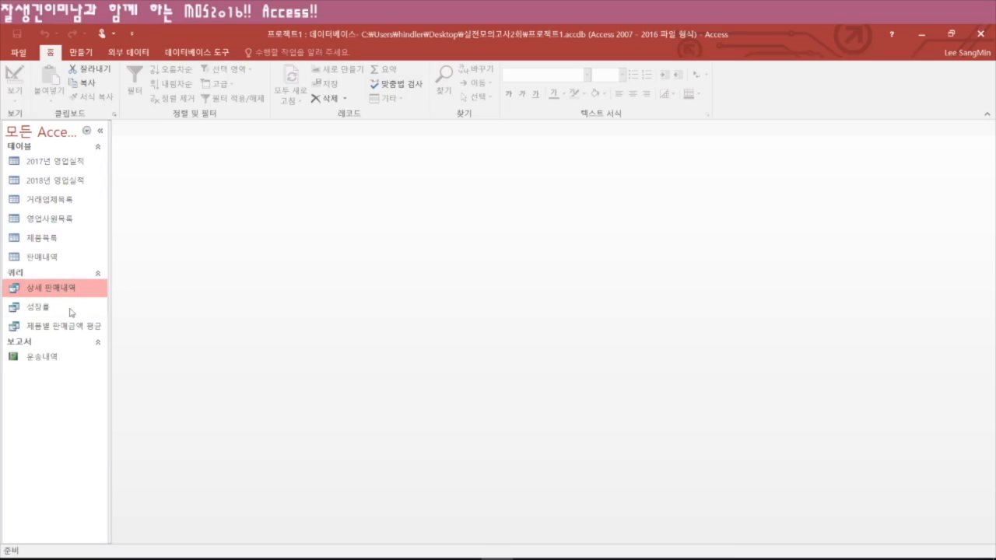
- Open the 성장률 query and switch it to Design view
double_click(45, 307)
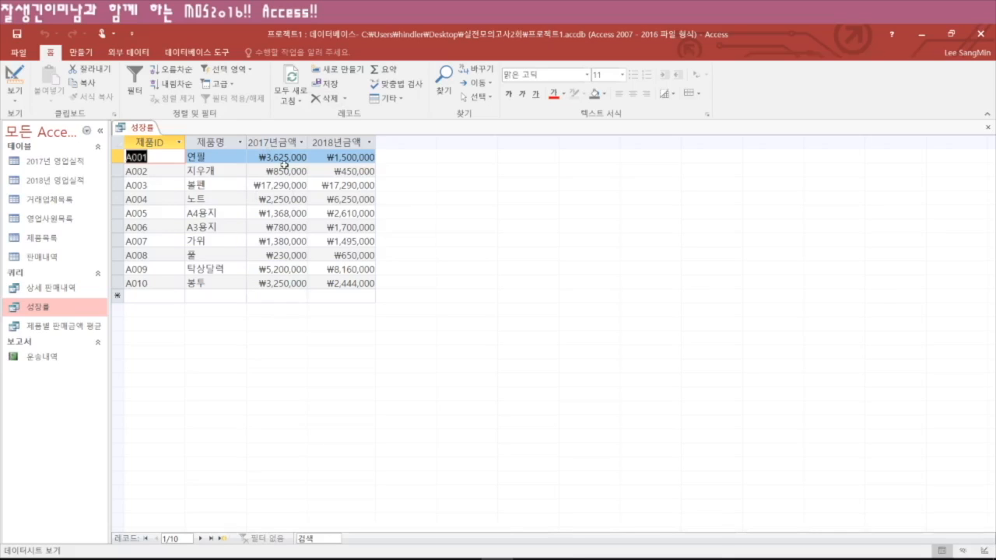
right_click(144, 130)
left_click(186, 184)
- Add the calculated field 성장률: [2018년금액]/[2017년금액] after 2018년금액 and widen its column to show the full expression
left_click(462, 250)
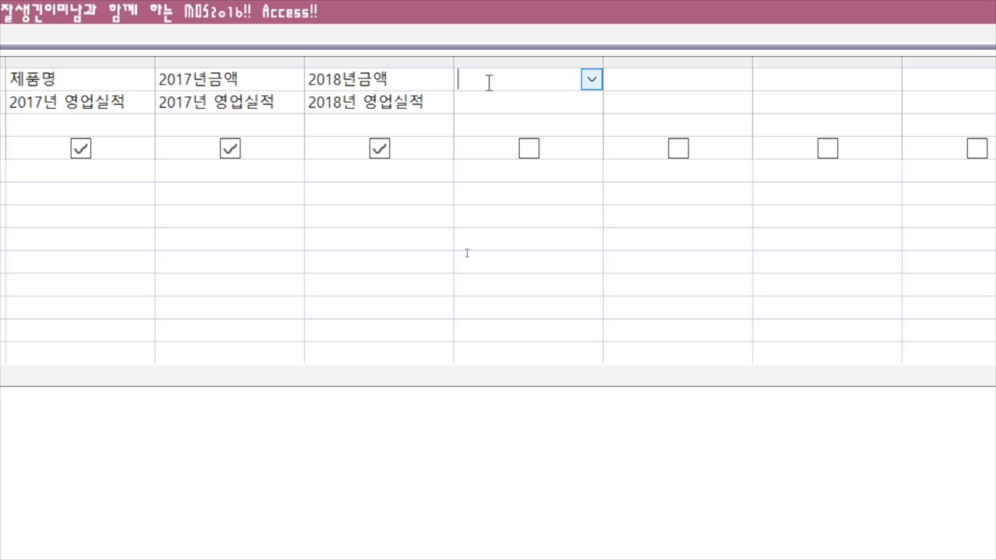
type("성자ㅇ률")
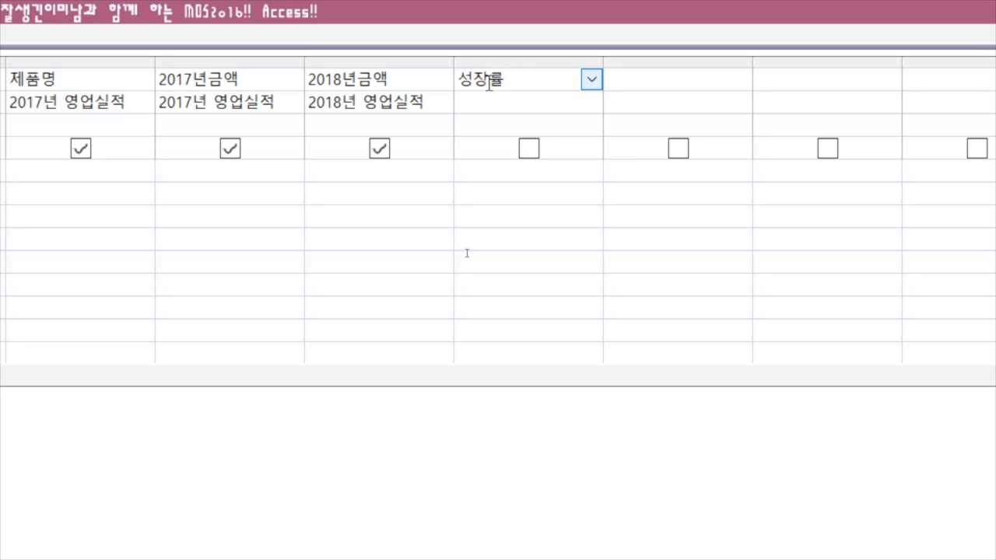
type(":")
type("[2018년금액]")
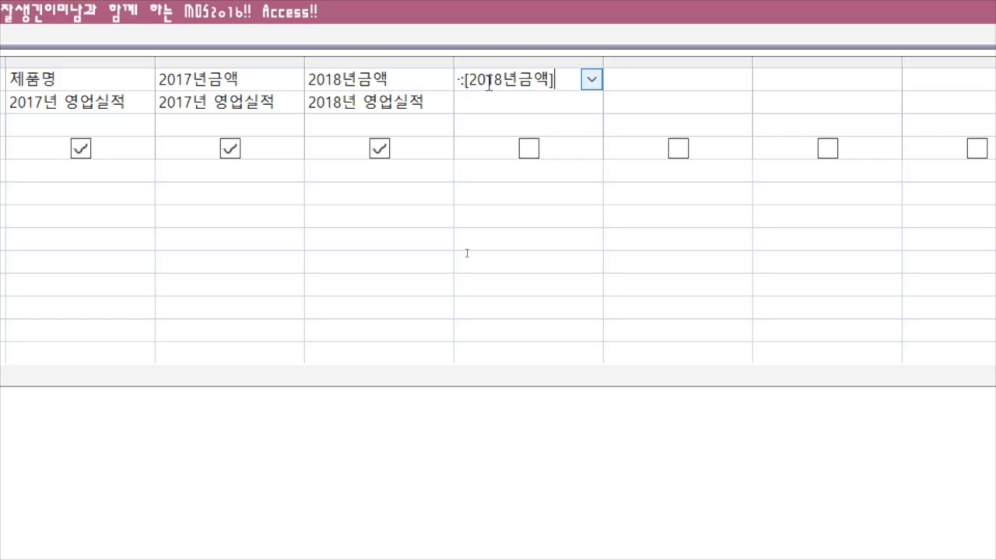
type("/[")
type("2017년금")
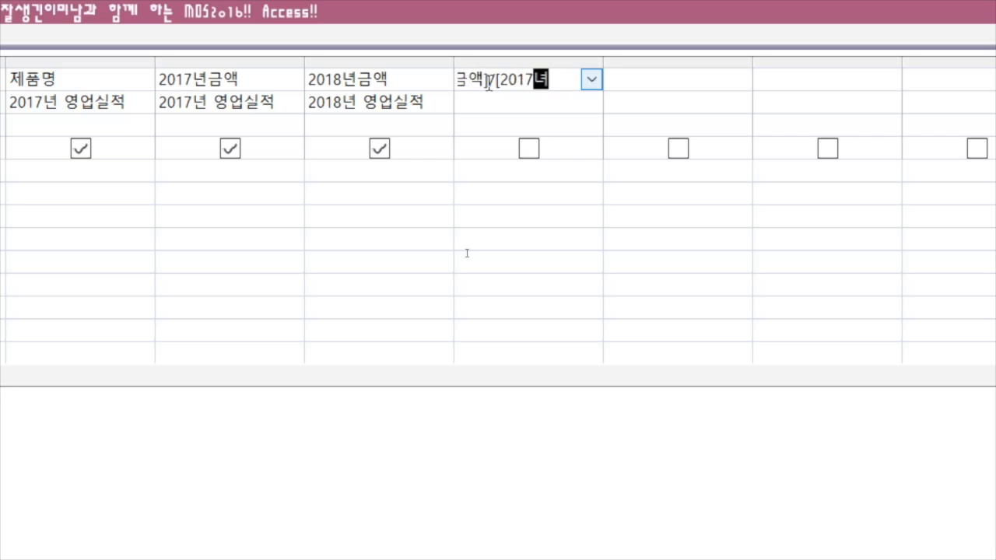
type("액]")
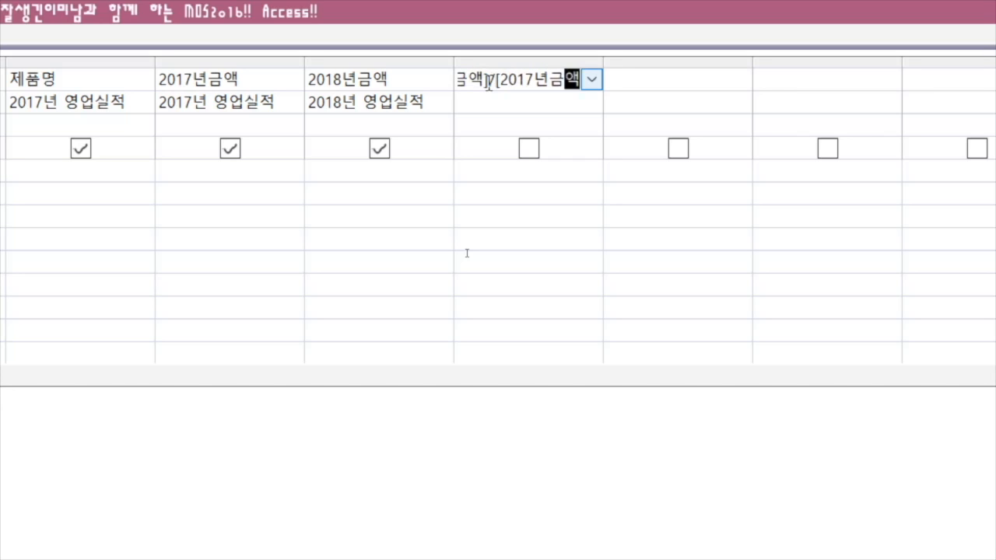
key("Tab")
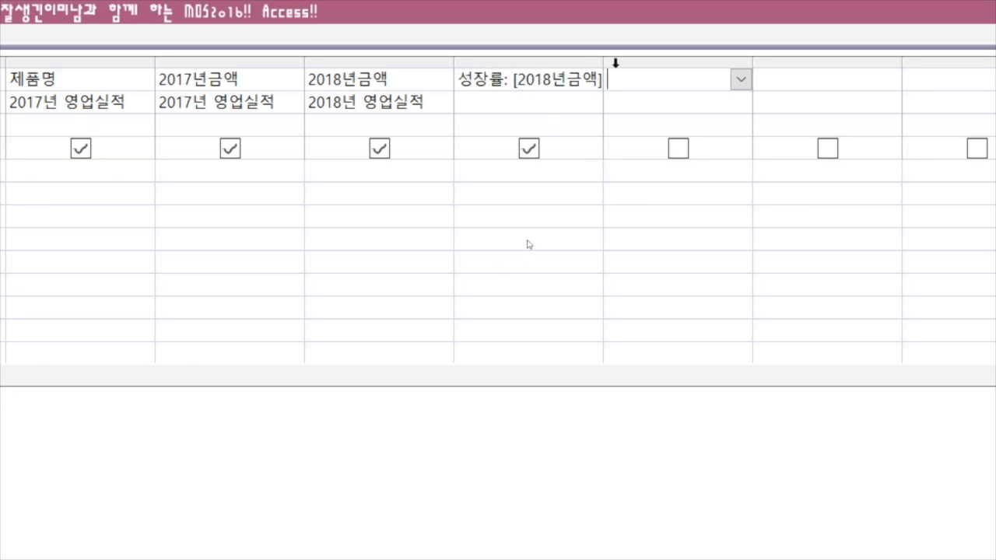
left_click_drag(603, 57, 798, 58)
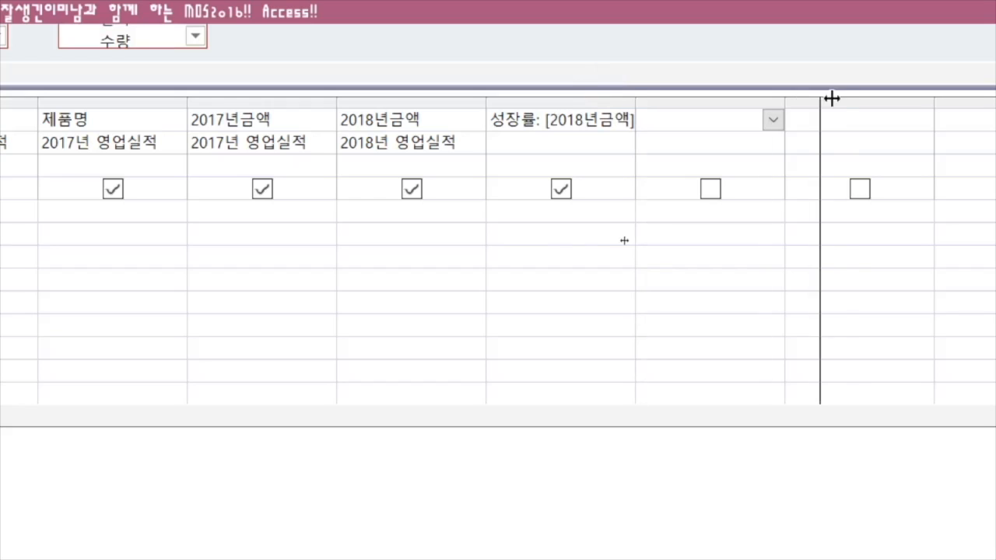
left_click_drag(831, 98, 848, 98)
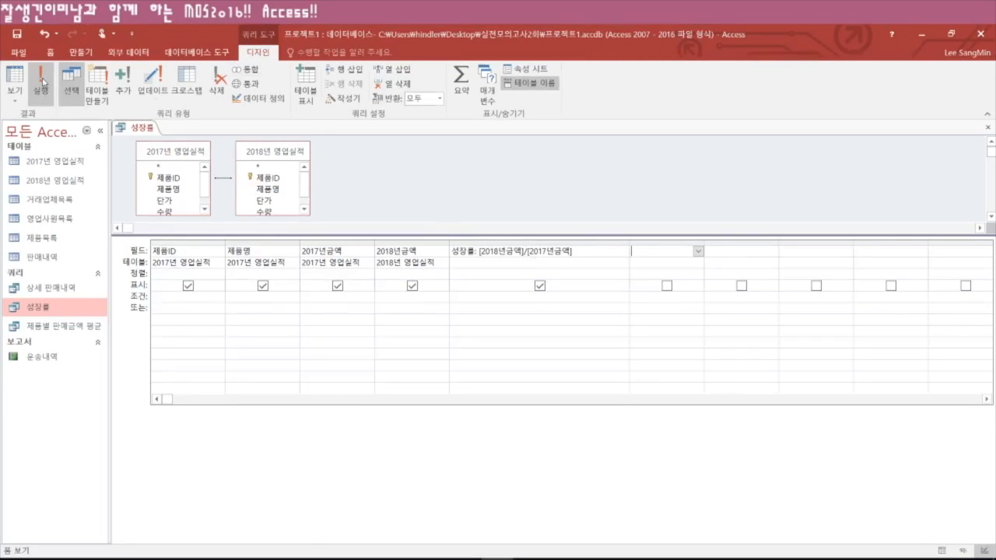
- Run the query, widen the 성장률 column to fit its values, and close the query with its changes saved
left_click(43, 82)
left_click_drag(436, 141, 463, 141)
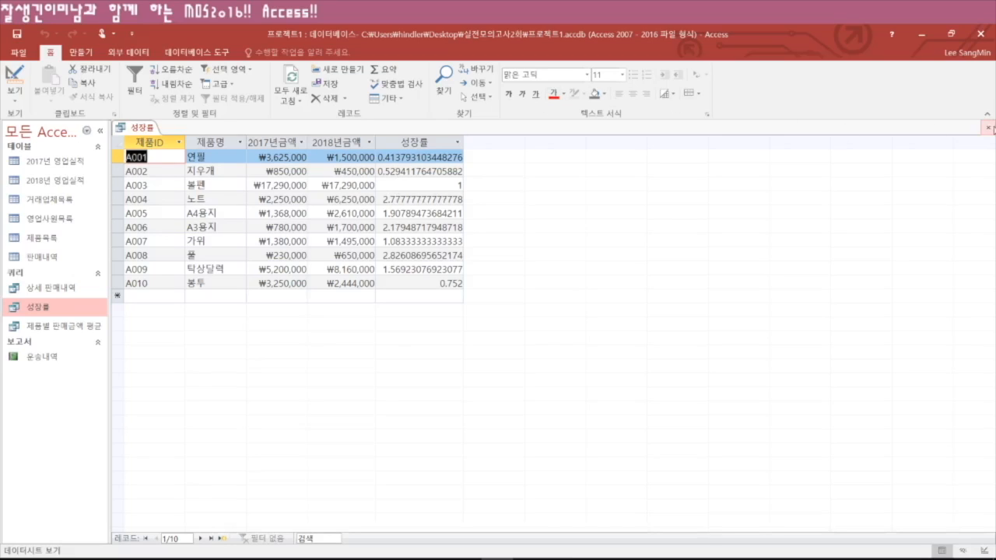
left_click(988, 129)
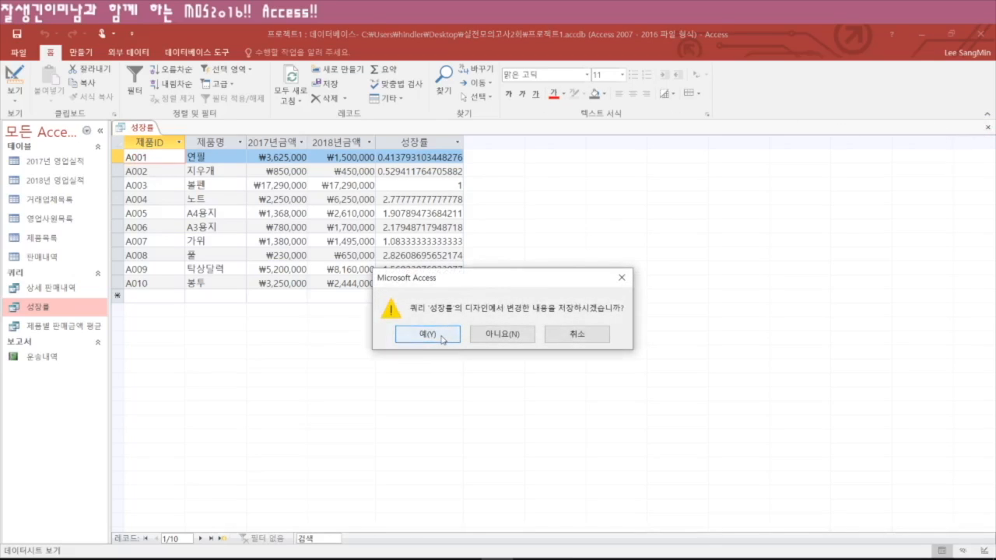
left_click(440, 336)
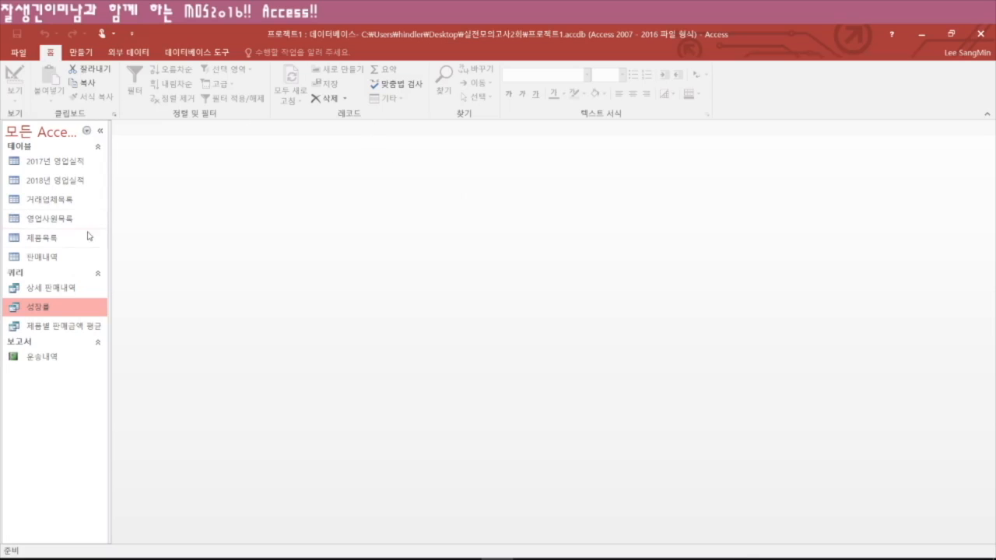
- Make 제품ID the primary key of the 제품목록 table, then save and close the table
right_click(49, 243)
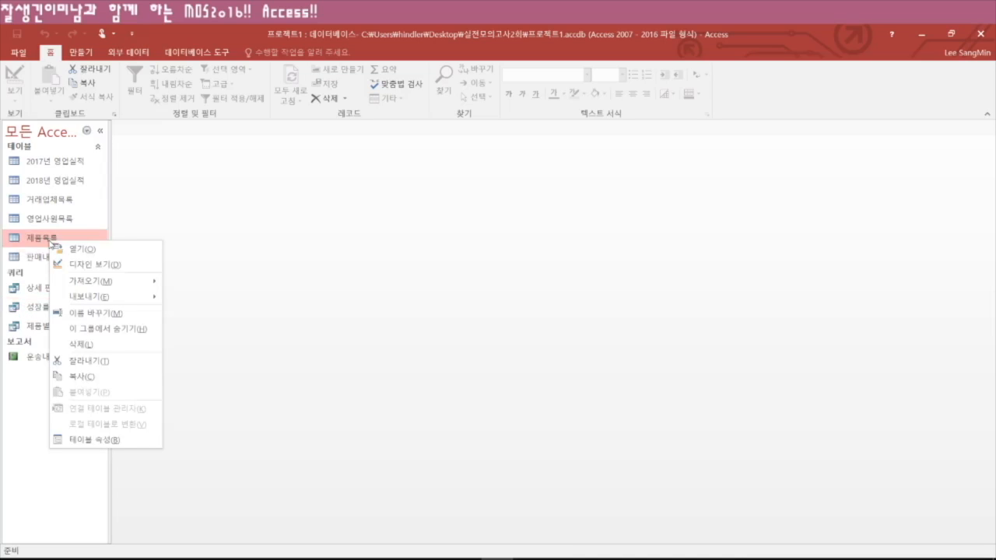
left_click(87, 265)
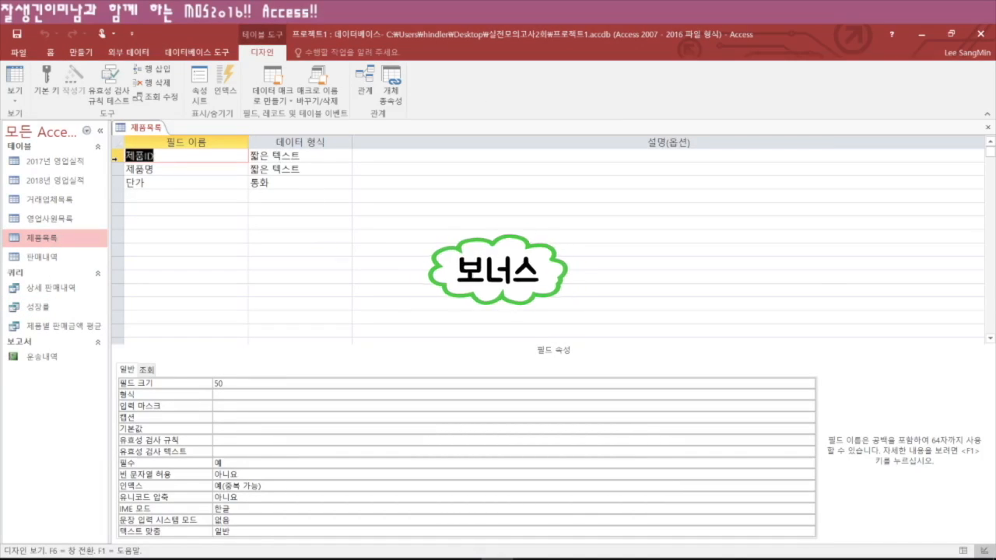
left_click(118, 155)
left_click(49, 80)
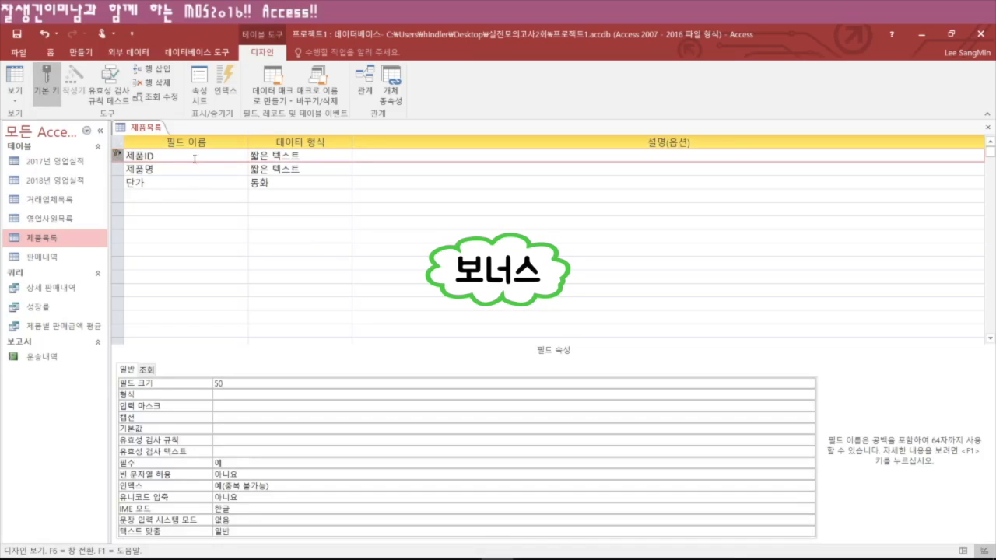
left_click(990, 127)
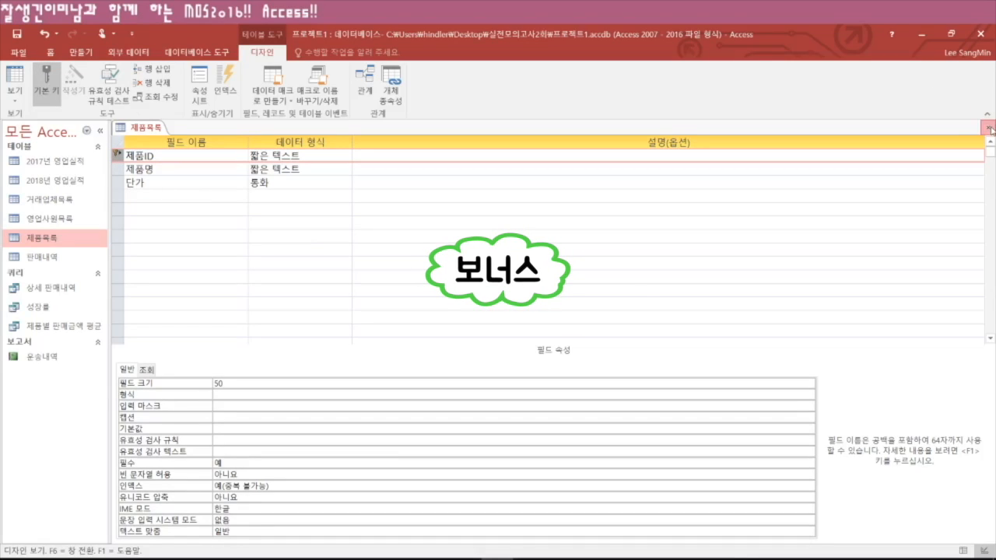
left_click(428, 333)
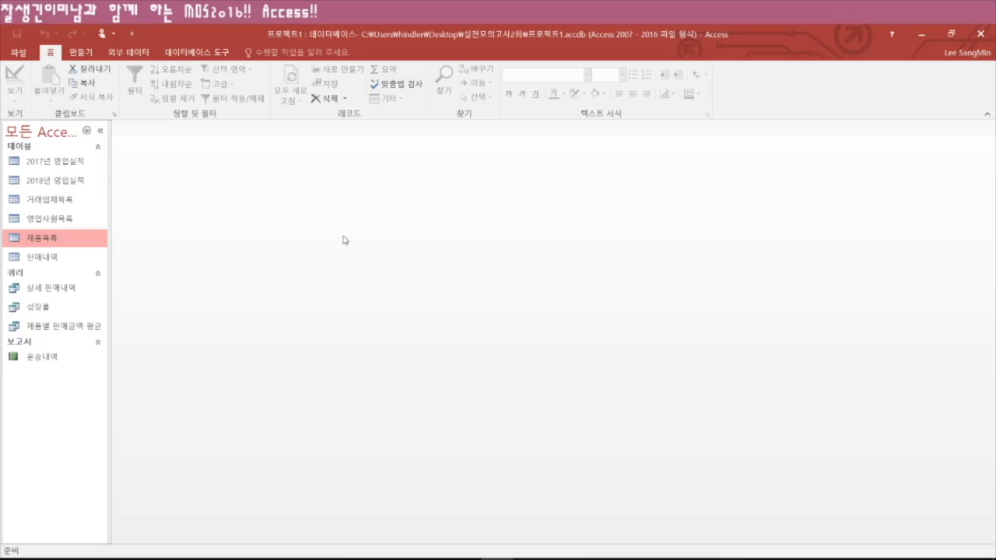
- Open the 상세 판매내역 query in Design view and add the 거래업체목록 table and its 업체명 field
left_click(43, 288)
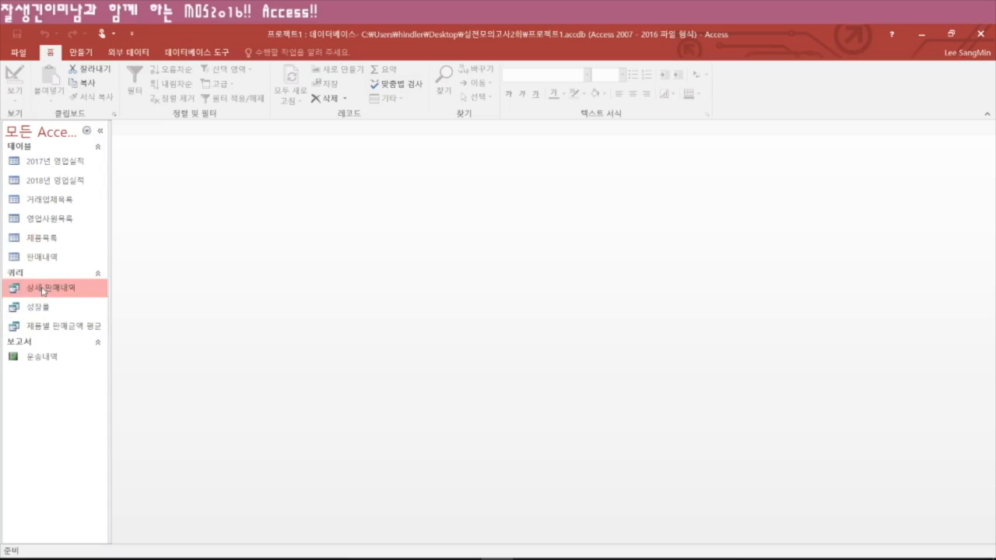
right_click(43, 289)
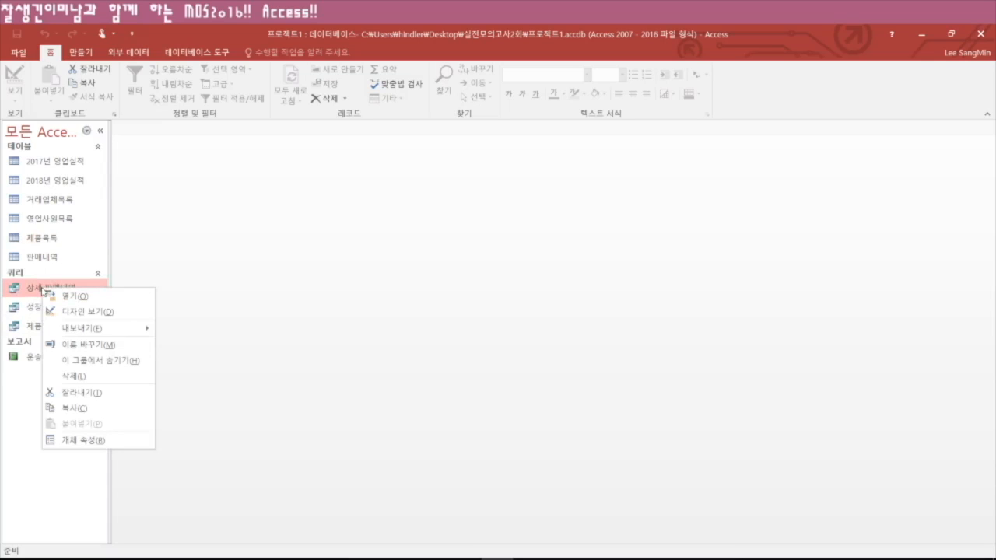
left_click(101, 312)
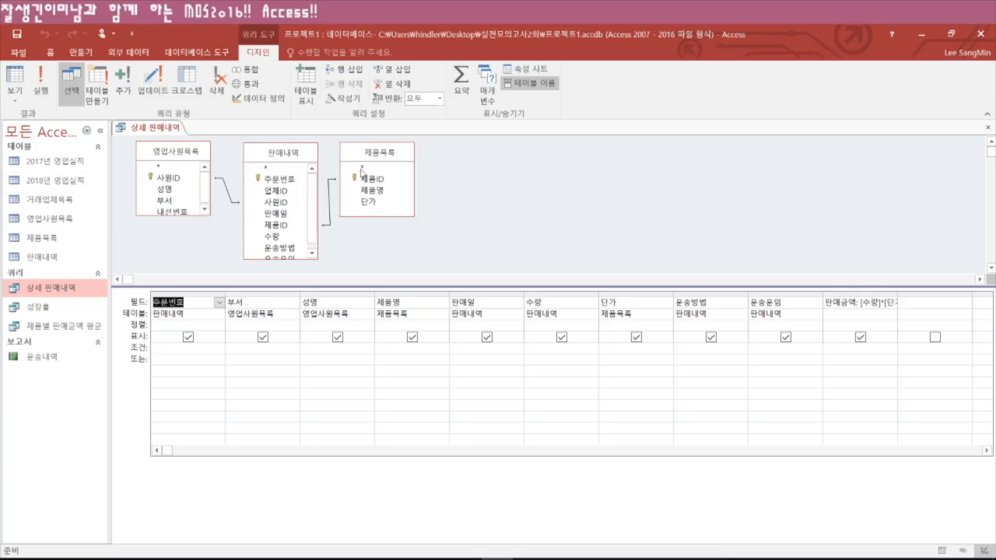
left_click_drag(50, 199, 504, 157)
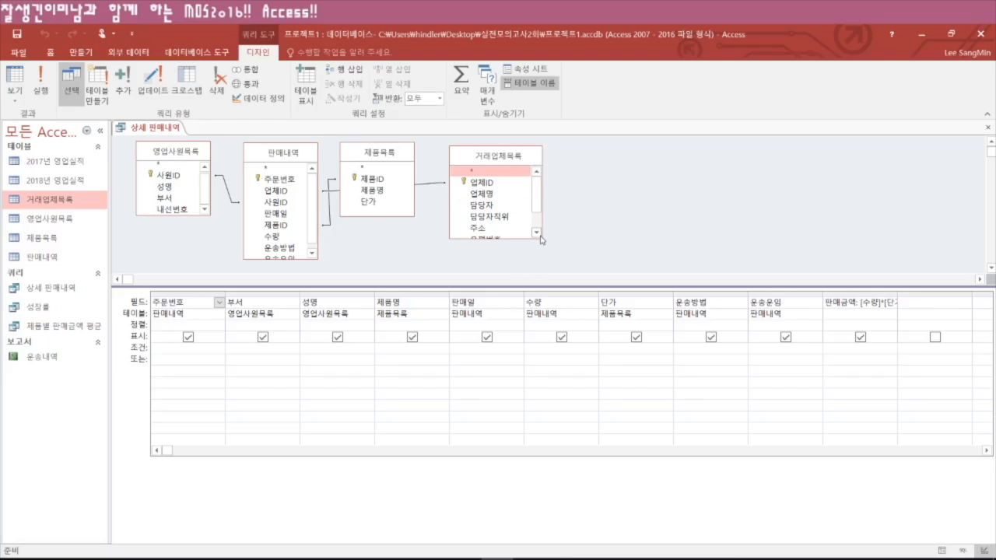
left_click_drag(540, 239, 625, 273)
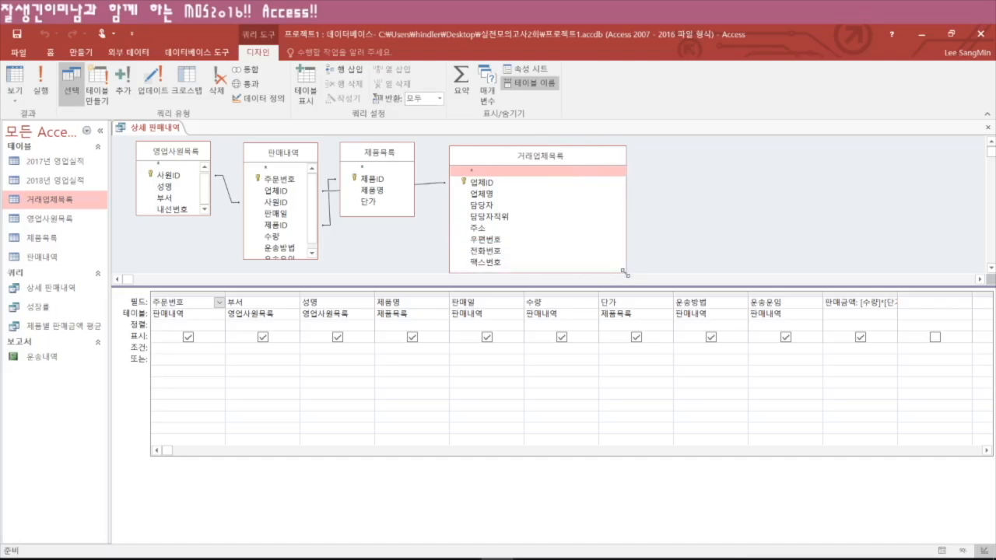
double_click(490, 194)
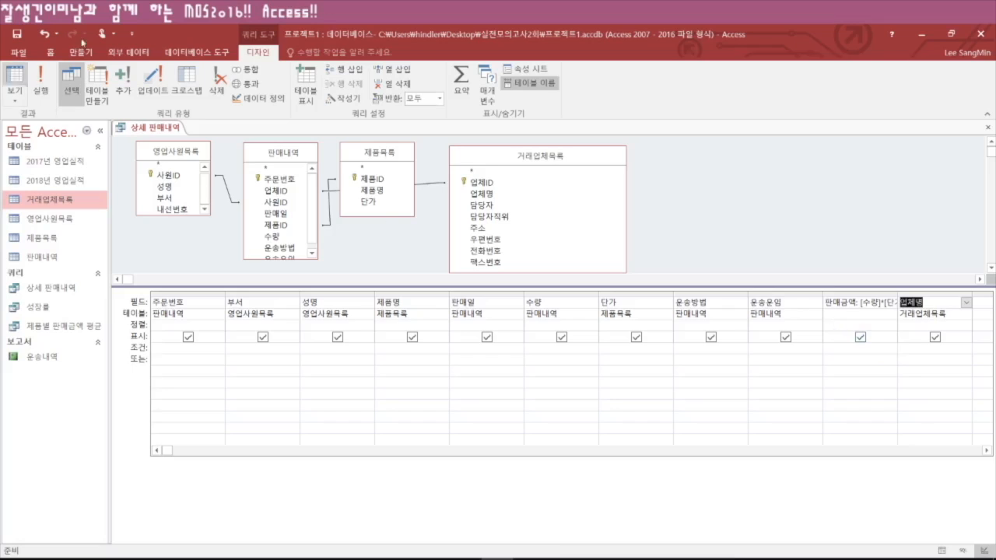
- Run the 상세 판매내역 query and close it with its design changes saved
left_click(41, 81)
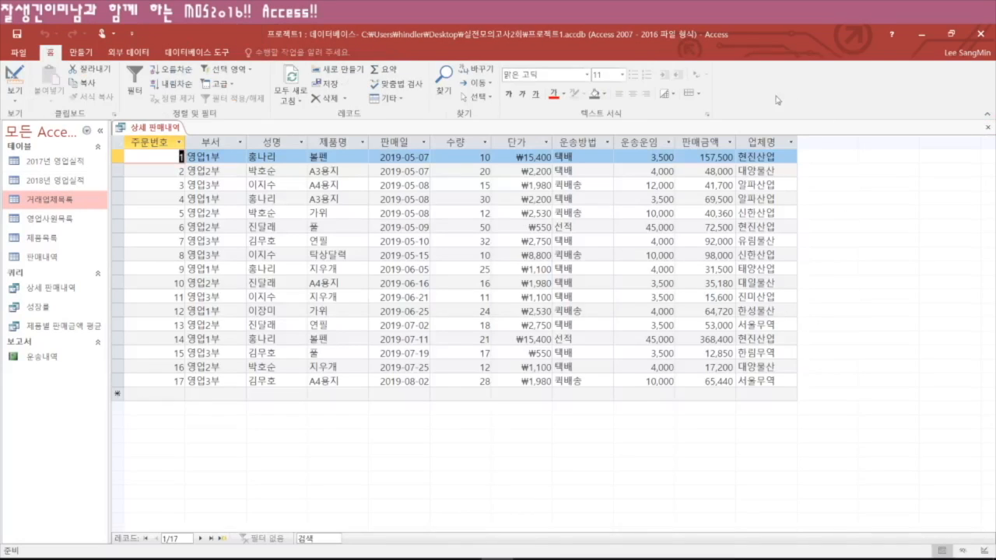
left_click(987, 126)
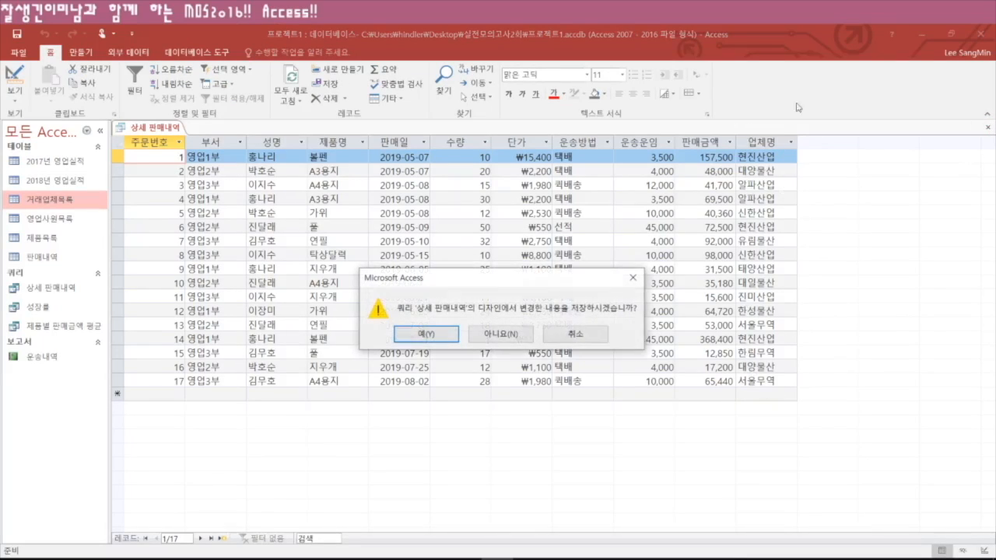
left_click(426, 334)
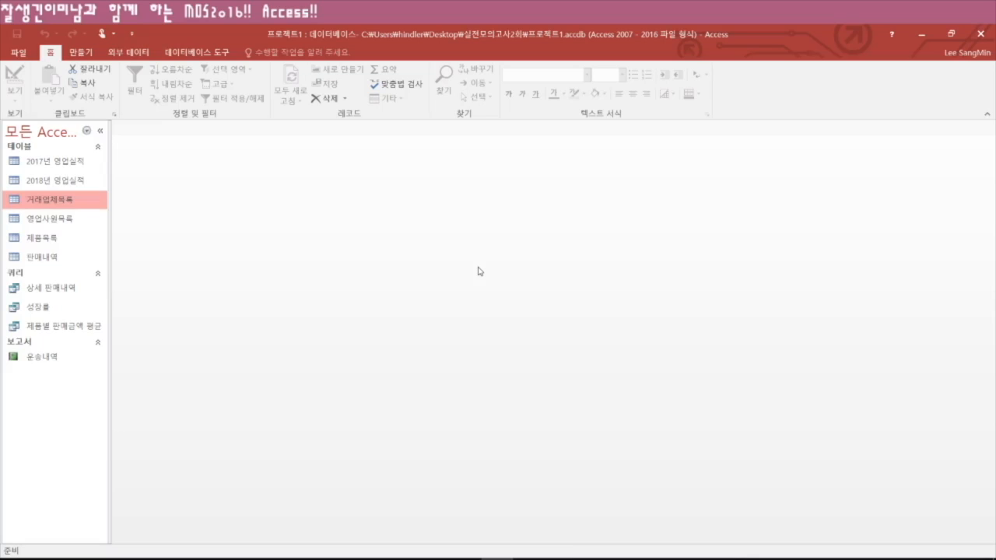
- Open the 성장률 query in Design view and set the 성장률 field's format to 백분율
right_click(40, 310)
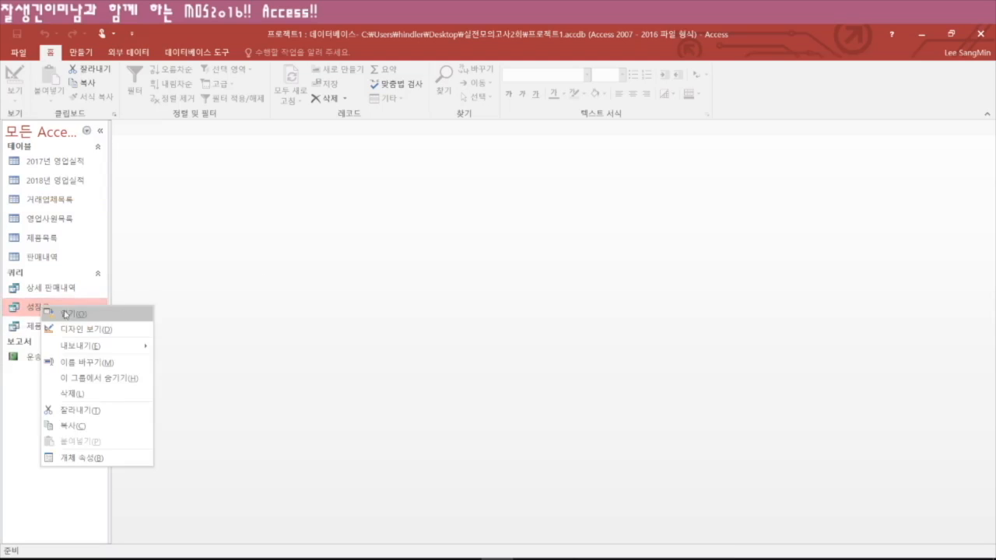
left_click(98, 330)
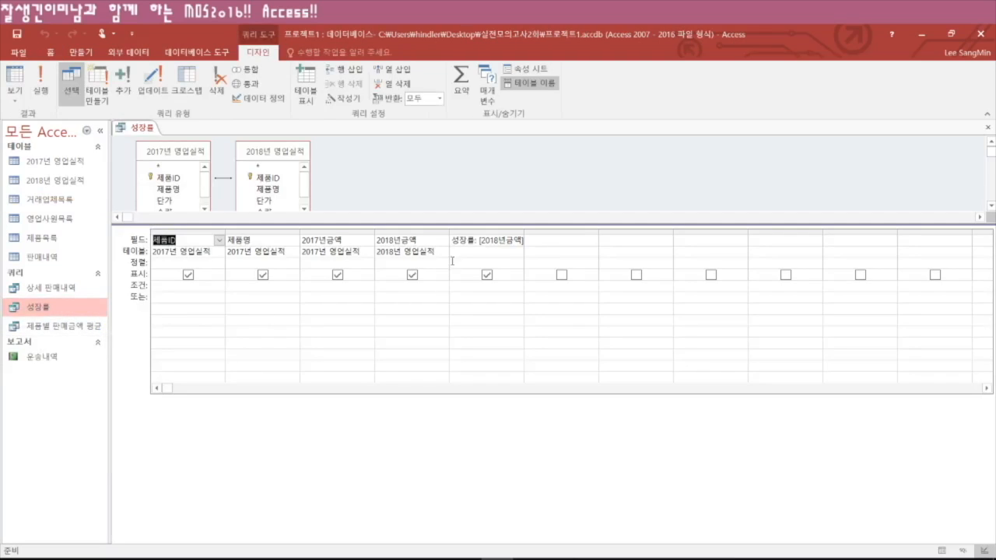
left_click(483, 231)
scroll(451, 244, "down", 2)
scroll(452, 244, "up", 2)
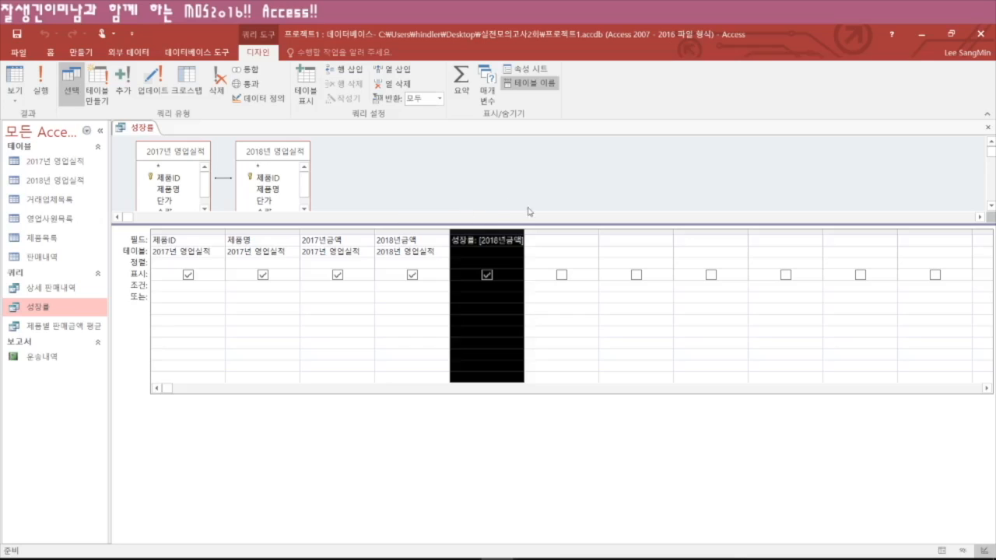
left_click(485, 231)
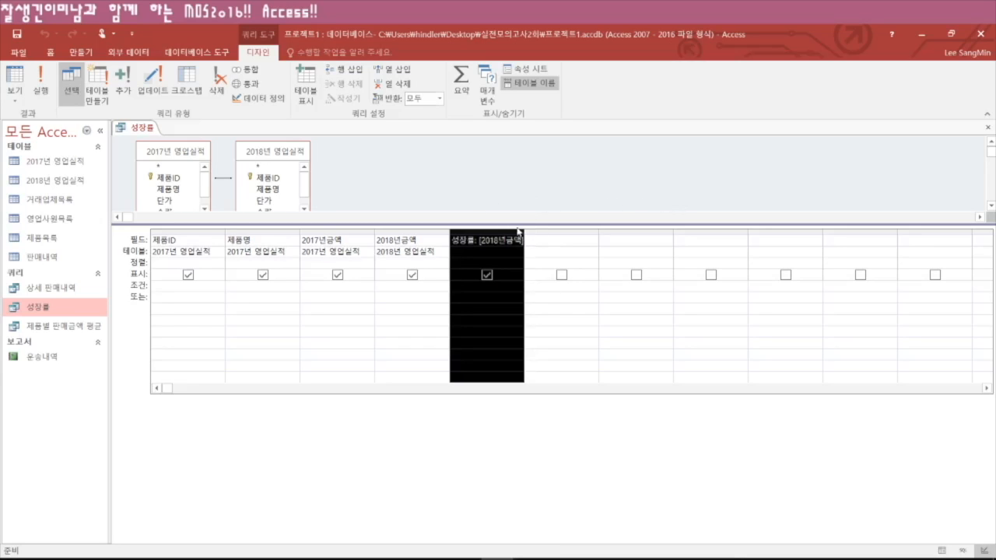
left_click(533, 74)
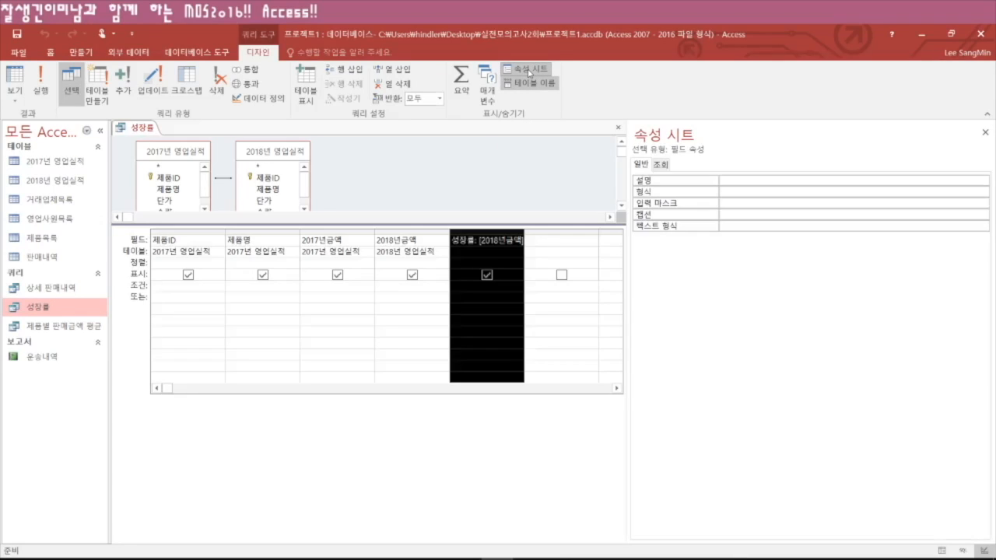
left_click(785, 190)
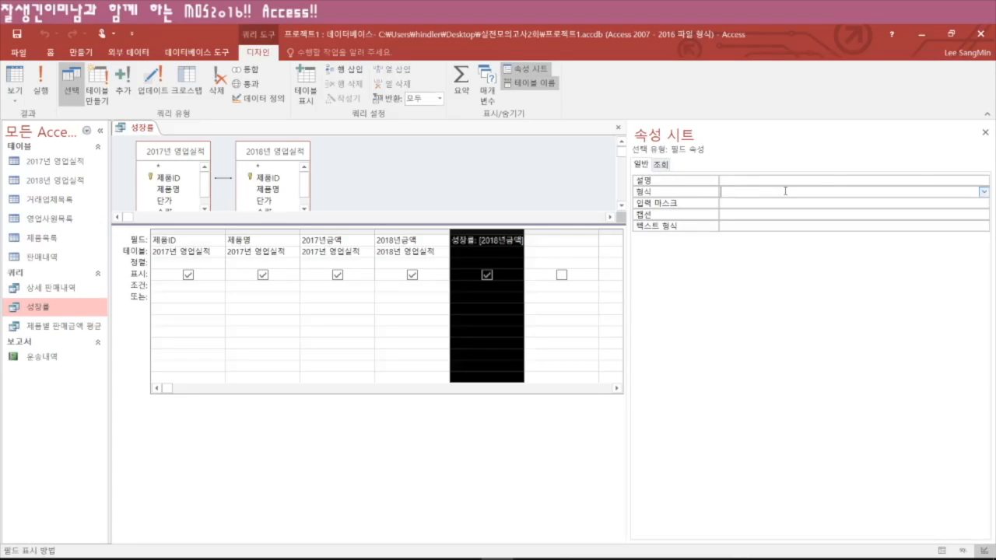
left_click(983, 192)
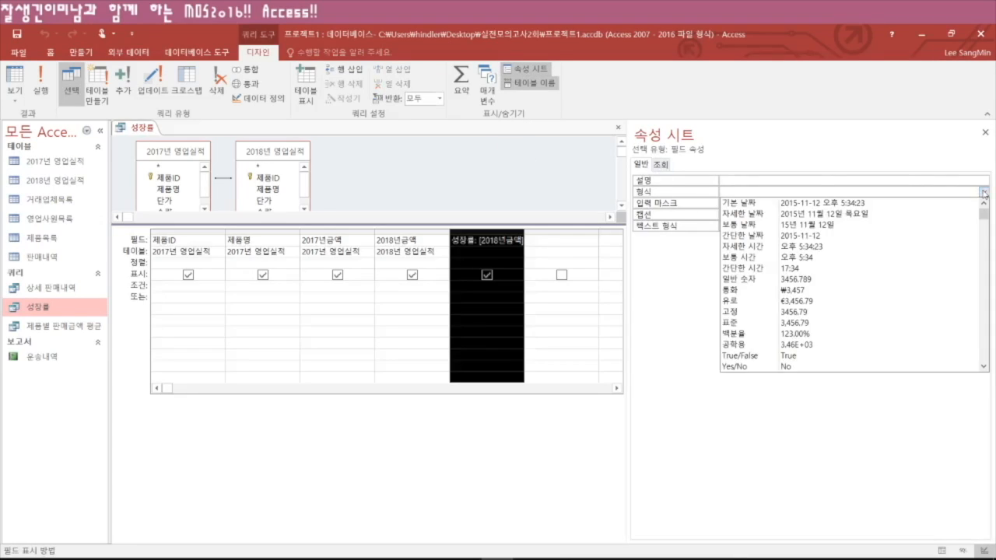
left_click(773, 339)
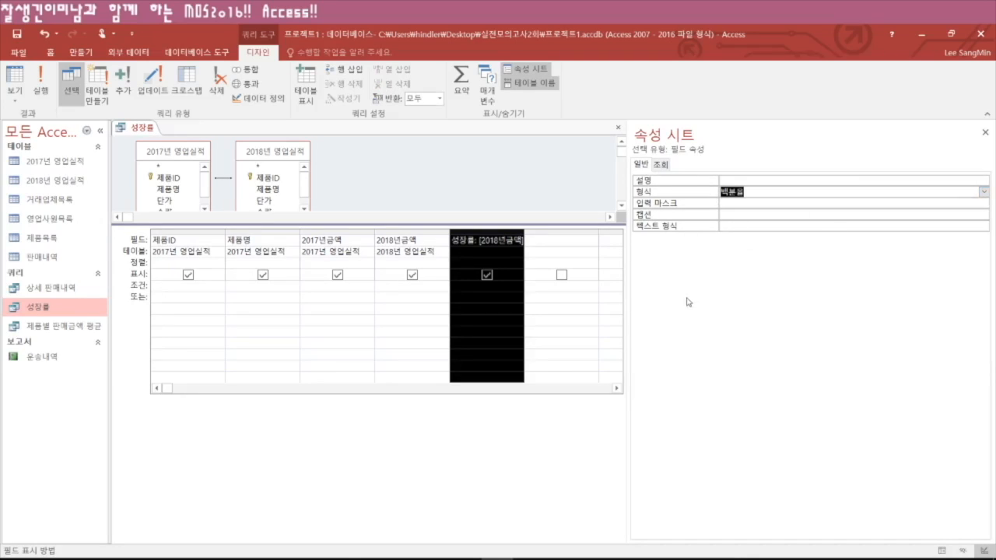
left_click(985, 134)
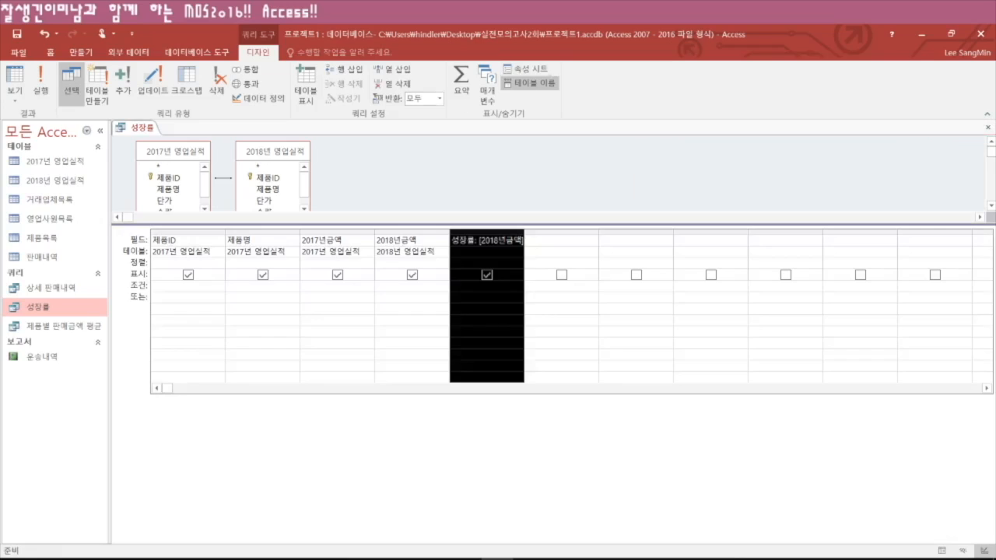
- Run the 성장률 query and close it with its design changes saved
left_click(40, 82)
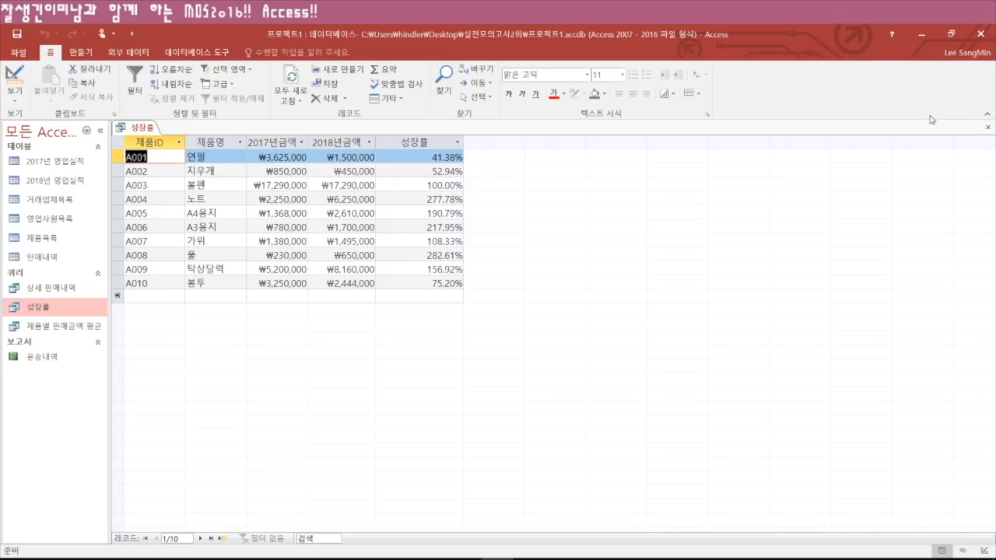
left_click(987, 127)
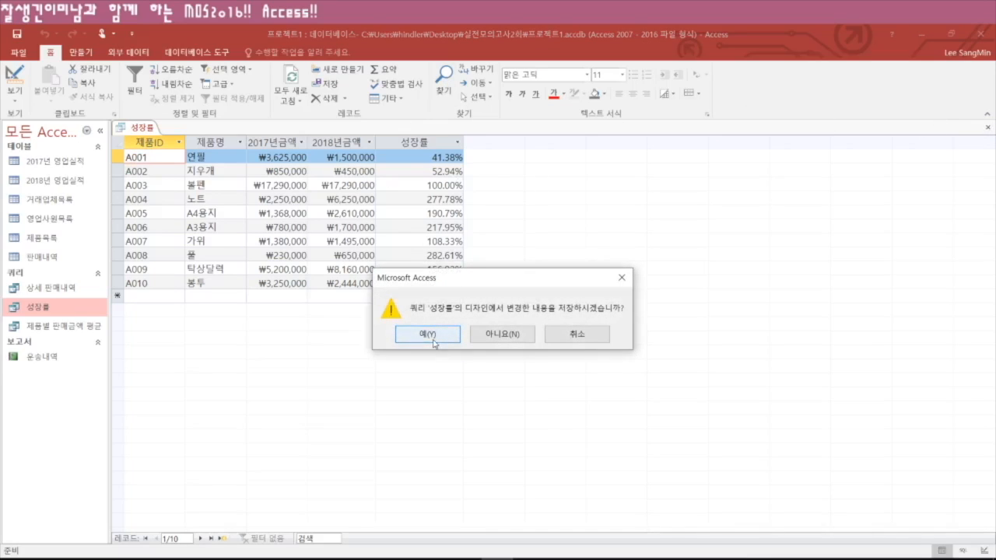
left_click(437, 333)
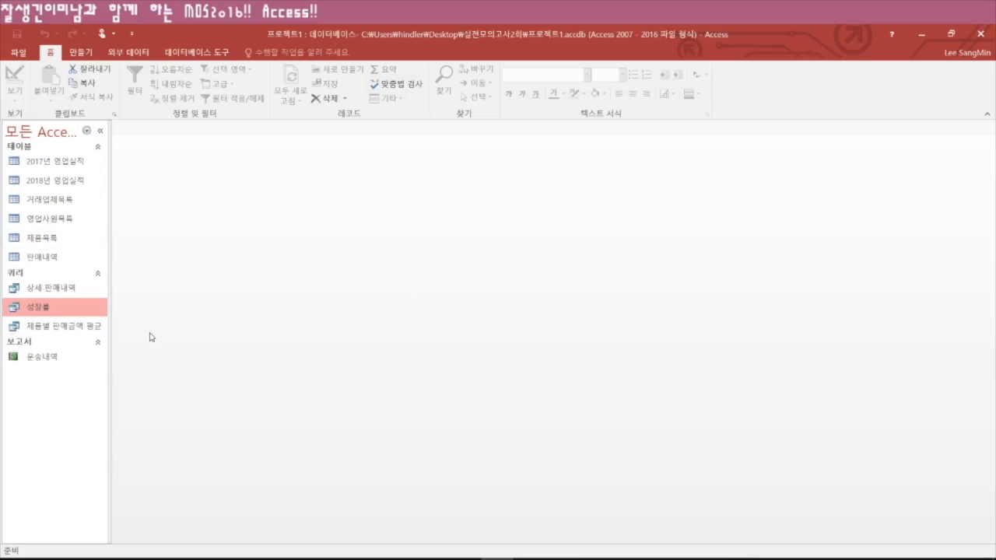
- Open the 판매내역 table in Datasheet view and filter 판매일 to all dates in 6월
double_click(46, 257)
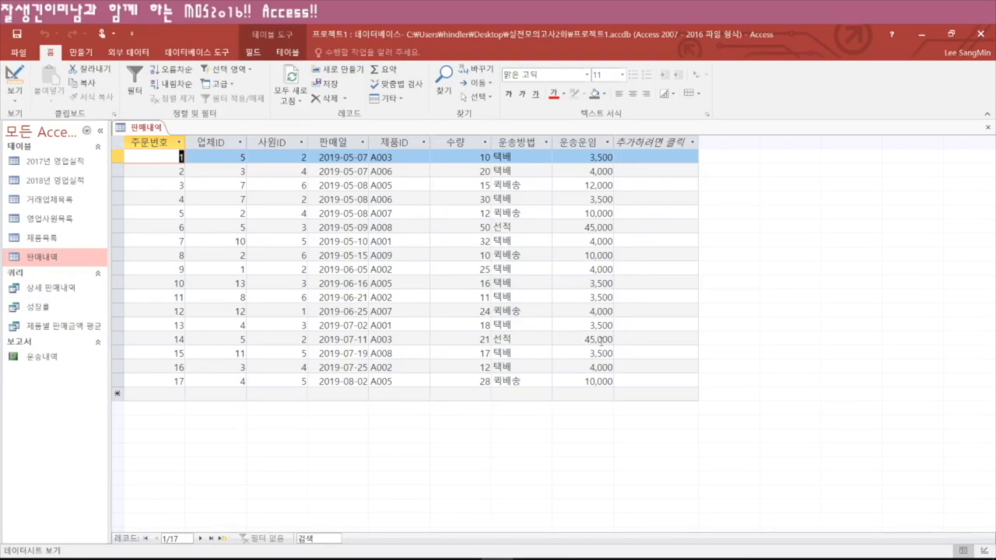
right_click(59, 259)
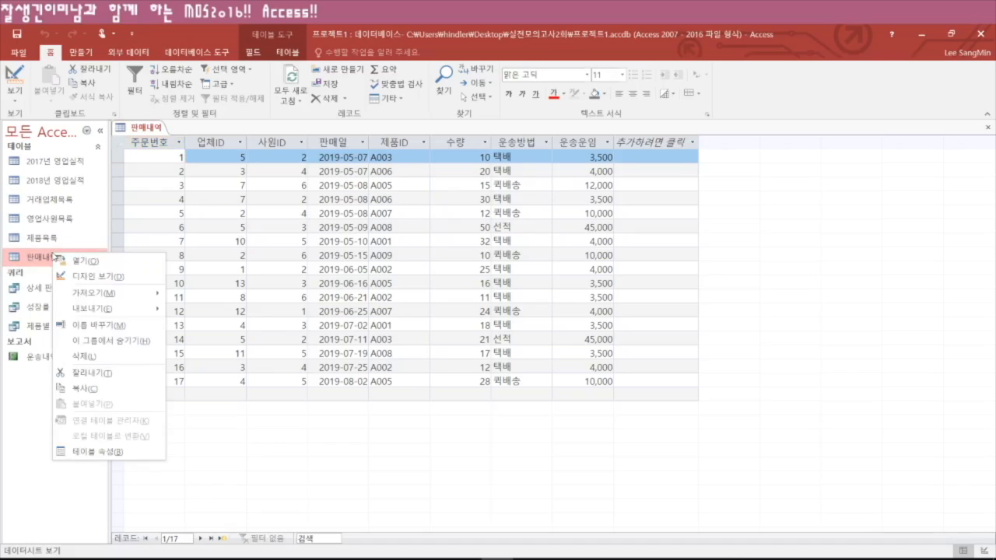
left_click(106, 273)
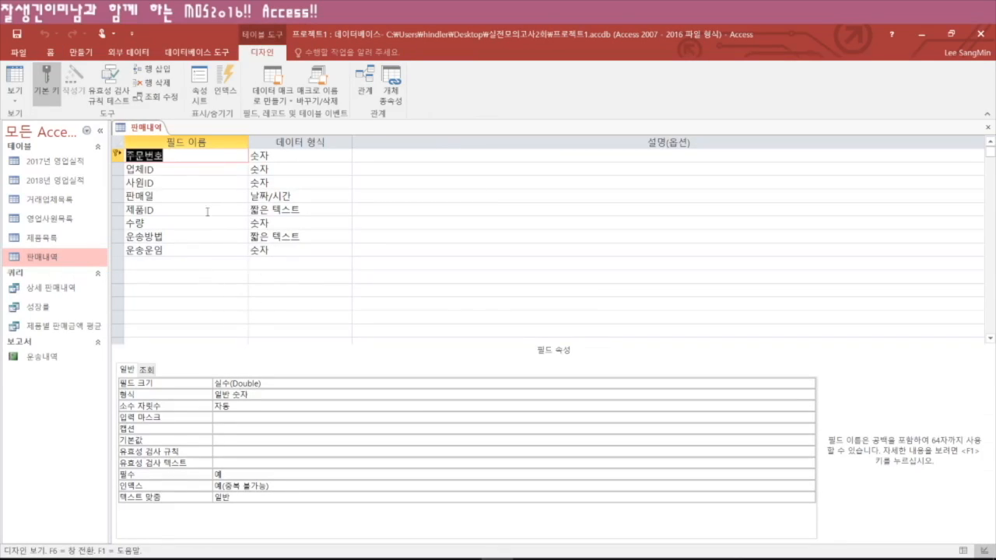
left_click(14, 82)
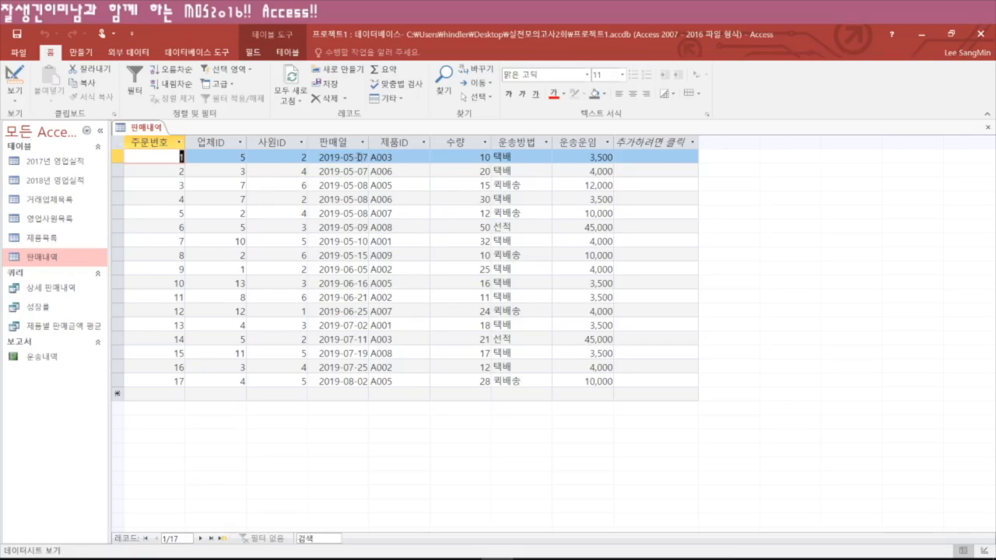
left_click(361, 143)
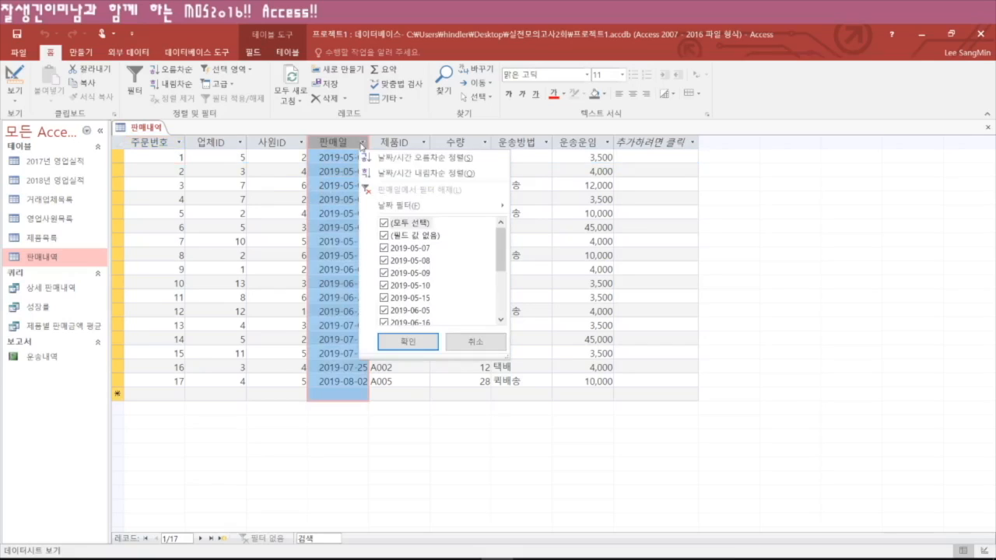
mouse_move(412, 212)
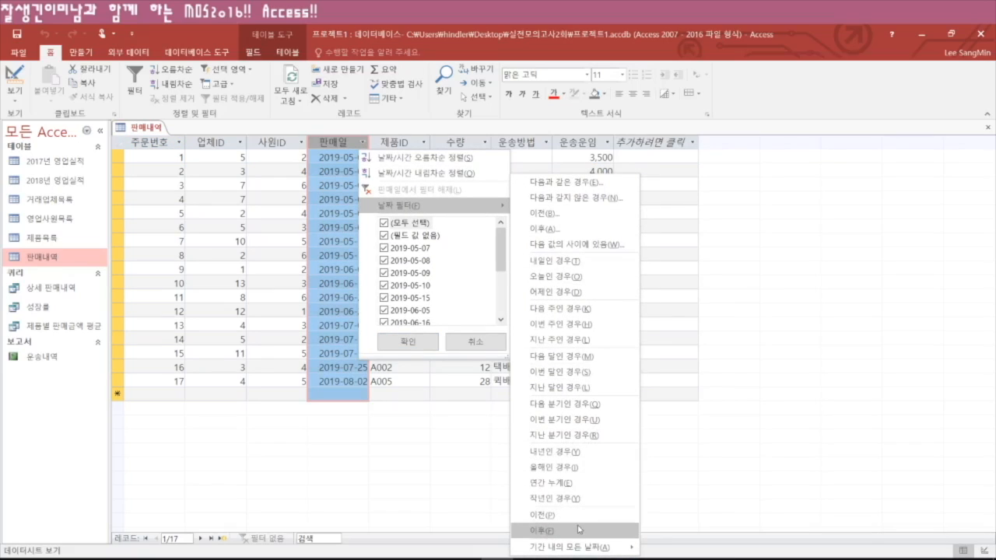
mouse_move(591, 551)
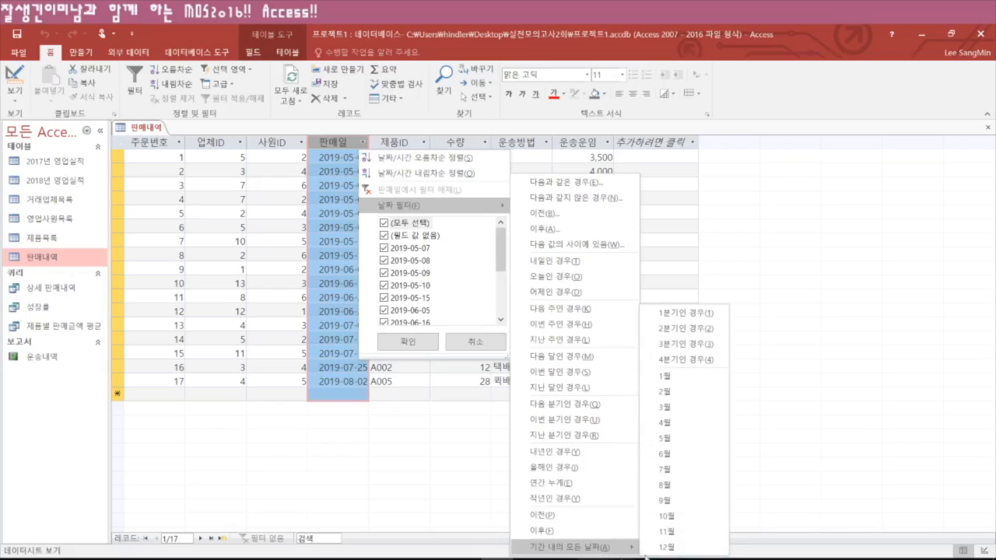
left_click(676, 459)
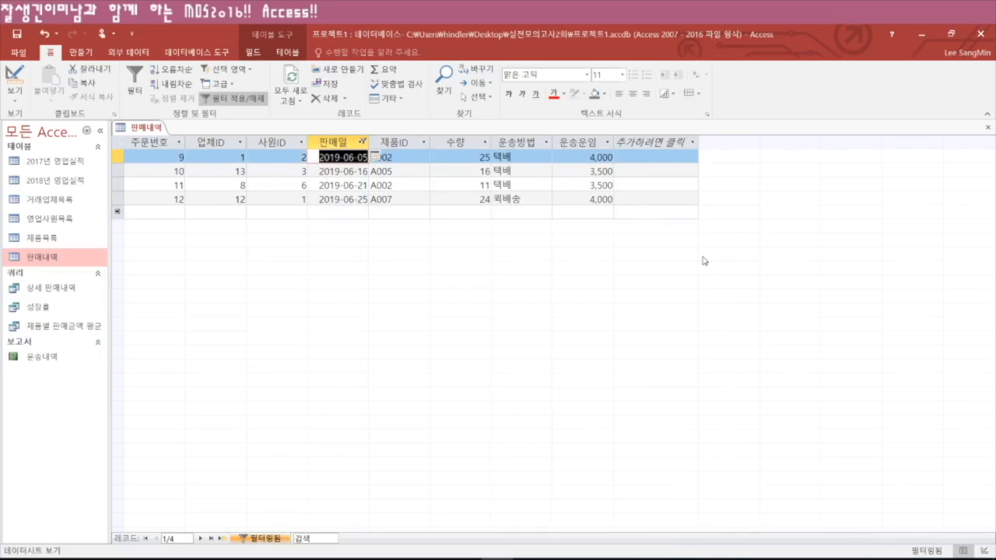
- Close the filtered 판매내역 table with its changes saved
left_click(303, 558)
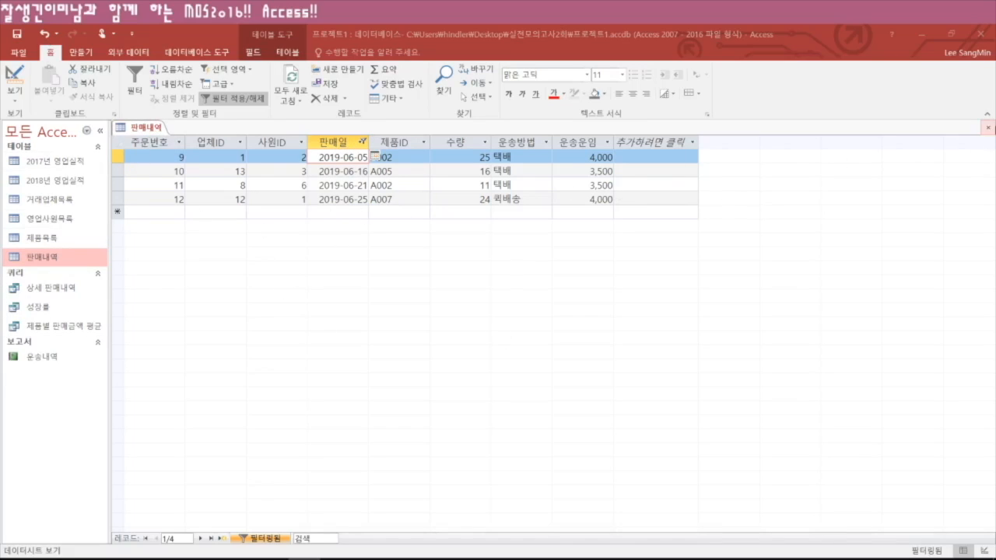
left_click(988, 127)
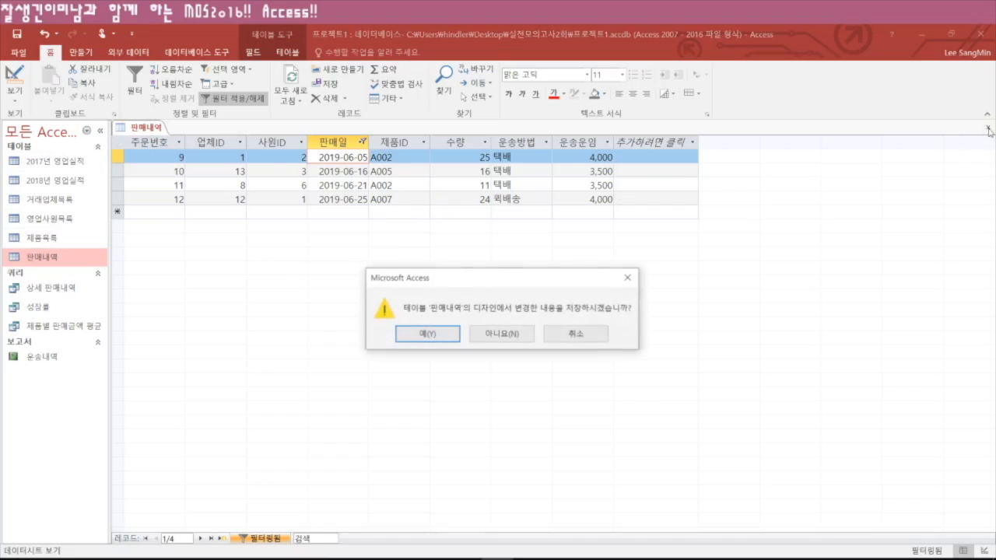
left_click(432, 336)
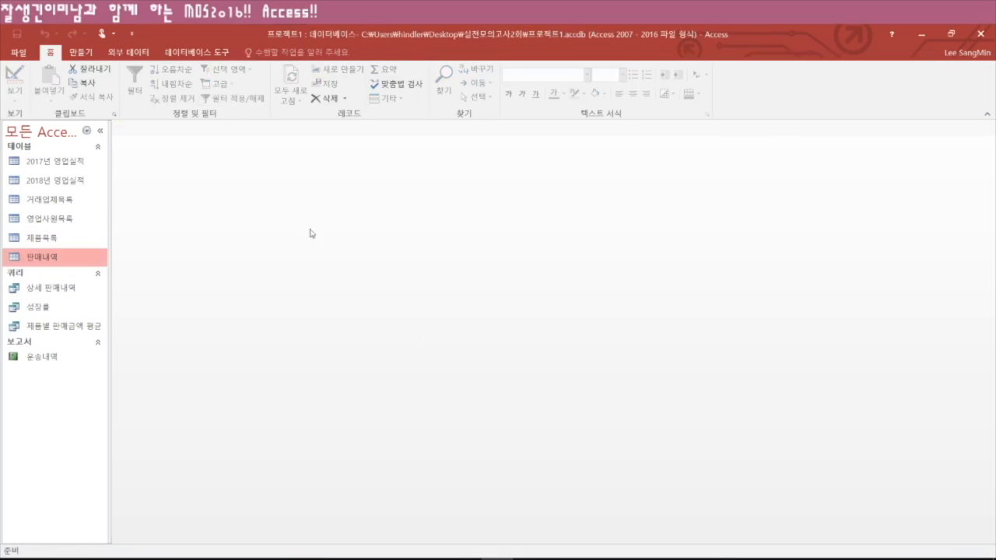
- Reopen the 판매내역 table, reapply the 6월 date filter on 판매일, and close it with its changes saved
double_click(49, 260)
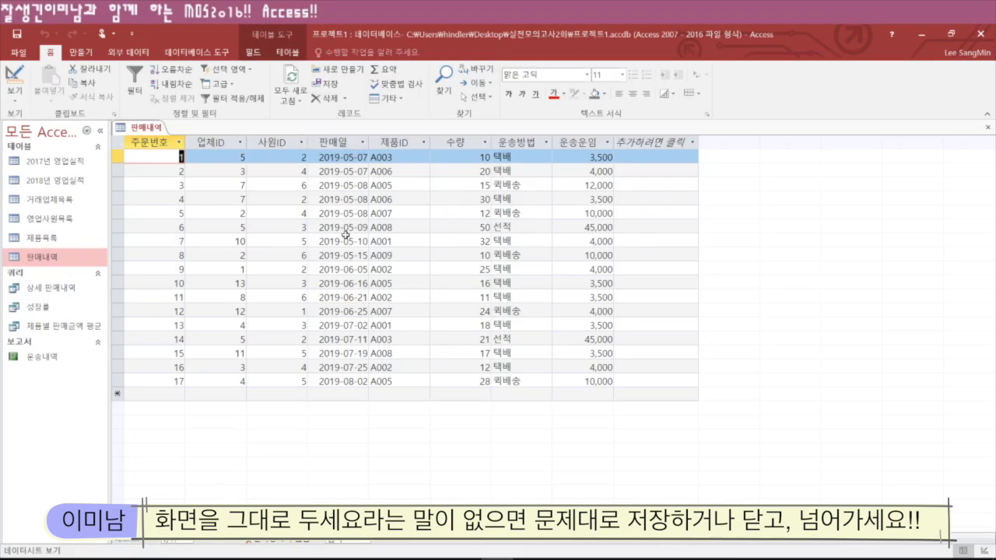
left_click(363, 143)
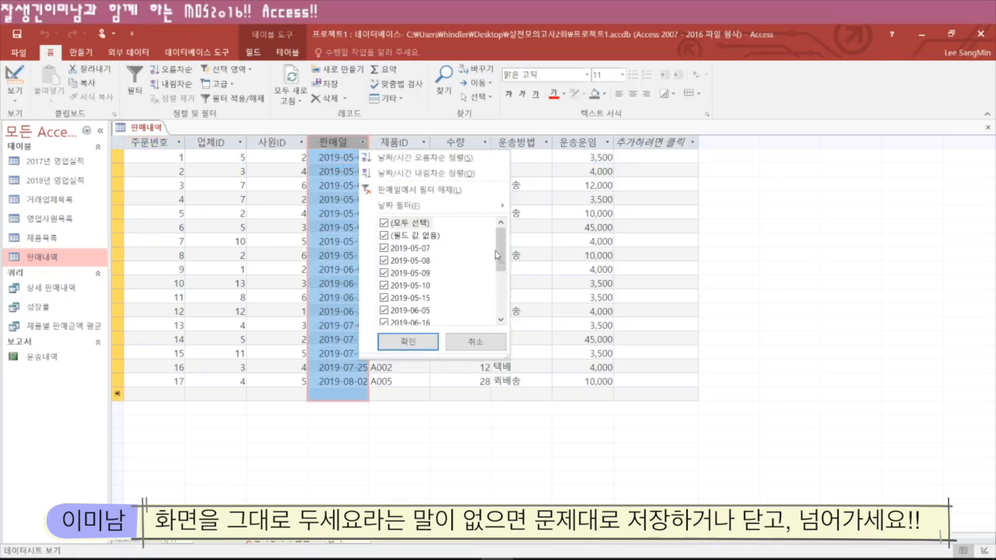
mouse_move(419, 205)
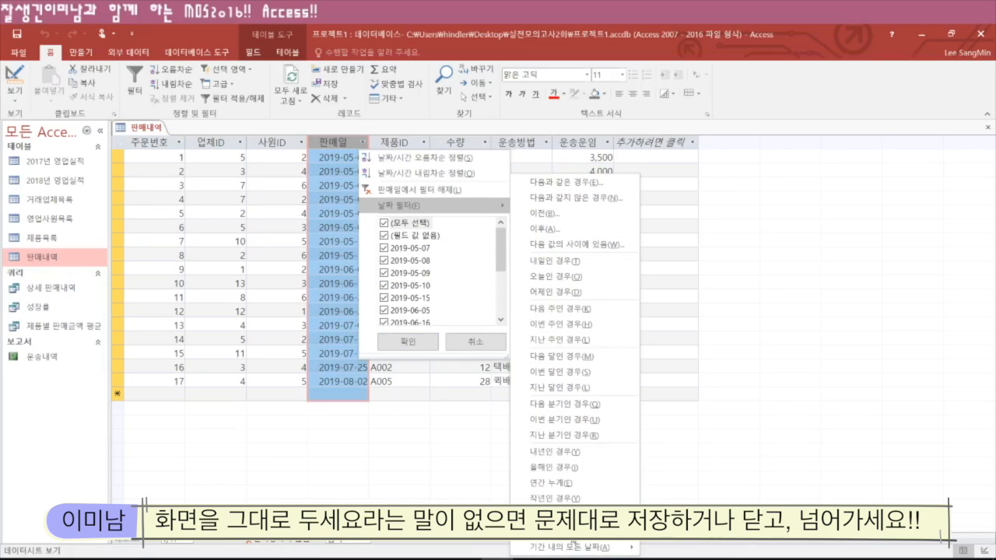
mouse_move(575, 547)
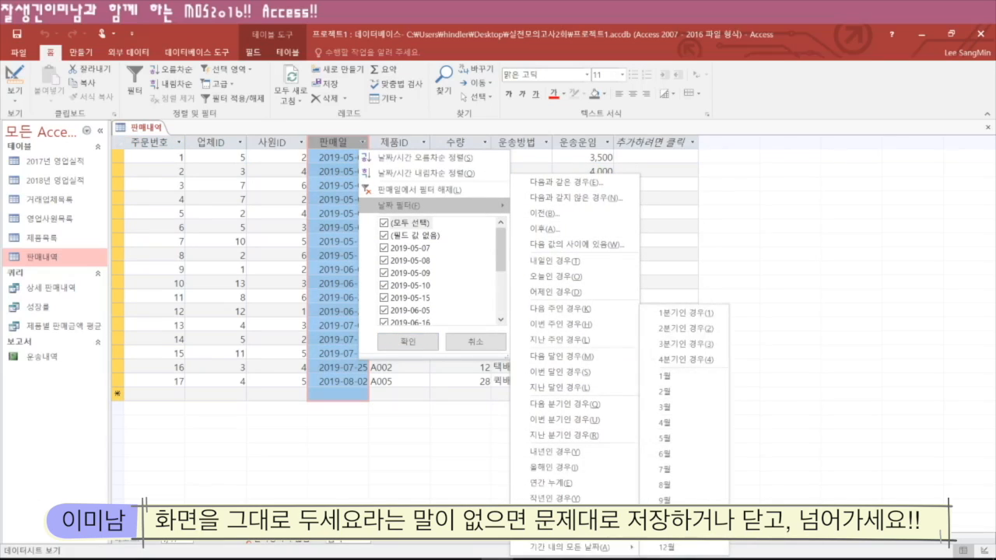
left_click(663, 453)
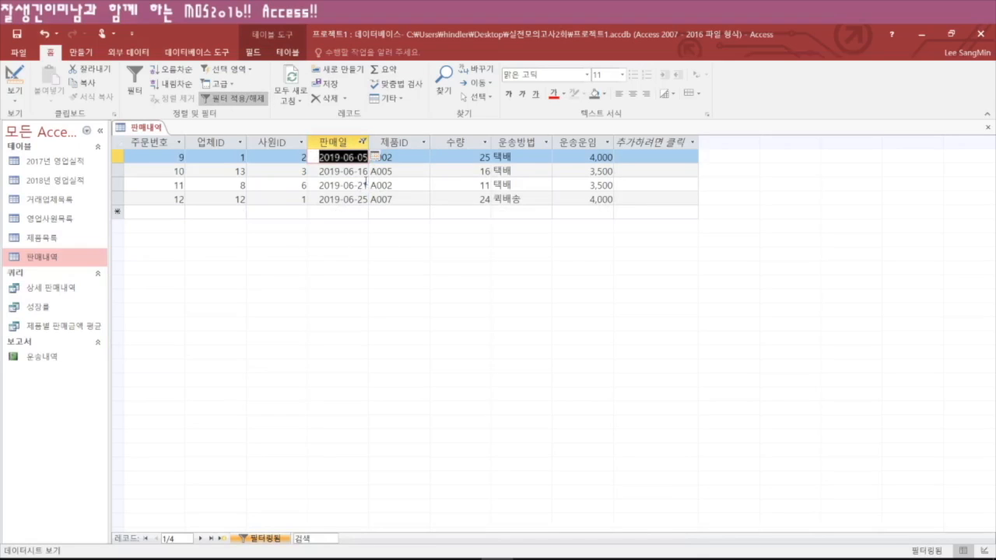
left_click(988, 127)
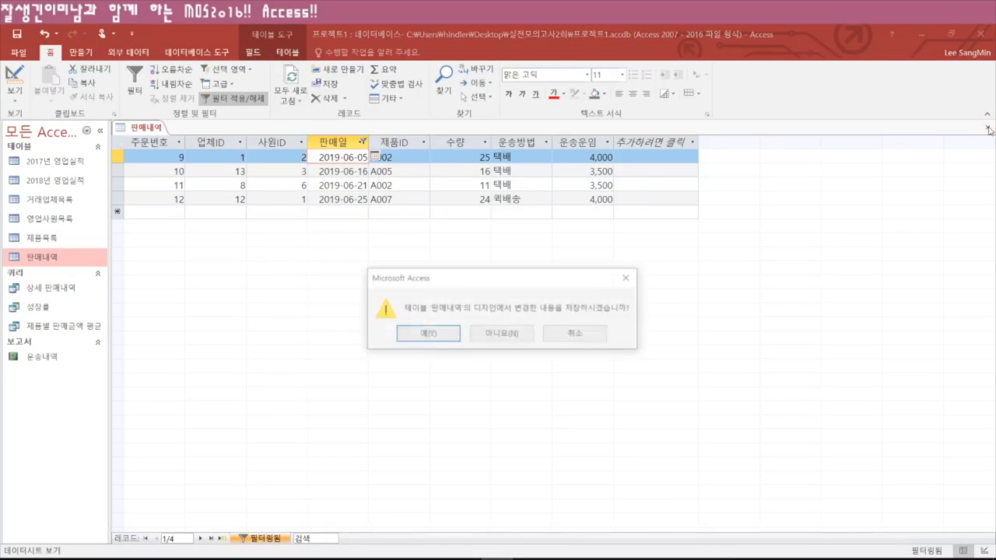
left_click(450, 341)
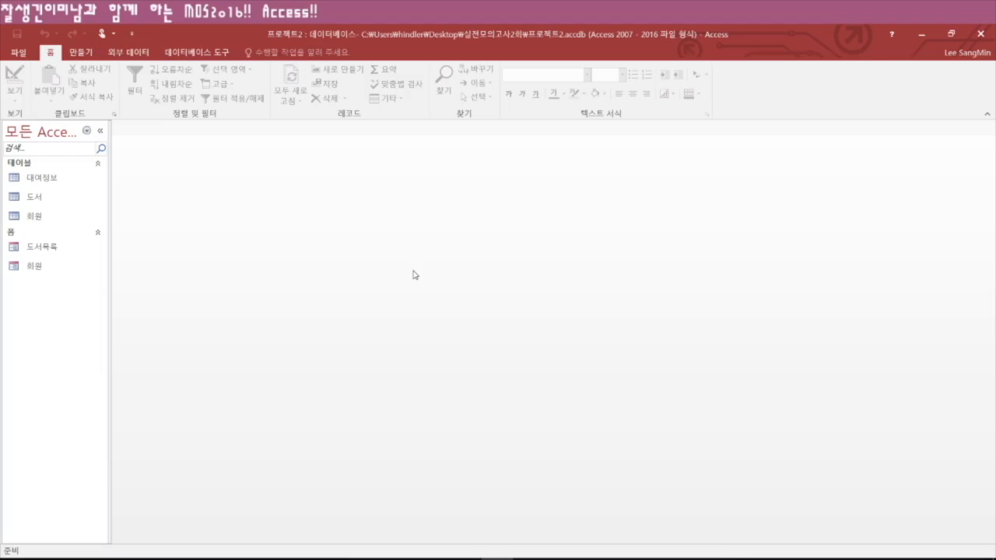
left_click(394, 330)
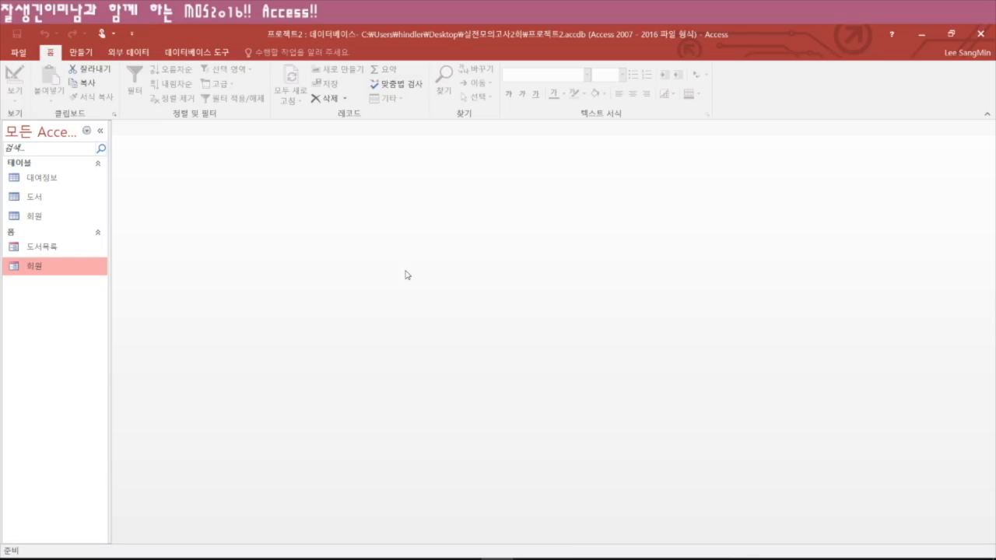
- Create a navigation form with the 가로 탭 layout and close it without saving
left_click(80, 53)
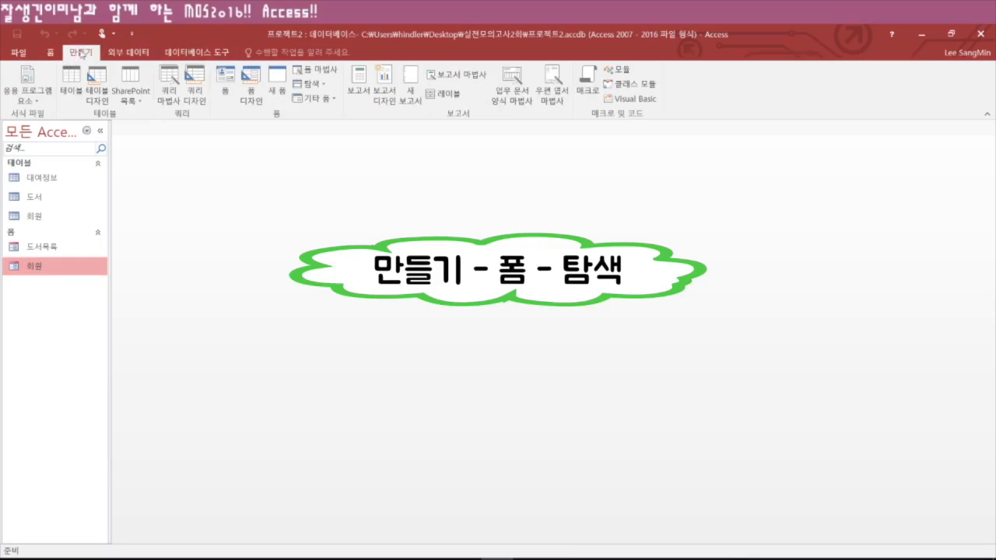
left_click(328, 87)
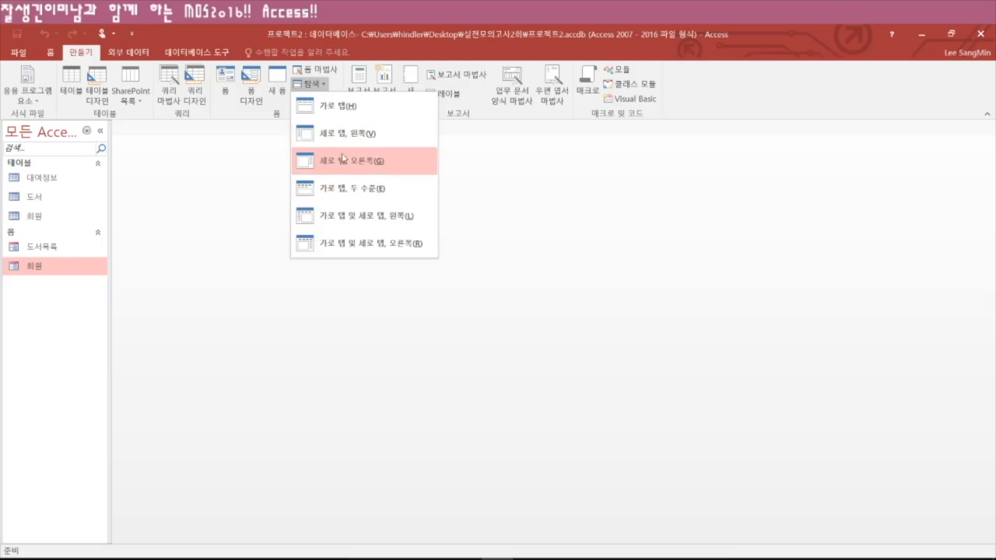
left_click(340, 114)
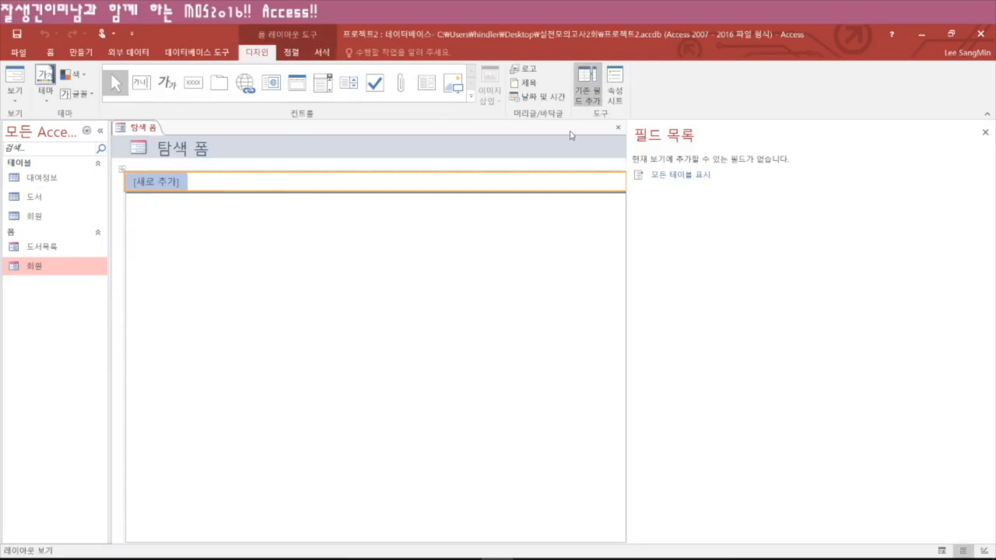
left_click(619, 127)
left_click(494, 335)
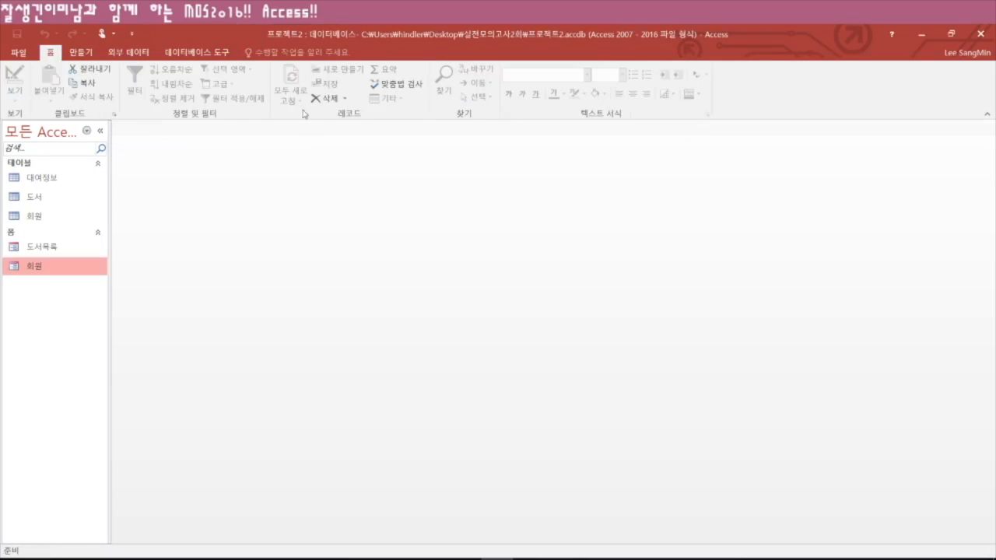
- Create a navigation form with the 가로 탭, 두 수준 layout and add the 도서목록 and 회원 forms as upper-level tabs
left_click(81, 52)
left_click(327, 87)
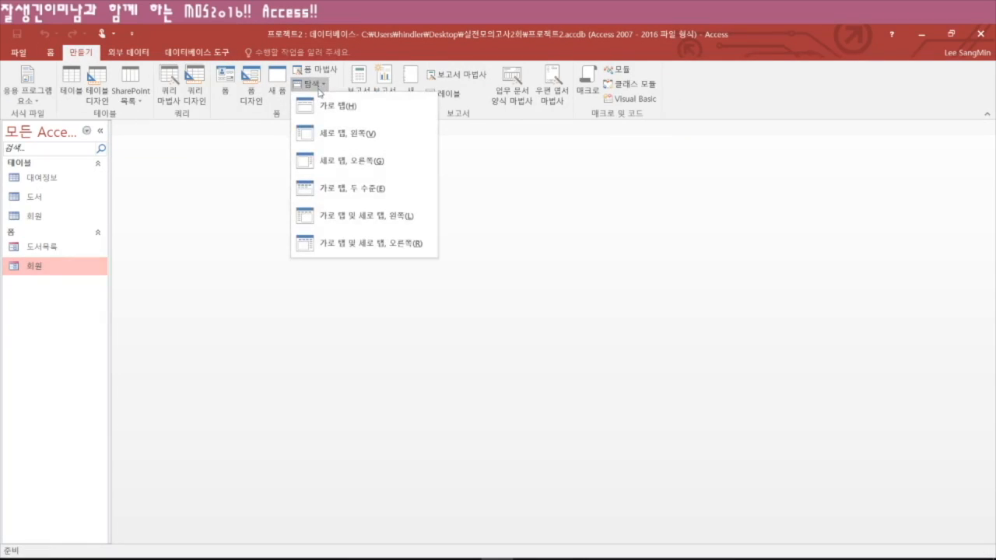
left_click(356, 193)
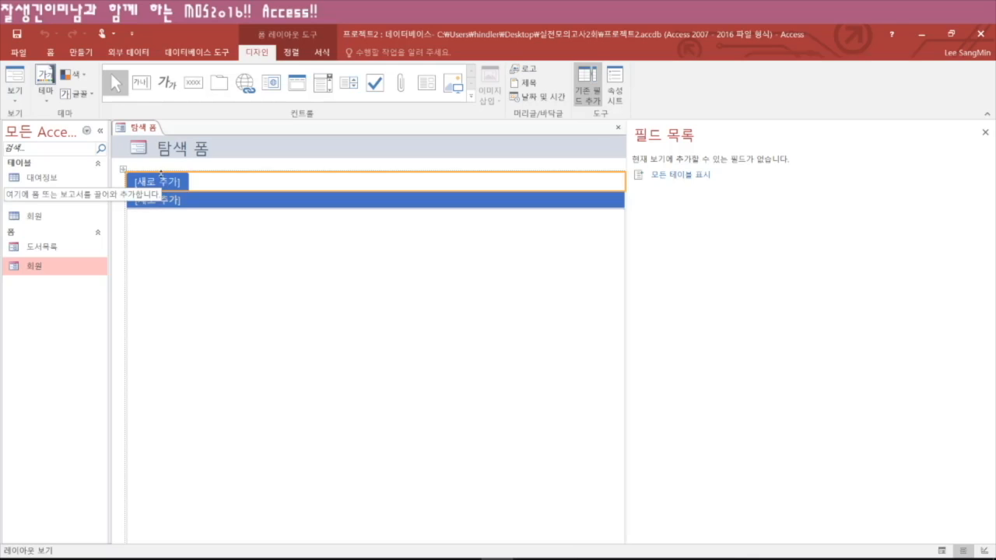
left_click_drag(36, 247, 161, 182)
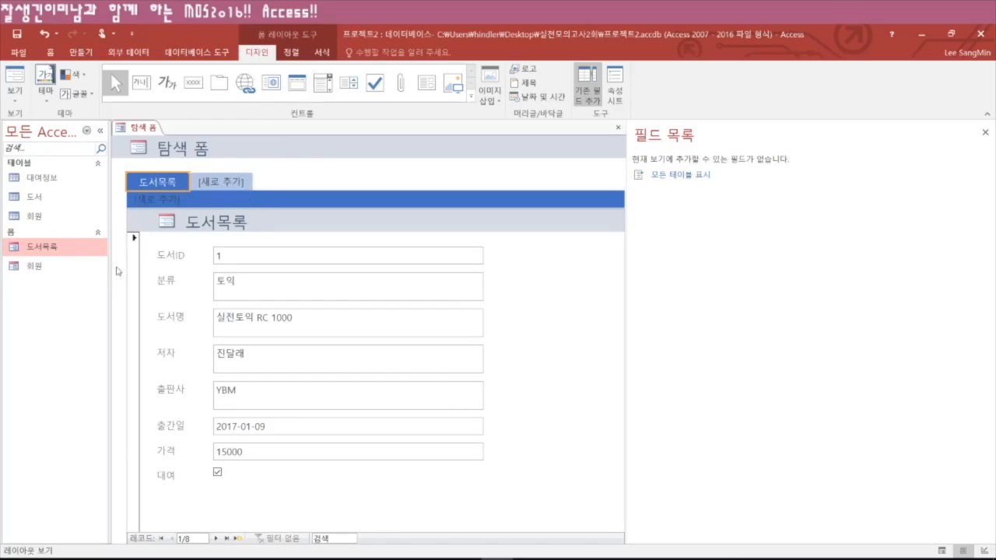
left_click_drag(36, 266, 216, 182)
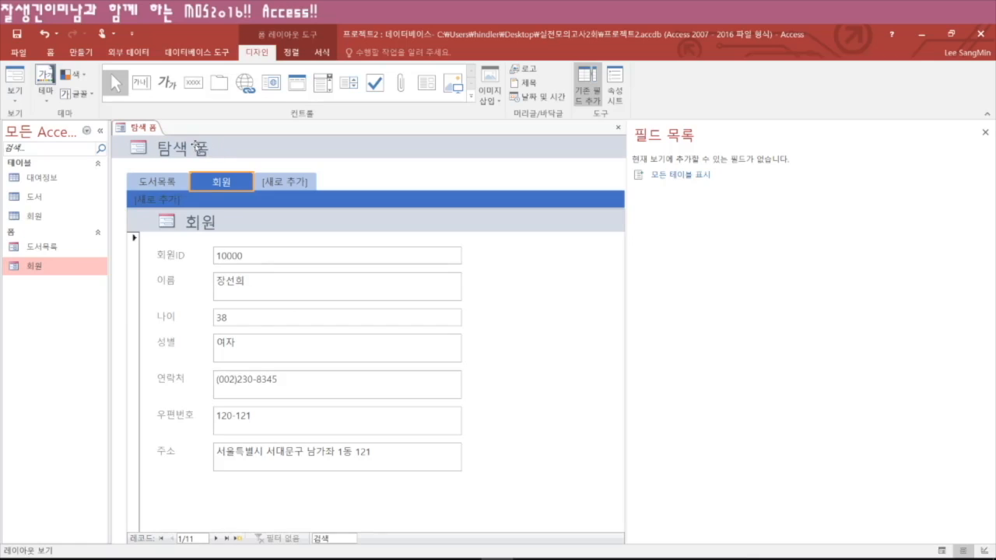
- Save the navigation form as 회원 도서목록 and close it
right_click(136, 127)
left_click(179, 135)
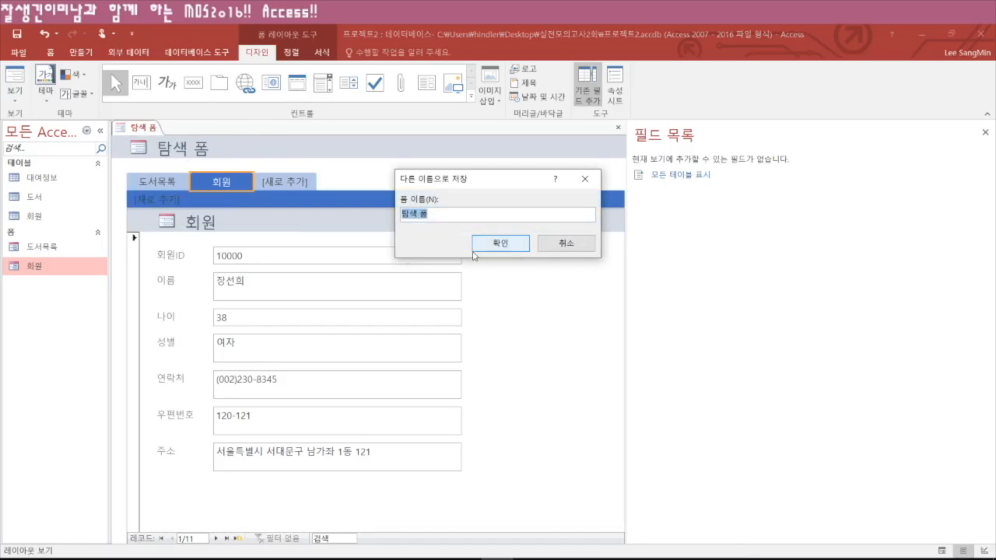
type("ghldnjs ehtjahrfhr")
left_click(476, 247)
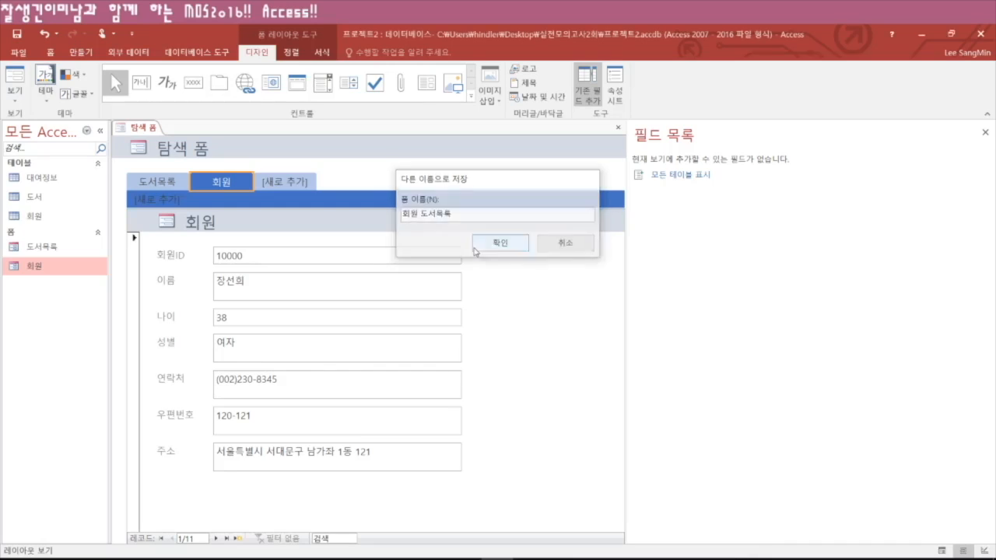
left_click(617, 127)
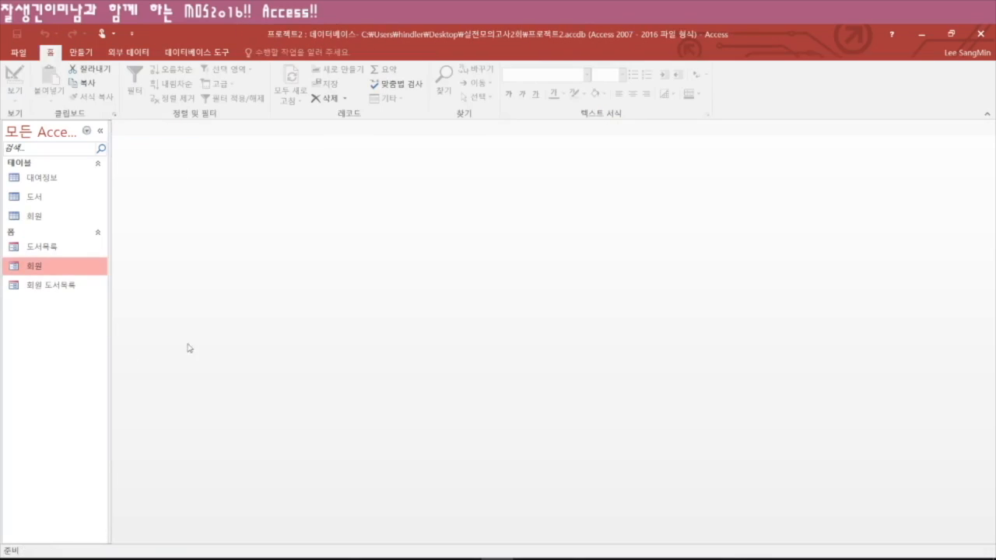
- Open the 회원 도서목록 form, check its 회원 tab, and close the form
double_click(66, 286)
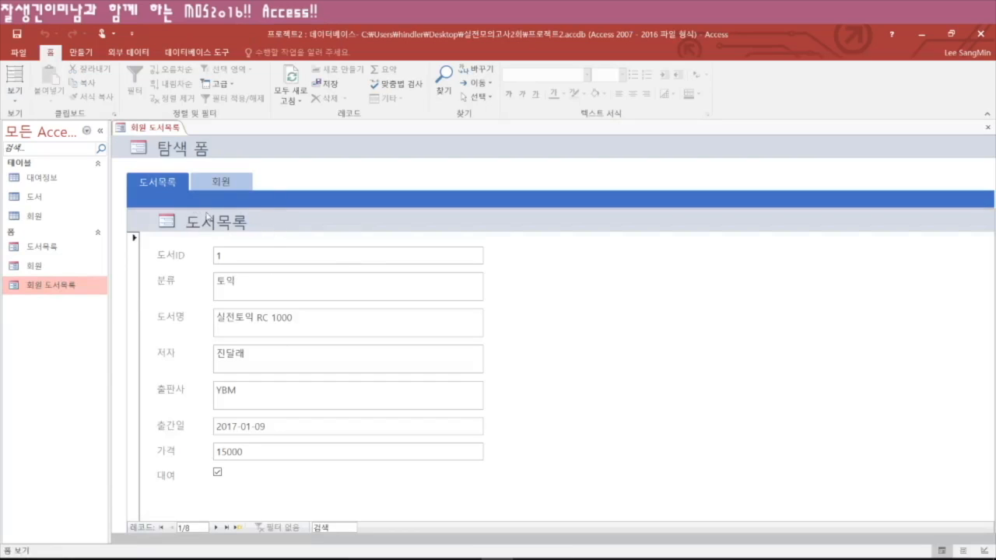
left_click(215, 180)
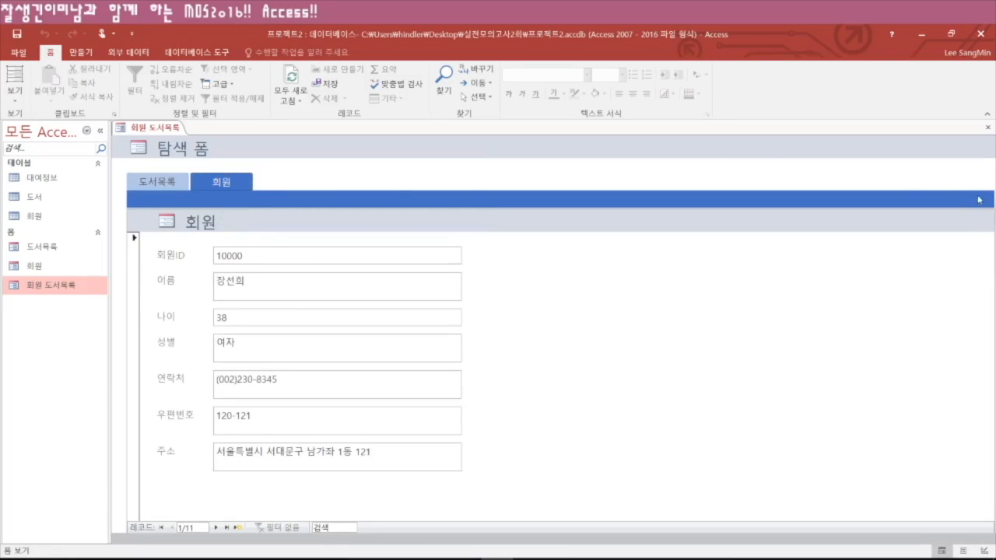
left_click(987, 127)
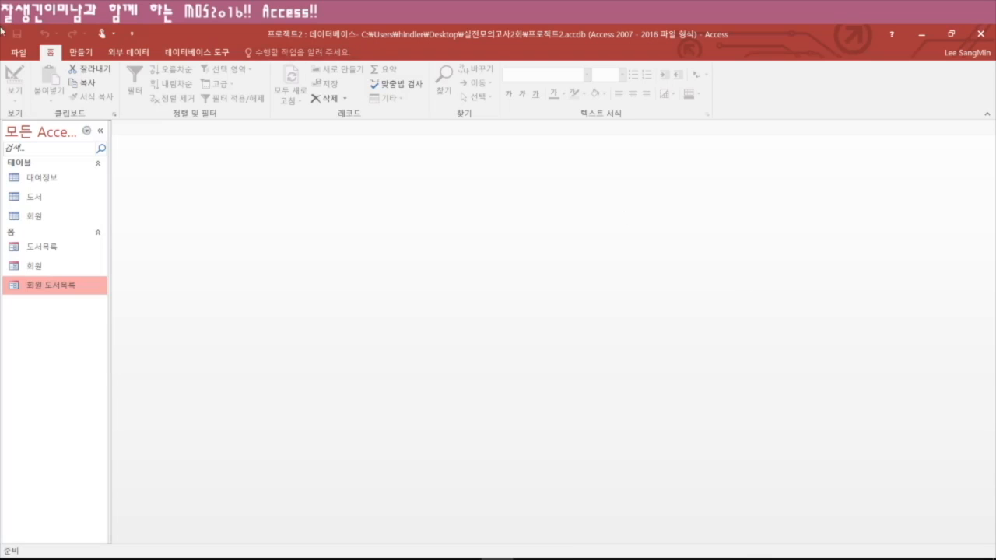
- Start a text file import and choose 신규회원.csv from the 실전모의고사2회 folder on the desktop as its source
left_click(132, 53)
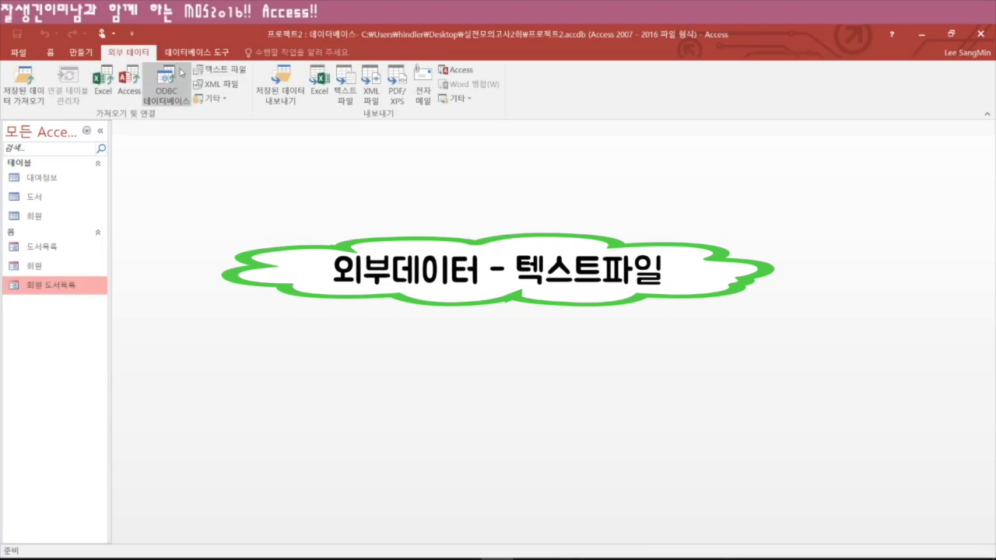
left_click(216, 72)
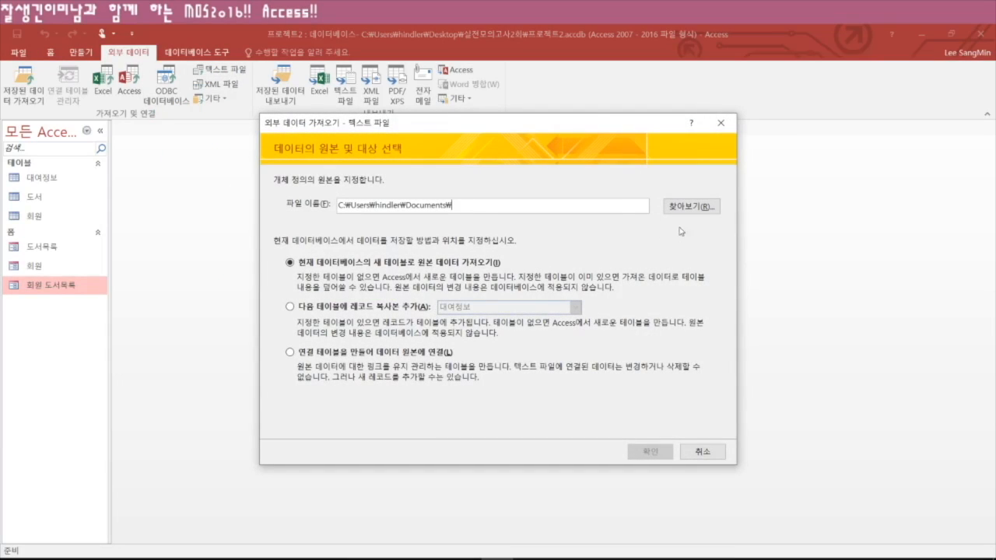
left_click(686, 207)
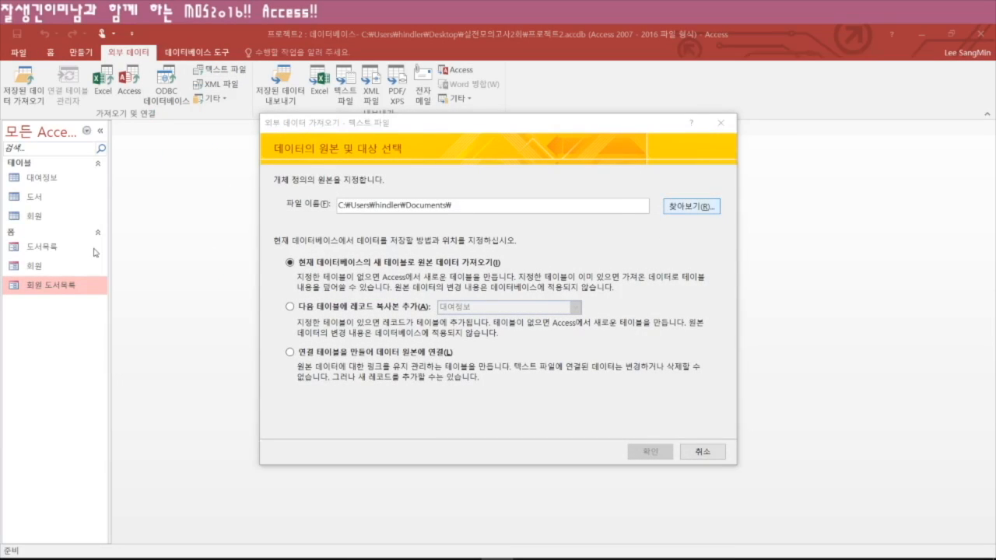
scroll(340, 258, "up", 5)
left_click(314, 228)
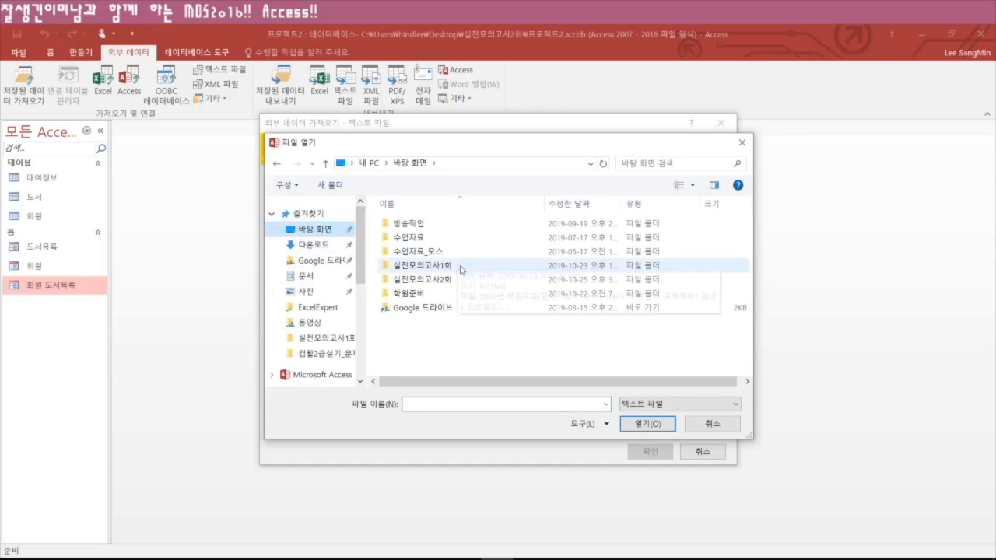
double_click(426, 280)
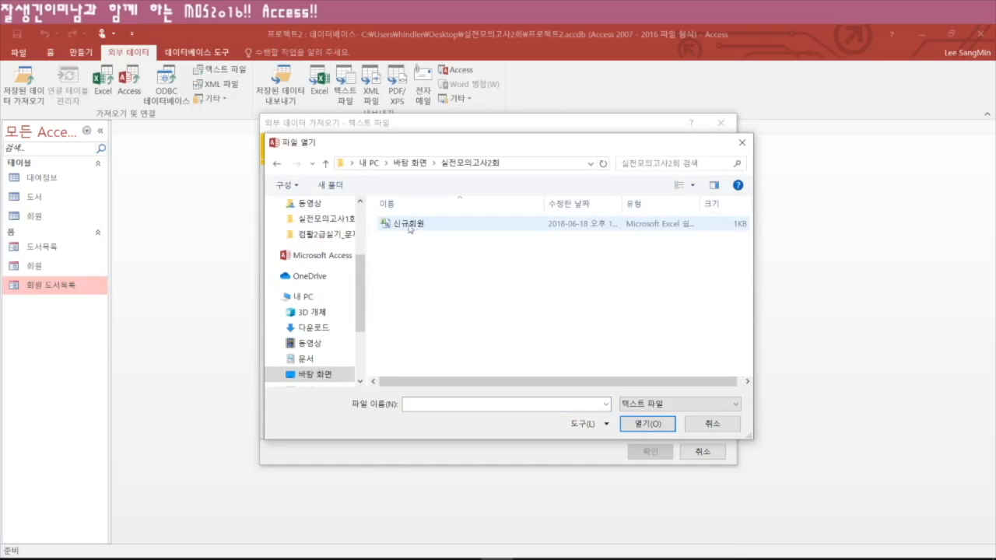
left_click(407, 227)
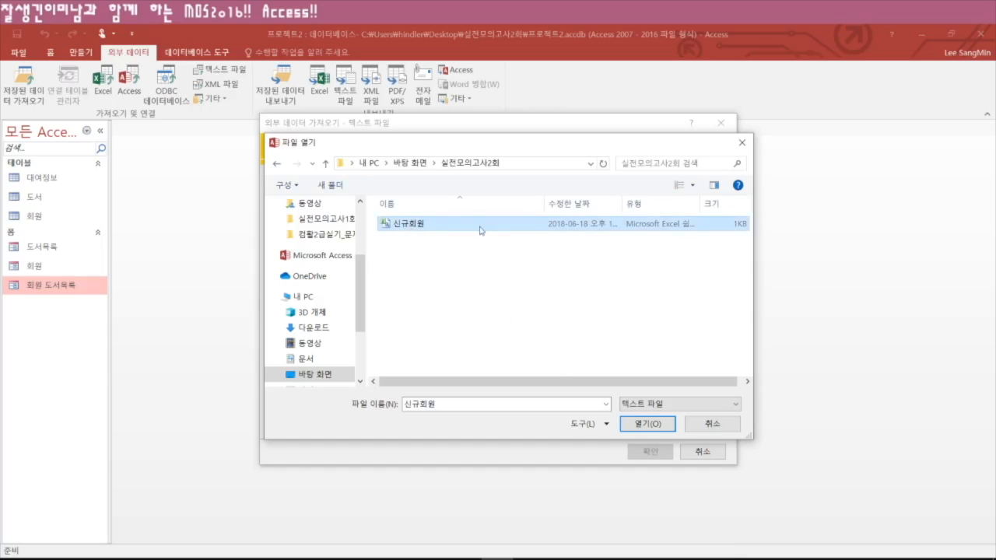
left_click(644, 426)
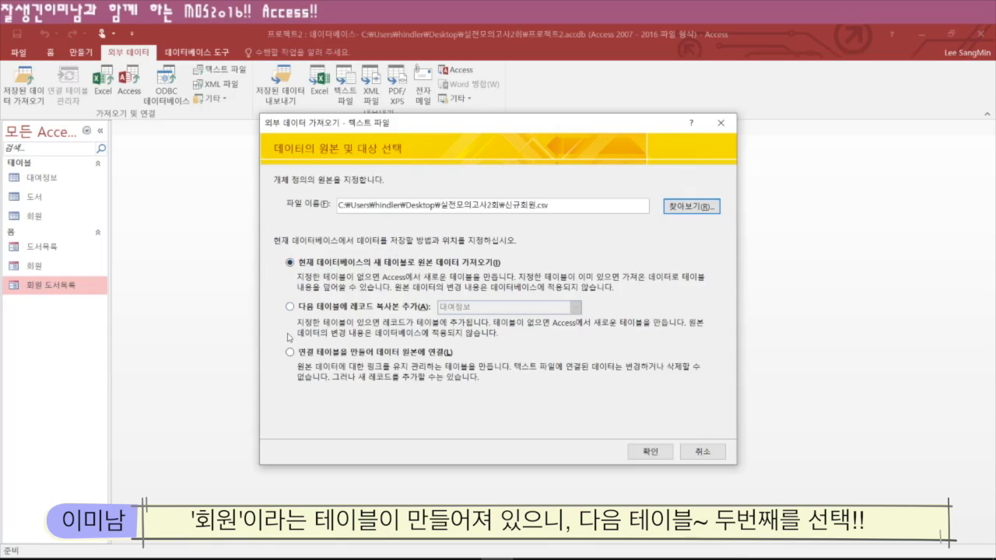
- Set the import to append a copy of the records to the 회원 table and continue to the import wizard
left_click(290, 308)
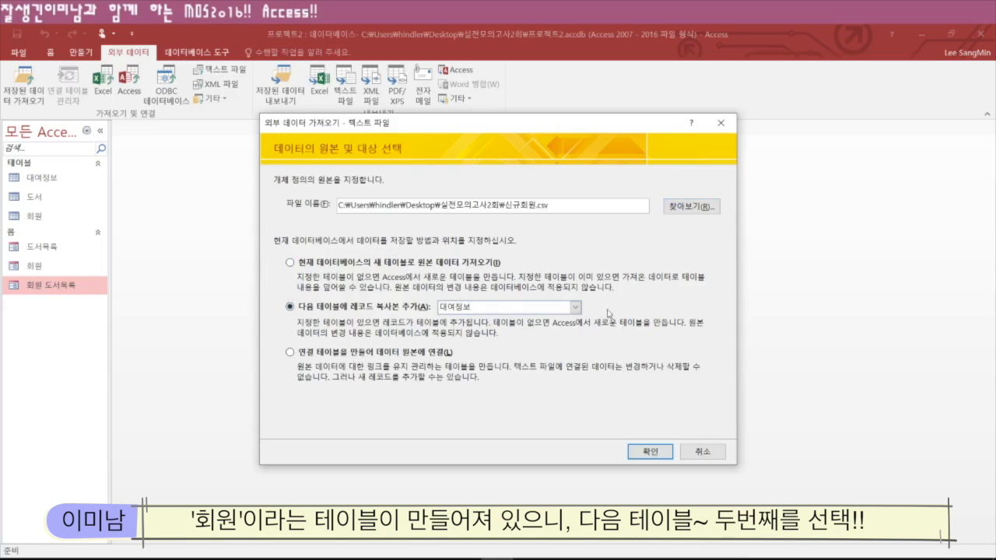
left_click(576, 308)
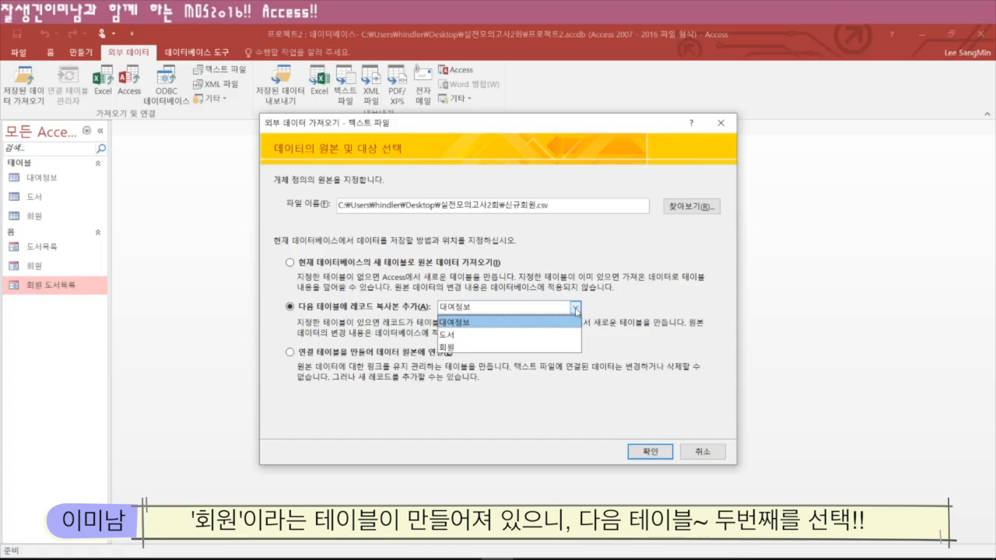
left_click(481, 348)
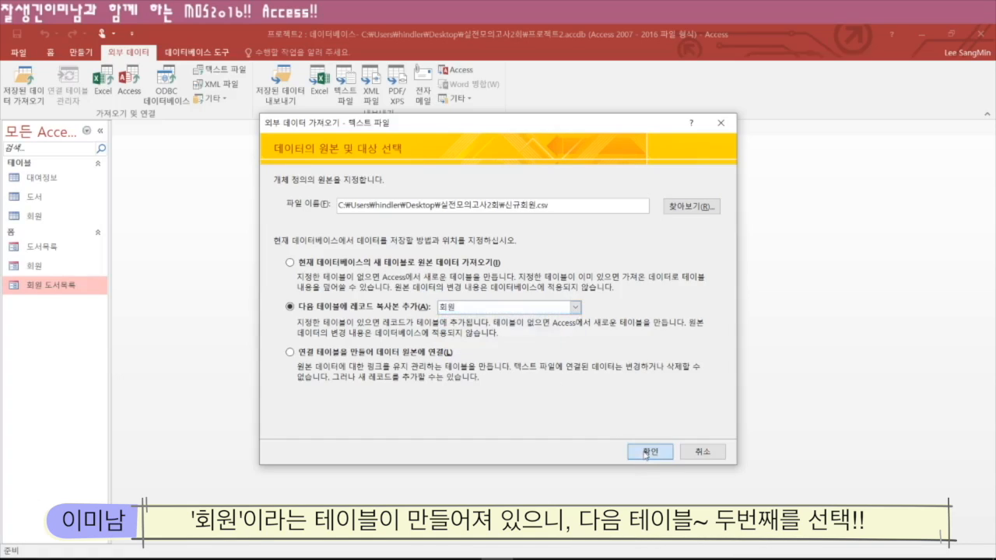
left_click(645, 452)
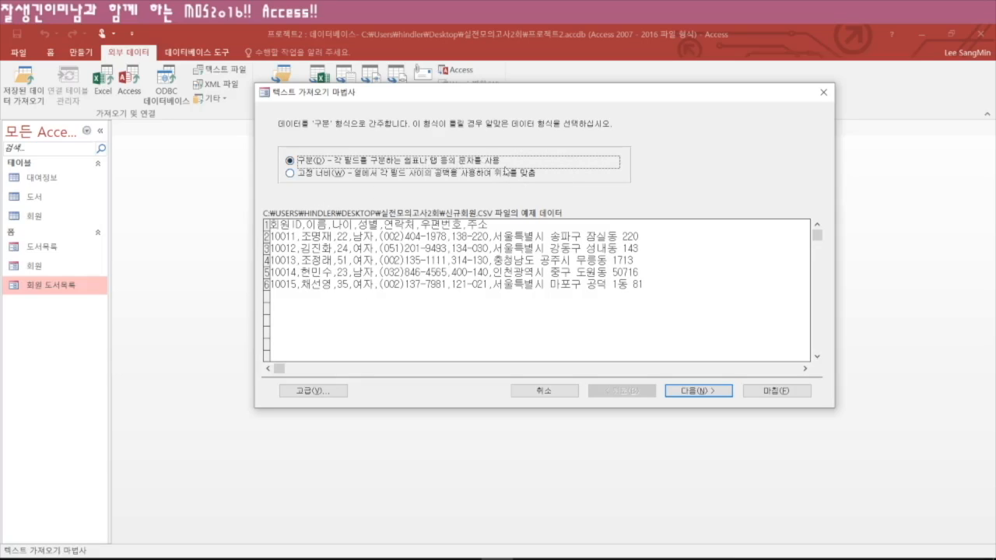
- Import the comma-delimited data with the first row as field names, and finish without saving the import steps
left_click(700, 390)
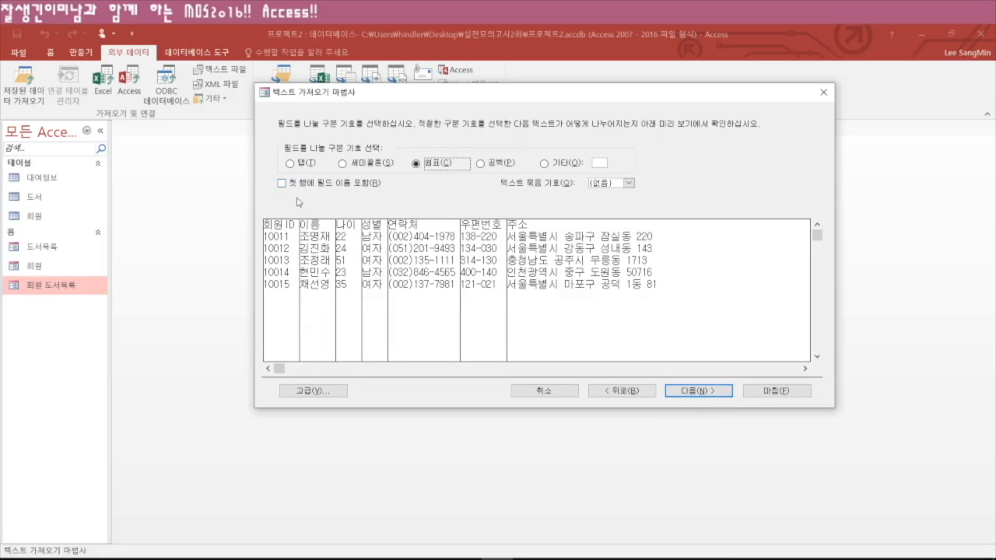
left_click(282, 184)
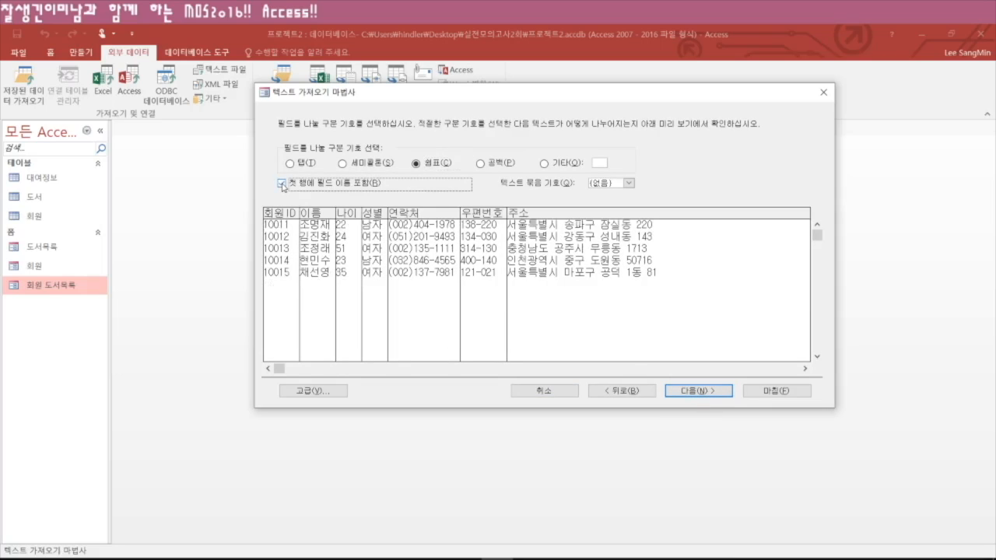
left_click(282, 184)
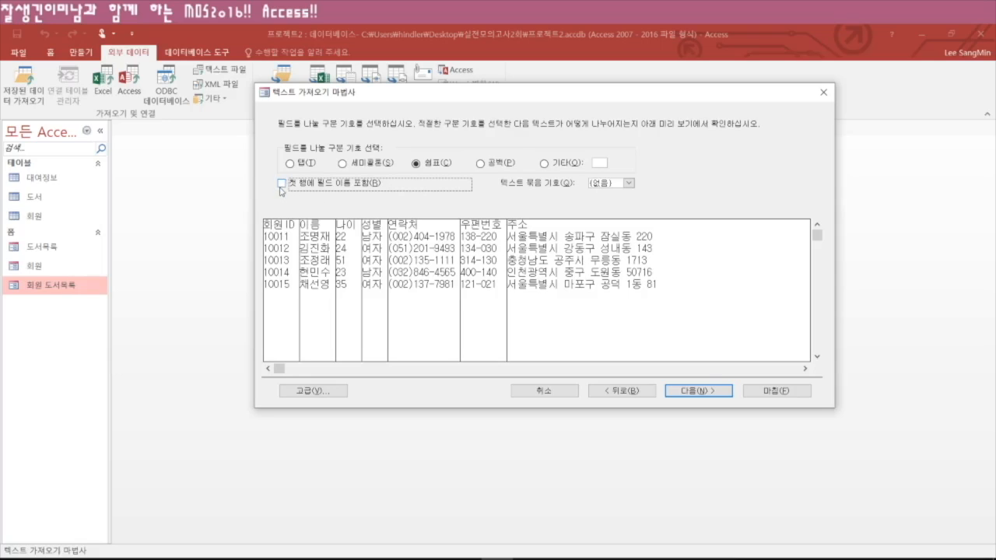
left_click(281, 184)
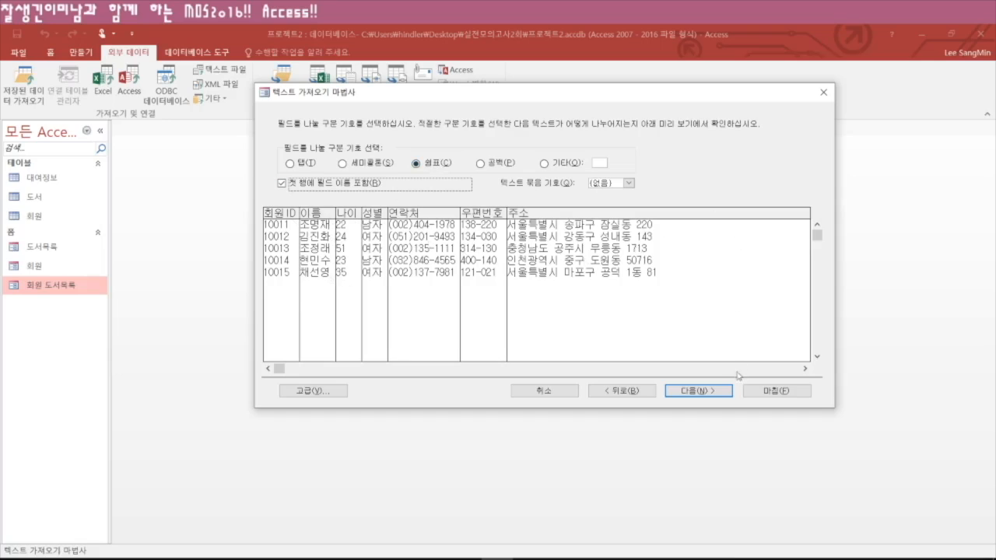
left_click(721, 393)
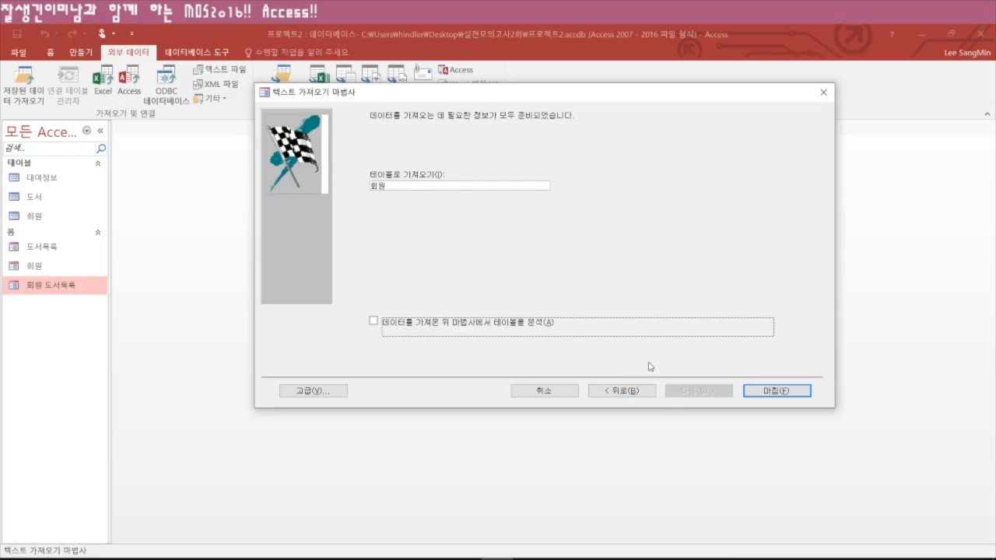
left_click(777, 393)
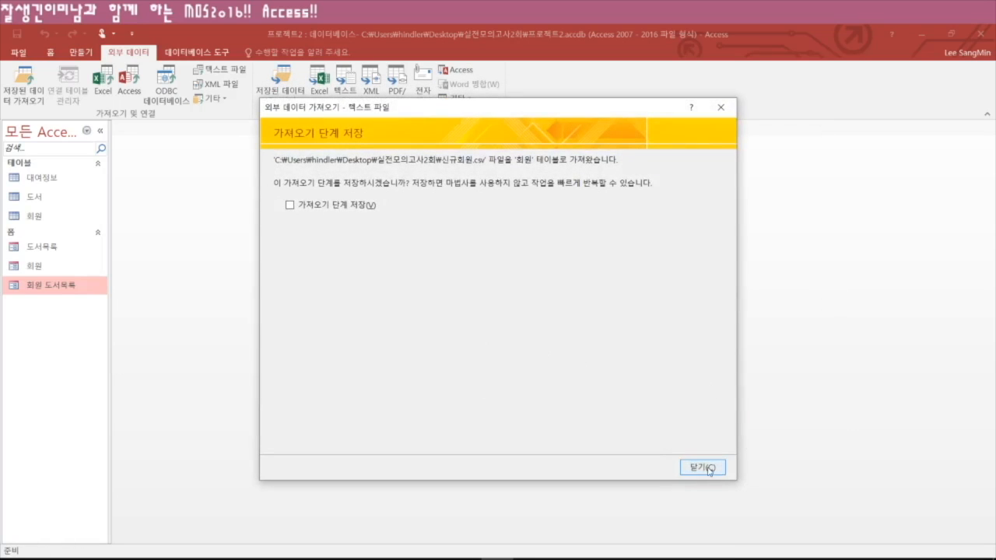
left_click(708, 468)
- Open the 회원 table to check its imported records, and close it
left_click(32, 216)
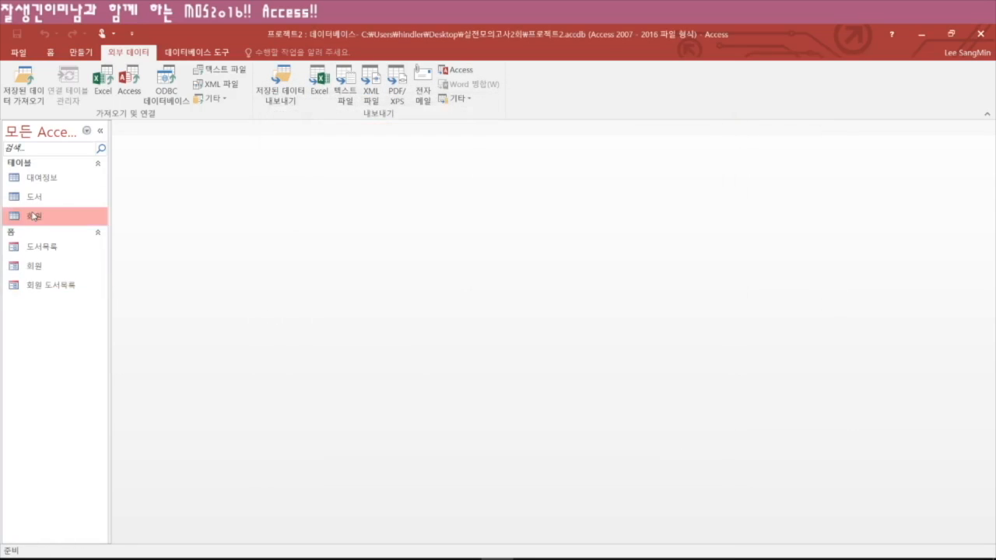
double_click(33, 216)
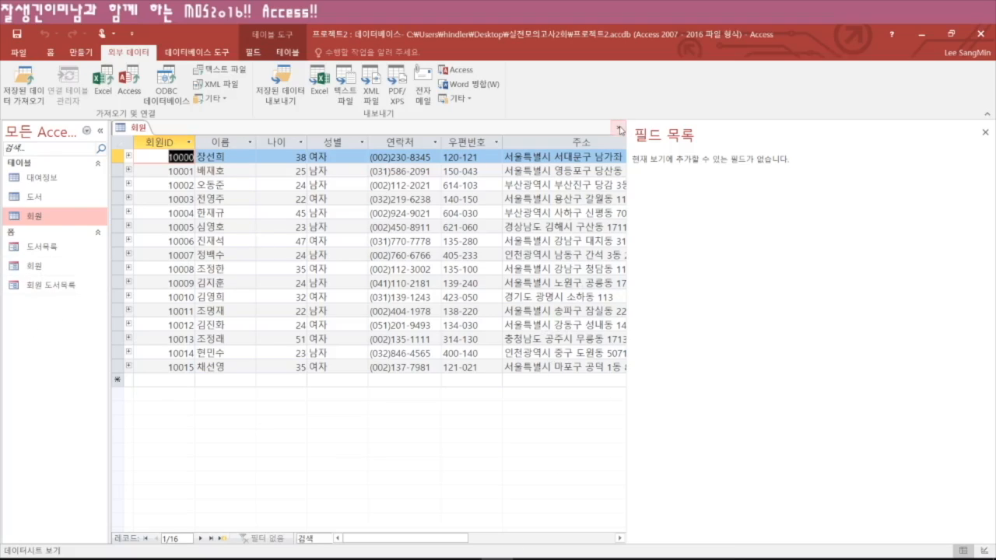
left_click(617, 127)
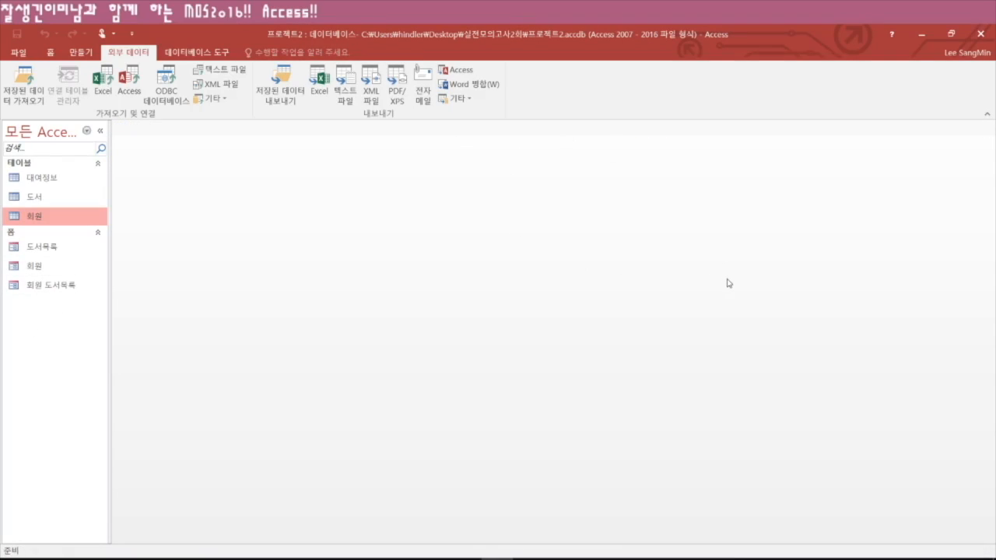
- In the 도서 table's properties, toggle the 숨김 attribute, enter 신규 as the description, and accept the dialog
left_click(47, 249)
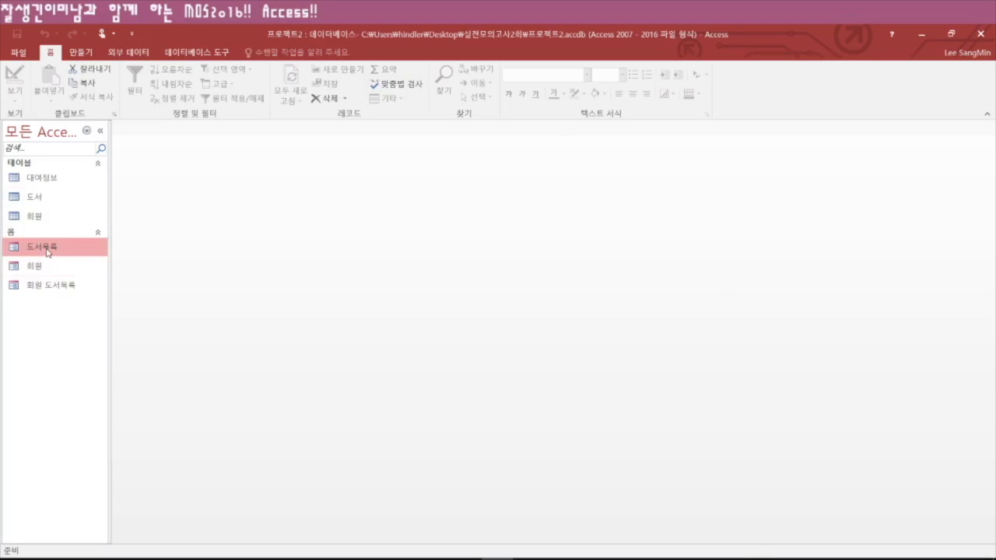
left_click(42, 199)
right_click(42, 199)
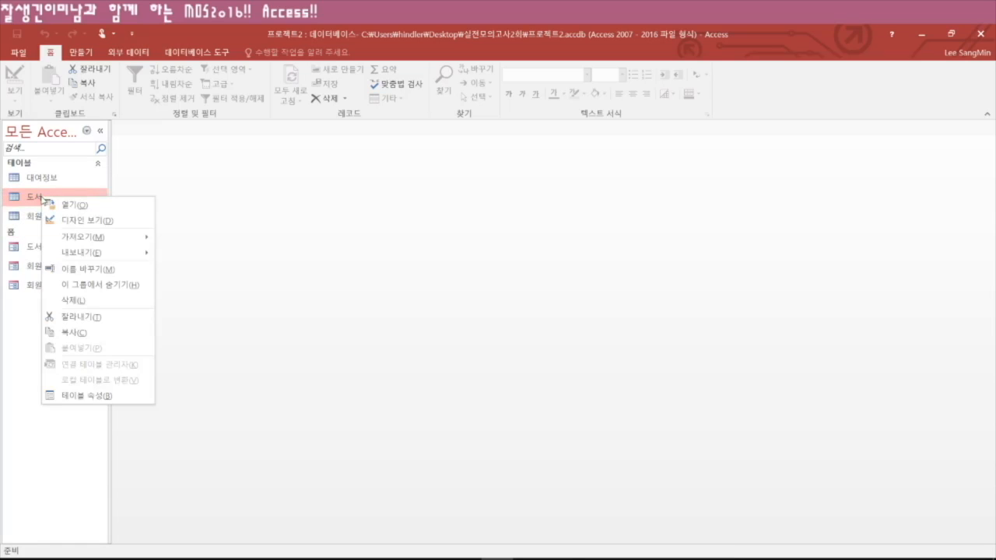
left_click(86, 396)
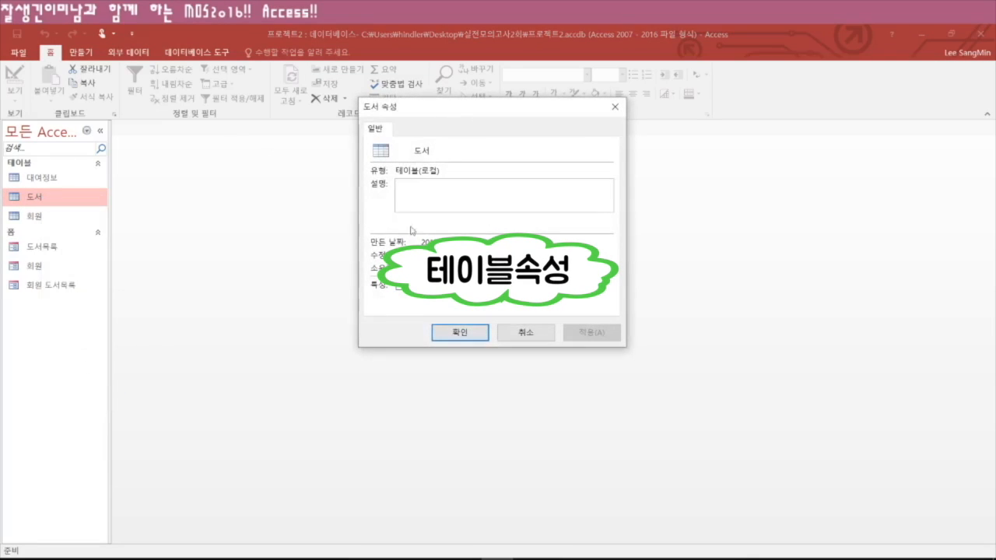
left_click(400, 286)
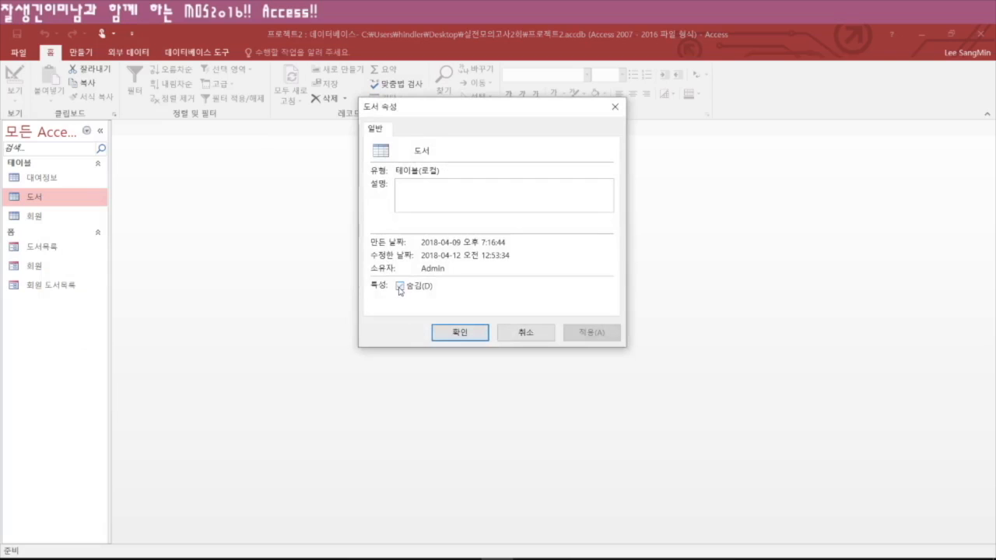
left_click(400, 288)
left_click(400, 288)
left_click(400, 288)
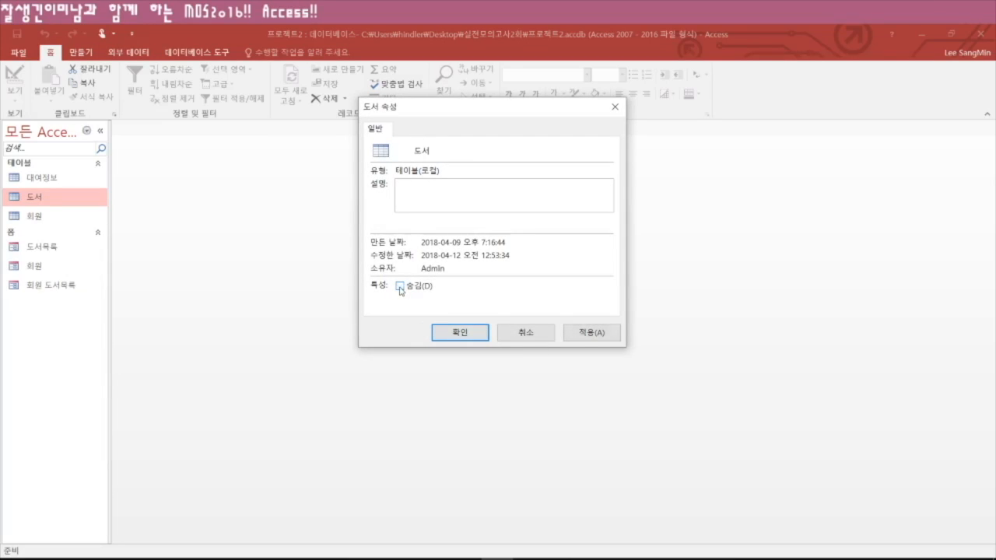
left_click(400, 287)
left_click(397, 185)
type("신규")
left_click(454, 335)
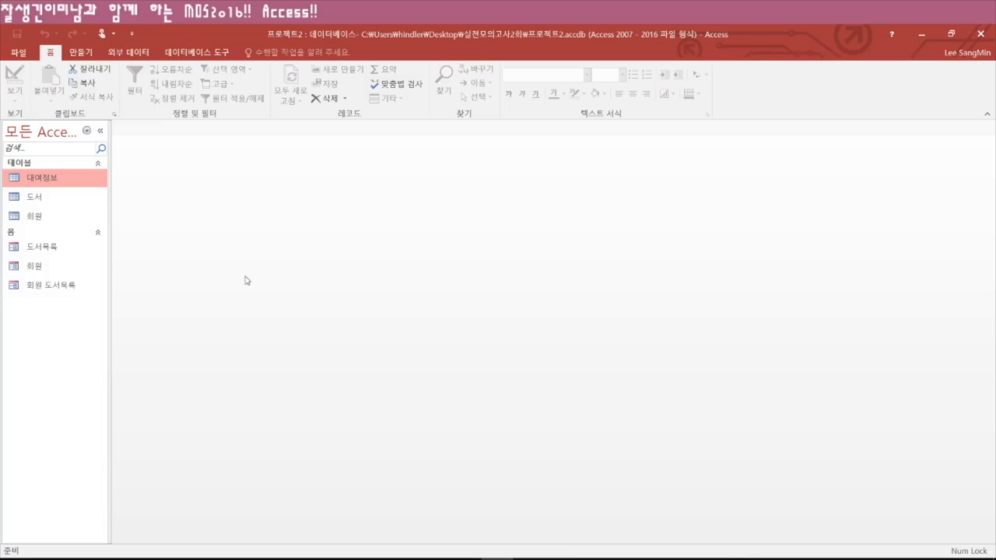
- Create a new query in design view based on the 도서 table, and enlarge its field list to show all fields
left_click(80, 53)
left_click(192, 81)
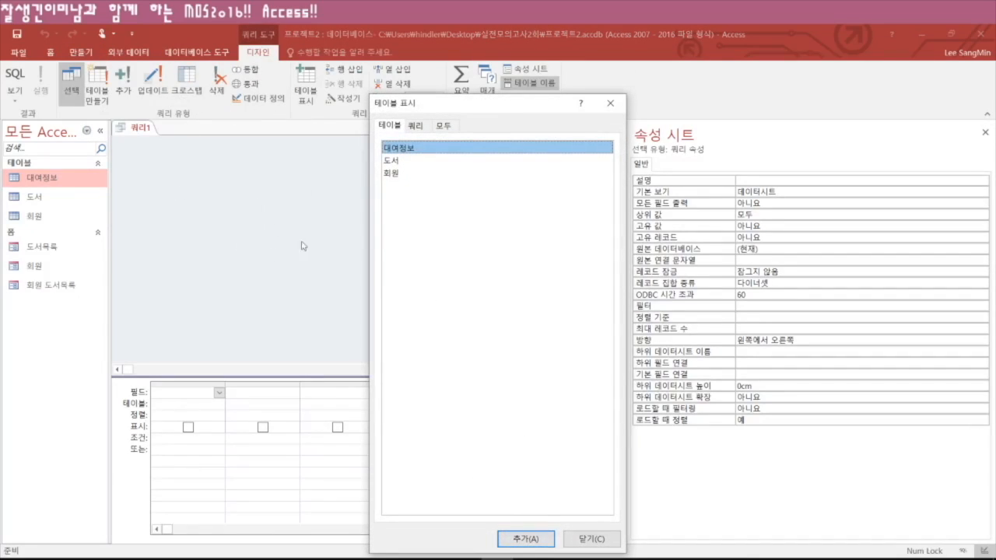
double_click(395, 164)
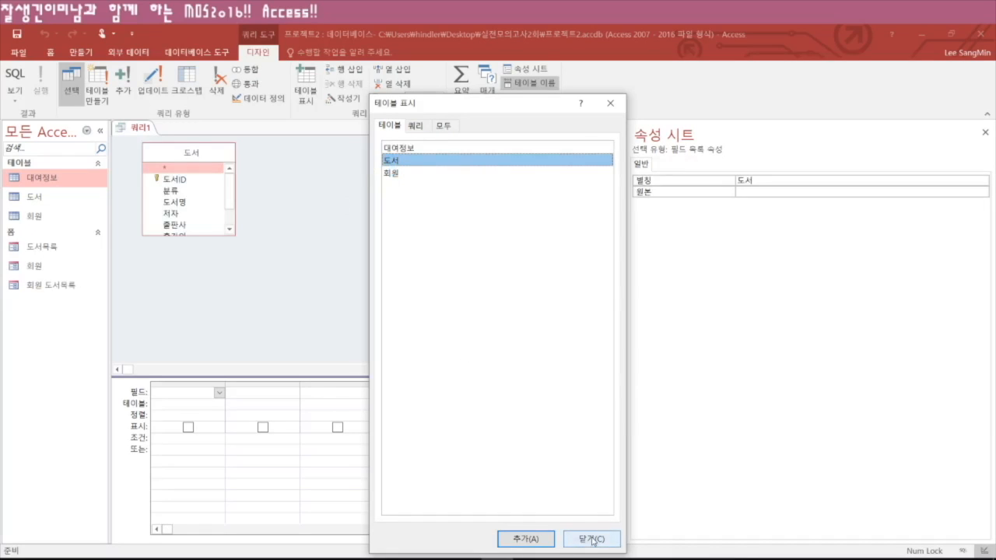
left_click(590, 539)
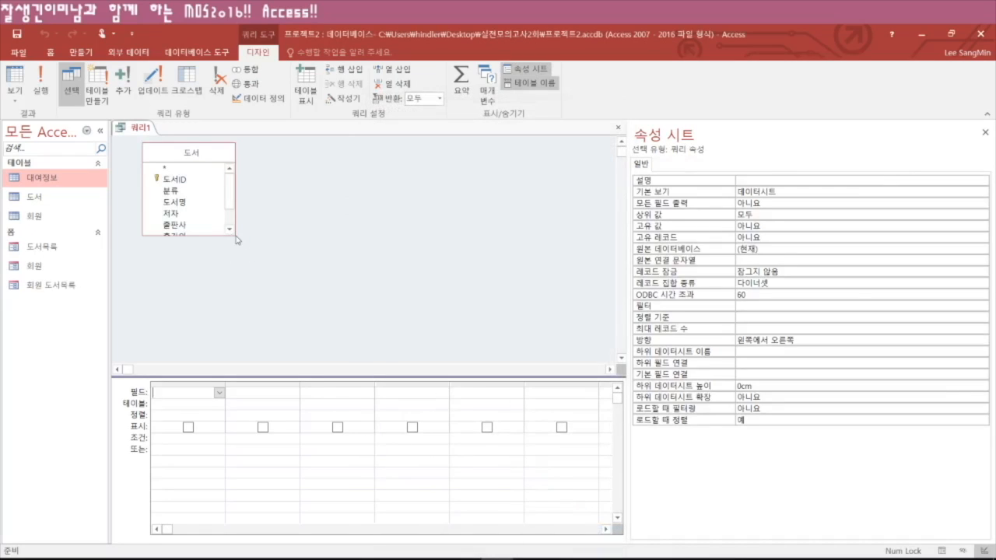
left_click_drag(233, 235, 333, 324)
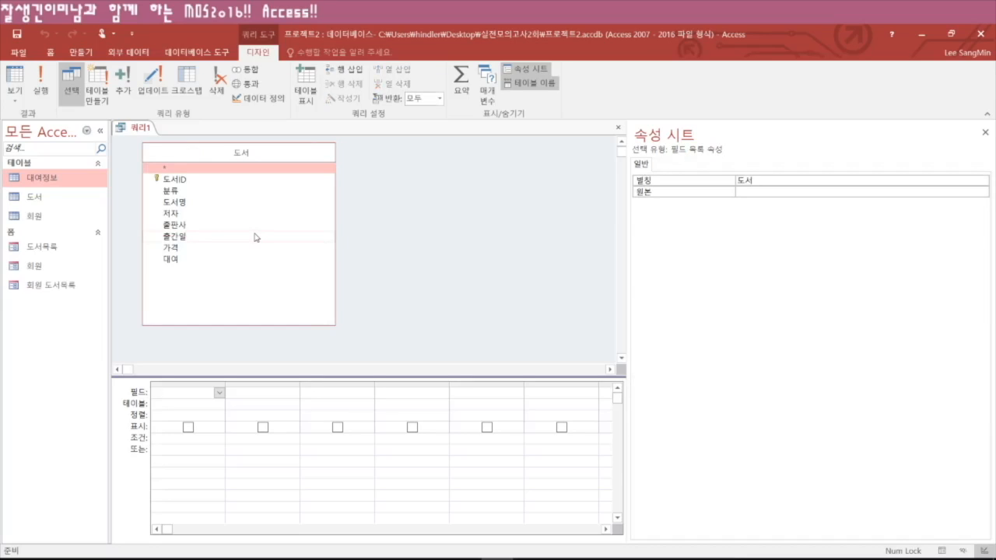
- Add the 분류, 도서명, 가격 and 대여 fields of the 도서 table to the query and run it
double_click(174, 191)
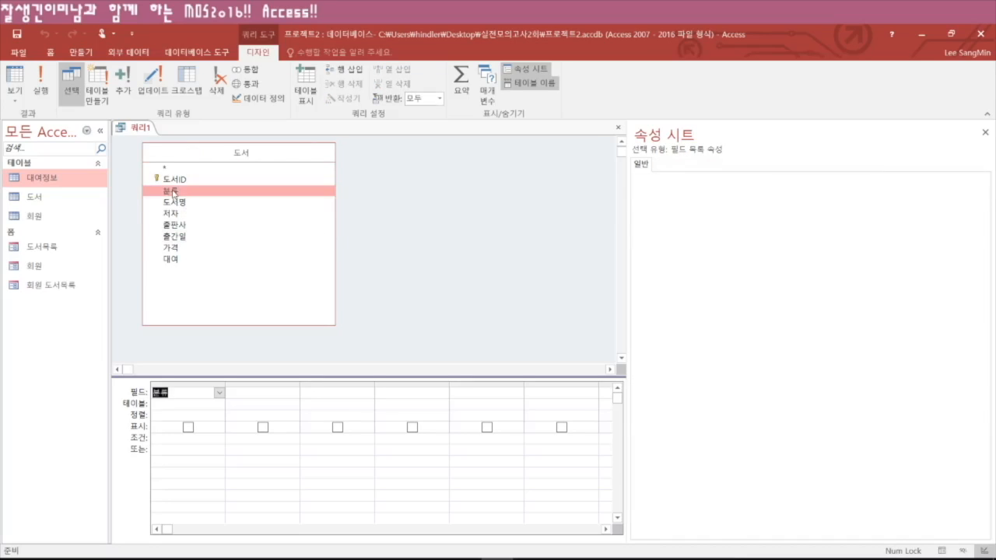
double_click(182, 204)
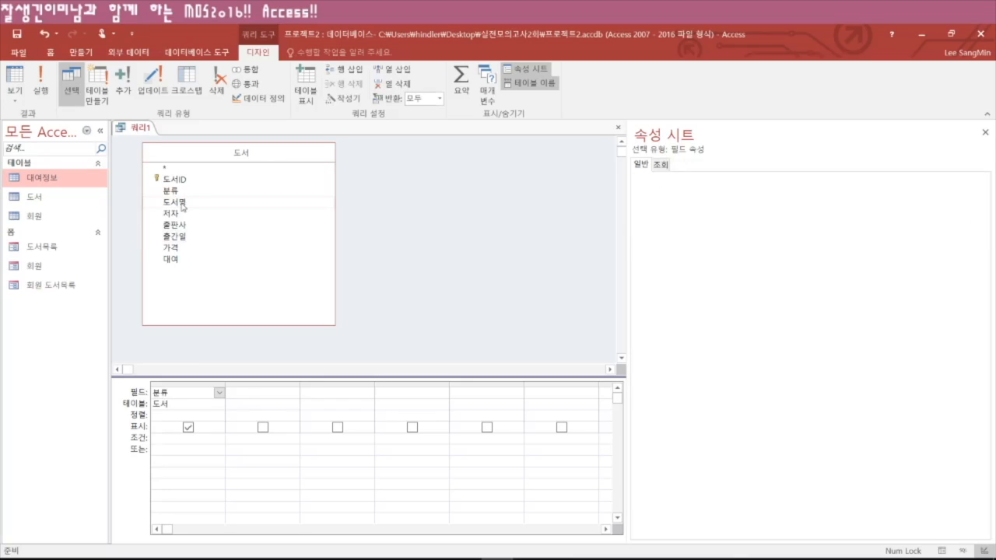
double_click(172, 249)
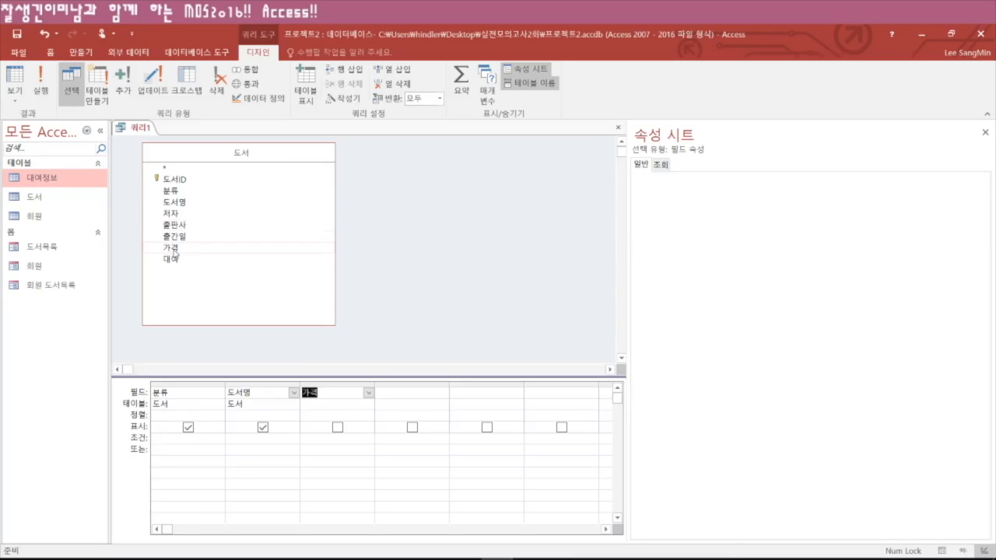
double_click(171, 260)
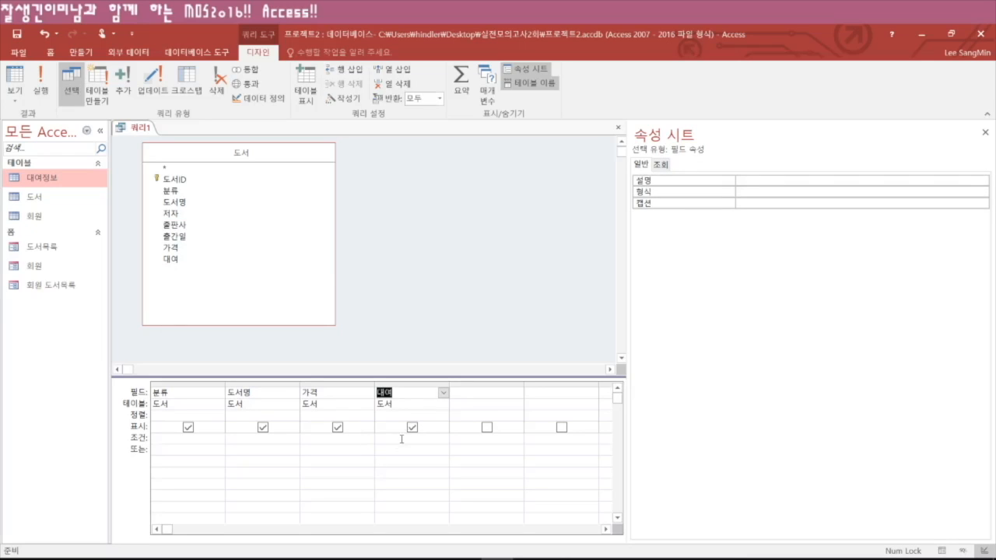
left_click(40, 86)
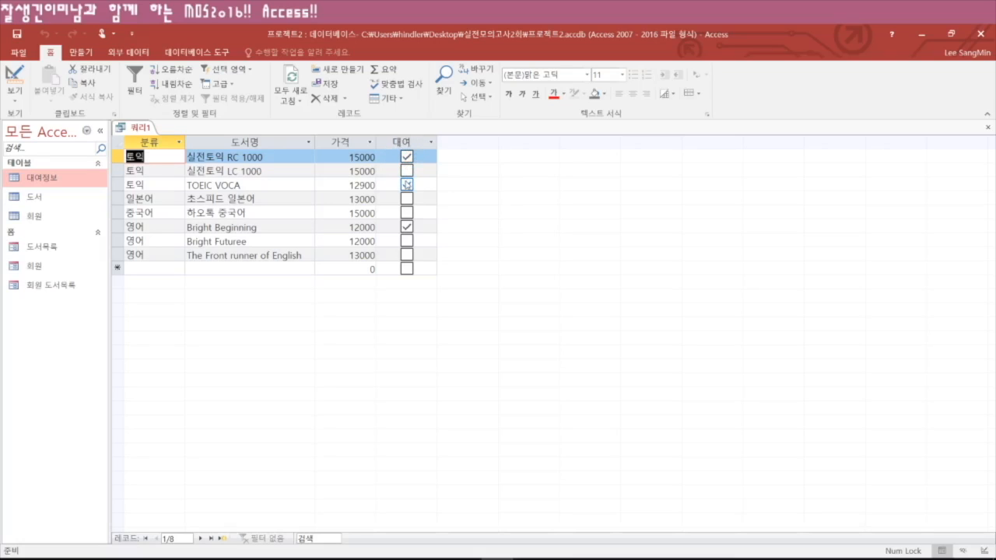
- Return to the query design, set the 대여 criterion to True, and run the query
left_click(14, 98)
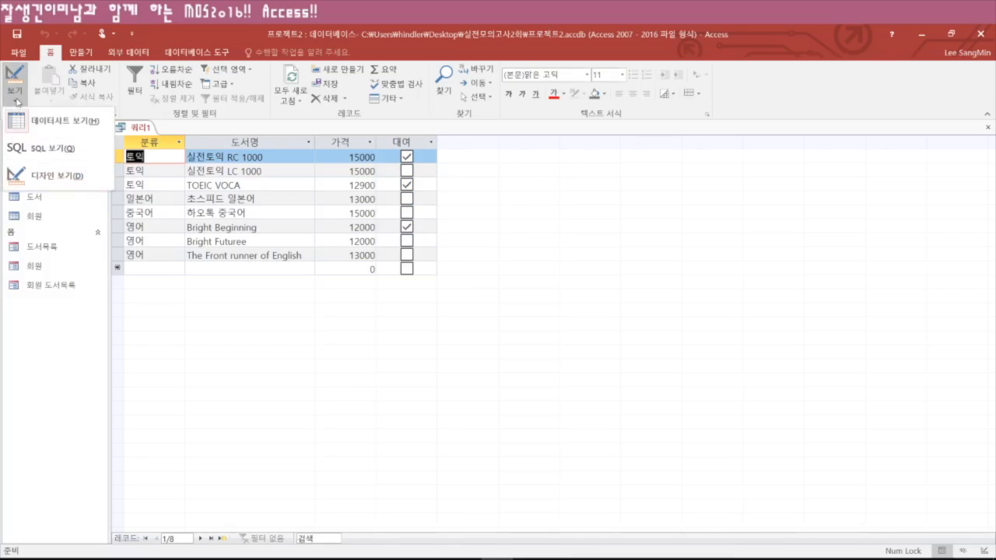
left_click(43, 179)
left_click(398, 438)
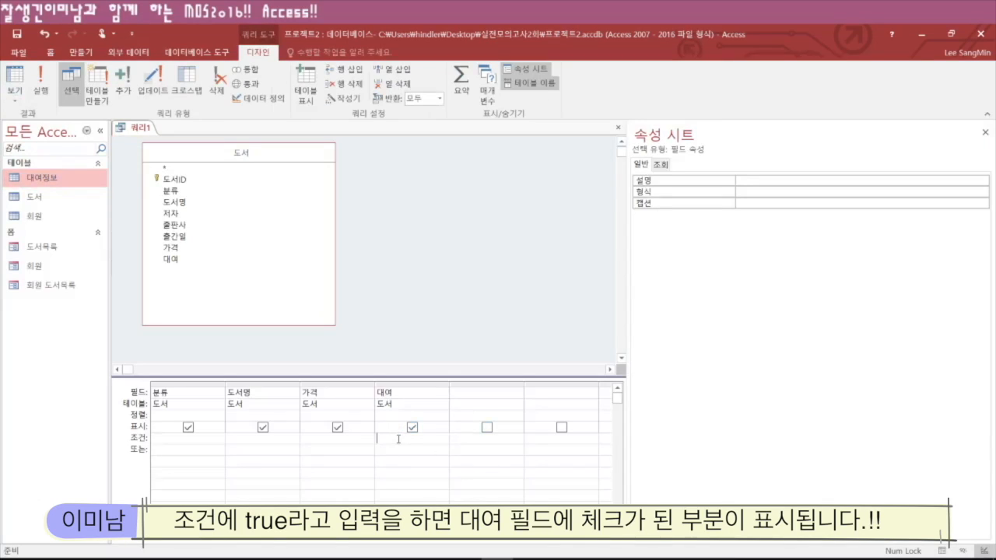
type("true")
key("Tab")
left_click(47, 84)
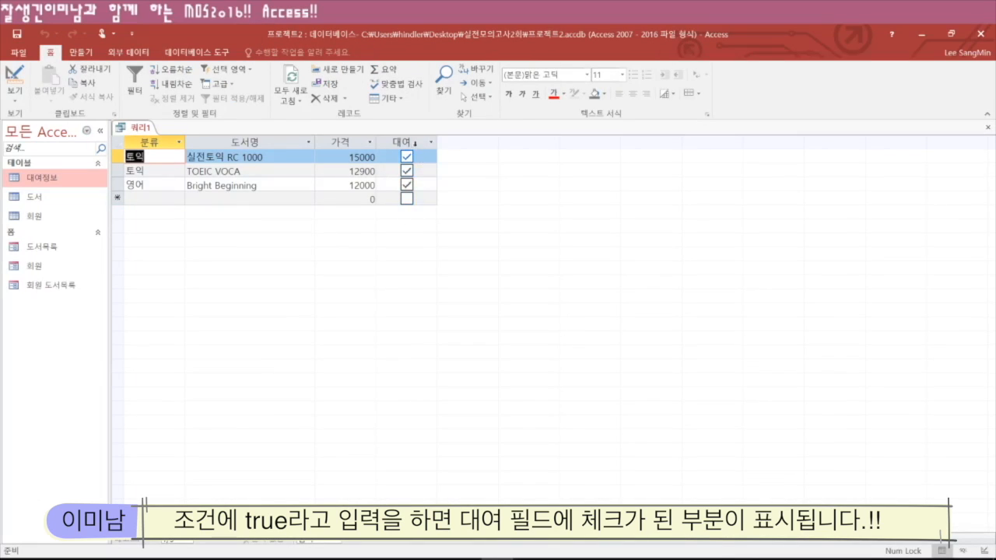
- Return to the query design and replace the 대여 criterion with the parameter [대여]
left_click(14, 100)
left_click(48, 173)
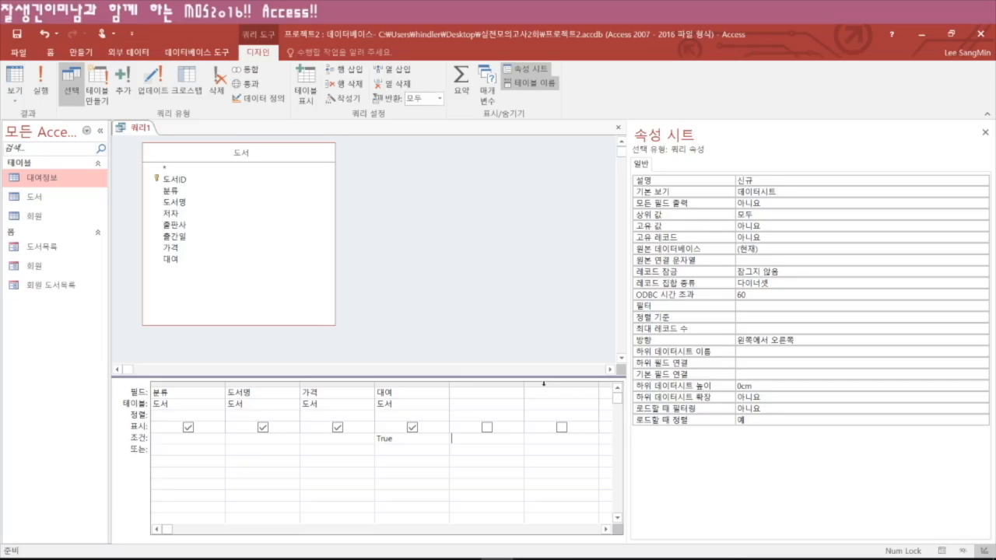
double_click(389, 438)
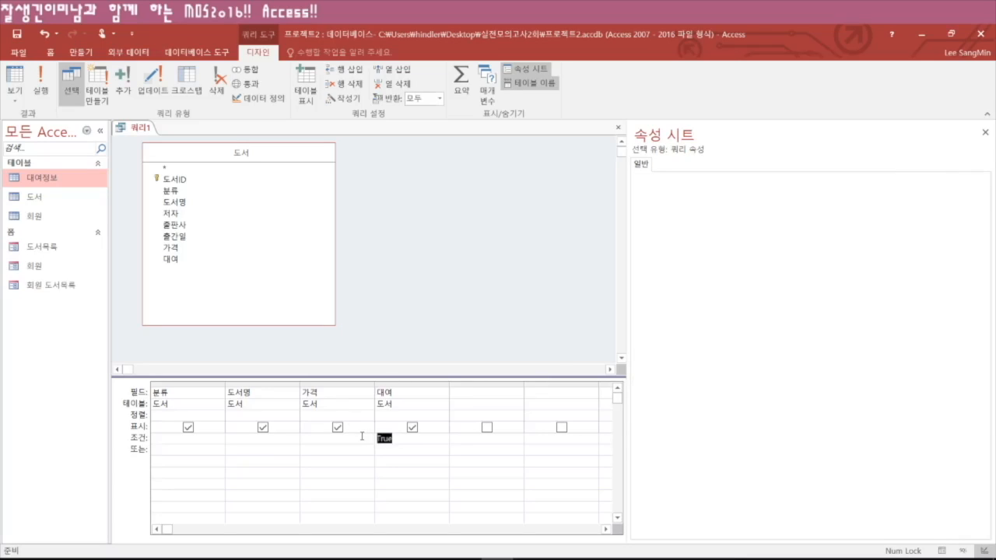
key("Delete")
type("[eod대여")
key("Return")
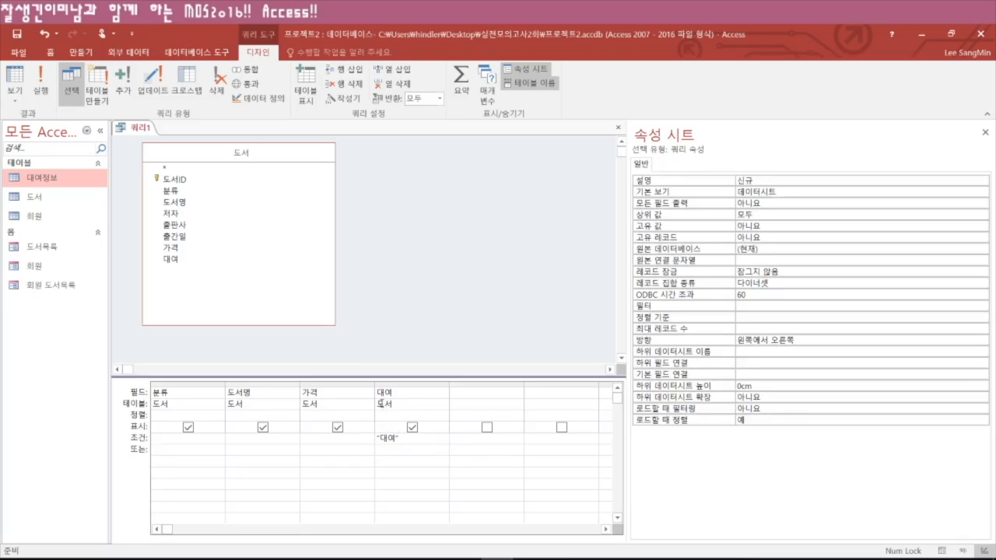
left_click_drag(405, 443, 356, 440)
type("[대여]")
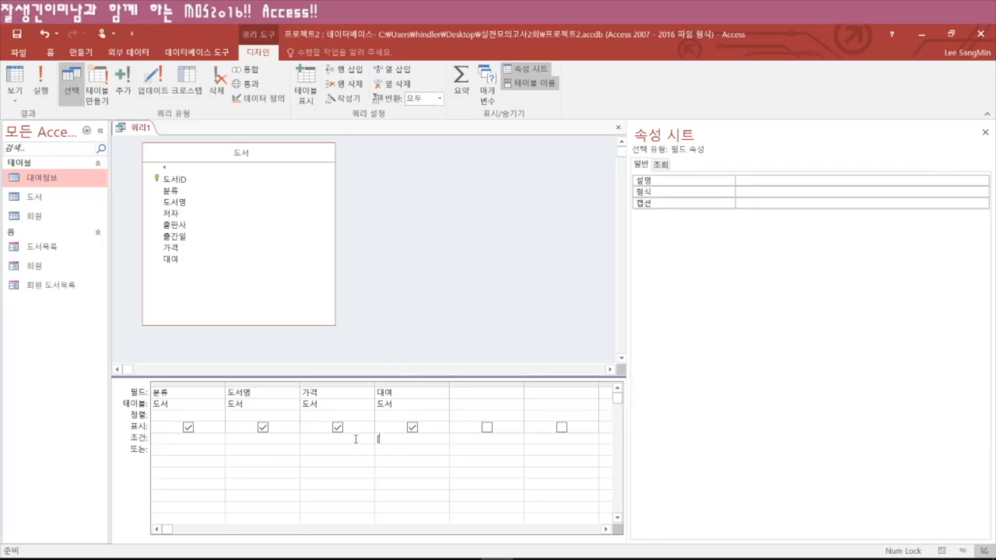
key("Return")
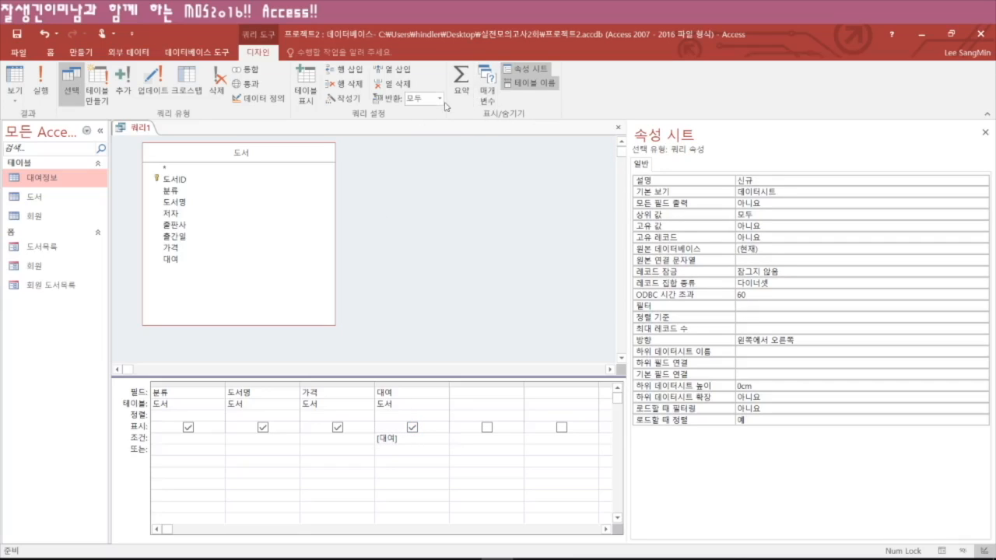
- Define the query parameter [대여] with the data type 예/아니요
left_click(490, 87)
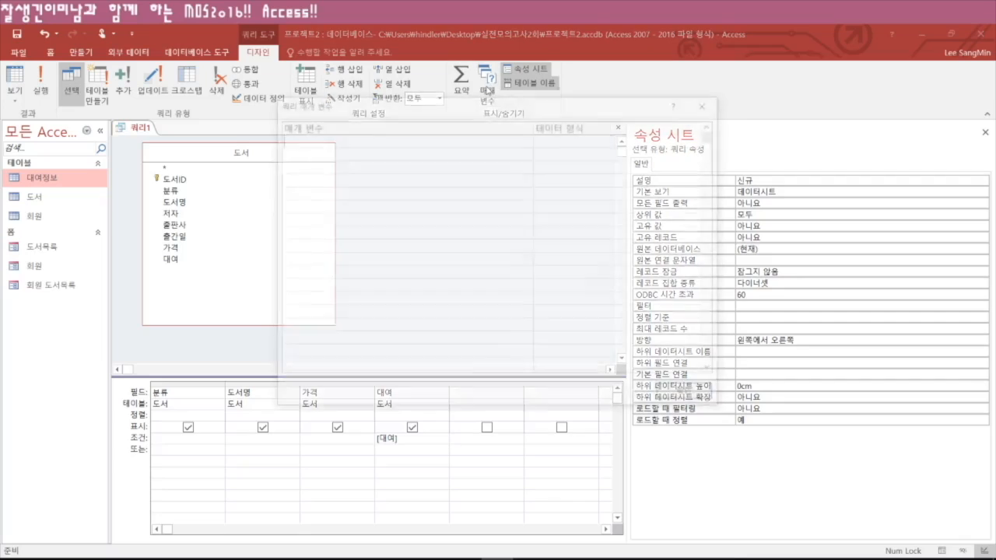
type("[대여]")
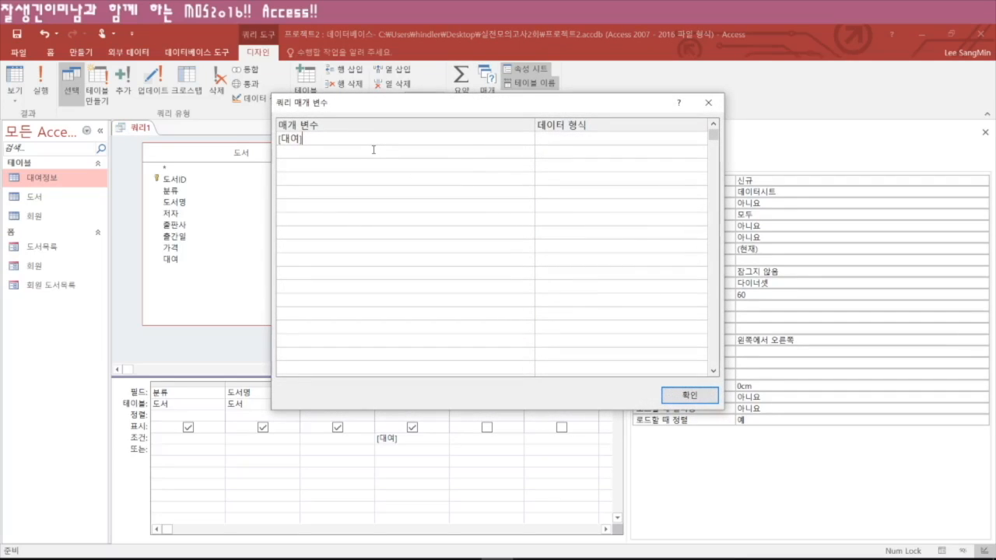
left_click(553, 139)
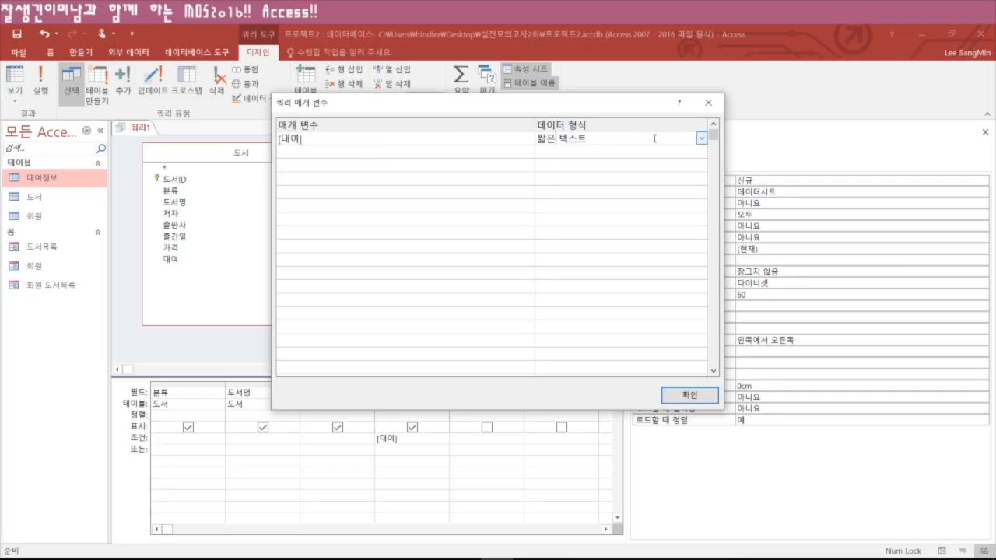
left_click(701, 139)
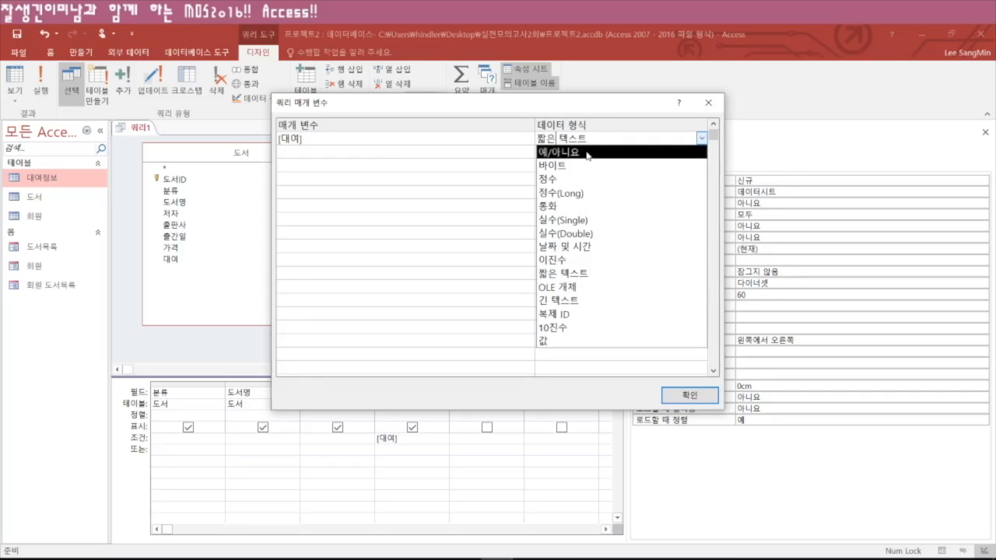
left_click(588, 152)
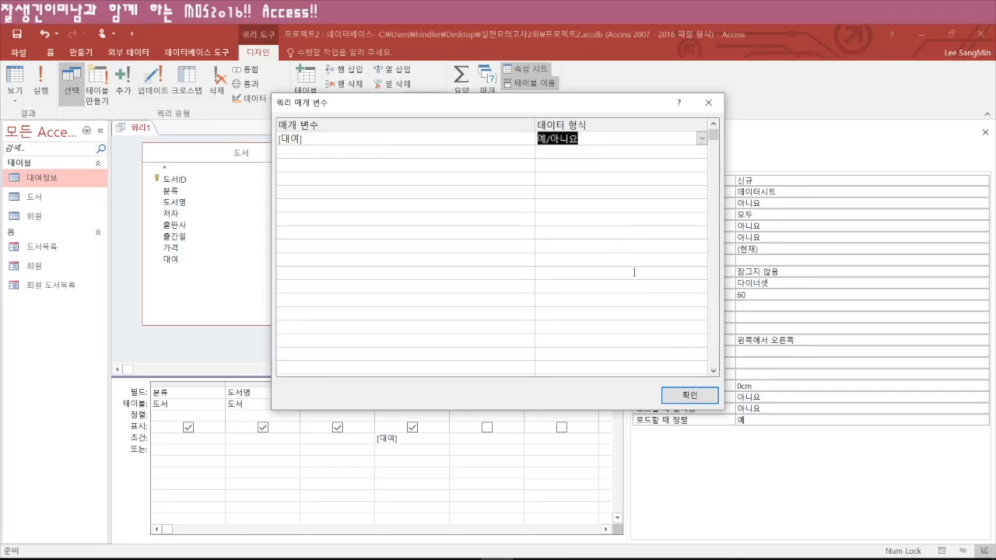
left_click(685, 395)
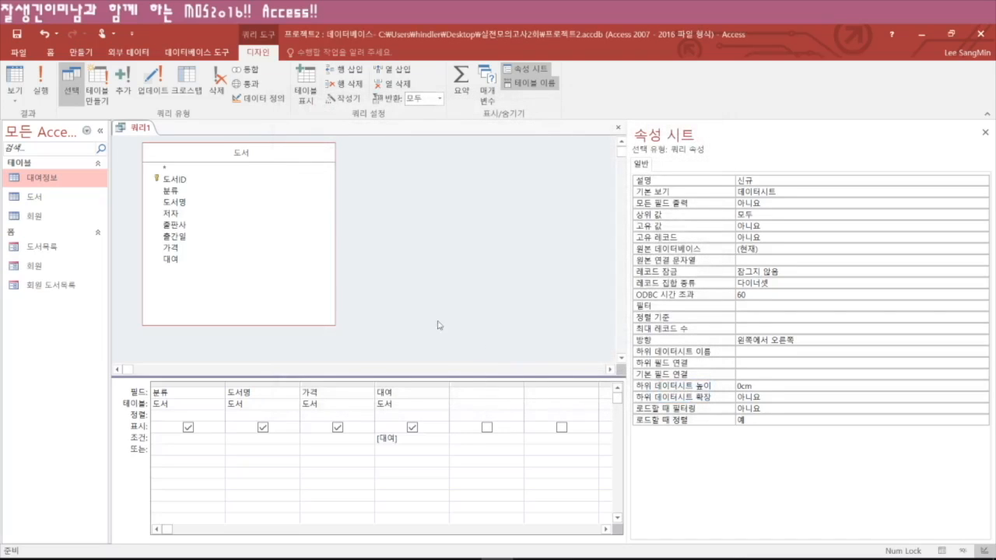
- Run the query with -1 as the 대여 parameter value to check its records
left_click(42, 81)
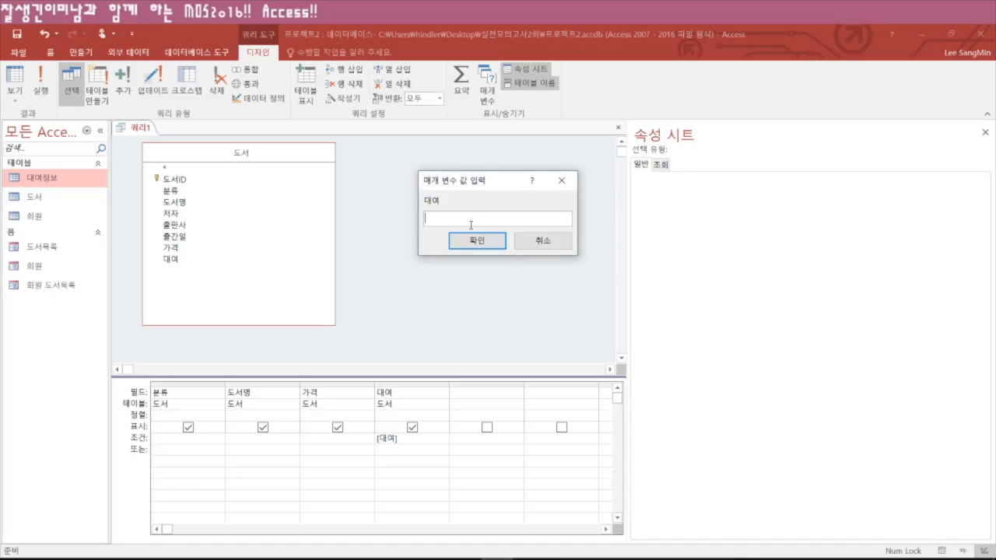
type("-1")
key("Return")
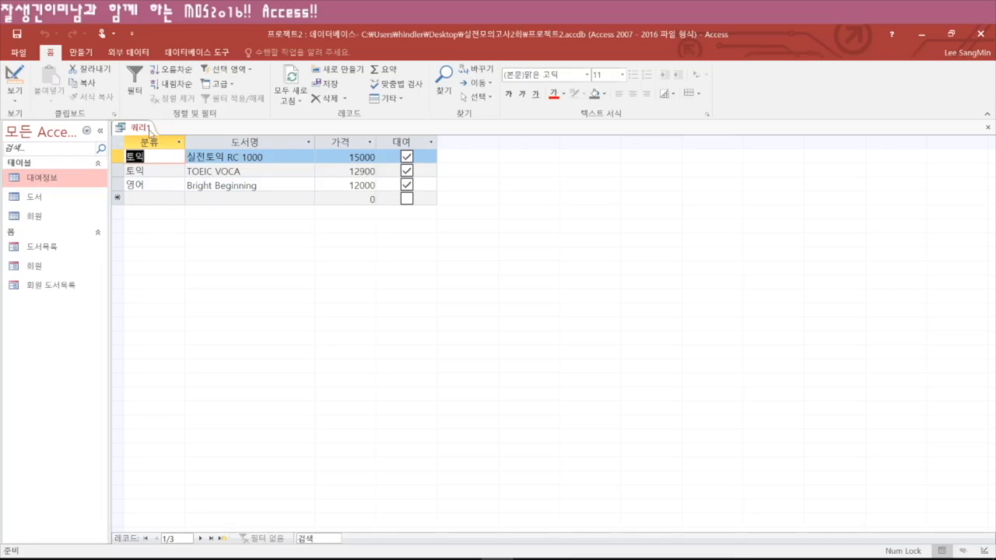
- Save the query as 대여 및 보유 and close it
right_click(151, 128)
left_click(161, 134)
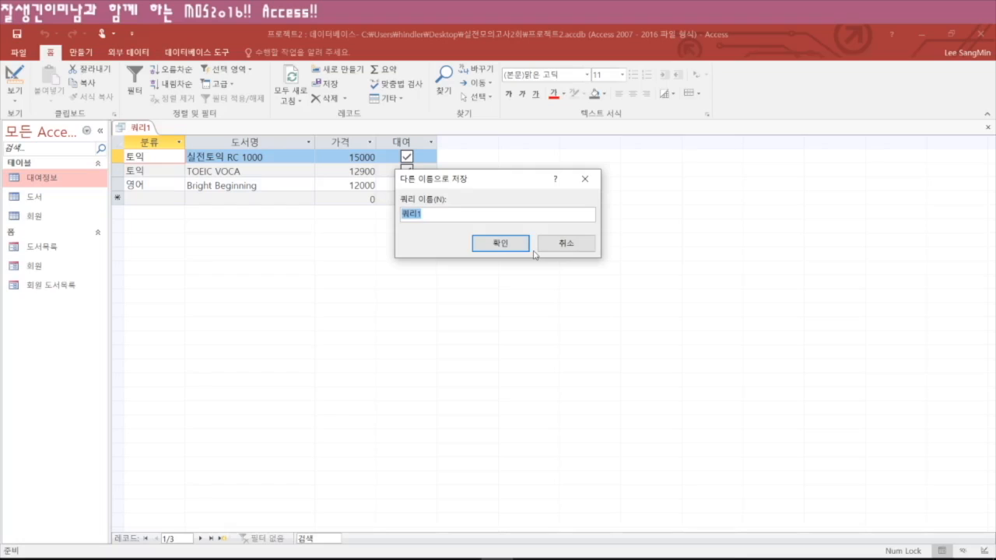
type("대여 및 보유")
key("Return")
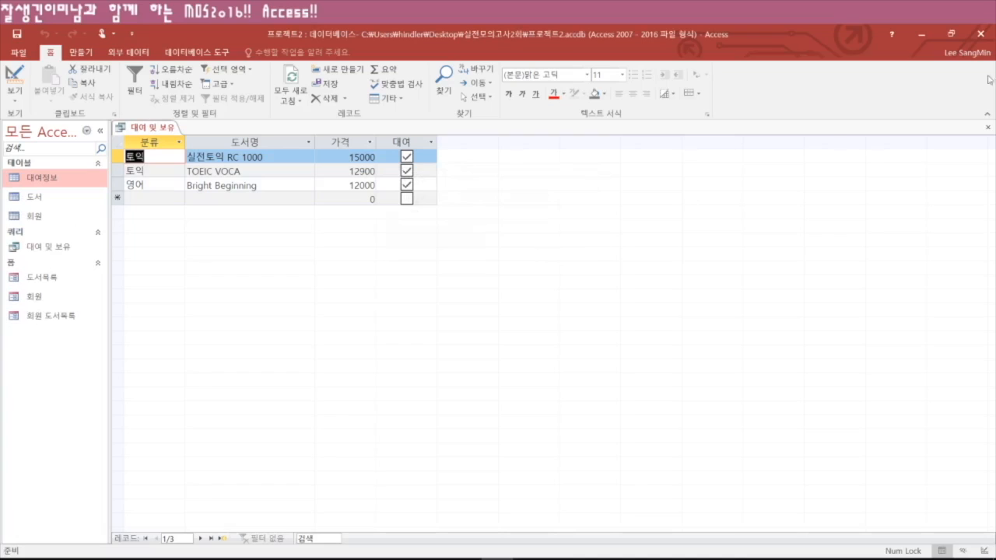
left_click(987, 126)
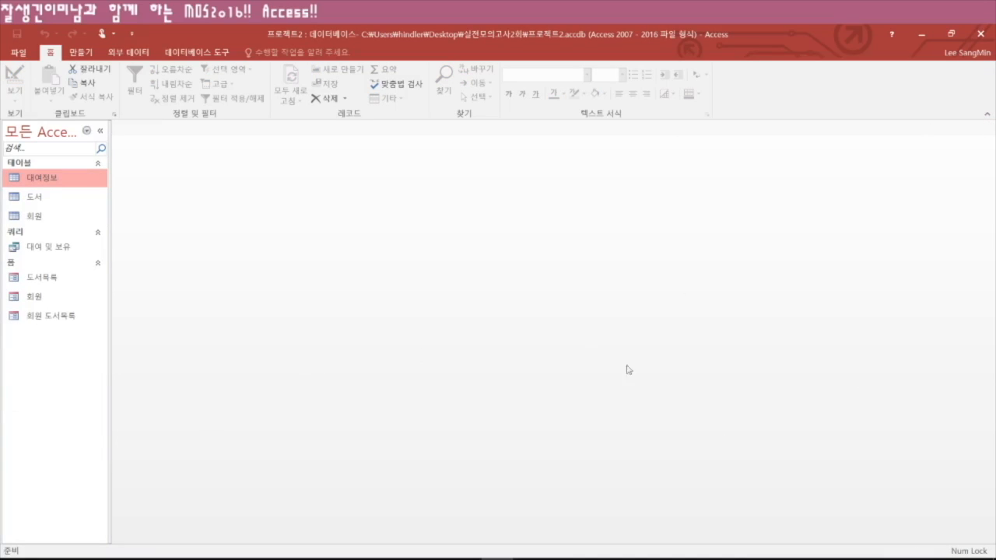
- Run the 대여 및 보유 query with 0 as the 대여 parameter value to check its records, and close it
double_click(35, 247)
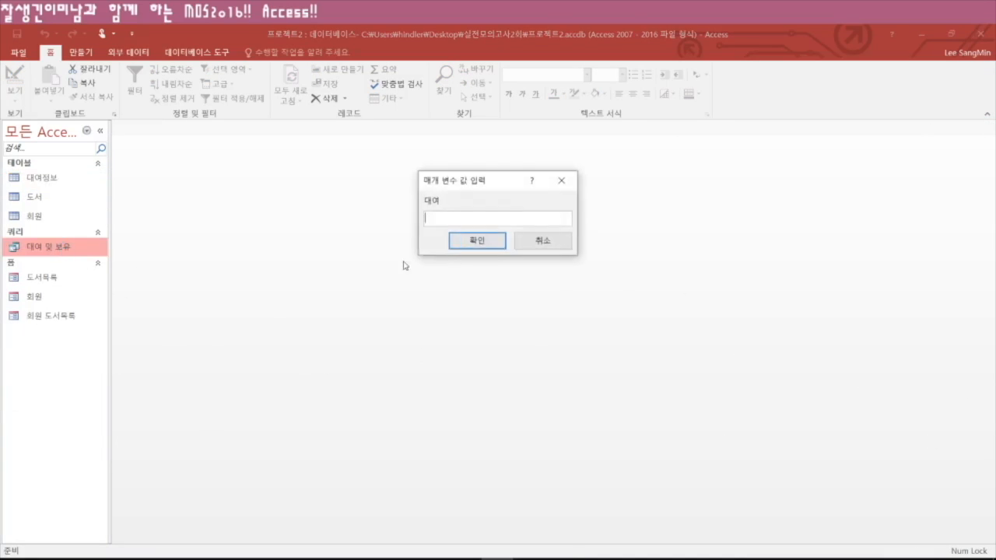
left_click_drag(462, 180, 493, 138)
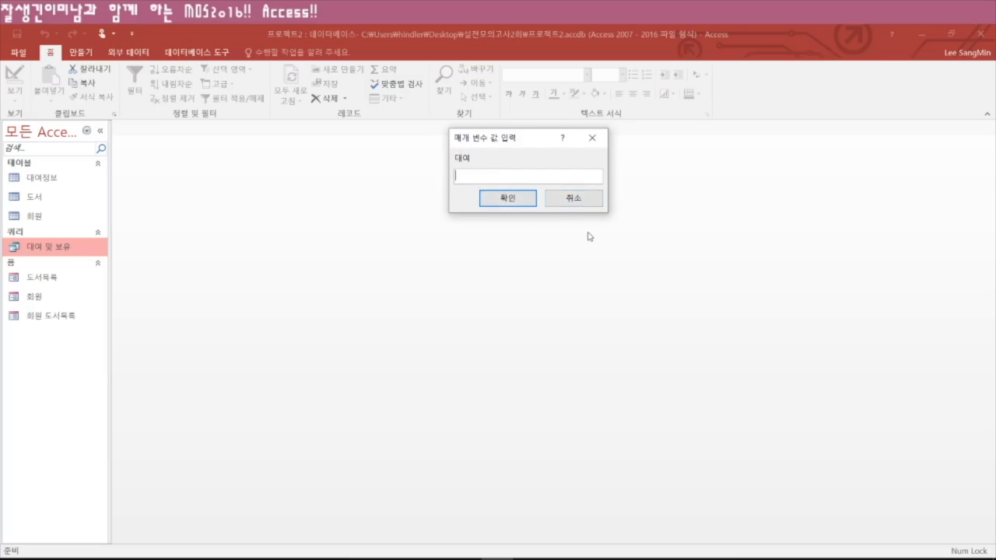
type("0")
key("Return")
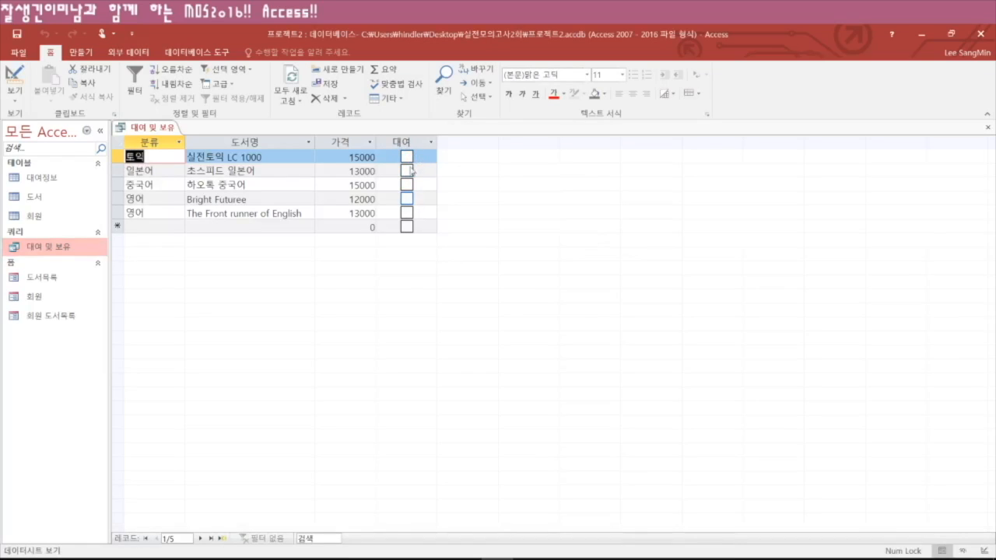
left_click(987, 126)
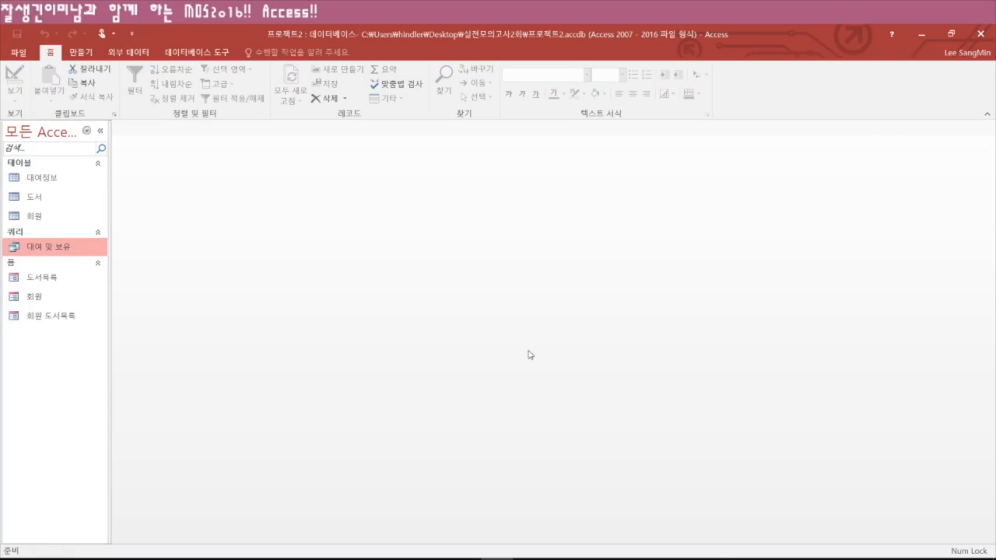
- Open the 회원 form in Design view
left_click(45, 278)
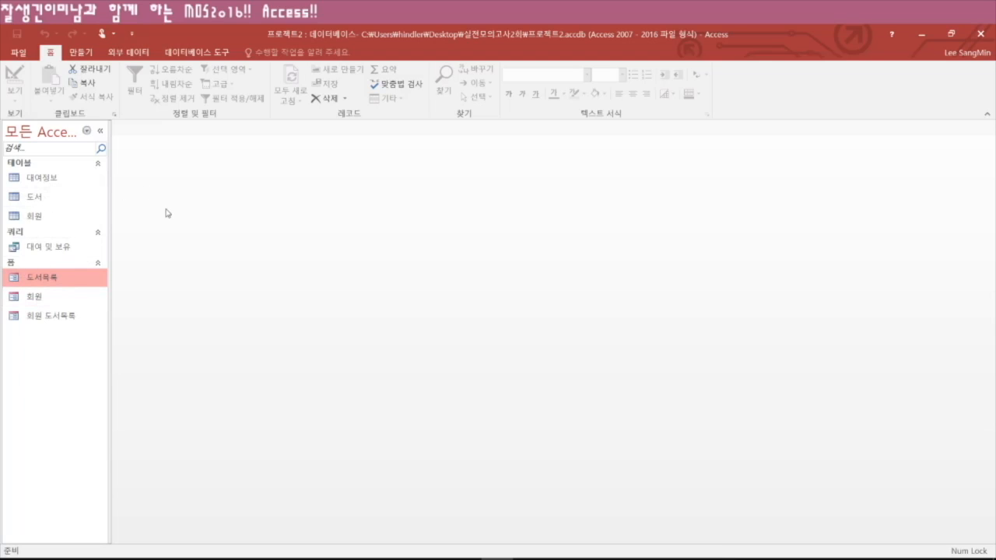
double_click(38, 298)
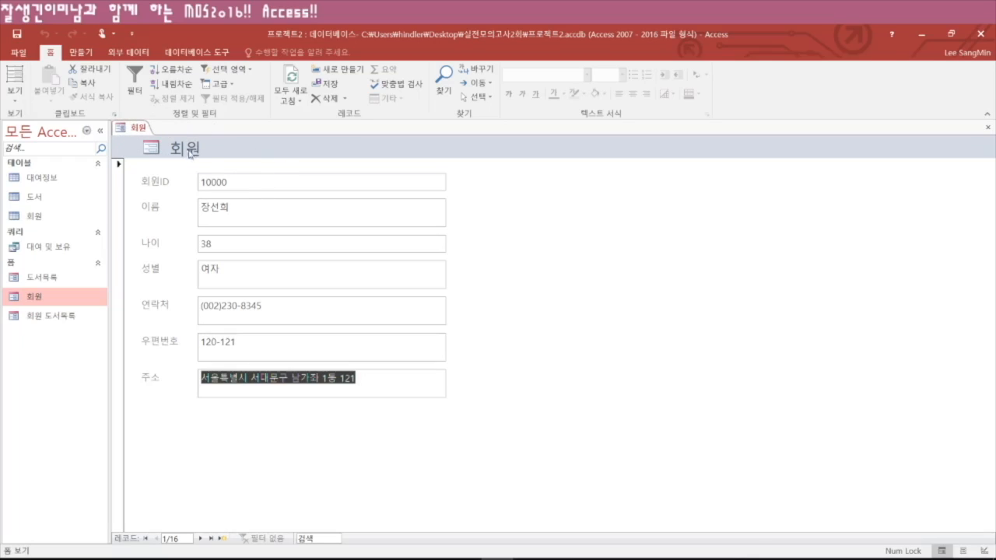
right_click(134, 129)
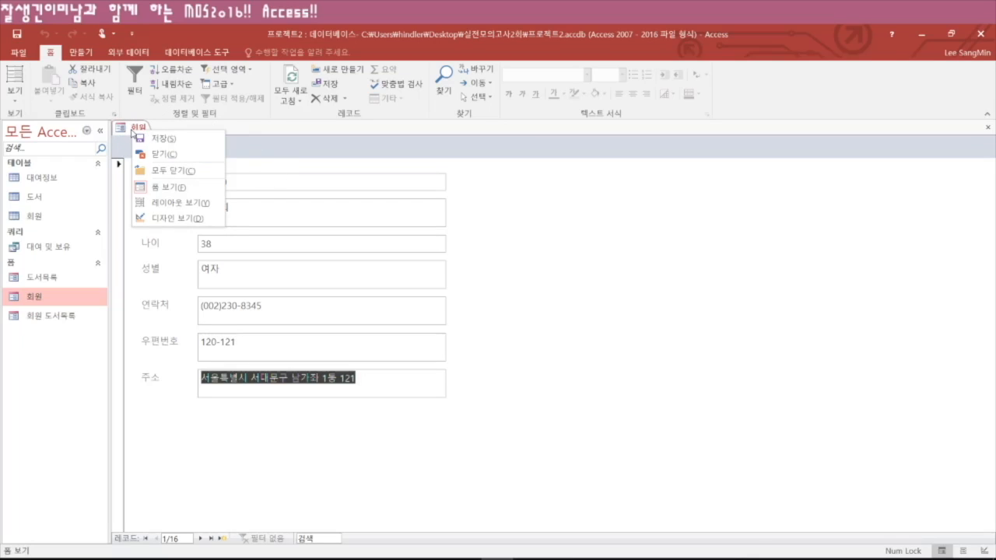
left_click(169, 221)
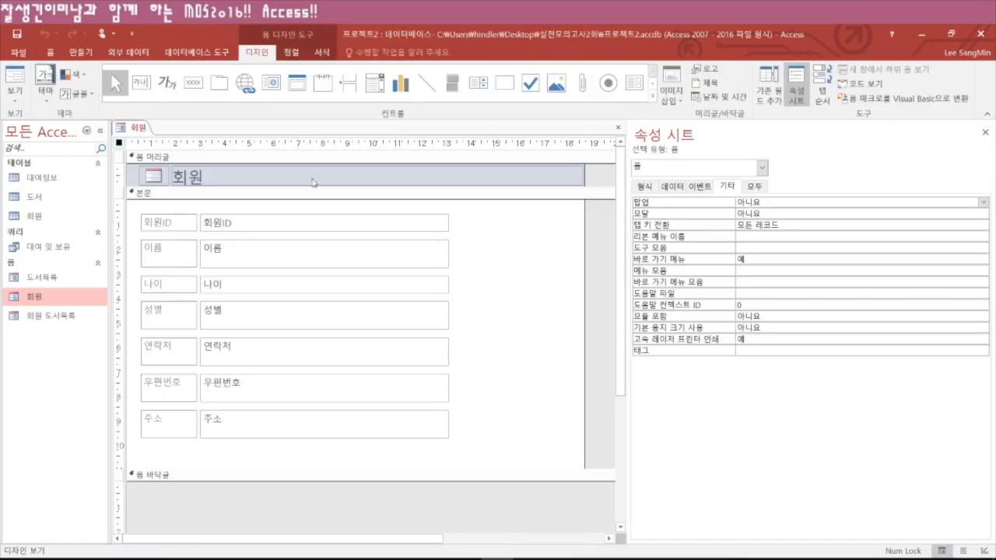
- Set the control tip text of the 회원ID text box to "100010부터는 신규회원"
left_click(239, 221)
left_click(170, 223)
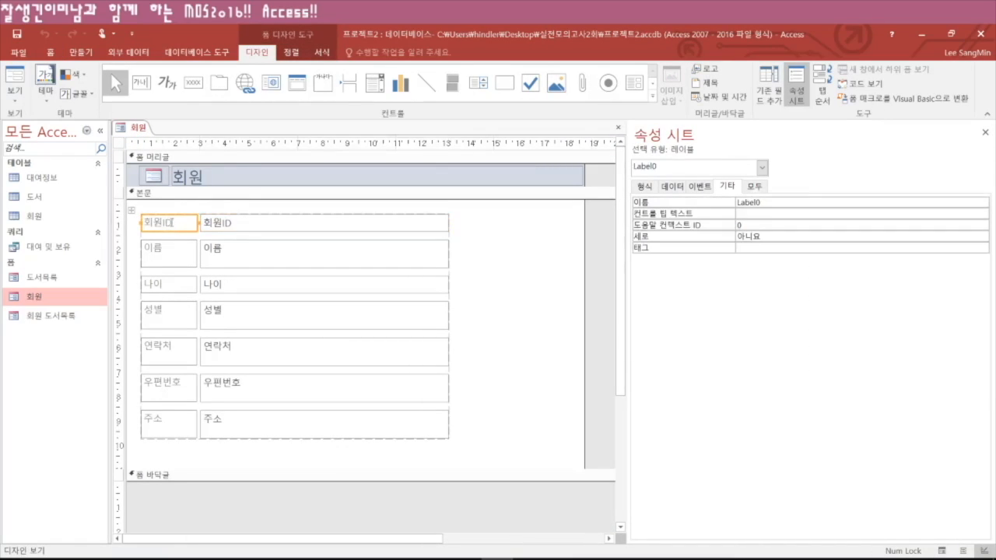
left_click(232, 228)
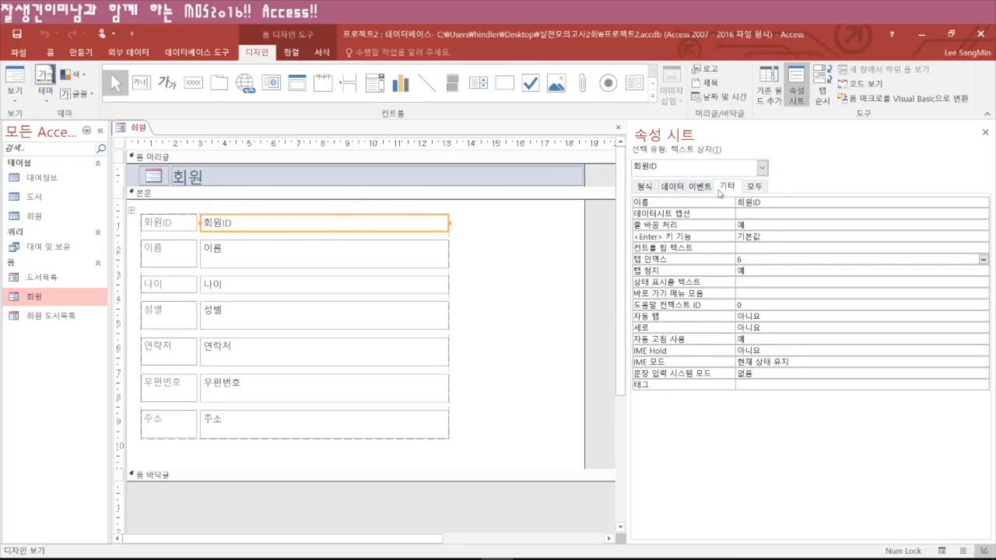
left_click(642, 187)
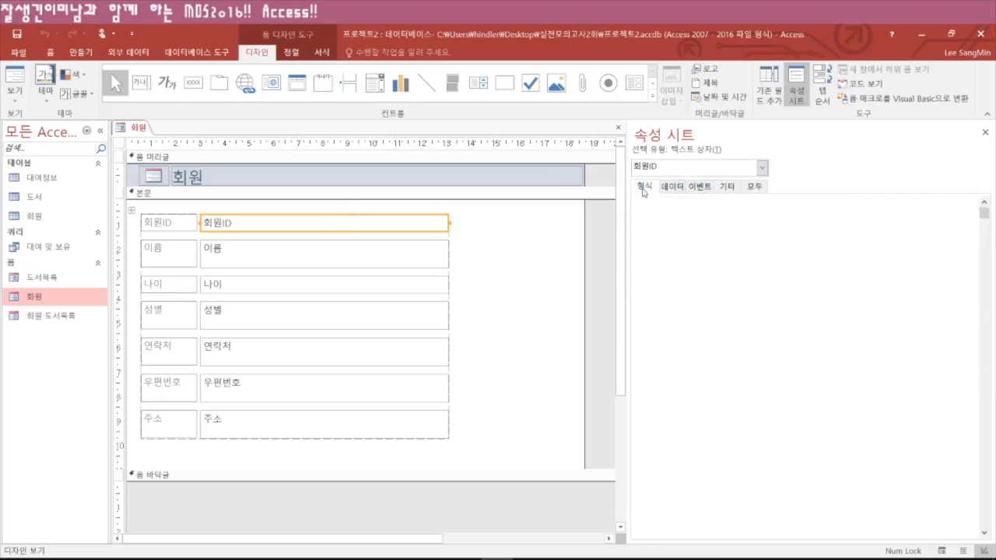
left_click(727, 188)
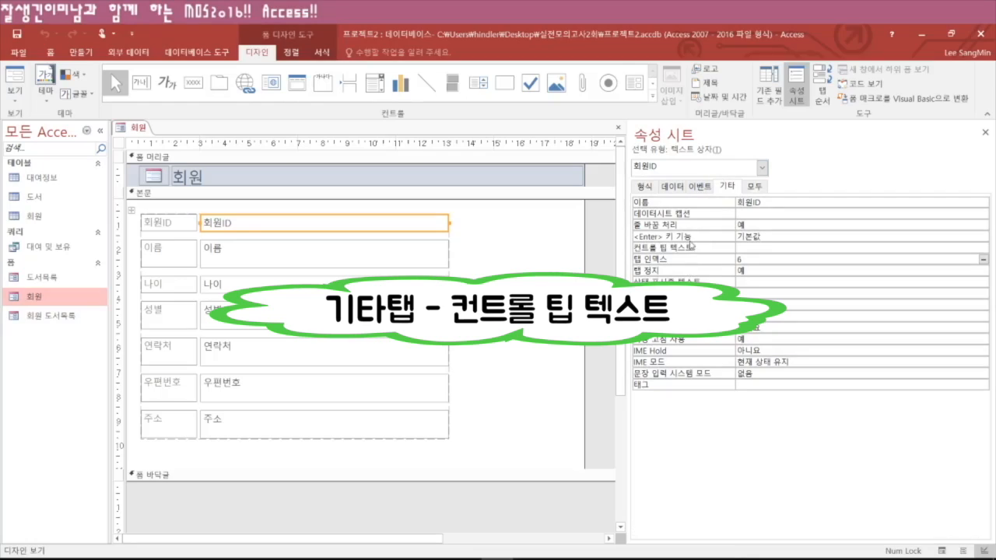
left_click(752, 249)
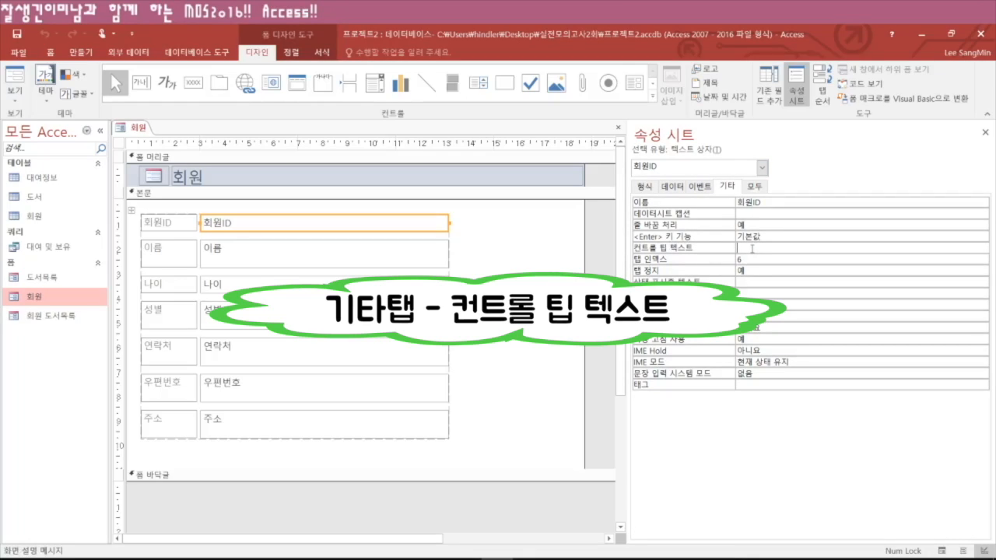
type("1")
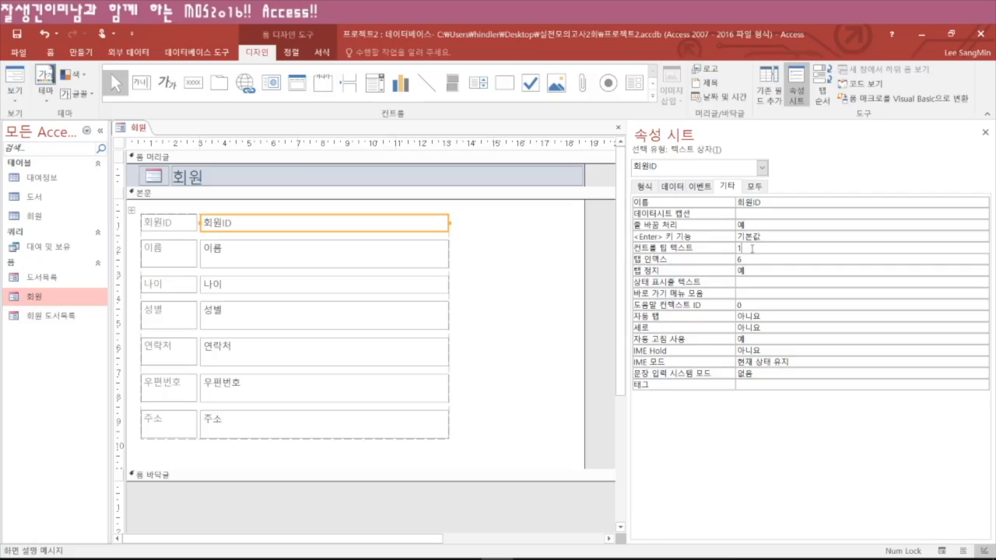
type("00010부터는 시")
type("규회원")
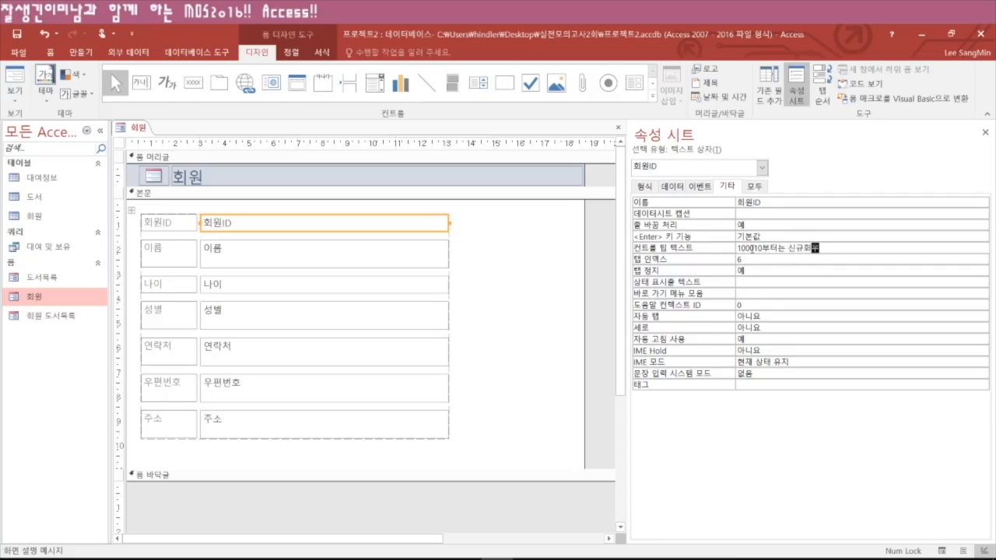
key("Return")
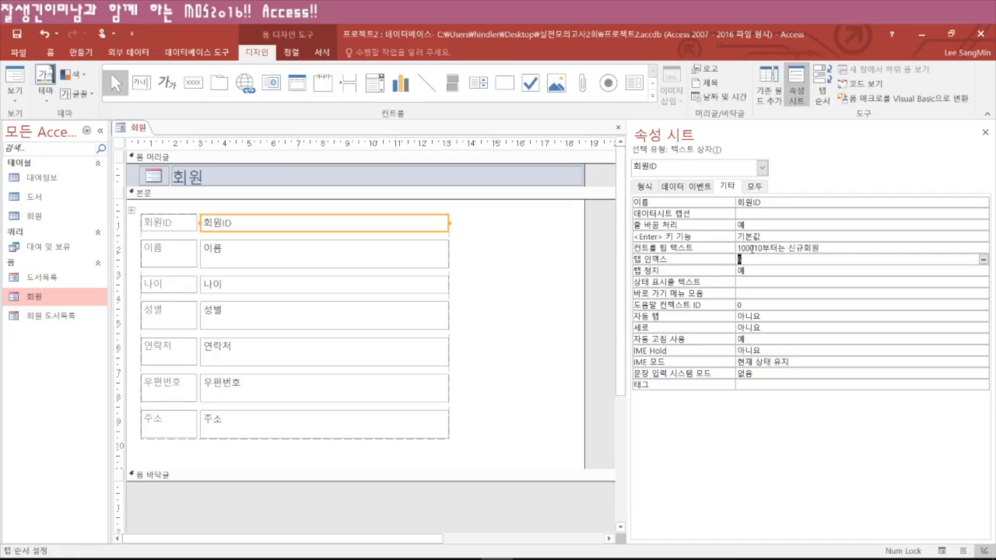
- Close the property sheet and the 회원 form, saving the form's design changes
left_click(985, 132)
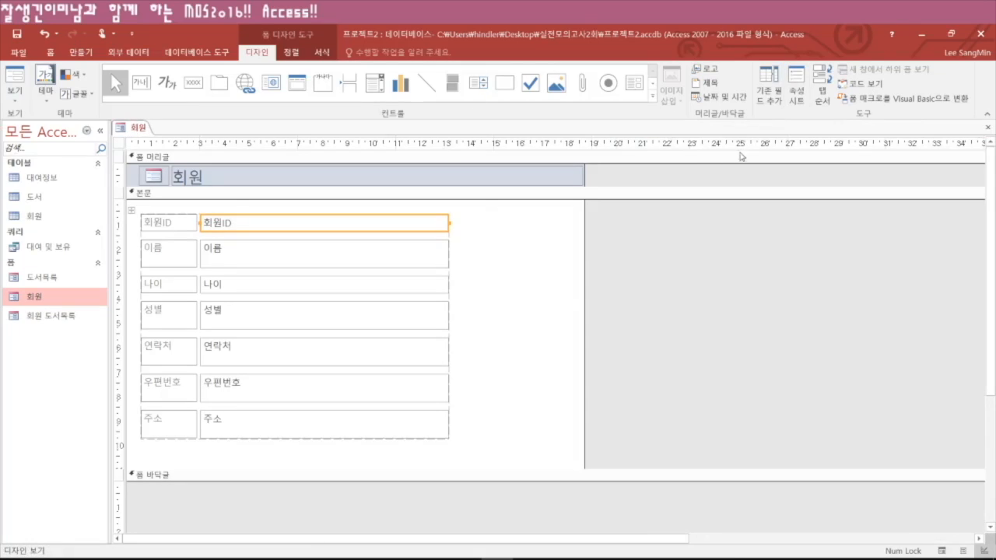
left_click(987, 132)
left_click(442, 333)
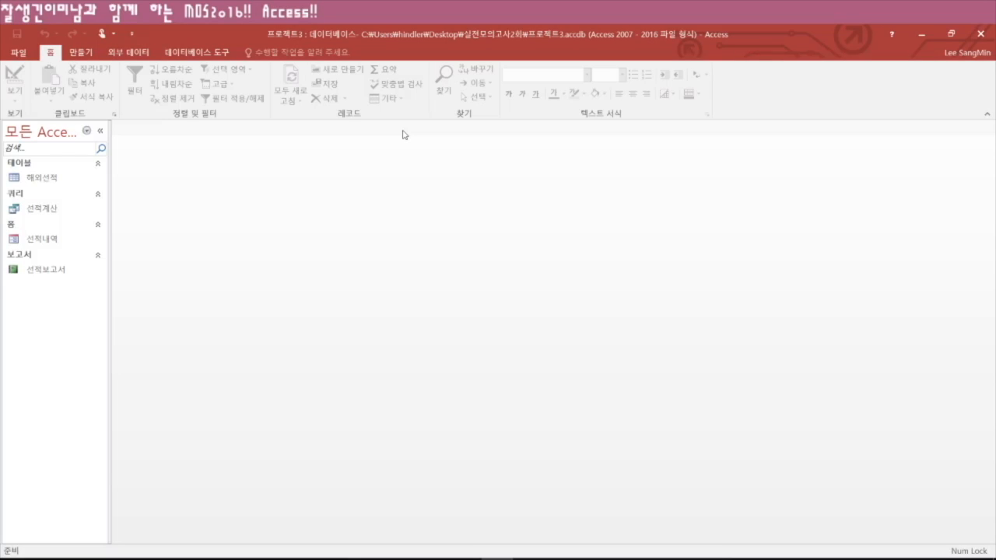
- Open the 선적내역 form in 프로젝트3, browse its first several records and return to the first one
left_click(43, 239)
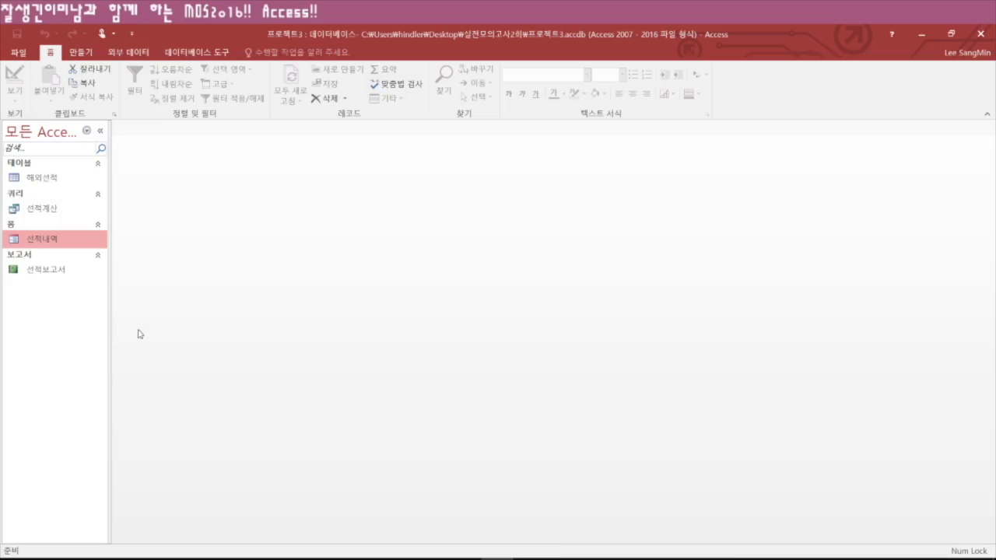
double_click(45, 239)
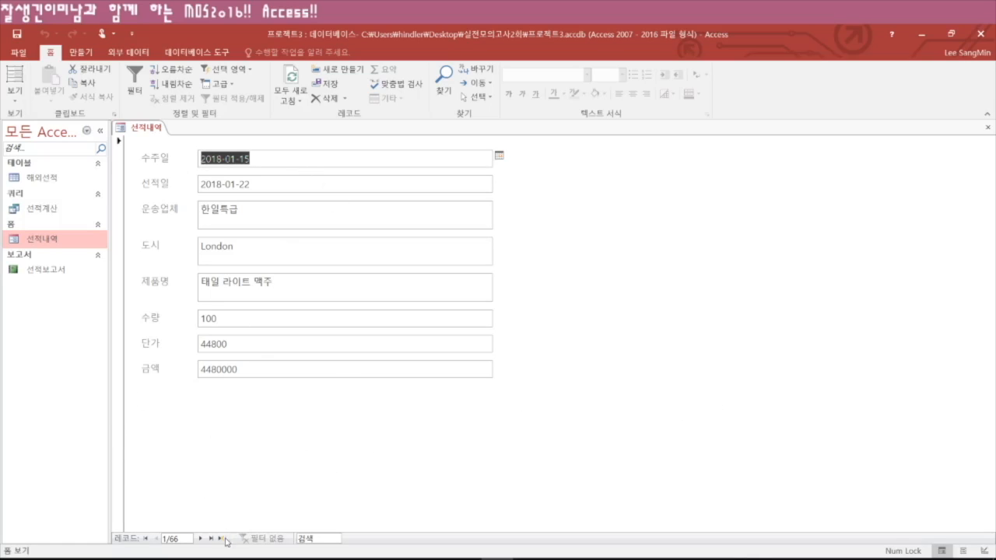
left_click(200, 539)
left_click(200, 538)
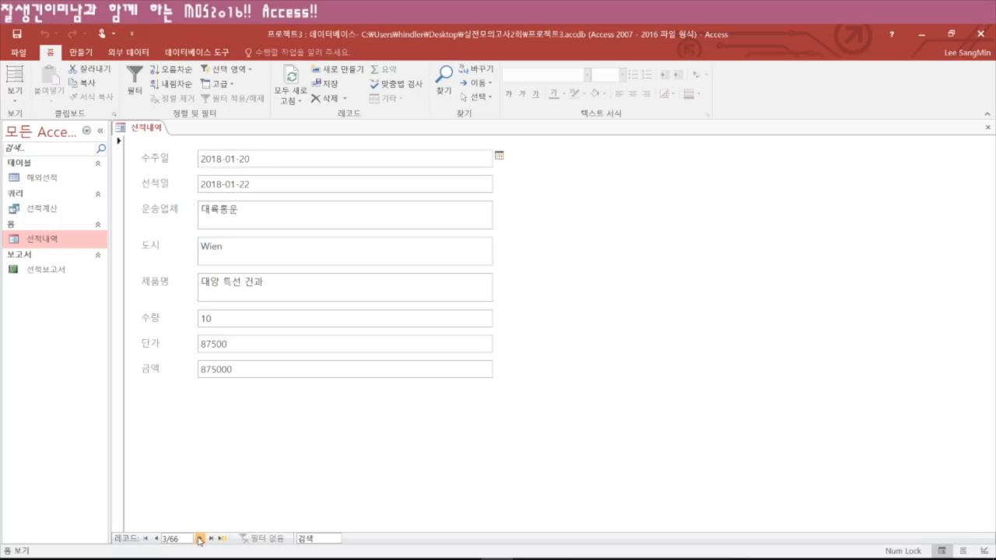
left_click(200, 539)
left_click(200, 539)
left_click(200, 539)
left_click(199, 539)
left_click(145, 538)
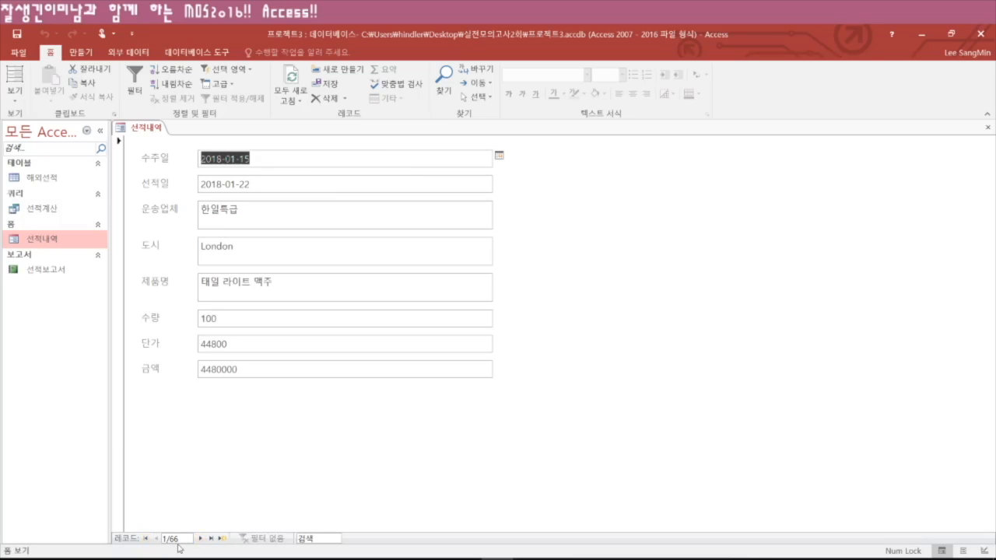
- Sort the 선적내역 form's records in ascending order by 도시 and close the form
left_click(257, 251)
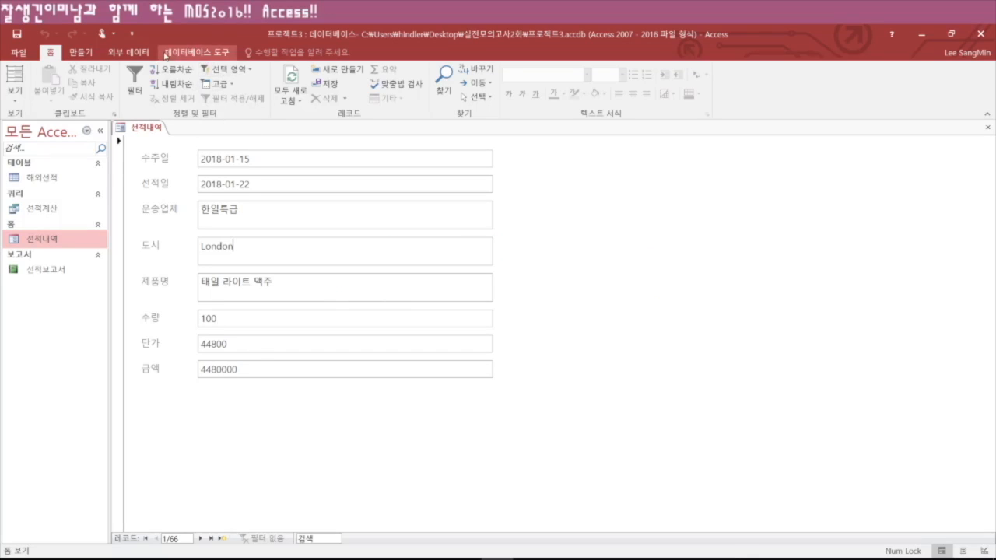
left_click(182, 72)
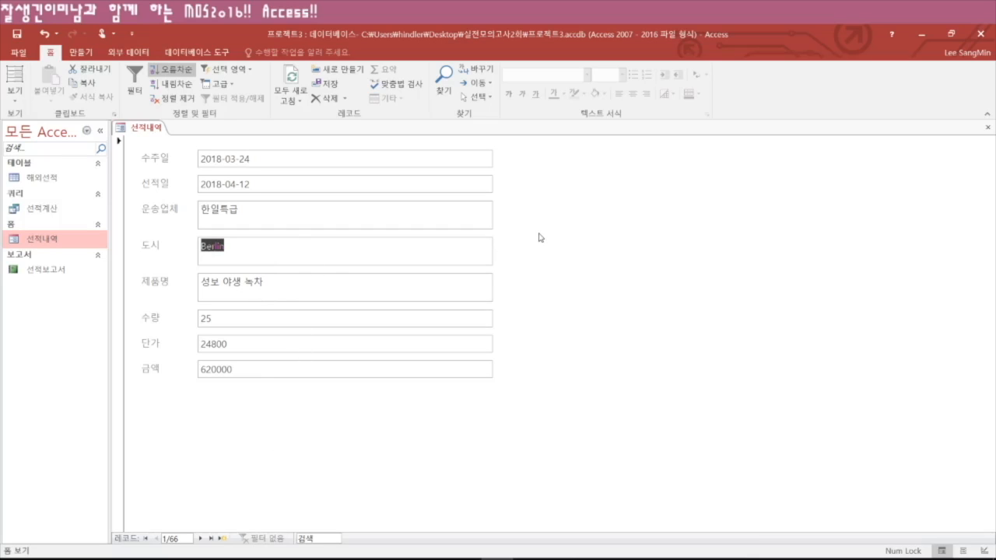
left_click(985, 129)
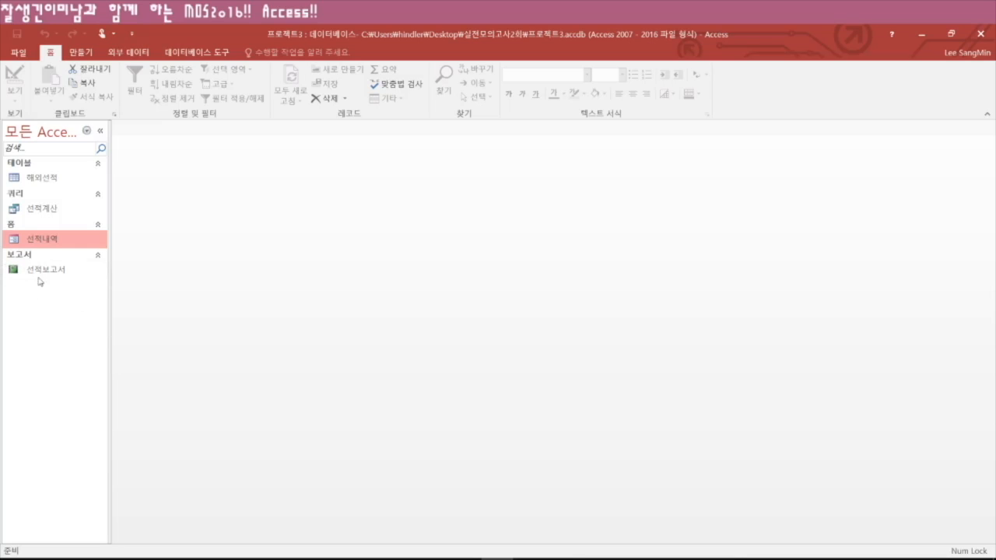
- Open the 선적계산 query in Design view, run it to check its fields, and return to the design
right_click(46, 208)
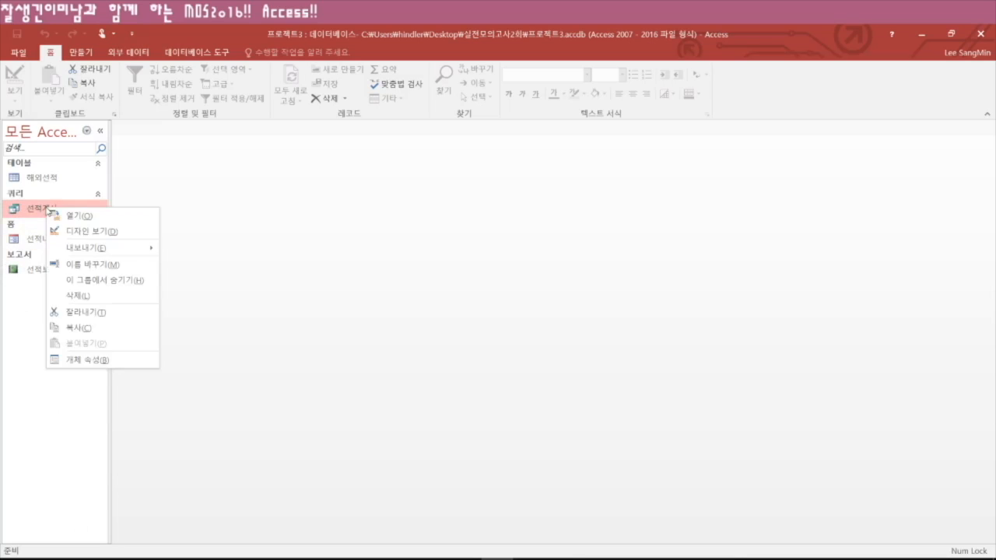
left_click(99, 231)
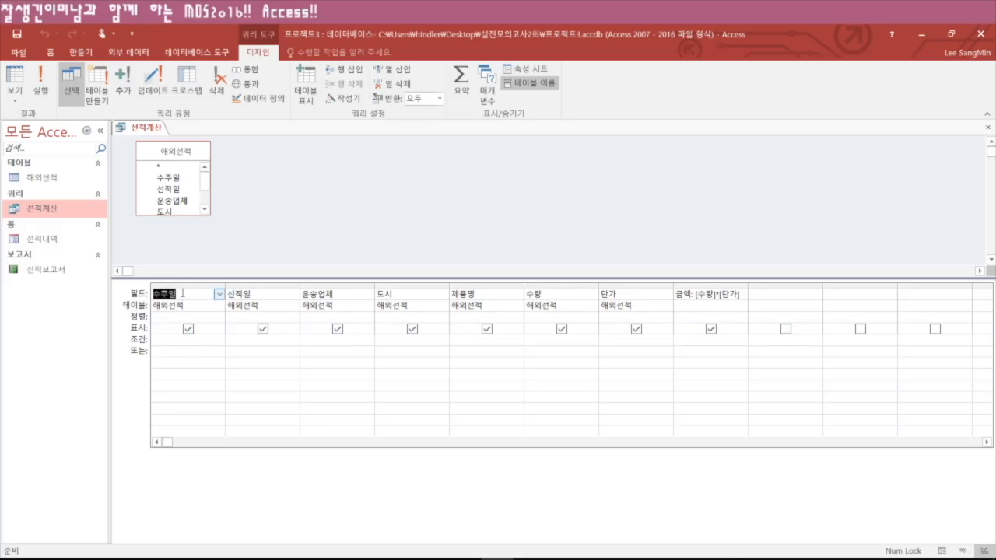
left_click(40, 78)
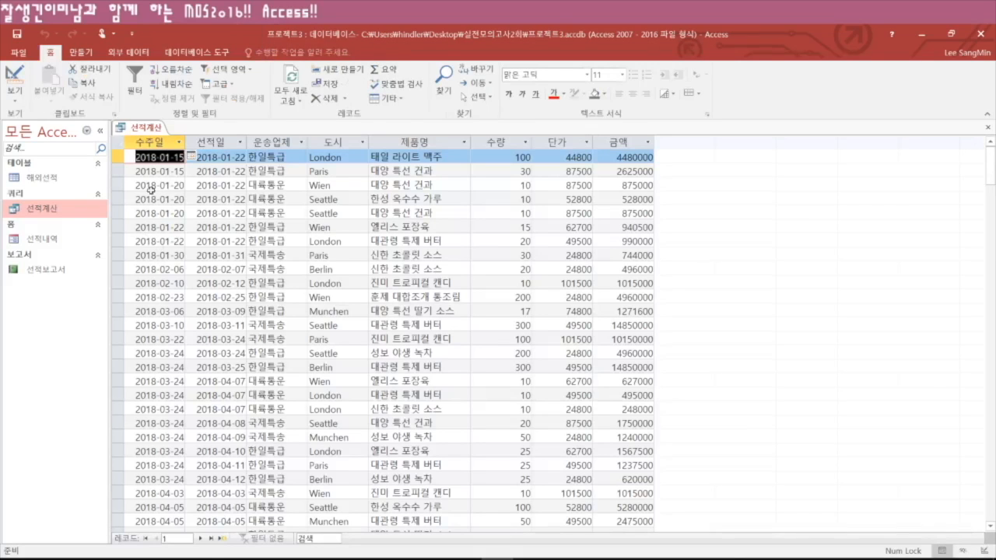
left_click(14, 93)
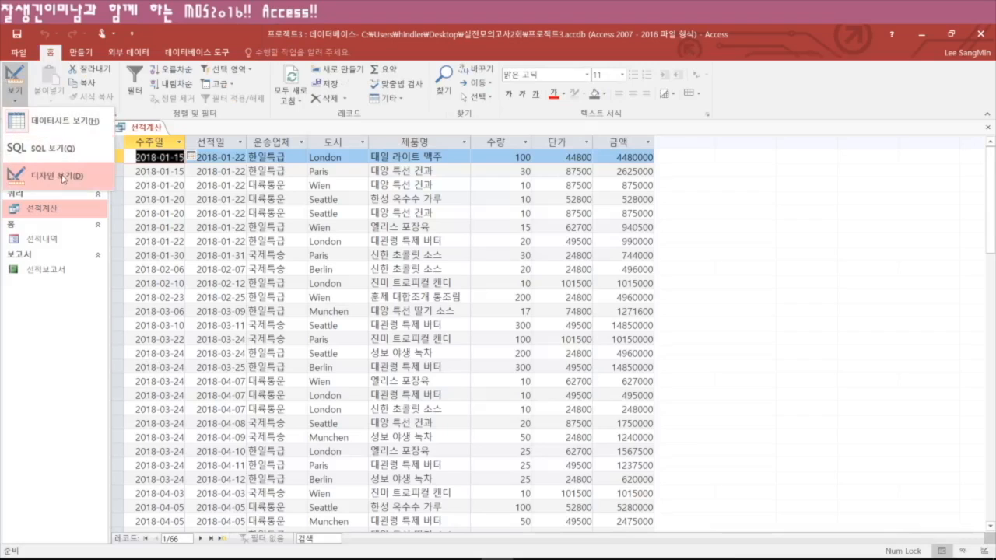
left_click(61, 176)
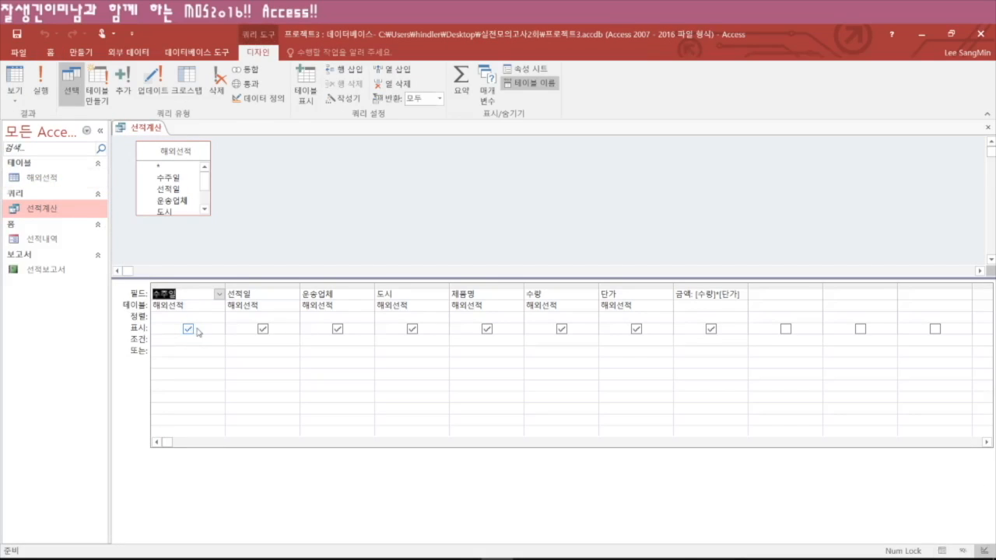
- Hide the 수주일 field from the 선적계산 query results, check the output, and close the query with its changes saved
left_click(188, 329)
left_click(41, 82)
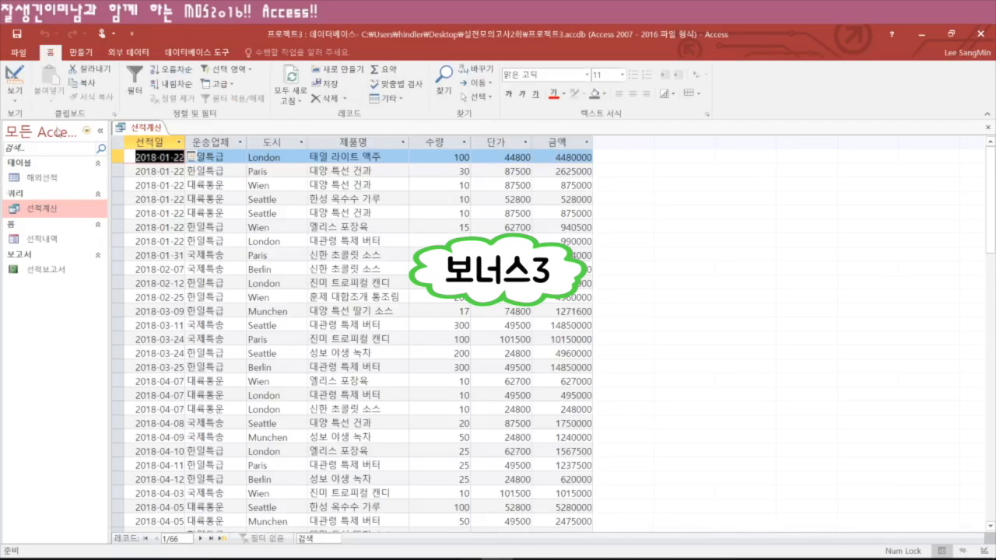
left_click(14, 91)
left_click(63, 177)
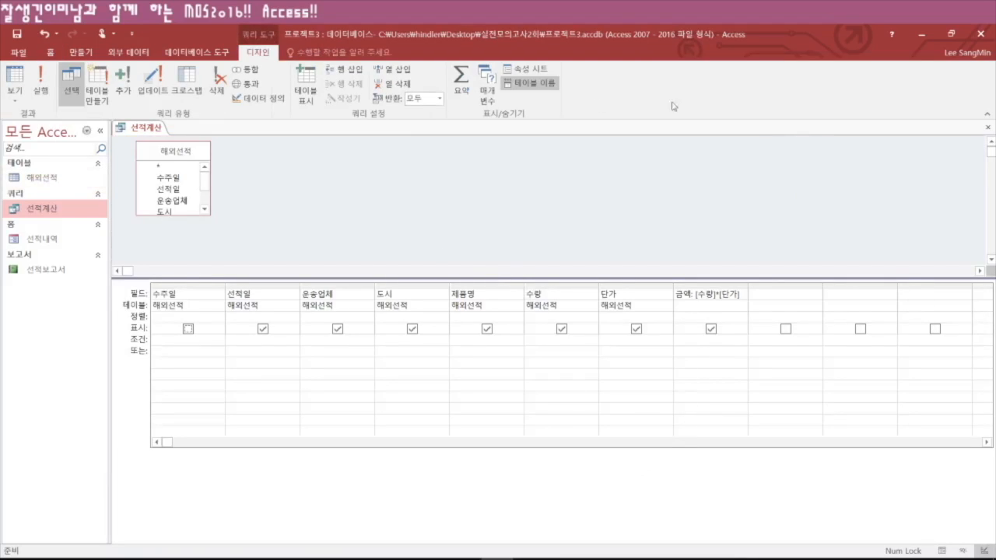
left_click(988, 127)
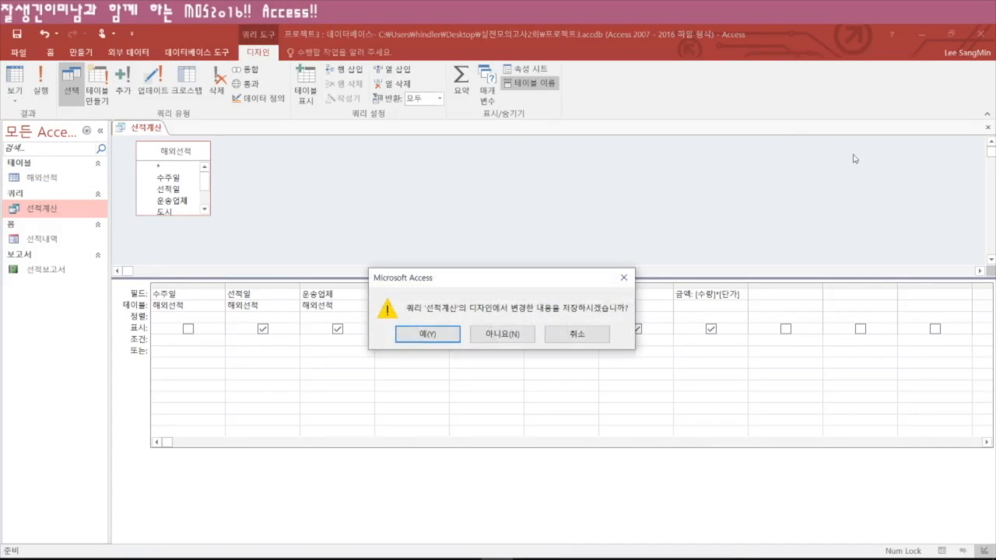
left_click(443, 336)
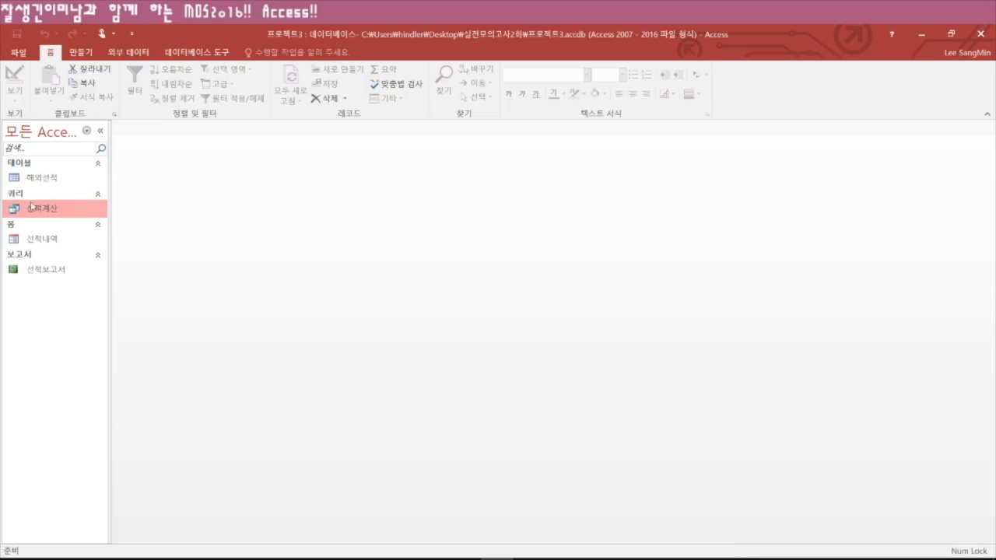
- Open the 선적보고서 report in Design view and group its records by 운송업체, then close the grouping settings
right_click(53, 271)
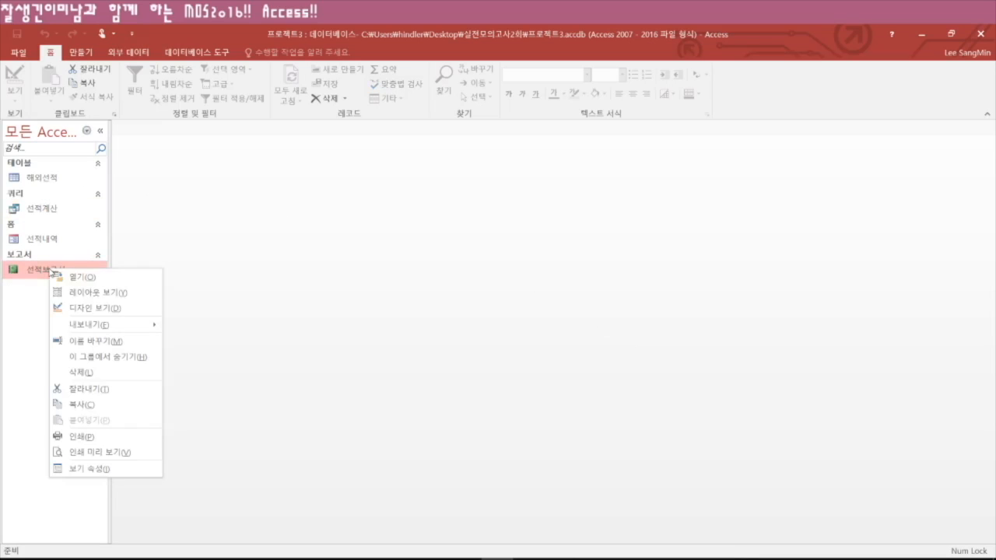
left_click(108, 308)
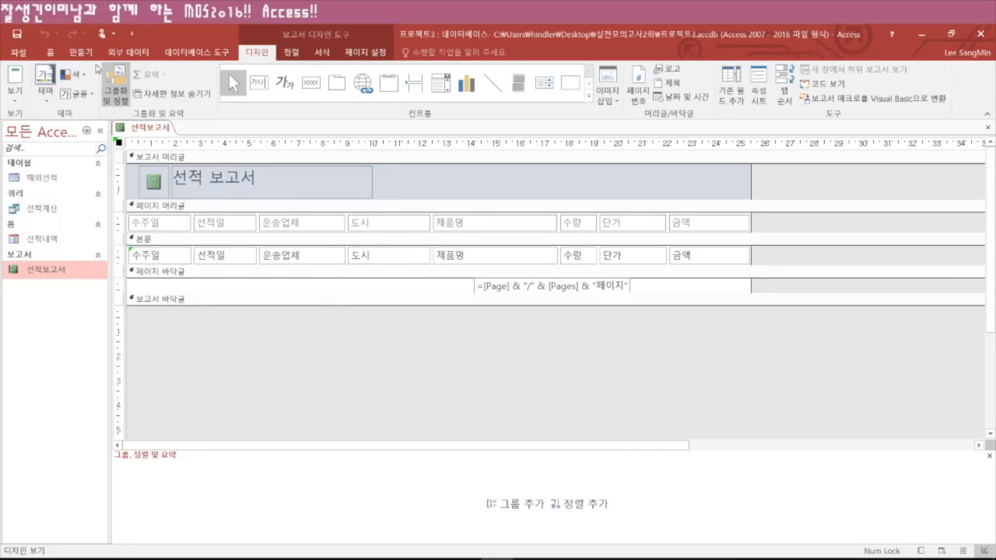
left_click(521, 509)
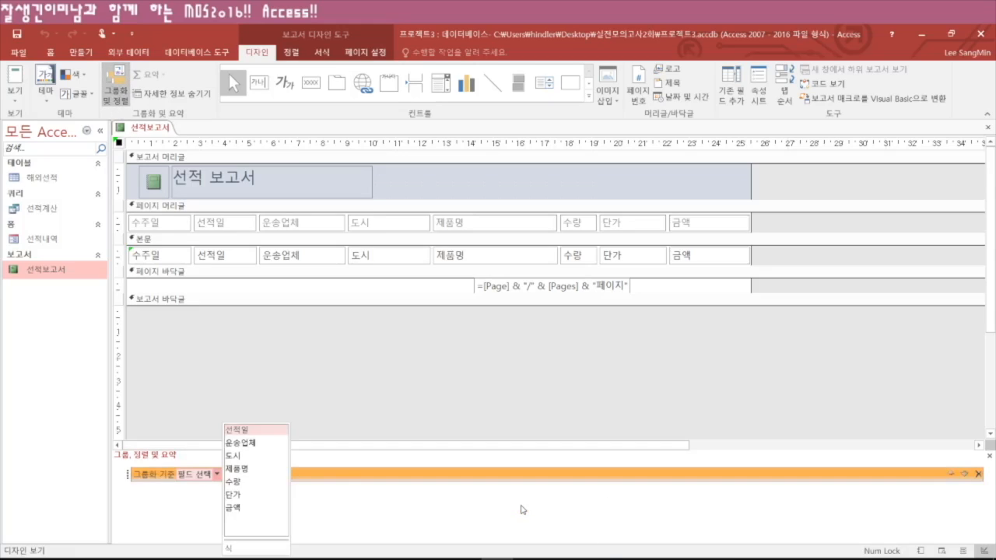
left_click(247, 447)
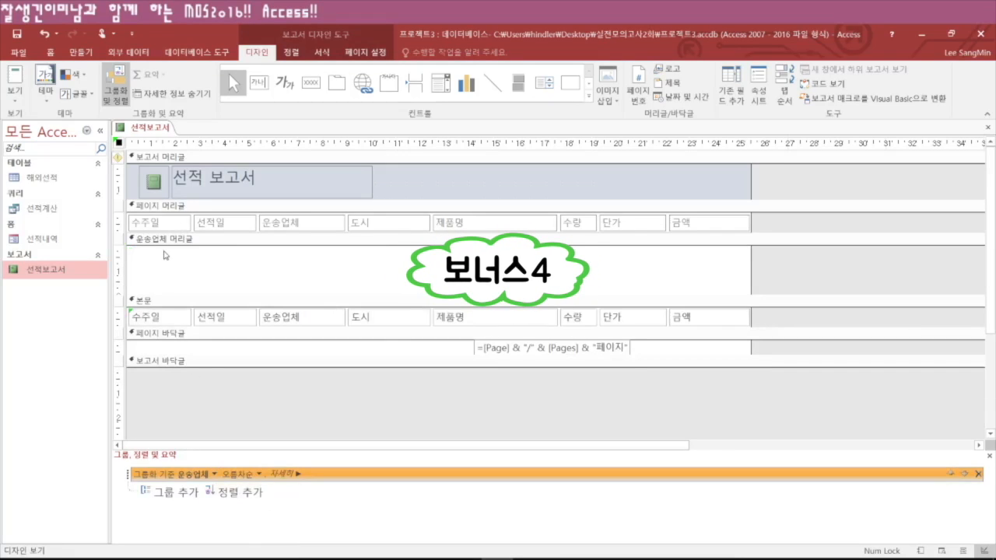
left_click(989, 457)
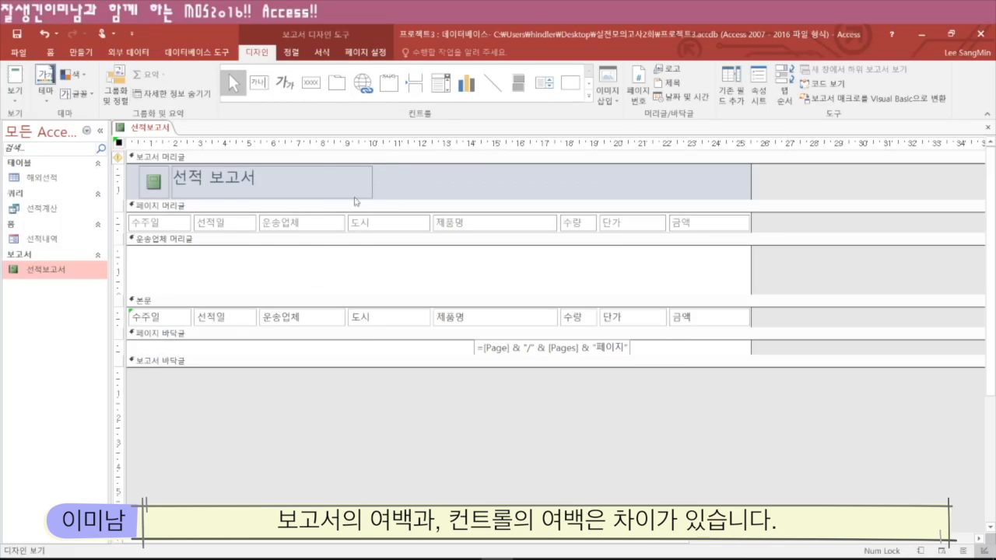
- Open the page margin presets for the 선적보고서 report
left_click(369, 53)
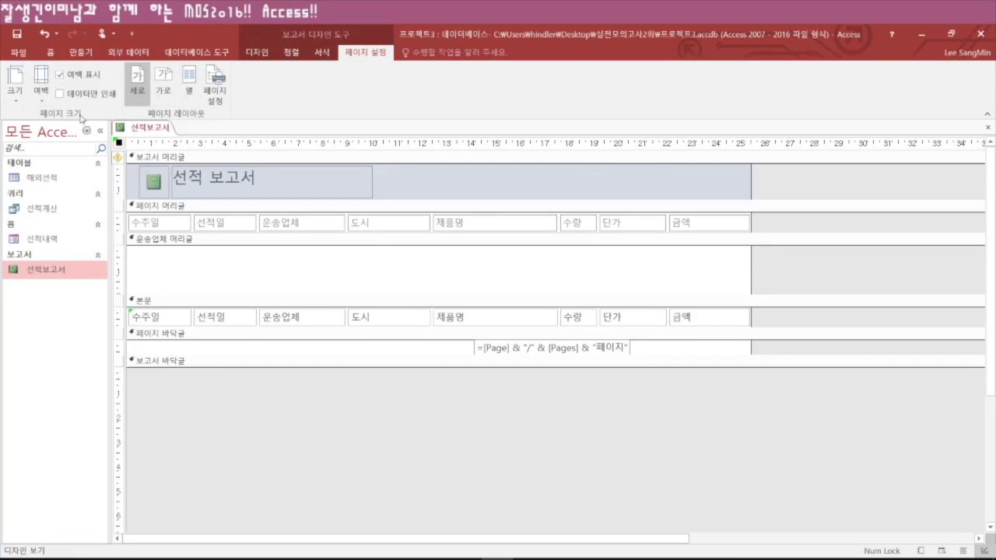
left_click(45, 104)
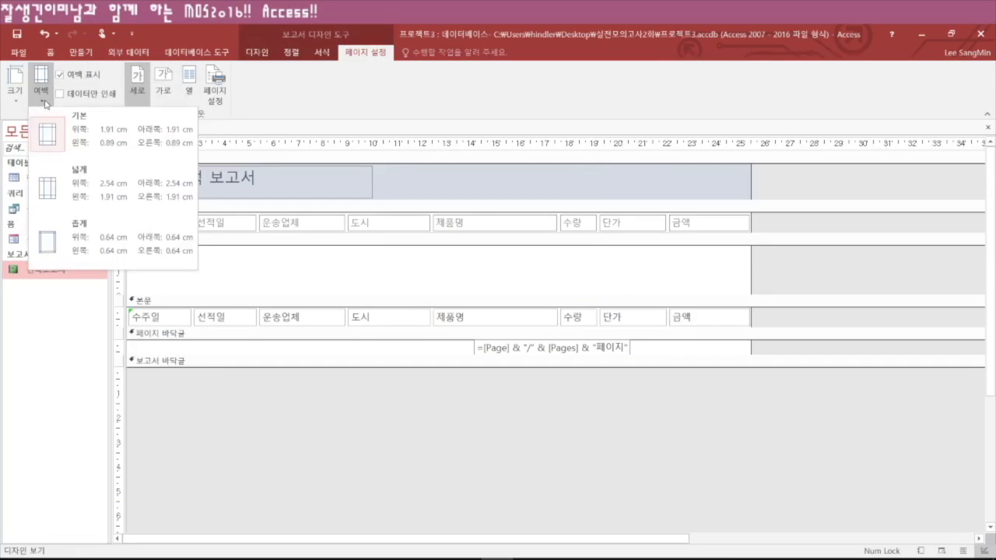
- Set the 선적보고서 report to 넓게 page margins and landscape orientation, and close it with the changes saved
left_click(96, 193)
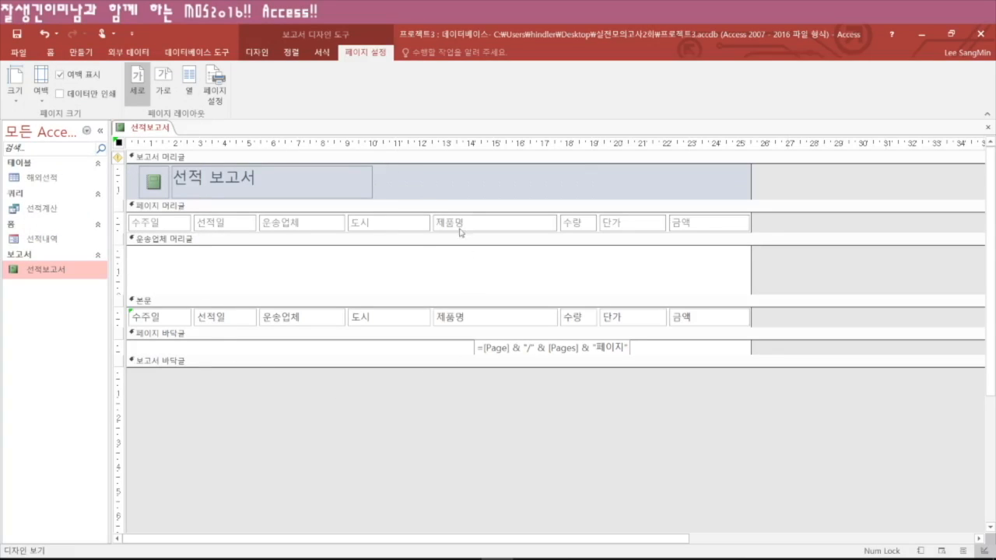
left_click(163, 81)
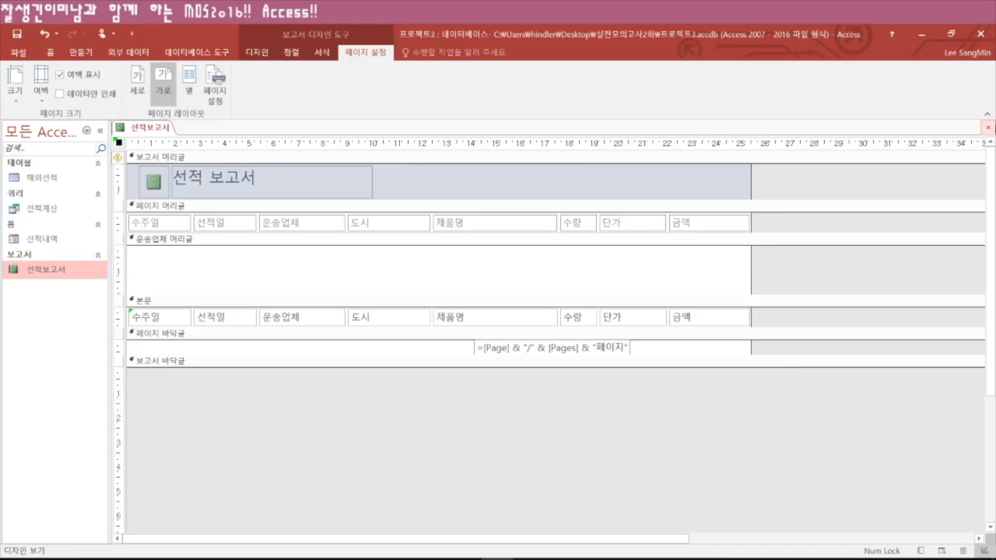
left_click(989, 132)
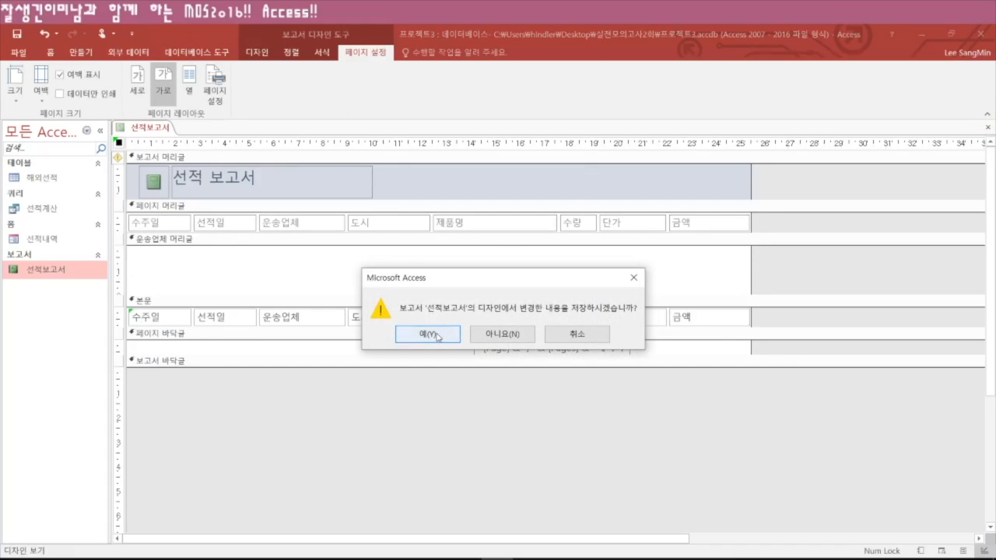
left_click(432, 335)
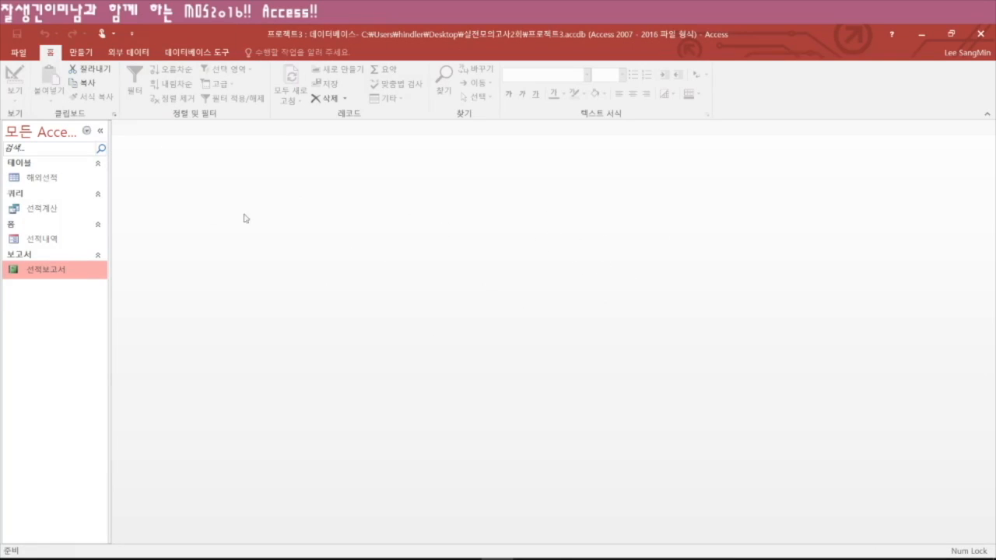
- Open the 프로젝트4 database from the 실전모의고사2회 folder and enable its content
left_click(12, 57)
left_click(24, 126)
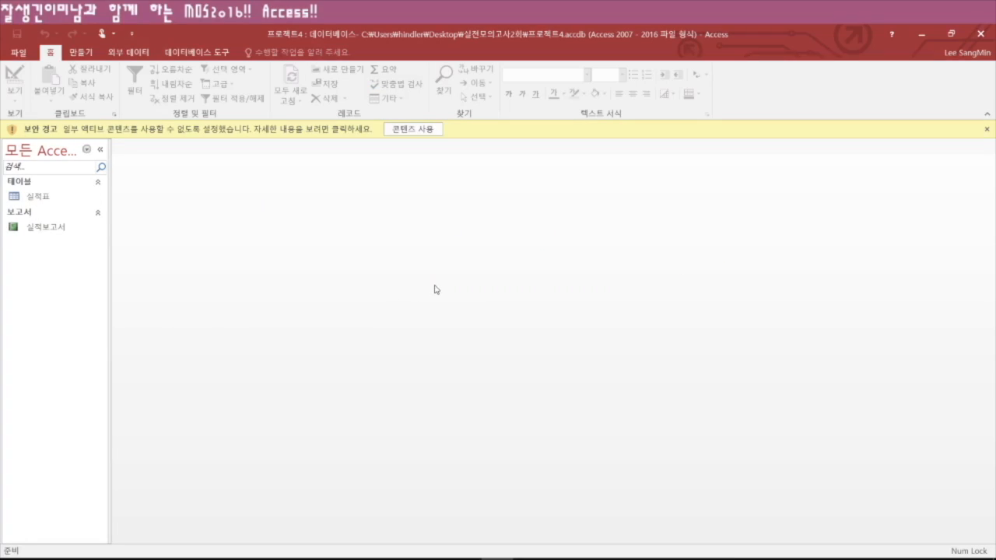
left_click(413, 128)
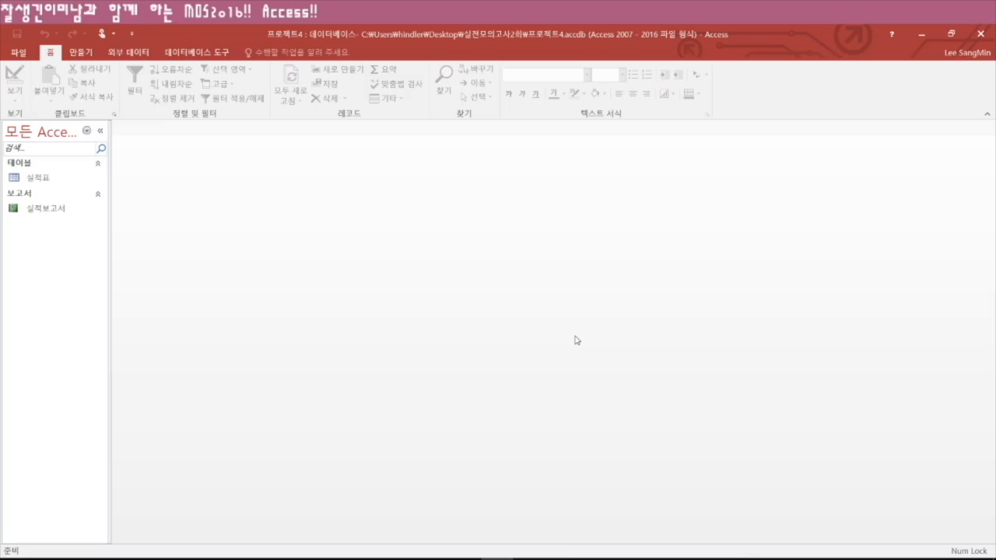
- Start an Excel external data import with Exchange Rate.xlsx from the 실전모의고사2회 folder as the source file
left_click(129, 53)
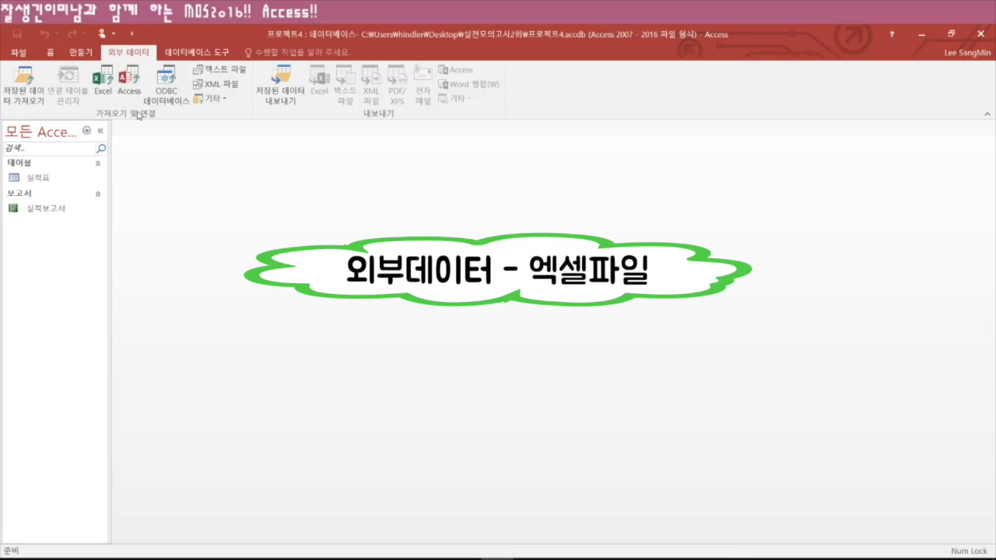
left_click(105, 83)
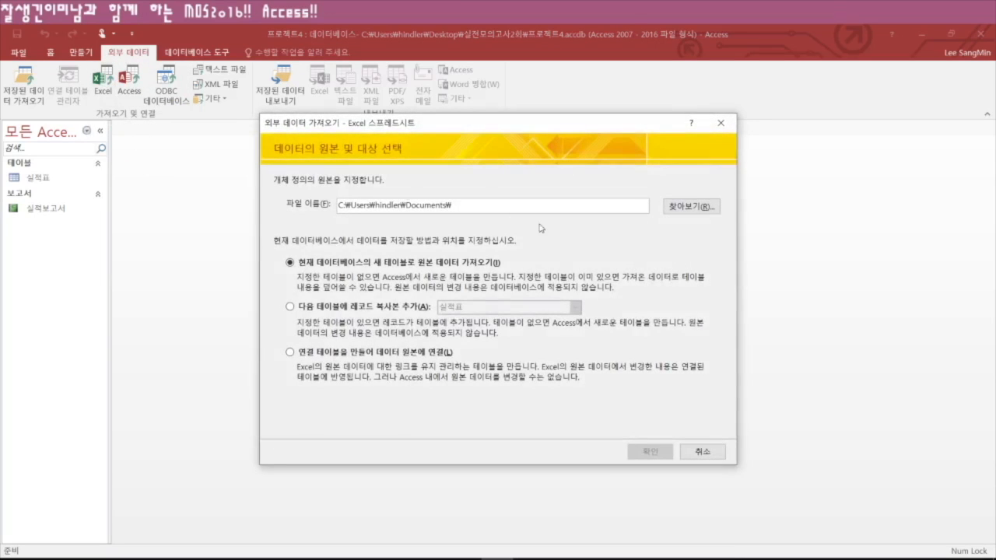
left_click(685, 208)
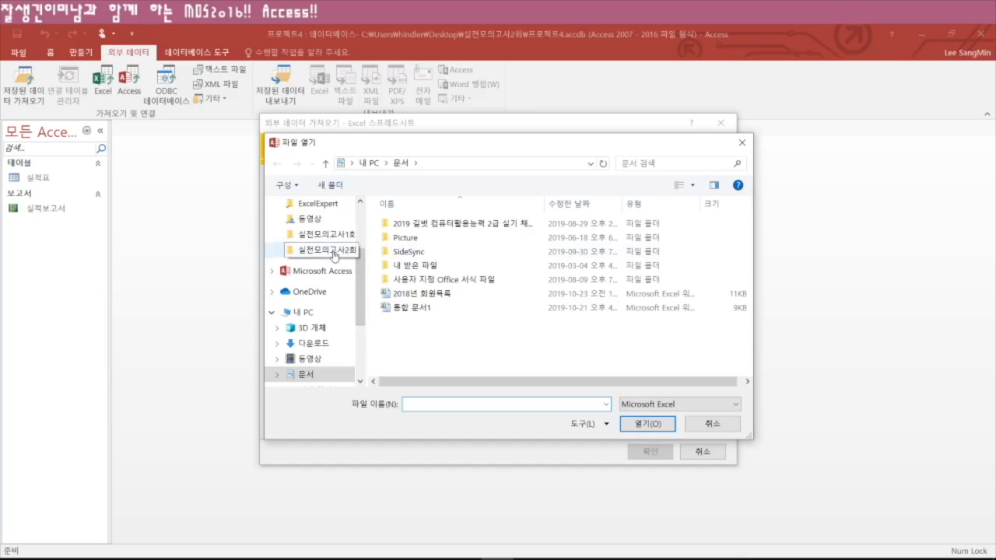
left_click(343, 249)
left_click(423, 224)
left_click(649, 430)
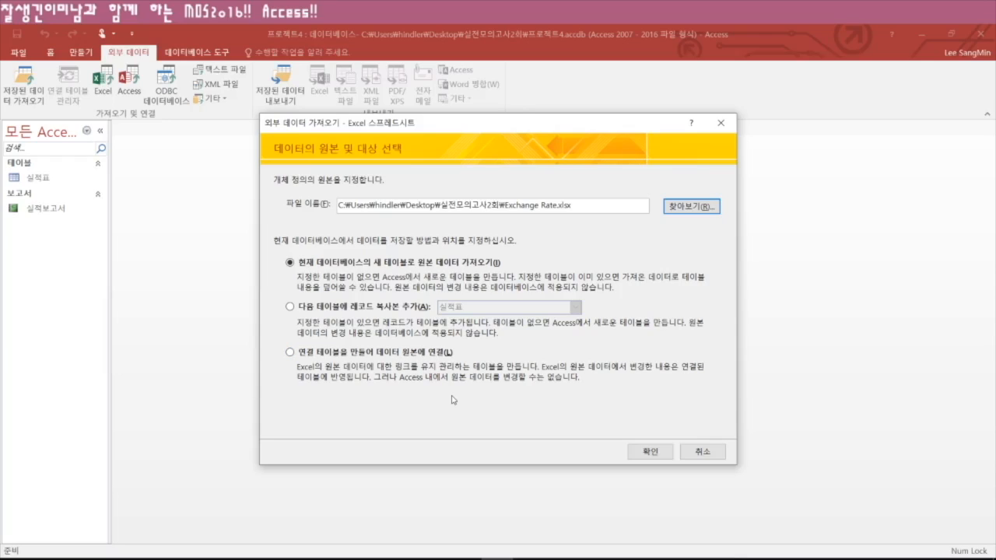
- Link to the workbook as a linked table named 환율계산, and check the table's records in its datasheet
left_click(291, 352)
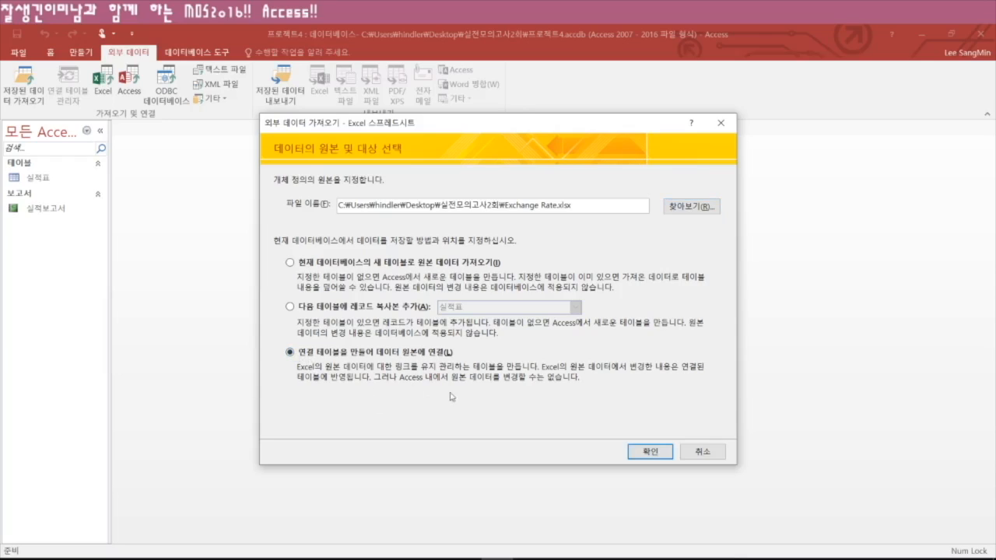
left_click(650, 452)
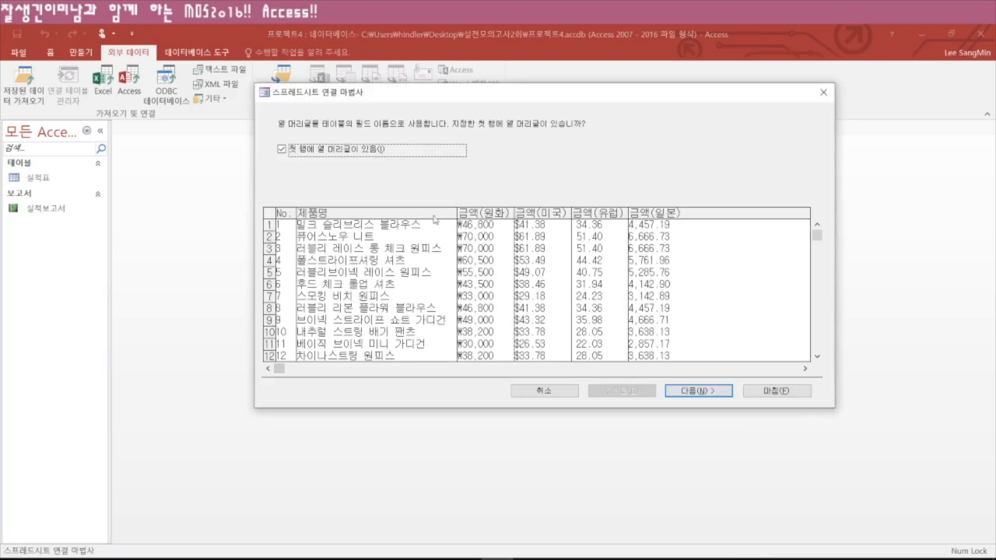
left_click(695, 387)
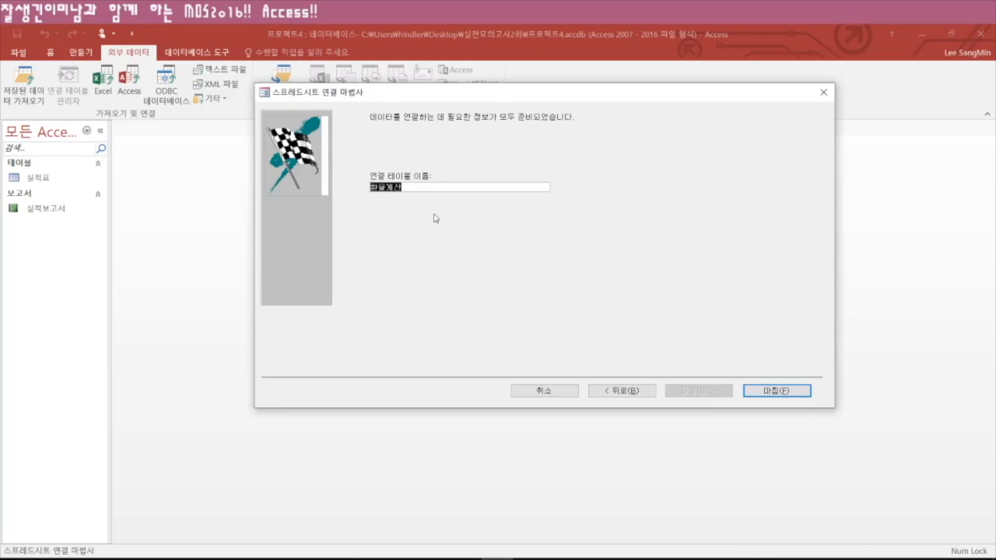
left_click(774, 391)
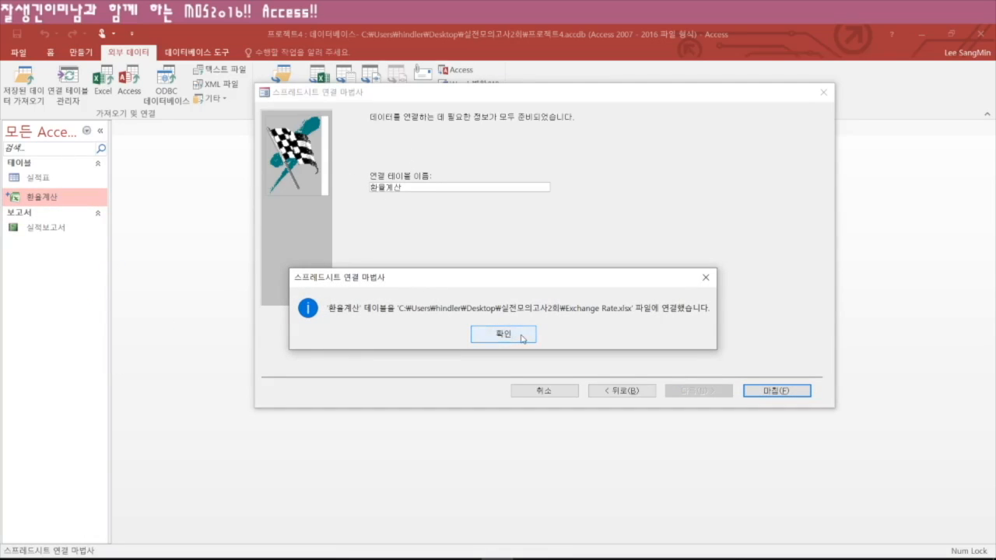
left_click(498, 333)
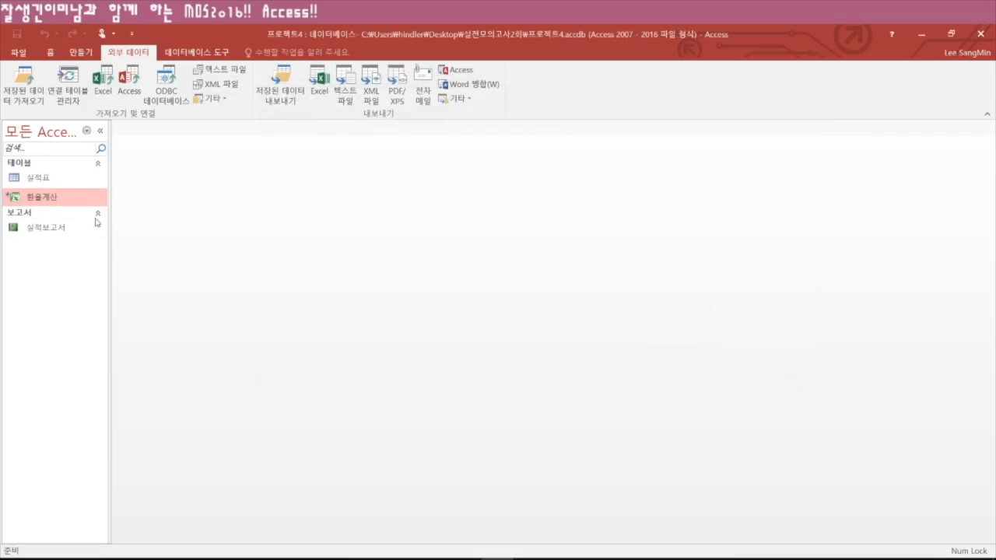
double_click(43, 198)
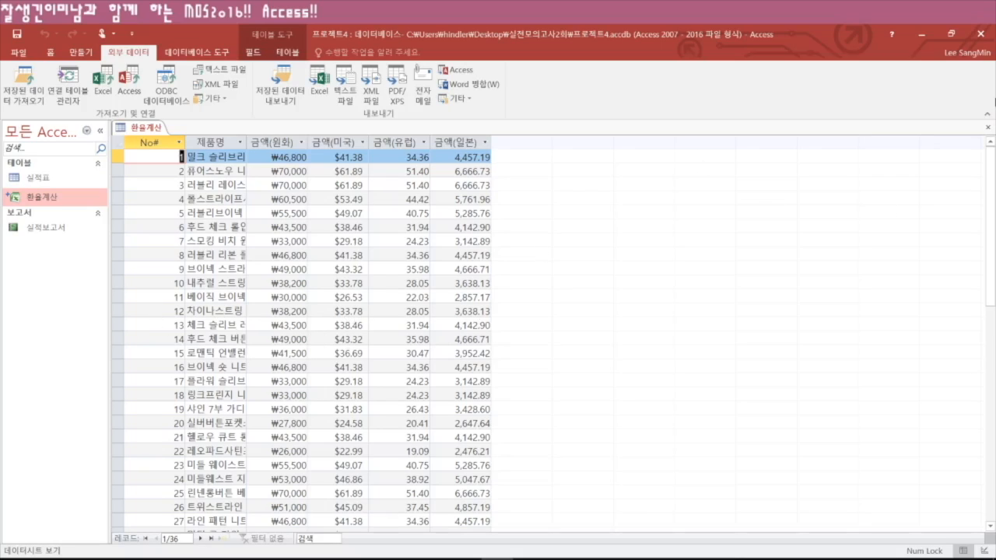
left_click(987, 130)
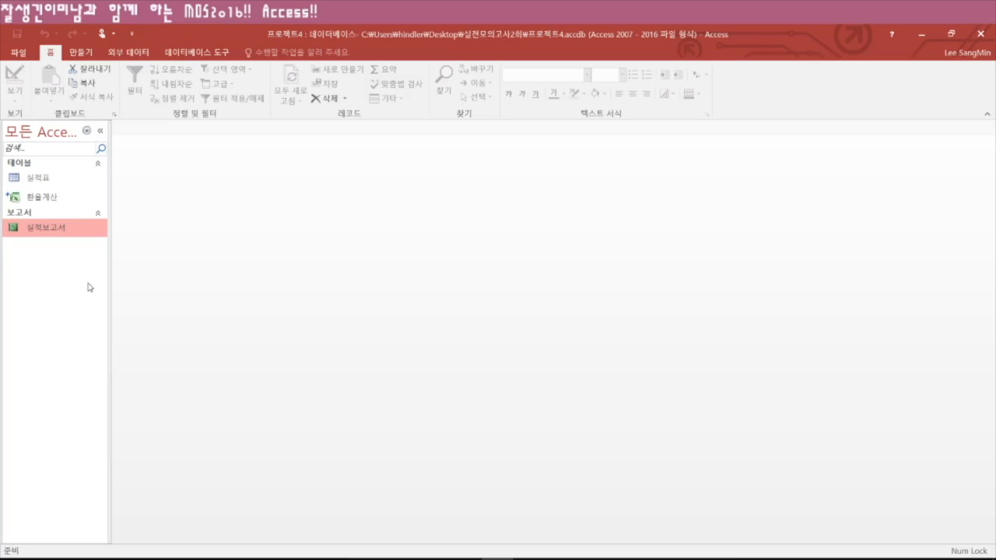
- Examine the employee records of the 실적보고서 report in print preview at a closer zoom, and close the preview
right_click(50, 228)
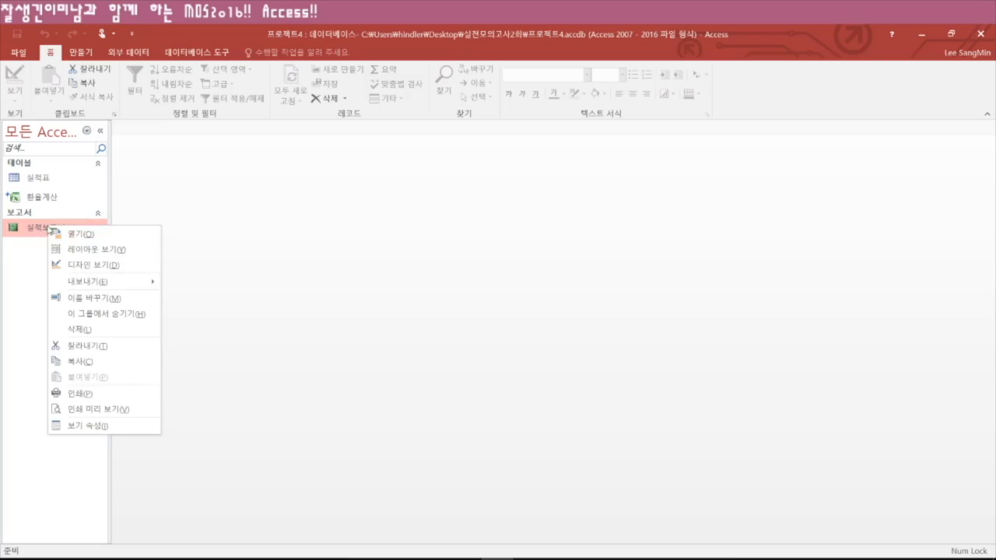
left_click(99, 403)
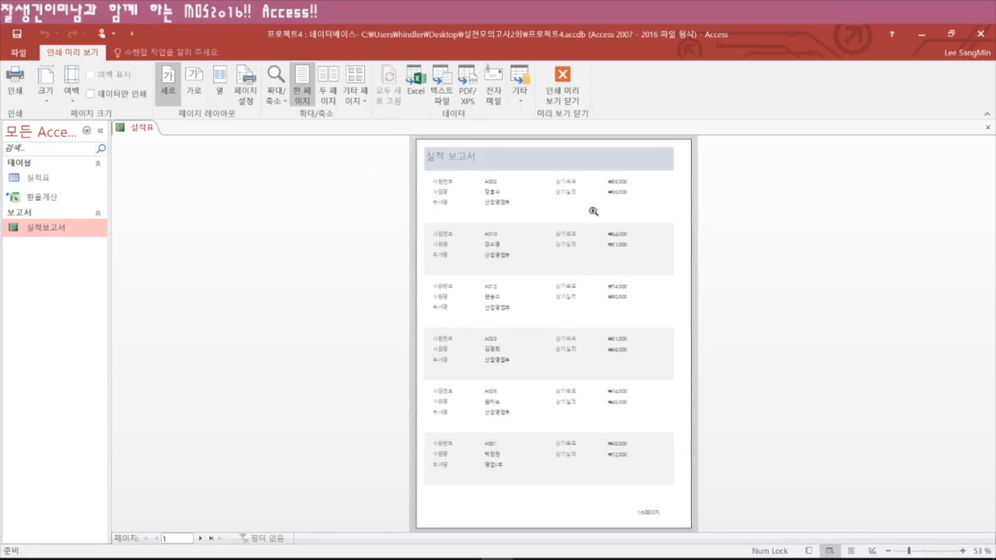
left_click(577, 195)
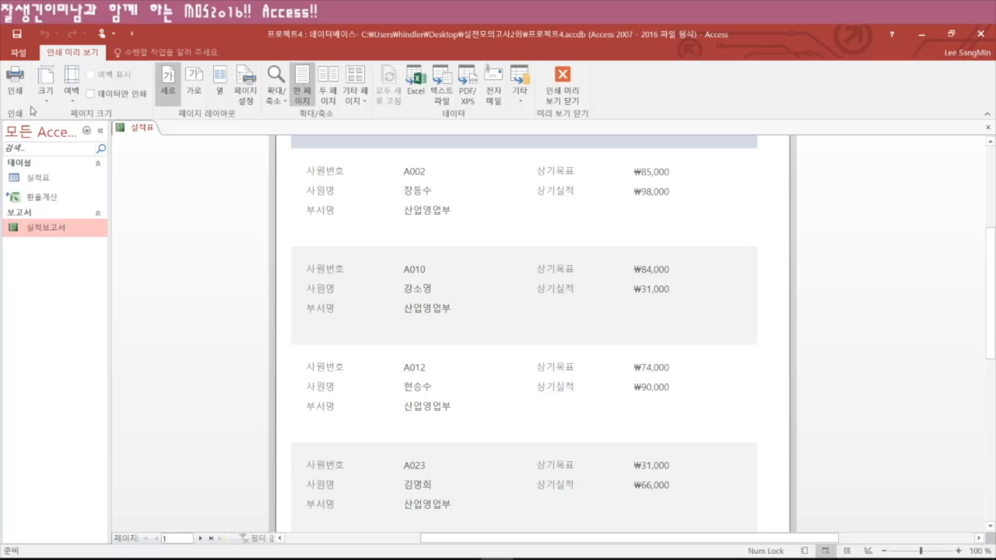
left_click(562, 79)
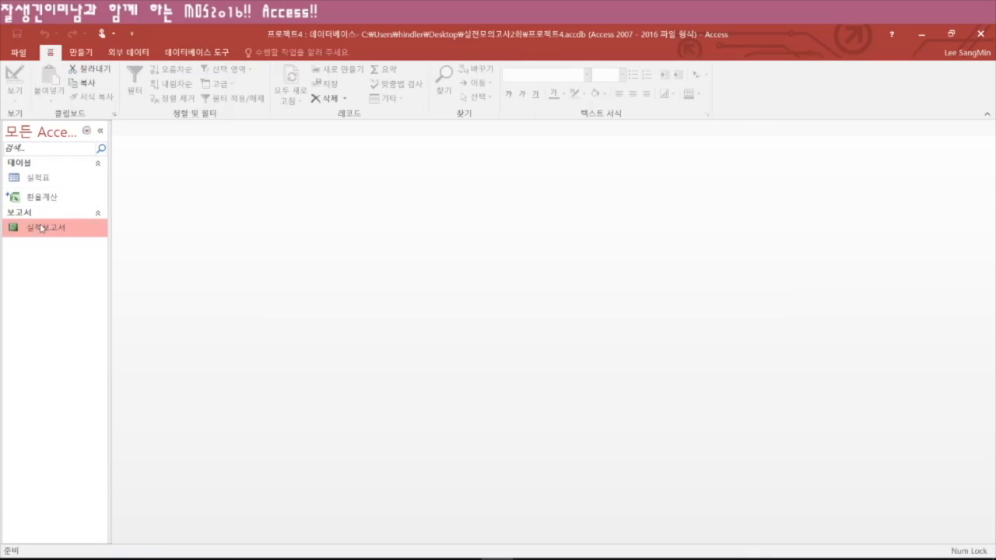
- Open the 실적보고서 report in Design view and draw a text box about 4 cm wide below the 상기실적 field
right_click(42, 230)
left_click(89, 266)
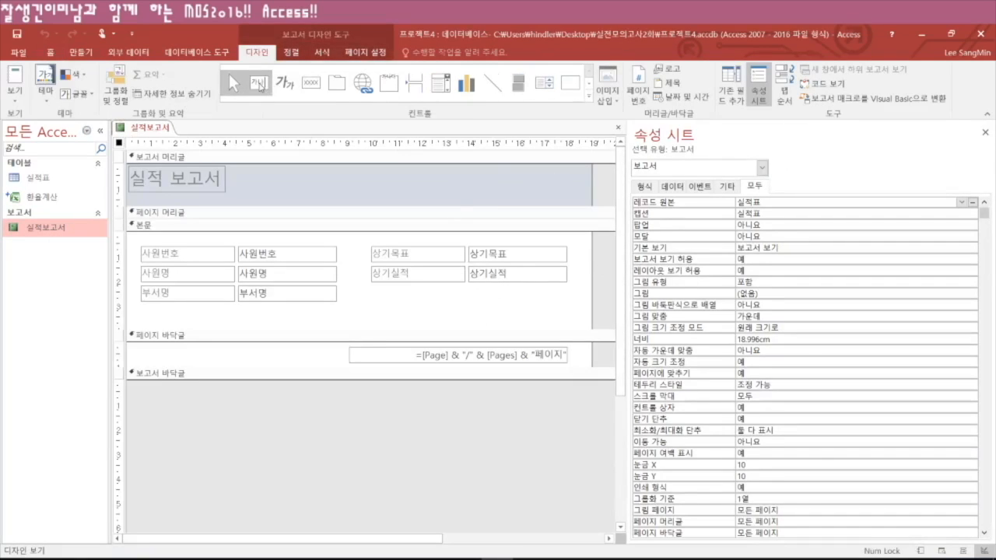
left_click(259, 83)
left_click_drag(470, 290, 568, 302)
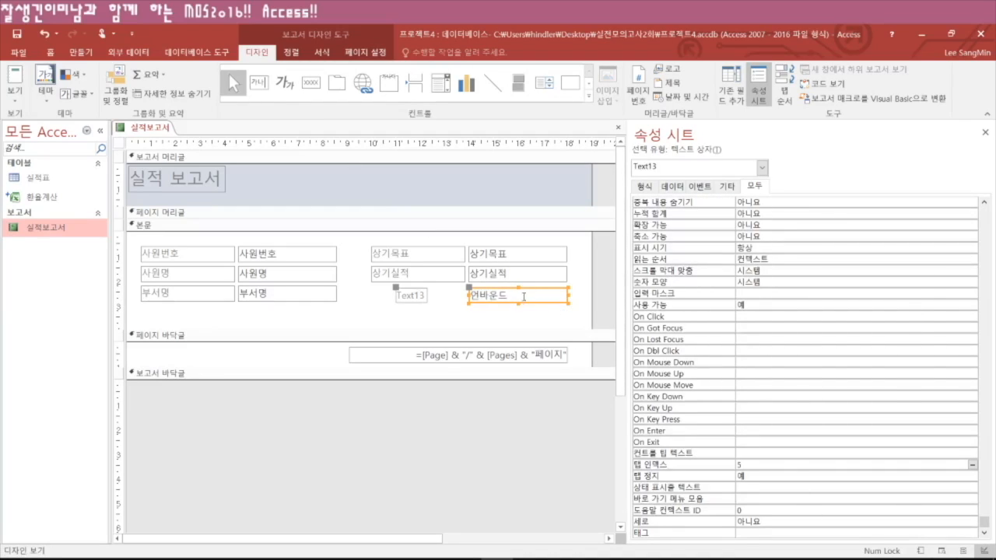
- Change the caption of the new text box's label to 달성률
left_click(410, 295)
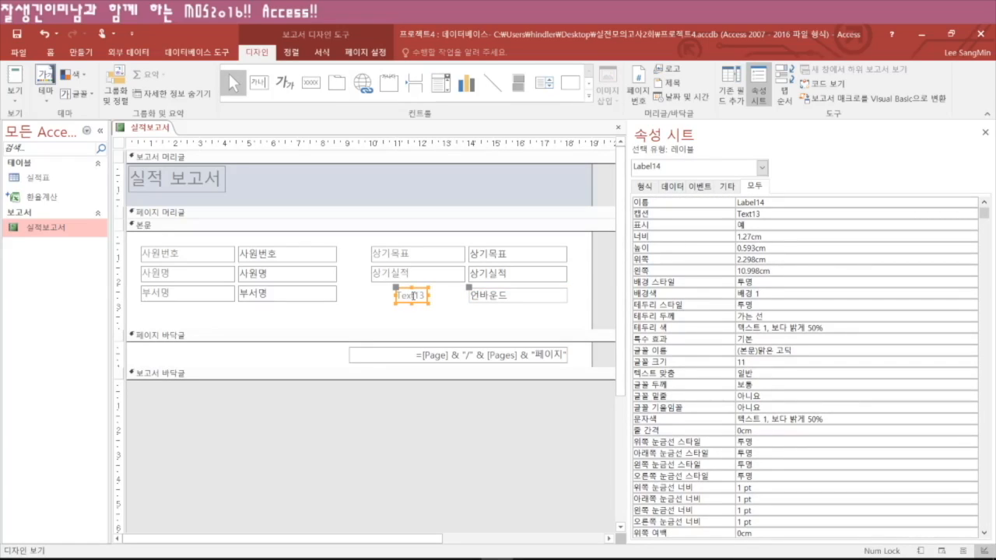
type("ㄷㅏㄹ")
key("BackSpace")
key("BackSpace")
key("BackSpace")
key("BackSpace")
key("BackSpace")
key("BackSpace")
type("달성률")
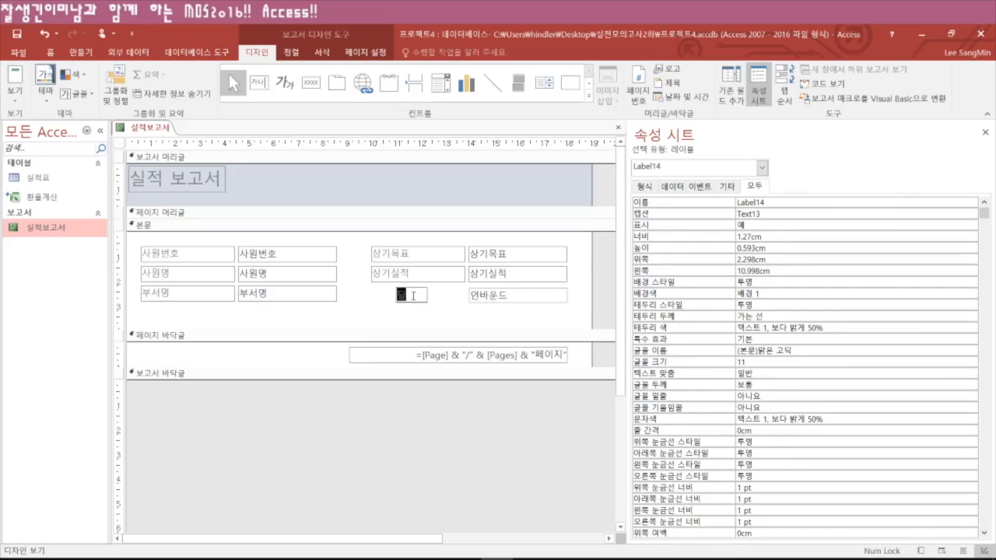
- Enter the expression =[상기실적]/[상기목표] in the unbound text box beside the 달성률 label
left_click(487, 299)
left_click(487, 299)
type("=")
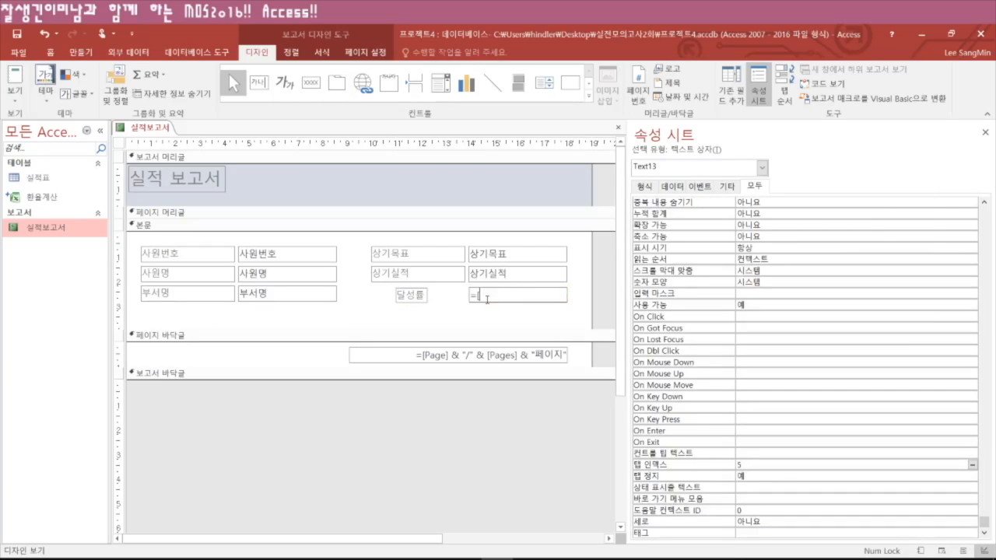
type("[상기실적")
type("]")
type("/[상ㄱ")
type("목표")
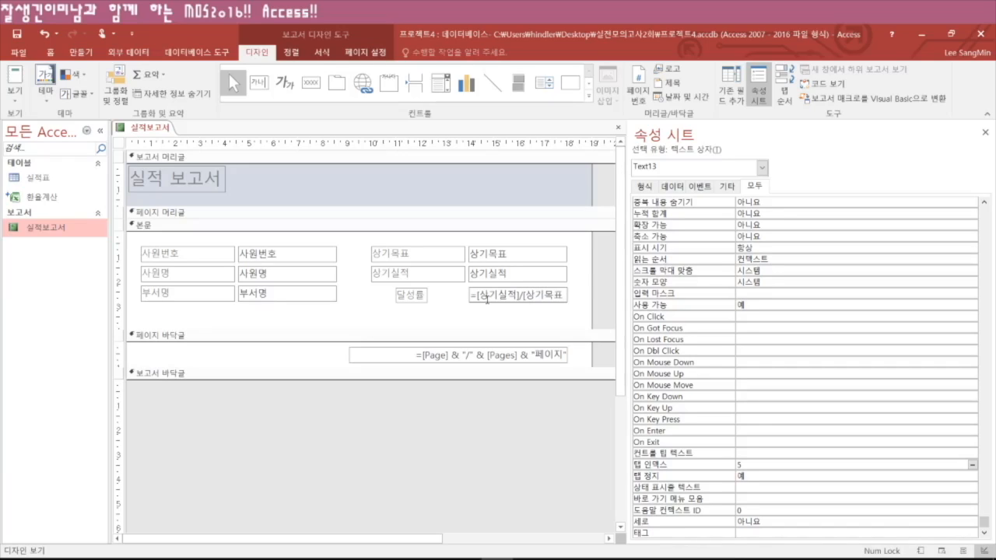
key("Return")
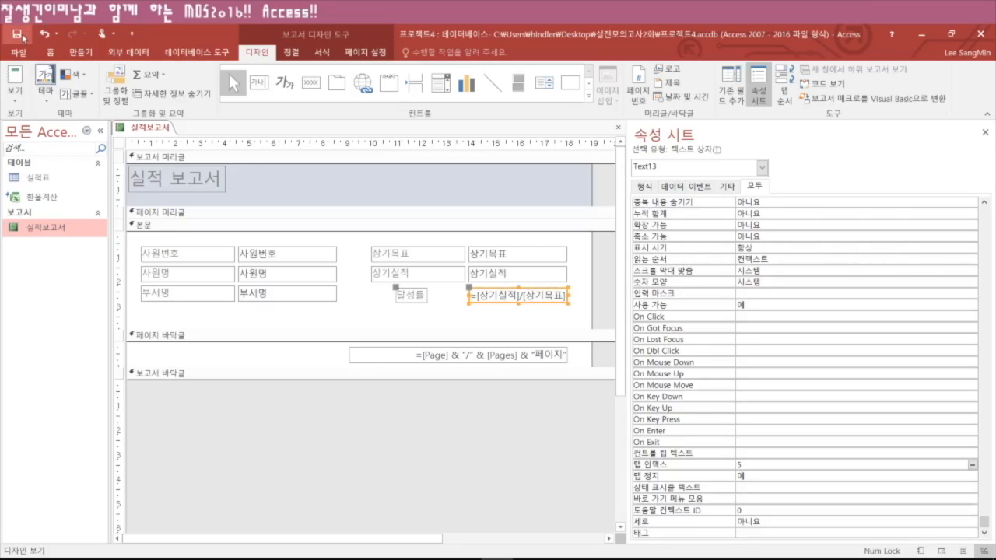
- Check the 달성률 values in the report's print preview, and close the preview and the report
left_click(15, 91)
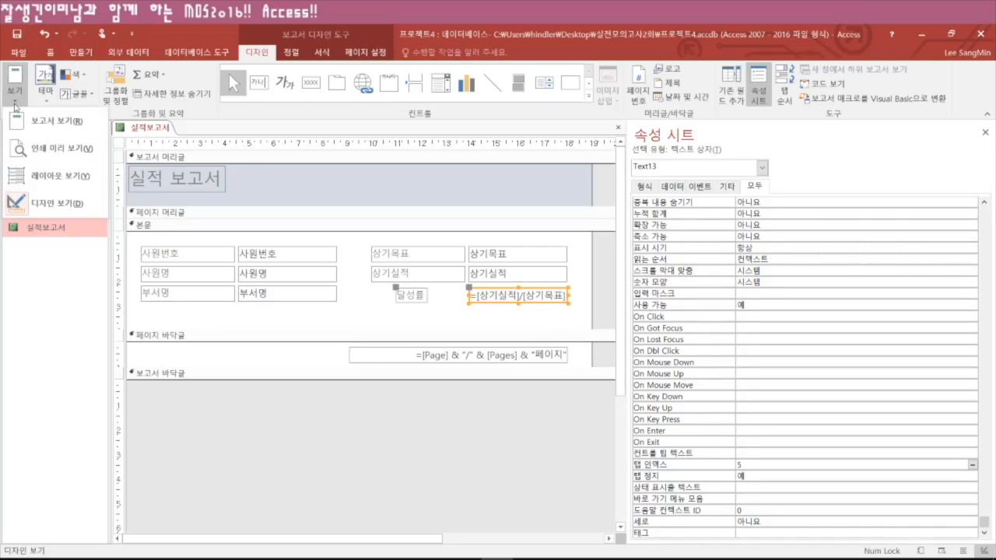
left_click(53, 149)
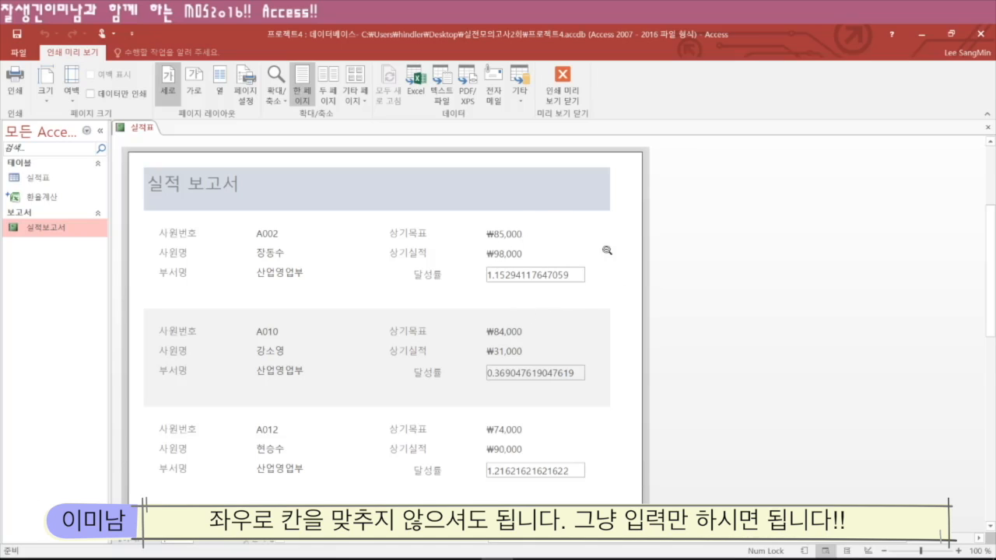
left_click(573, 80)
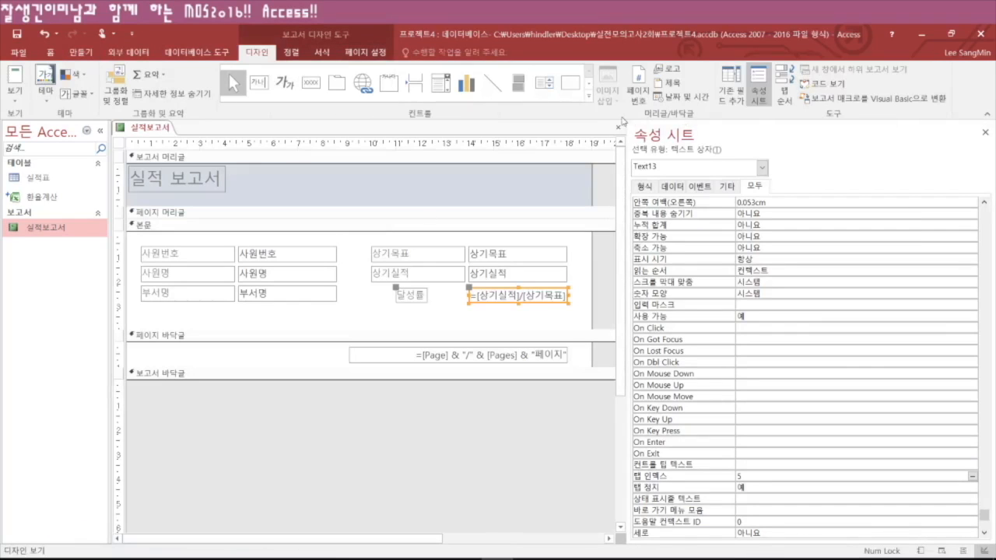
left_click(620, 130)
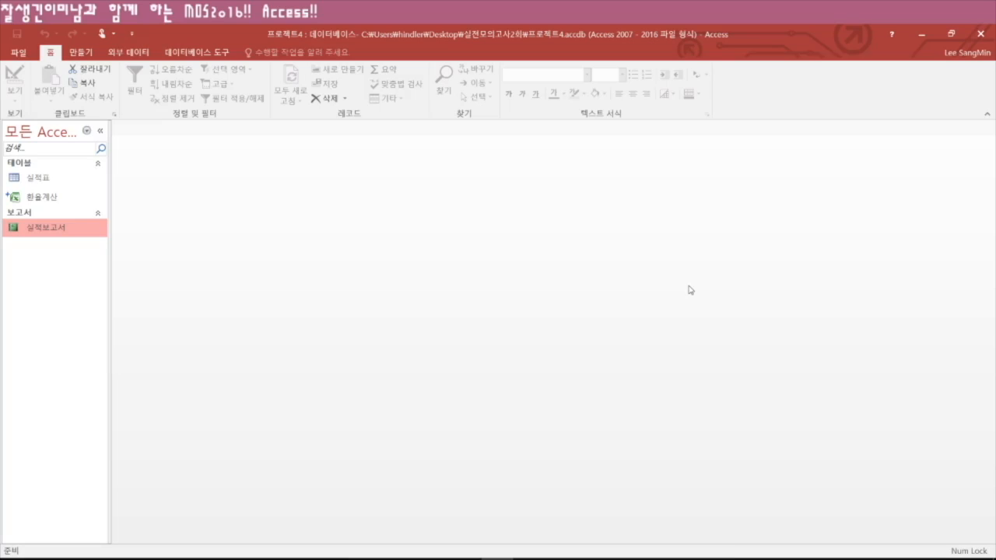
- Reopen the 실적보고서 report in Design view and change the 부서명 label's caption to 영업부서
right_click(36, 227)
left_click(100, 269)
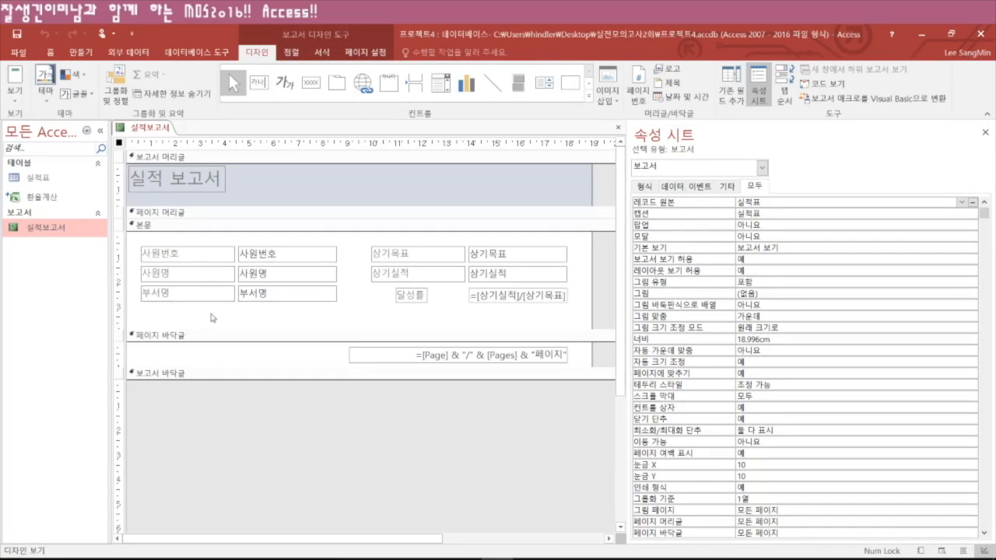
left_click(167, 292)
double_click(168, 292)
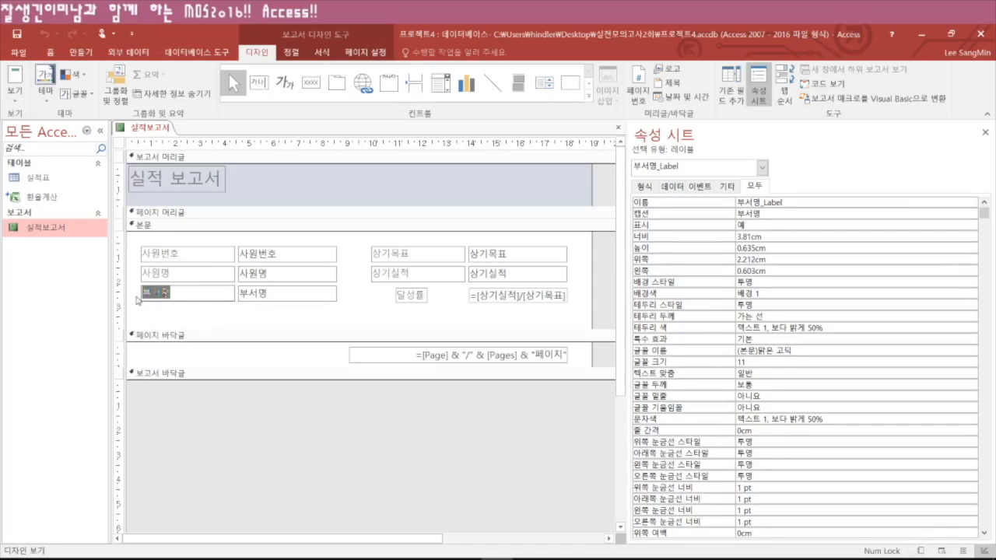
type("명ㅇ부서")
key("Return")
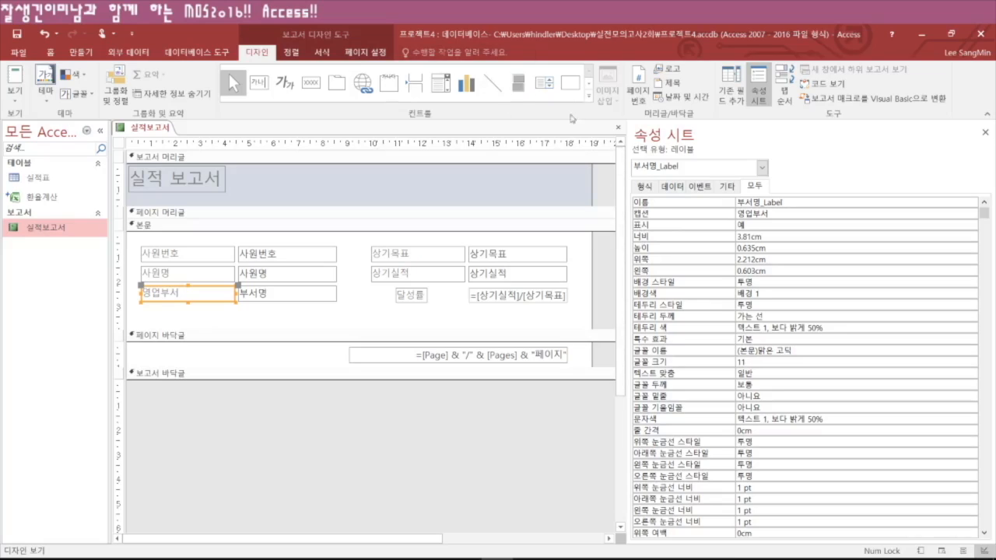
- Close the 실적보고서 report and save its design changes
left_click(619, 128)
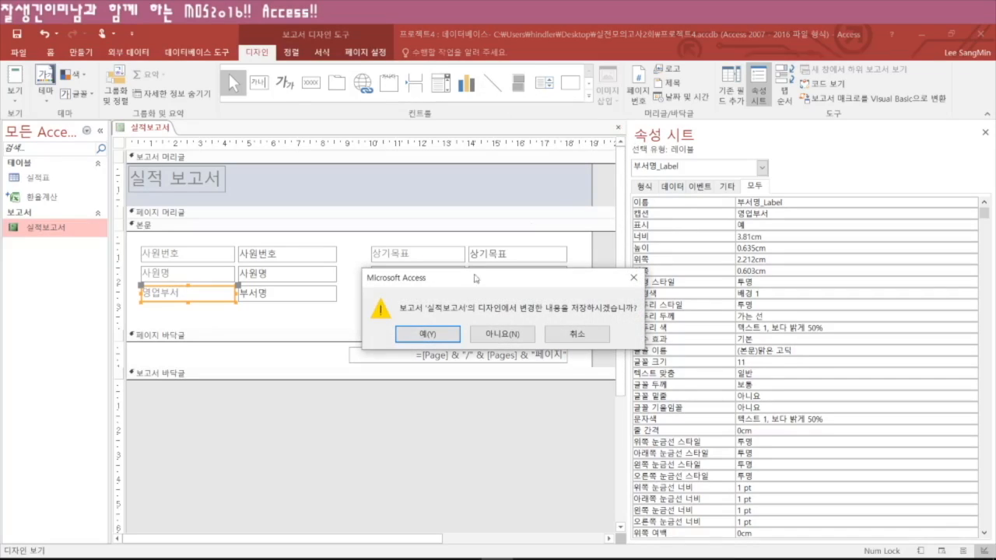
key("Return")
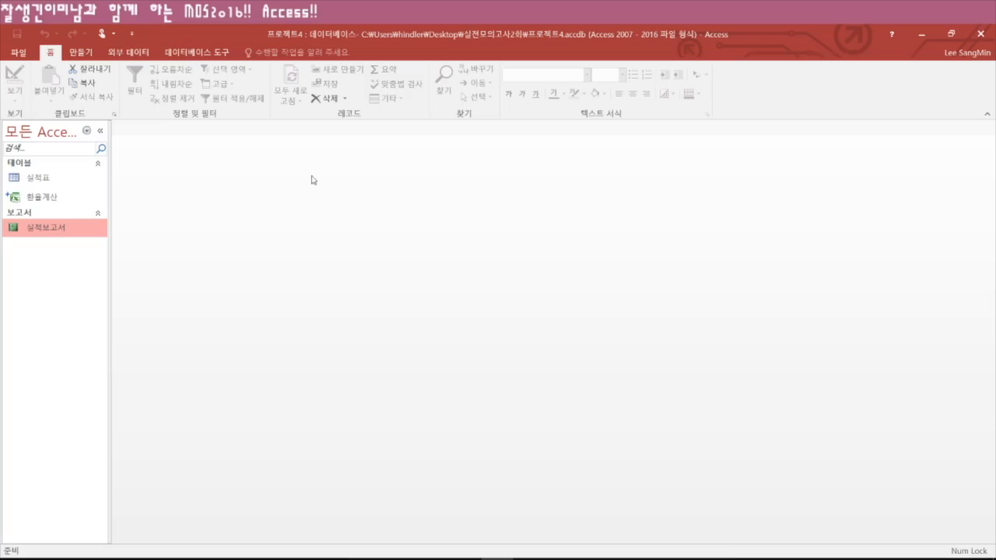
- Back up the 프로젝트4 database to the 문서 folder, replacing the suggested file name with a custom one
left_click(18, 52)
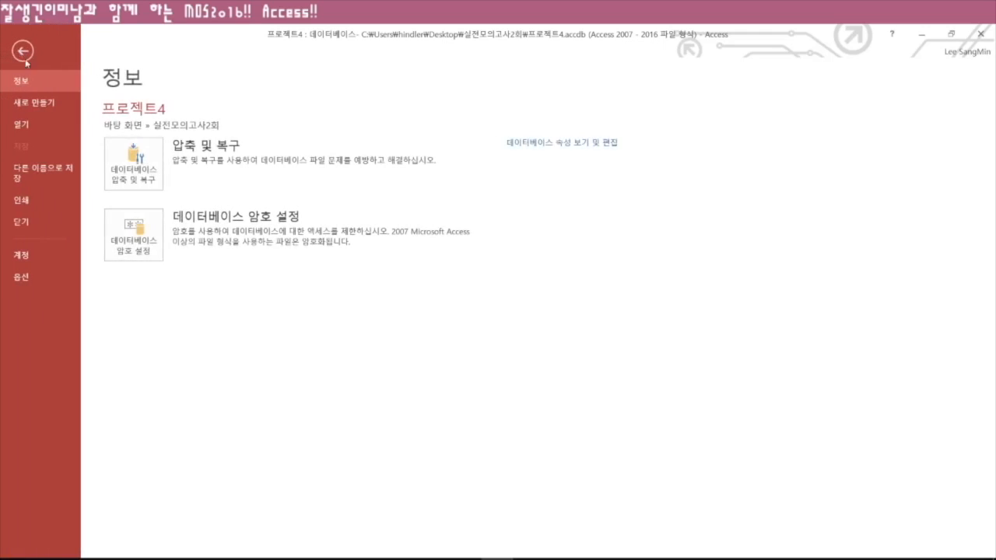
left_click(47, 176)
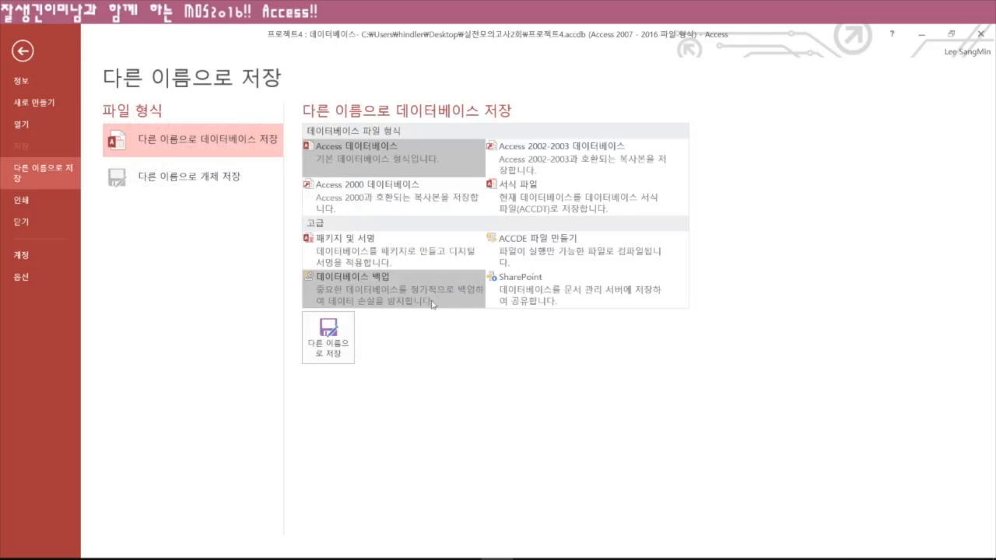
left_click(388, 291)
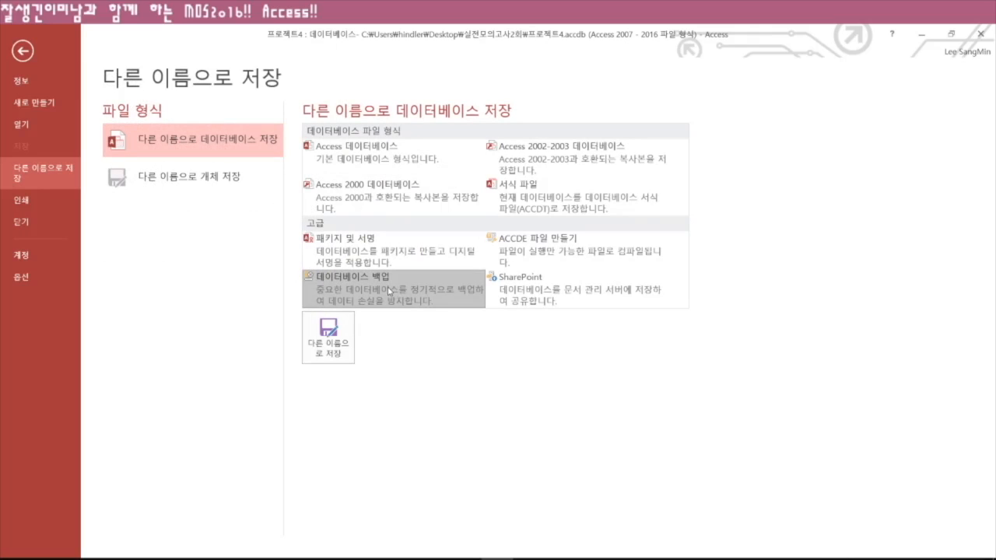
left_click(330, 347)
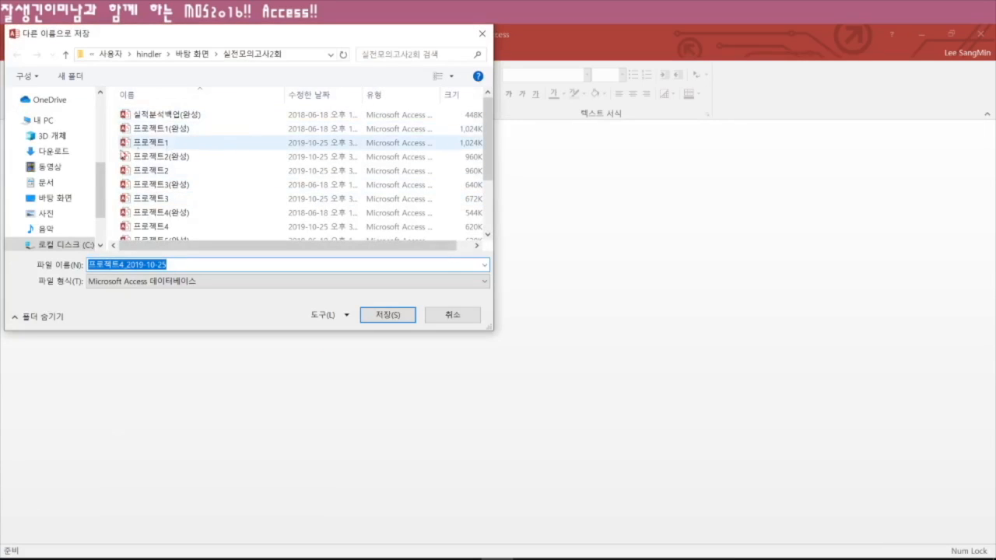
left_click(59, 184)
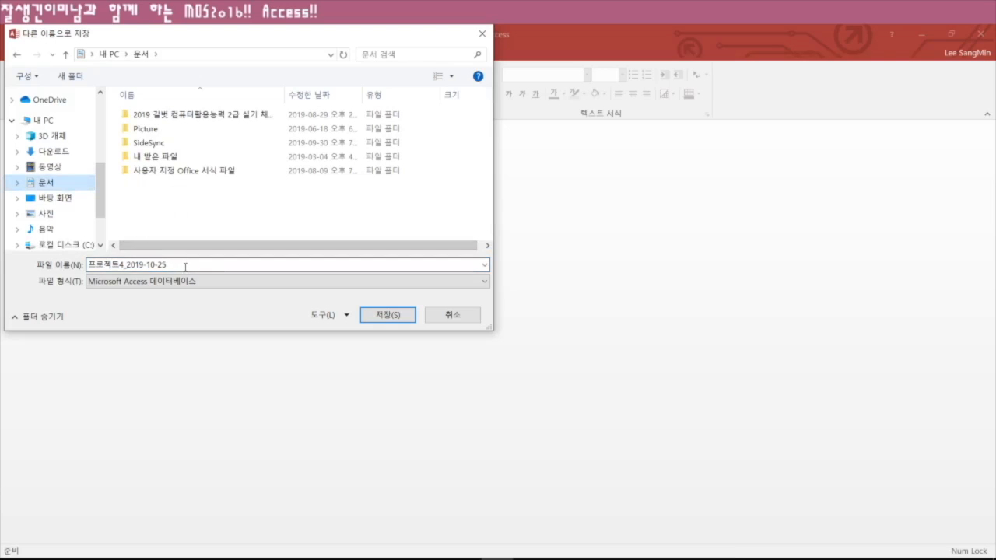
left_click(185, 267)
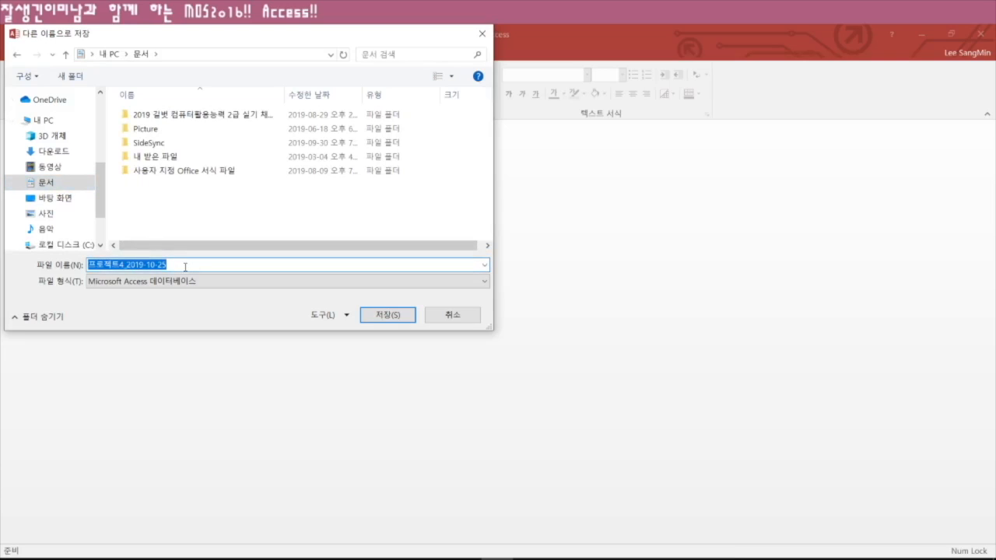
type("ㅂ실전분ㅅ")
key("Return")
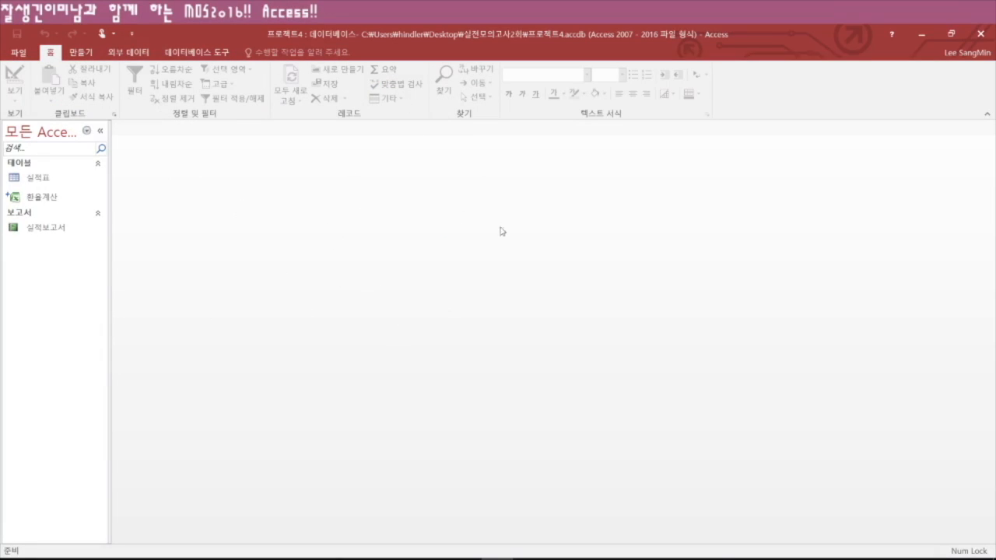
- Open the 프로젝트5.accdb database from the 실전모의고사2회 folder
left_click(19, 53)
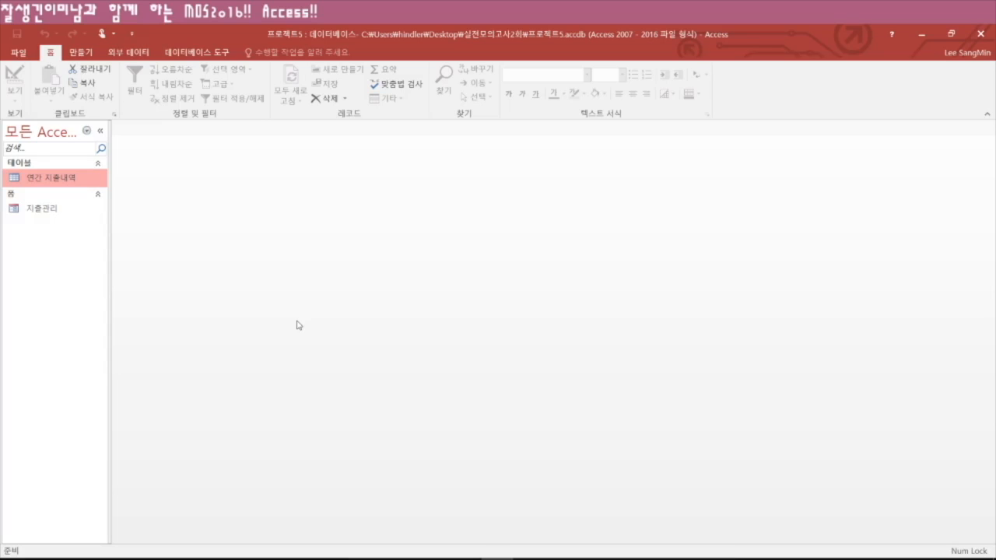
- Examine the 숨김 attribute in the 연간 지출내역 table's properties and the hidden-object setting in the navigation options, cancelling both dialogs
right_click(67, 181)
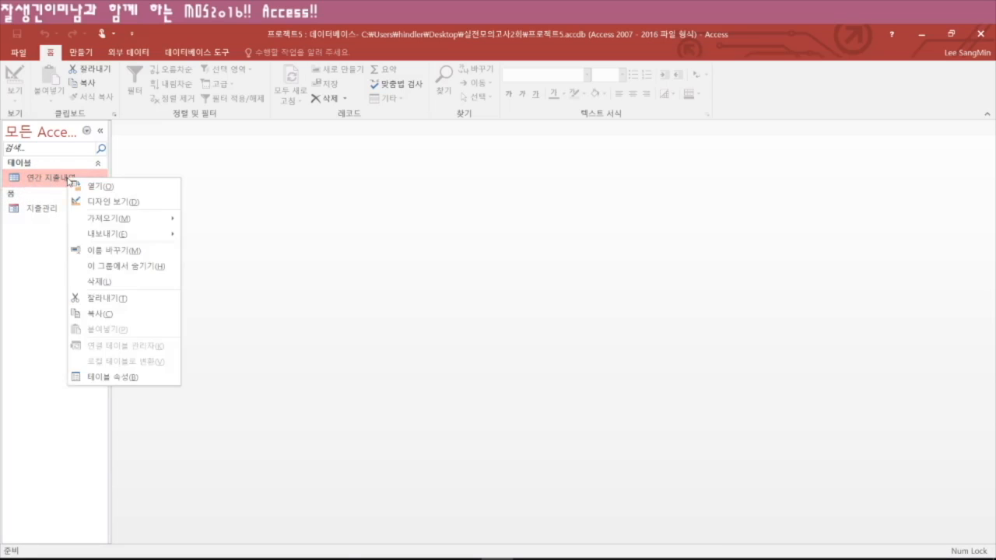
left_click(128, 379)
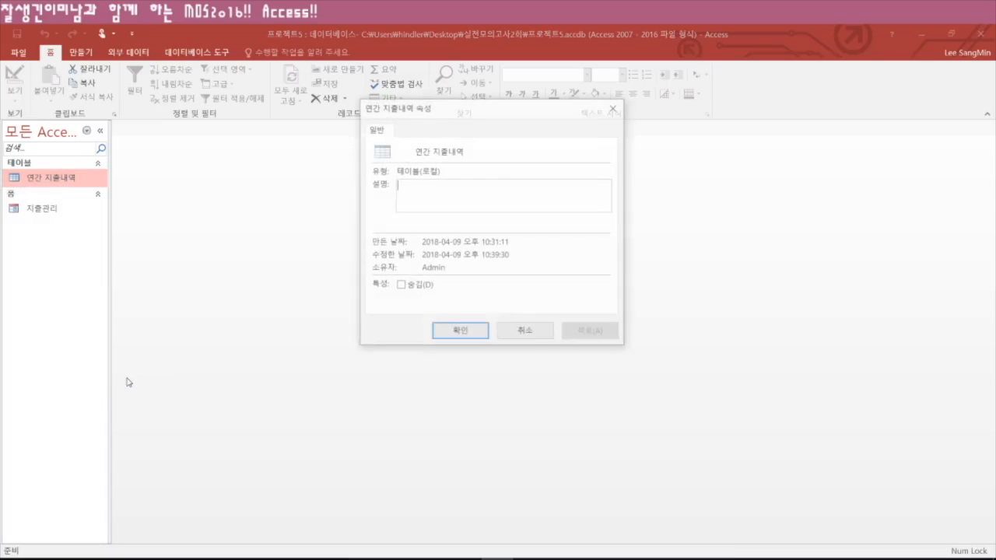
left_click(527, 330)
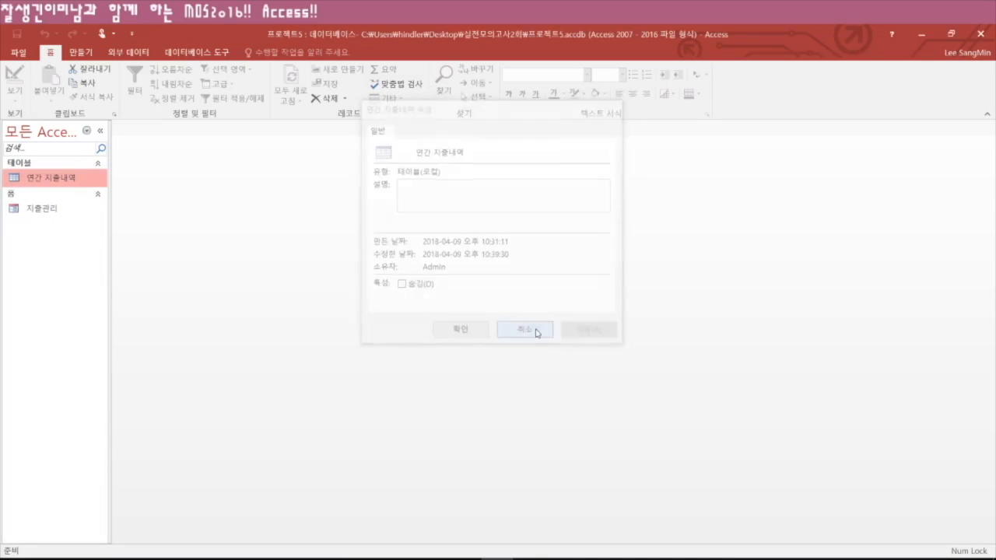
right_click(43, 133)
left_click(85, 219)
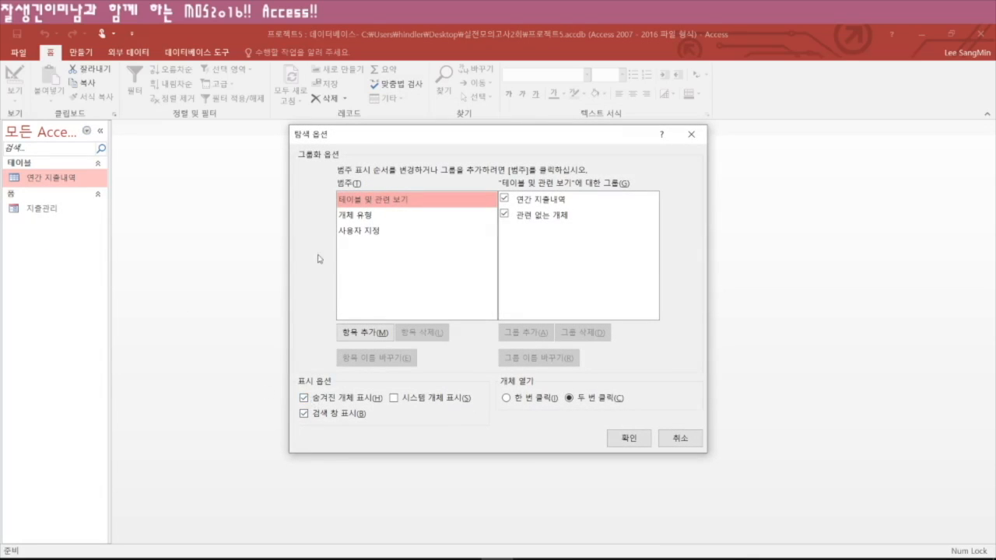
left_click(668, 427)
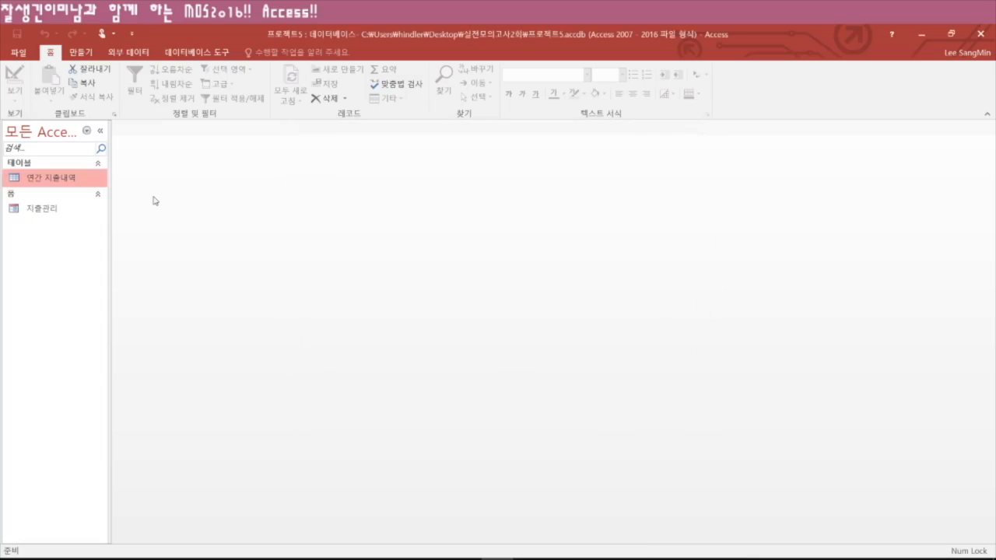
- Open the 연간 지출내역 table in Datasheet view and hide its 요일 field
double_click(68, 178)
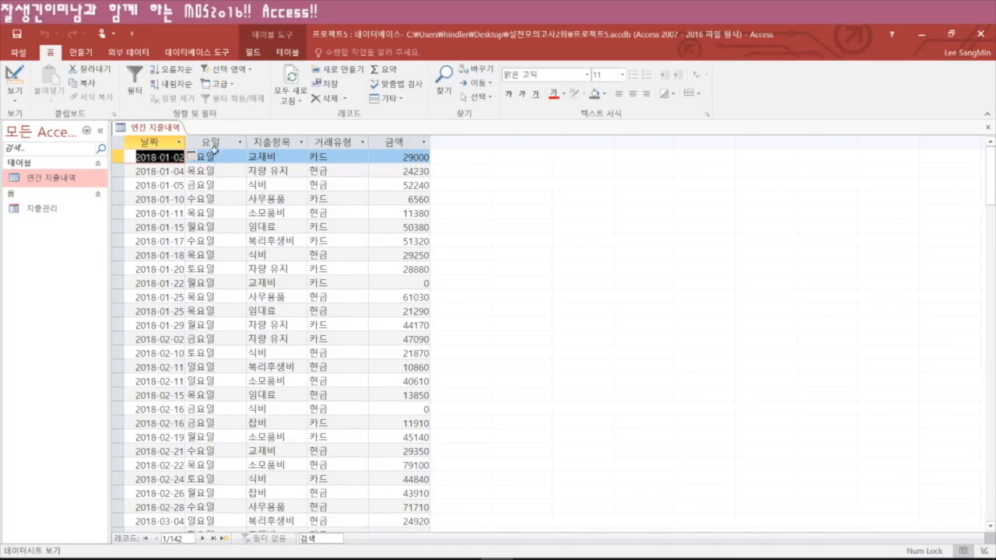
left_click(213, 141)
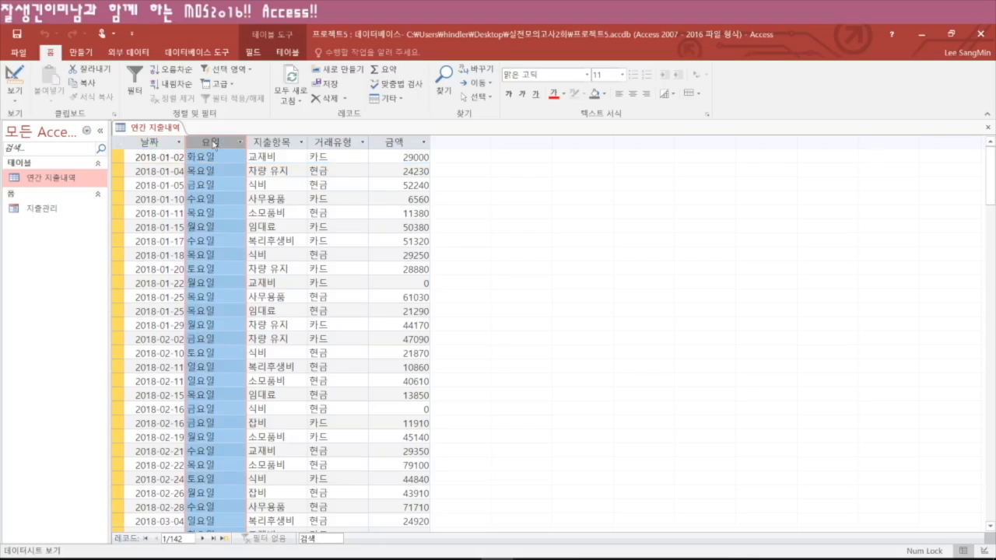
right_click(213, 143)
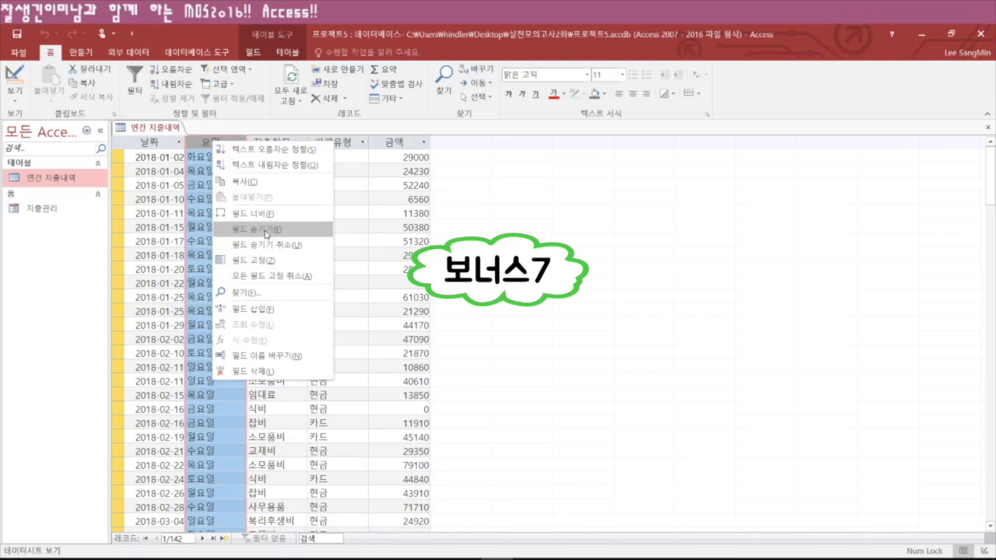
left_click(266, 231)
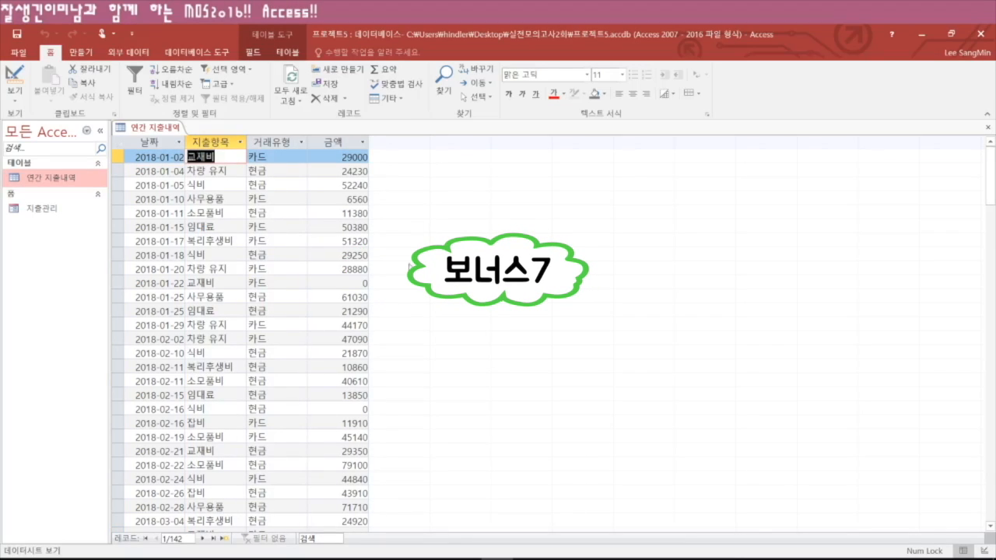
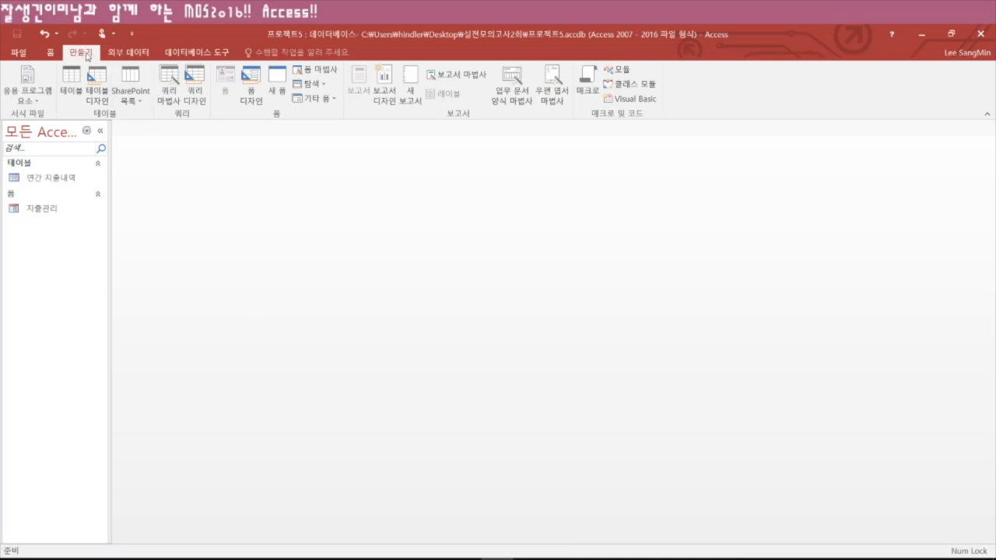
- Start a crosstab query with the wizard, based on the 연간 지출내역 table and using 지출항목 as the row heading
left_click(168, 89)
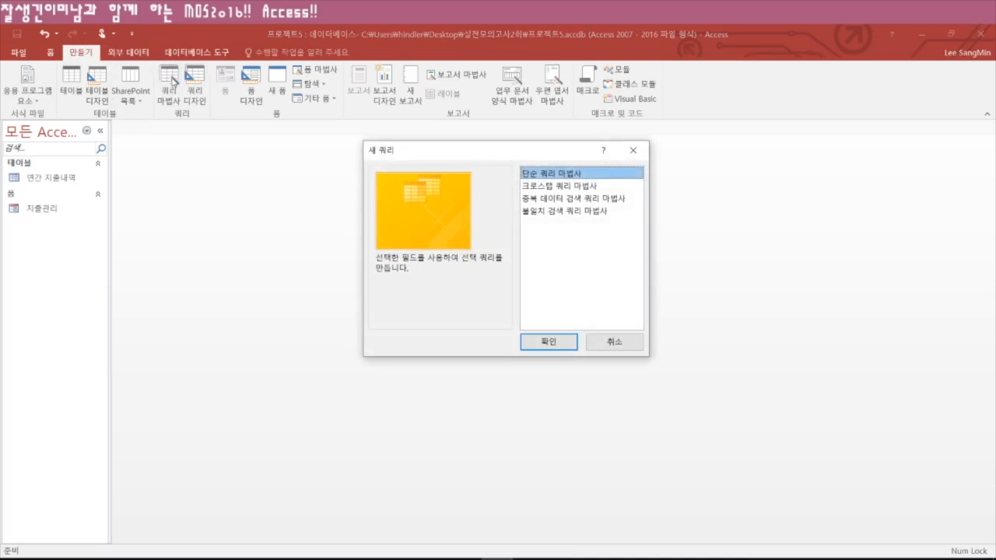
left_click(555, 187)
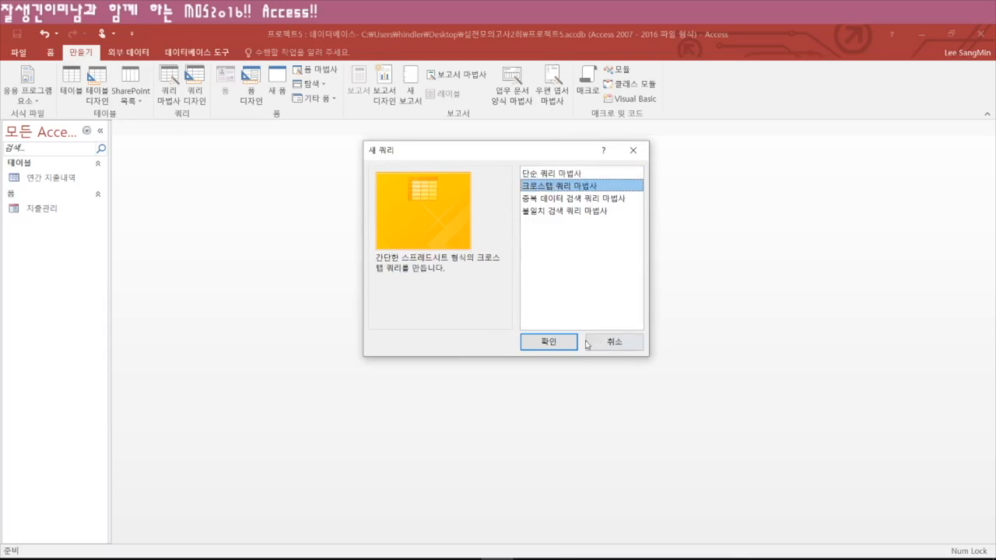
left_click(554, 342)
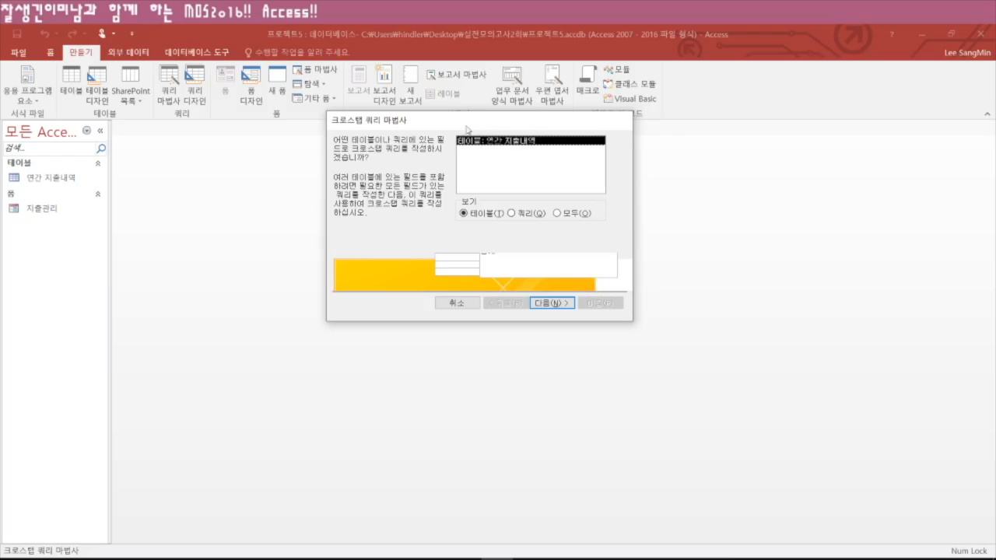
left_click(554, 304)
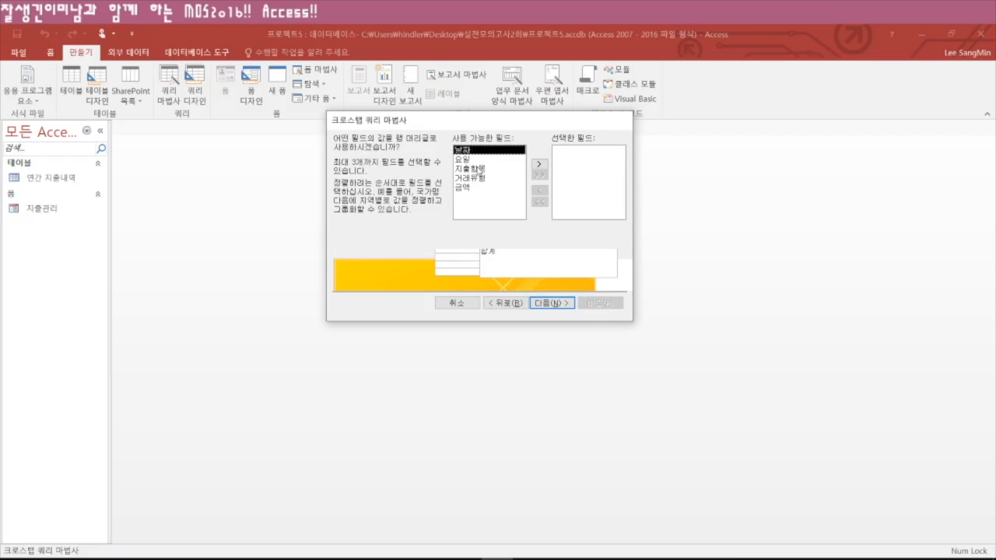
left_click(473, 170)
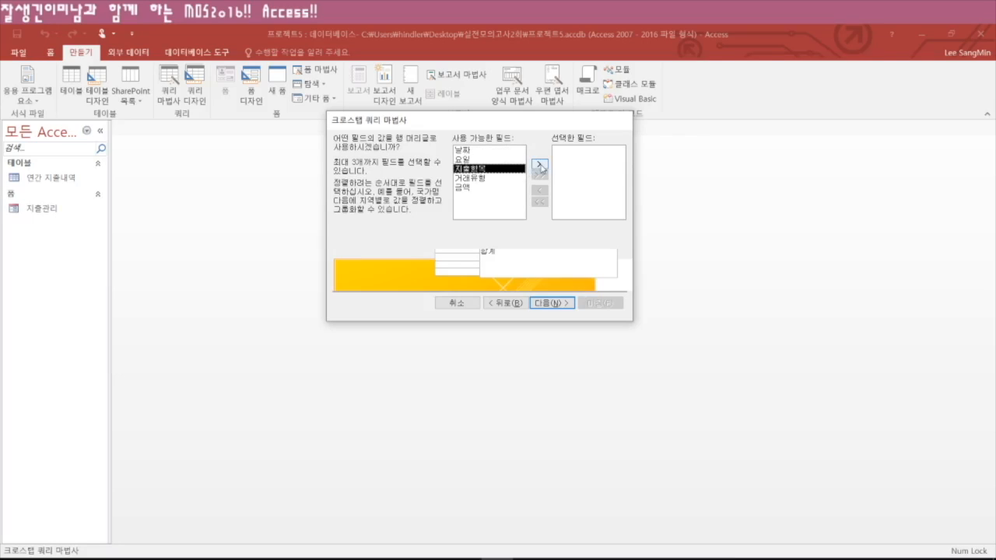
left_click(538, 164)
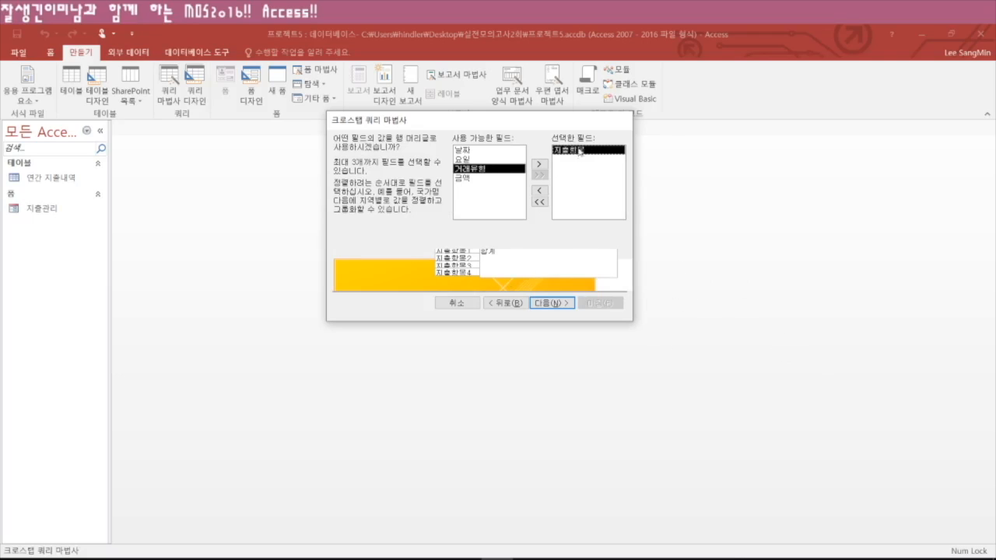
left_click(546, 303)
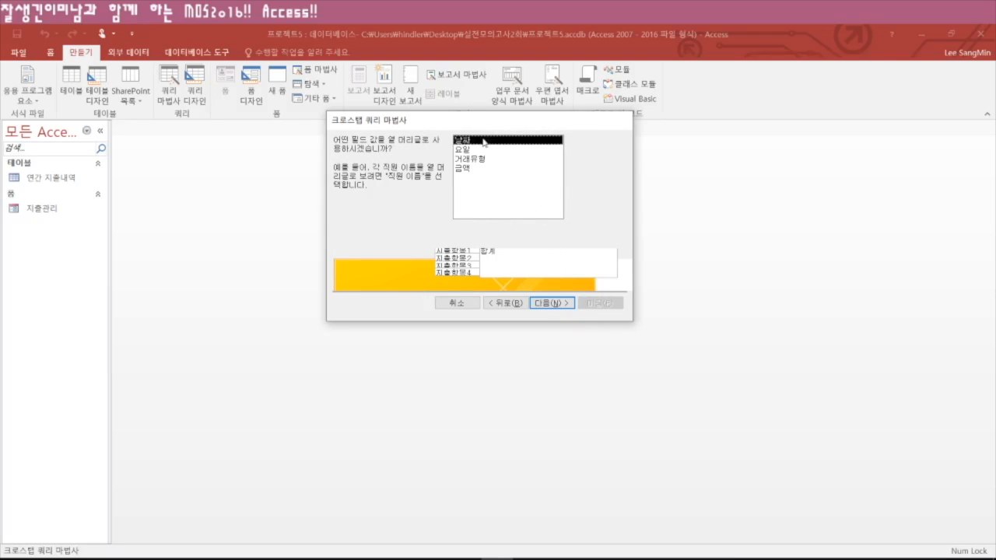
- Use 날짜 as the crosstab query's column heading, grouped by 월
left_click(556, 310)
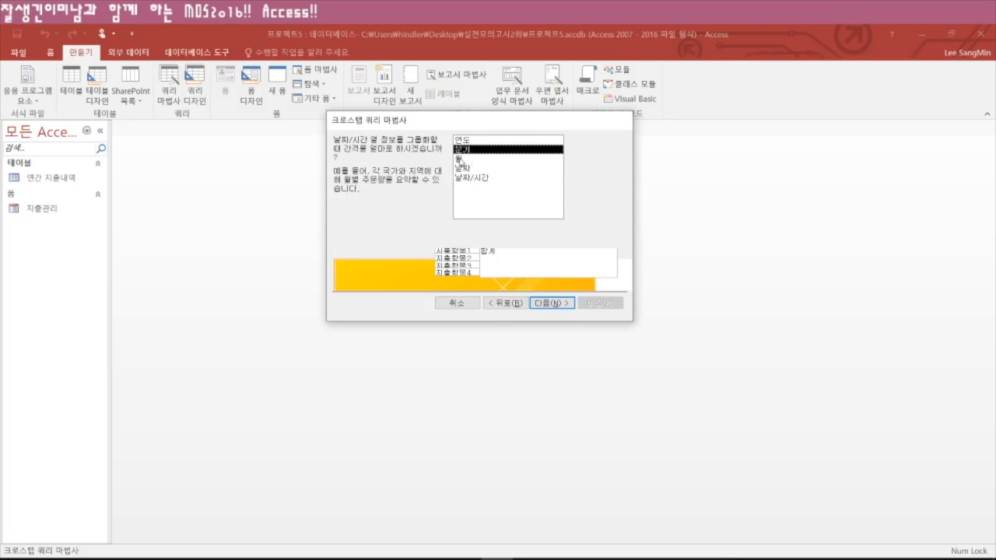
left_click(462, 159)
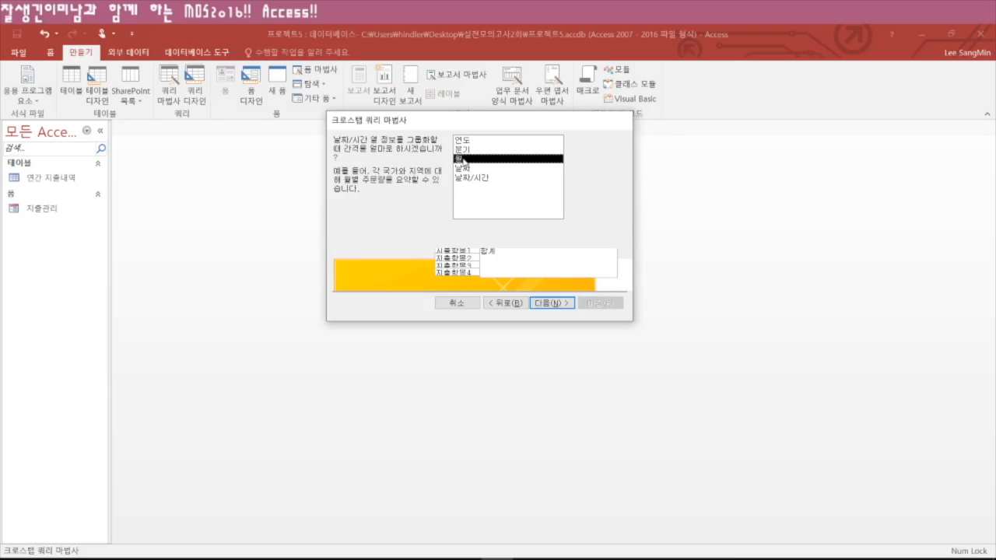
left_click(552, 303)
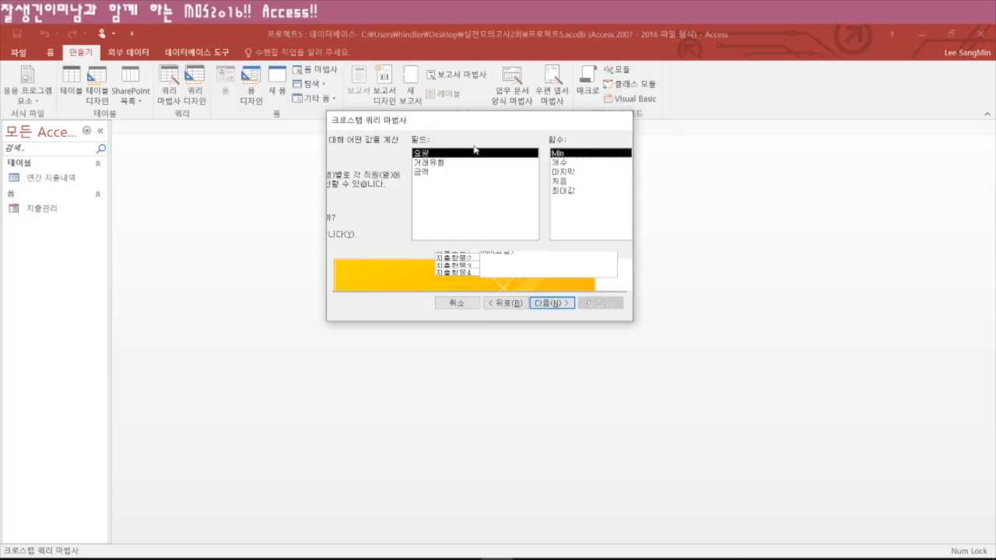
- Calculate the 총계 of 금액 in the crosstab and finish the query with the name 월별 지출한 금액
left_click(424, 171)
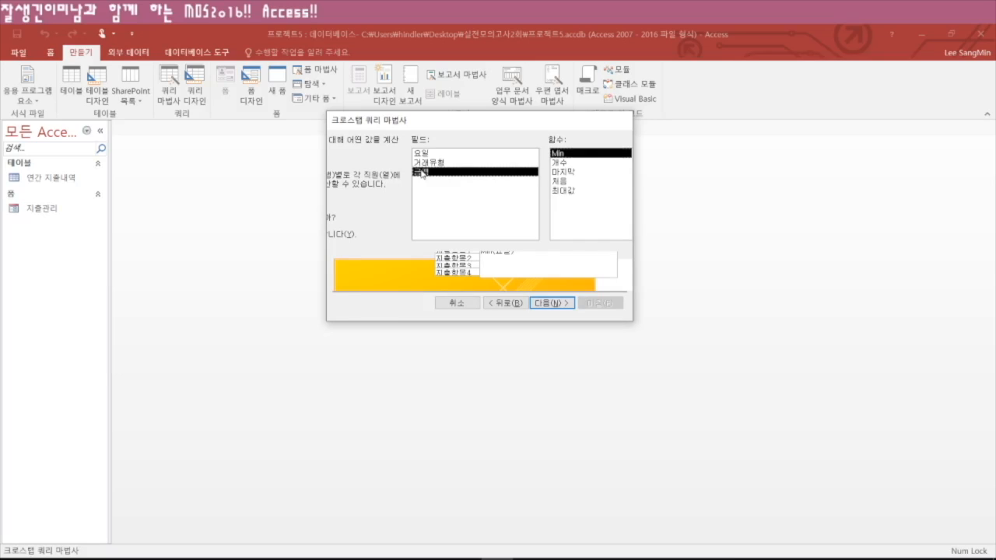
left_click(554, 208)
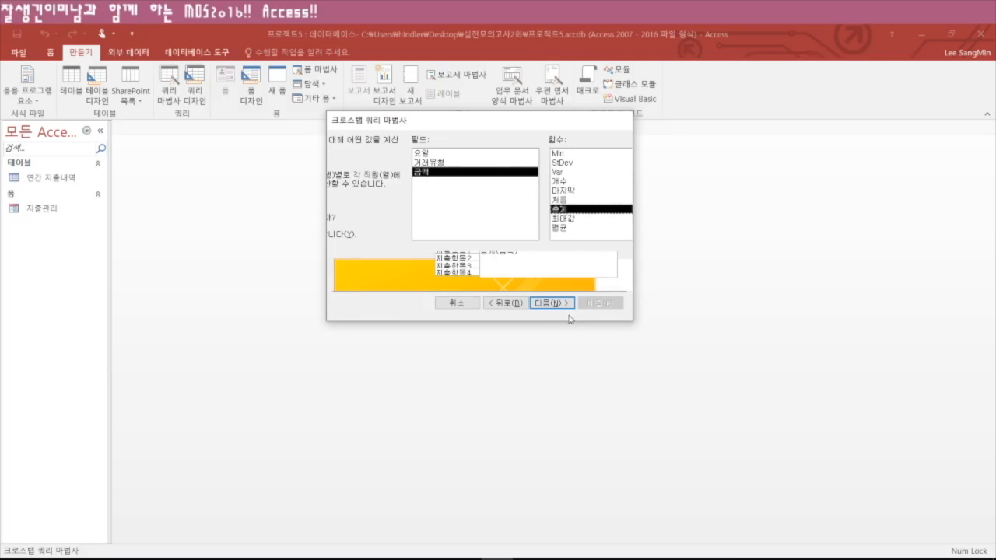
left_click(552, 305)
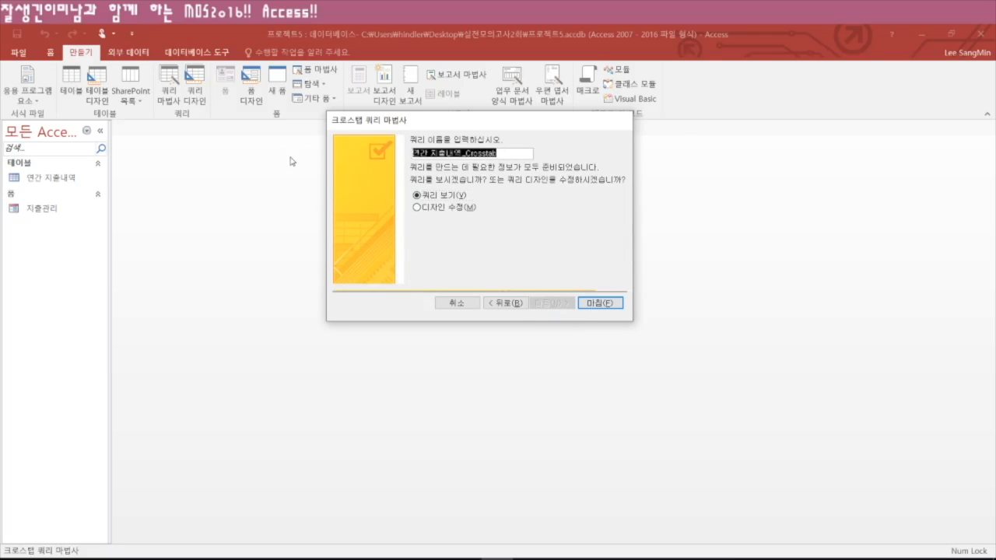
type("월")
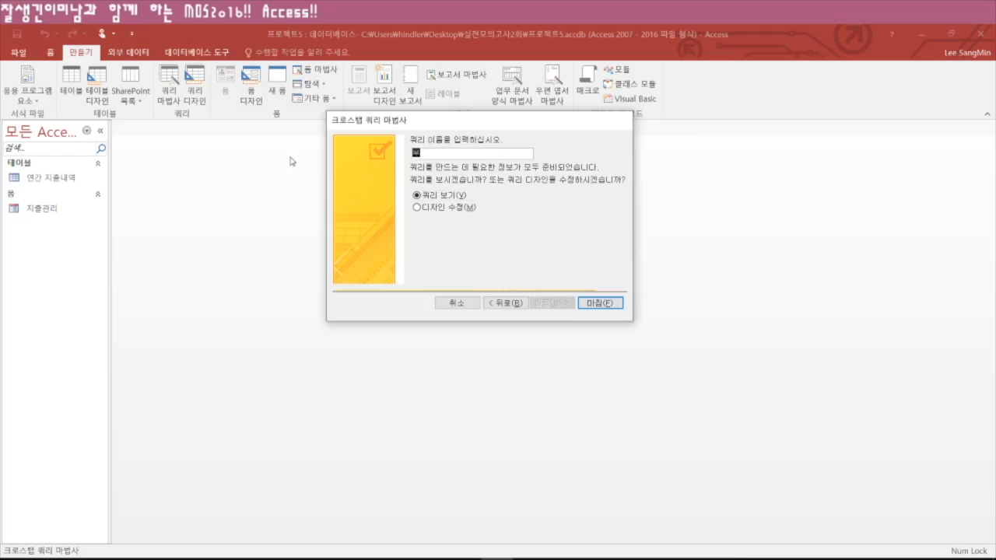
type("별 지출한 금액")
key("Return")
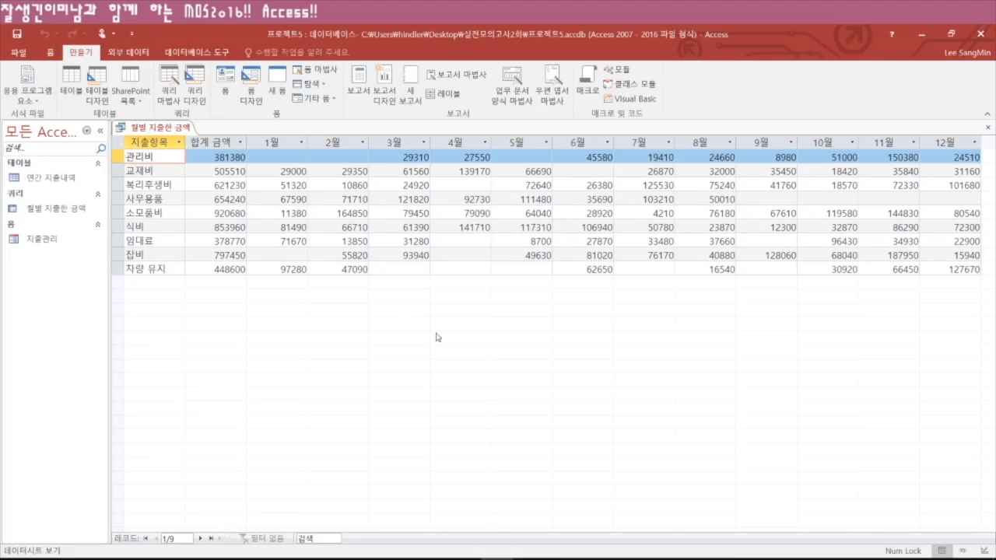
- Close the crosstab query and set 지출관리 as the display form in the current database's options
key("ctrl+w")
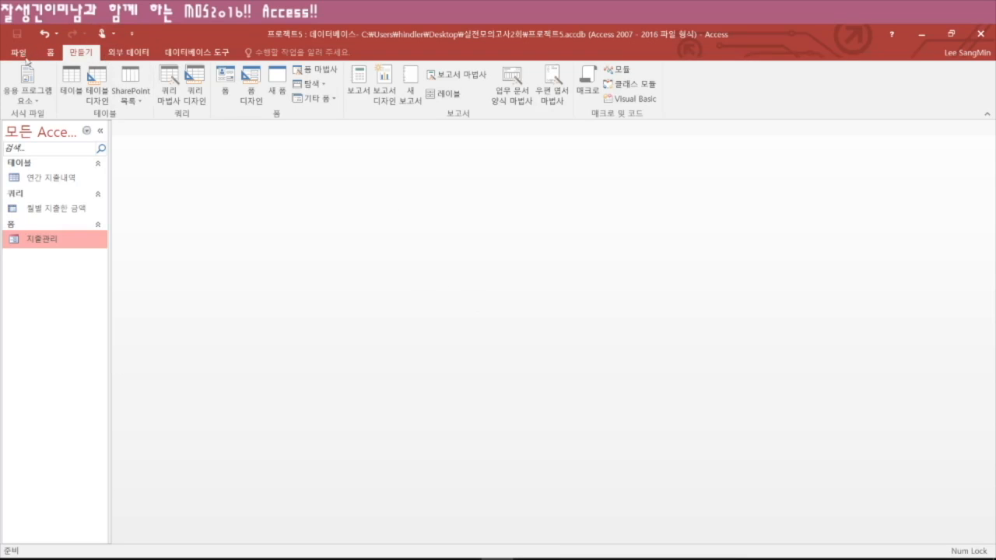
left_click(21, 53)
left_click(24, 278)
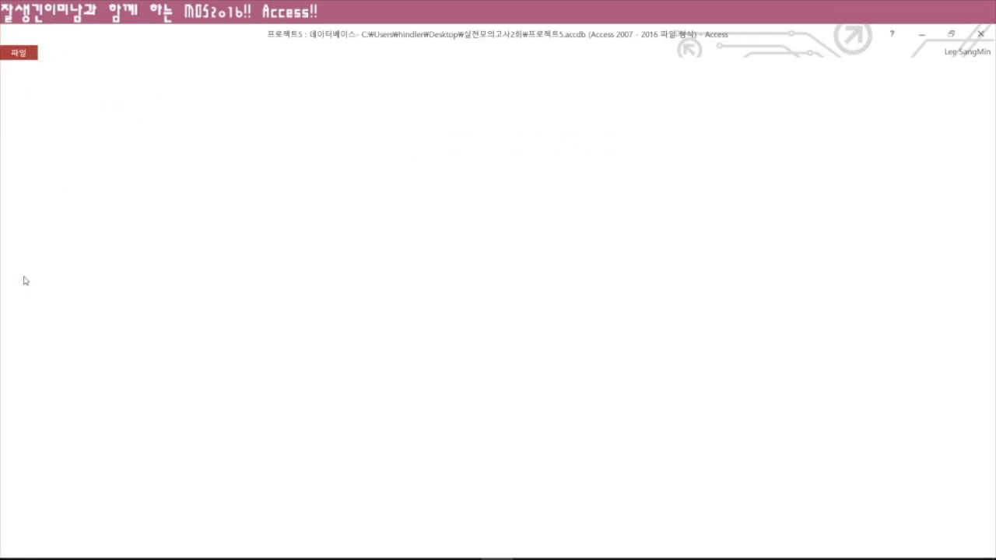
left_click(244, 121)
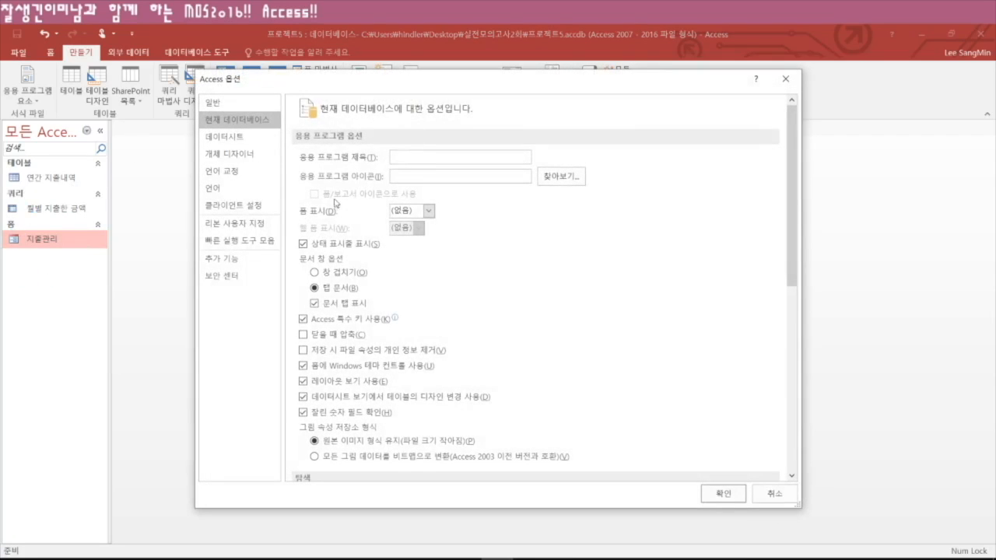
left_click(429, 211)
left_click(411, 237)
left_click(728, 496)
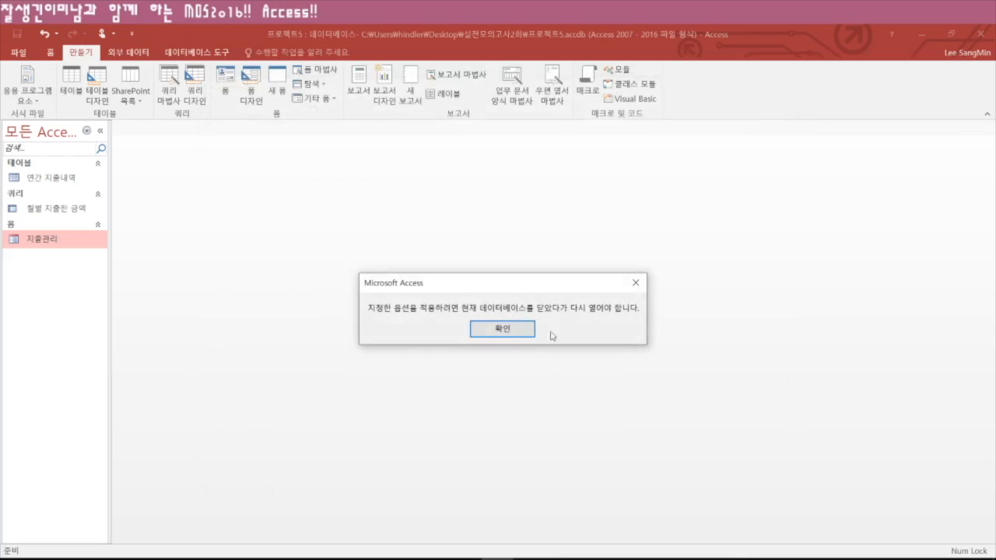
left_click_drag(531, 291, 428, 210)
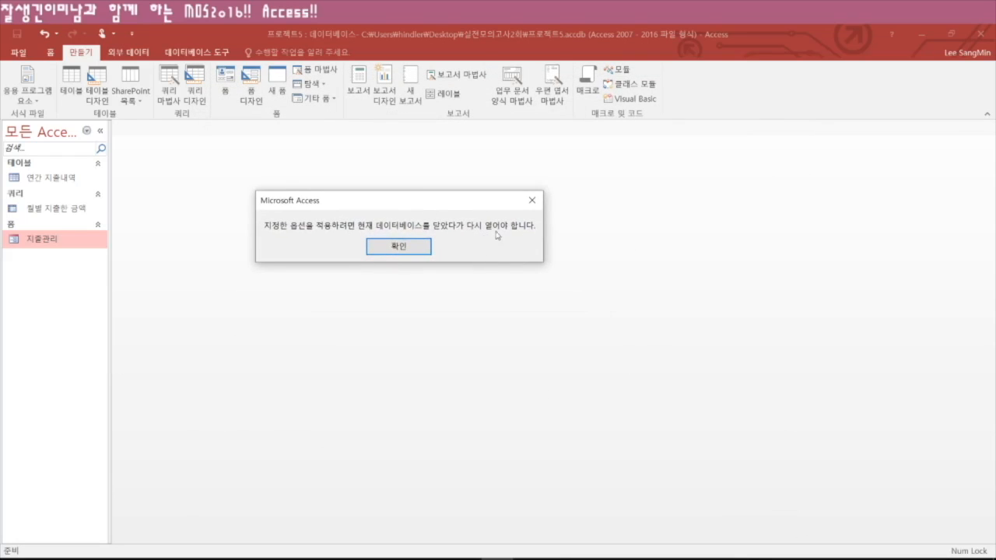
left_click(404, 247)
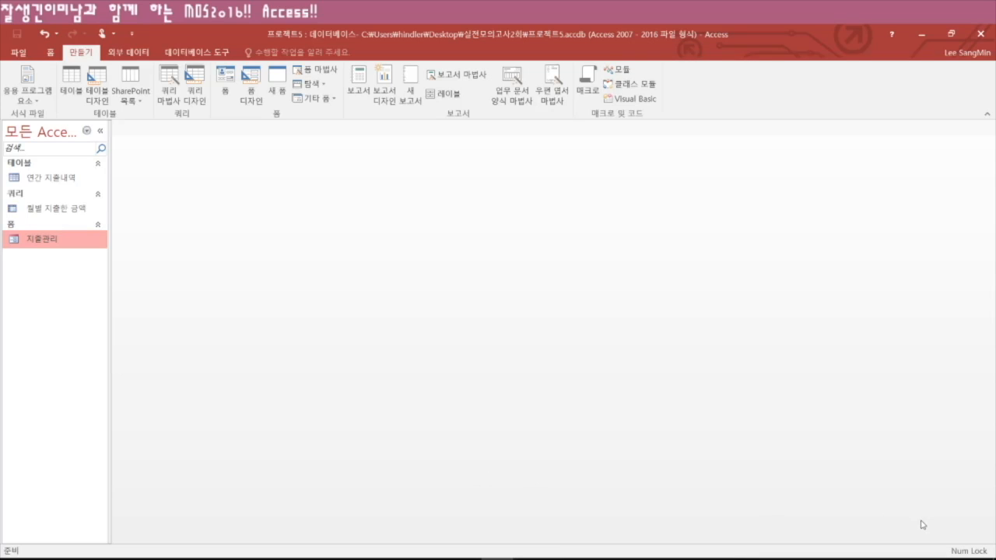
- Open the 연간 지출내역 table in Design view and set the 날짜 field's default value to Date()
right_click(54, 180)
left_click(97, 207)
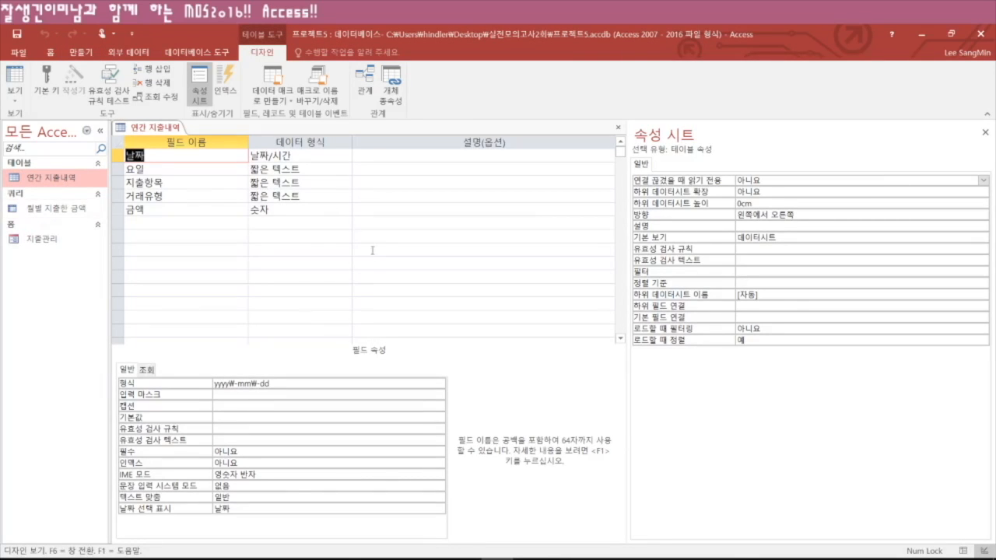
left_click(117, 155)
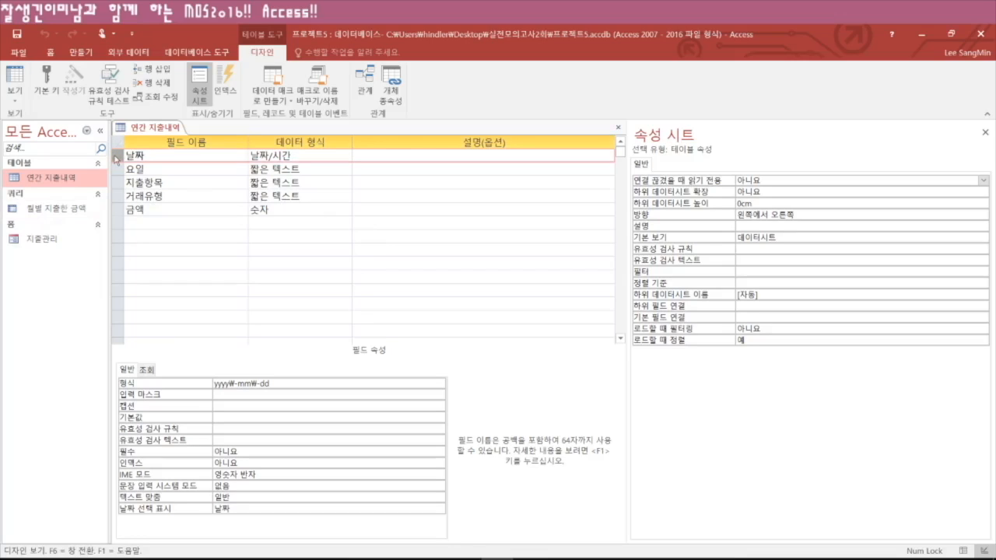
left_click(227, 418)
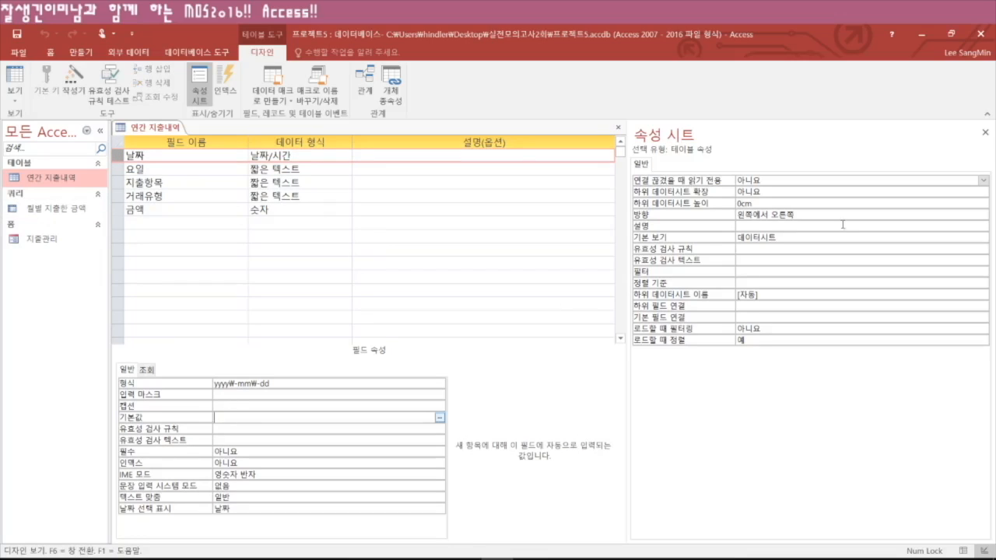
left_click(984, 132)
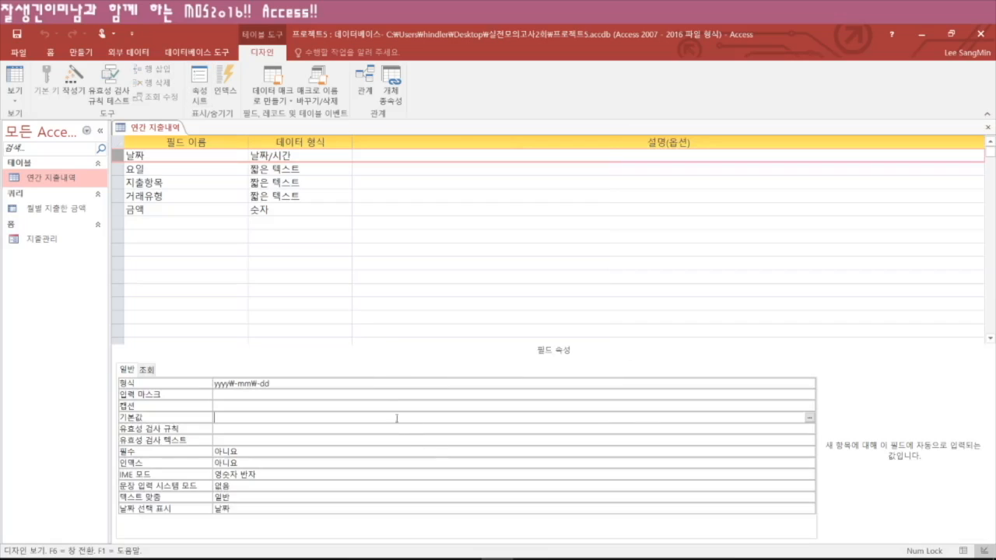
left_click(358, 427)
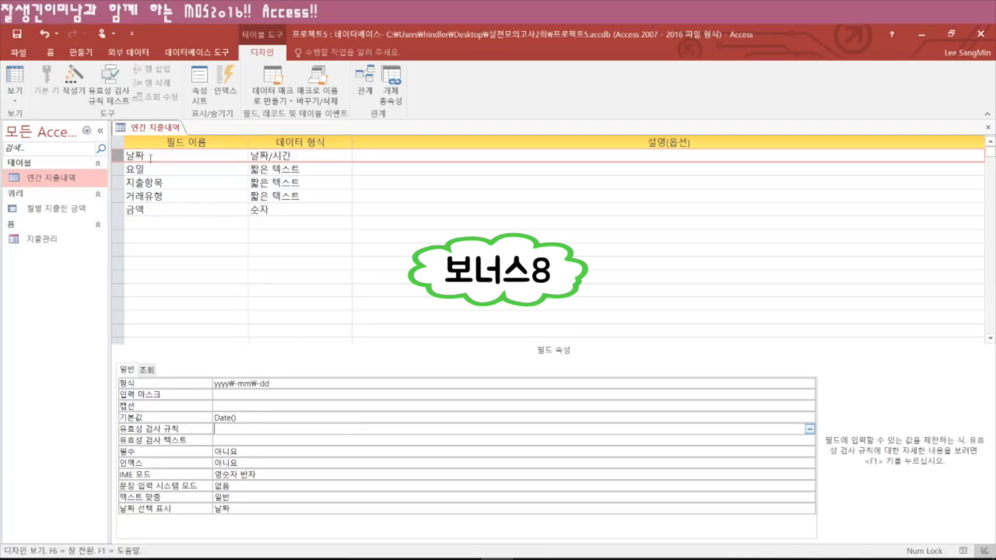
- Save the 연간 지출내역 design and check the new record's 날짜 value in Datasheet view
left_click(14, 75)
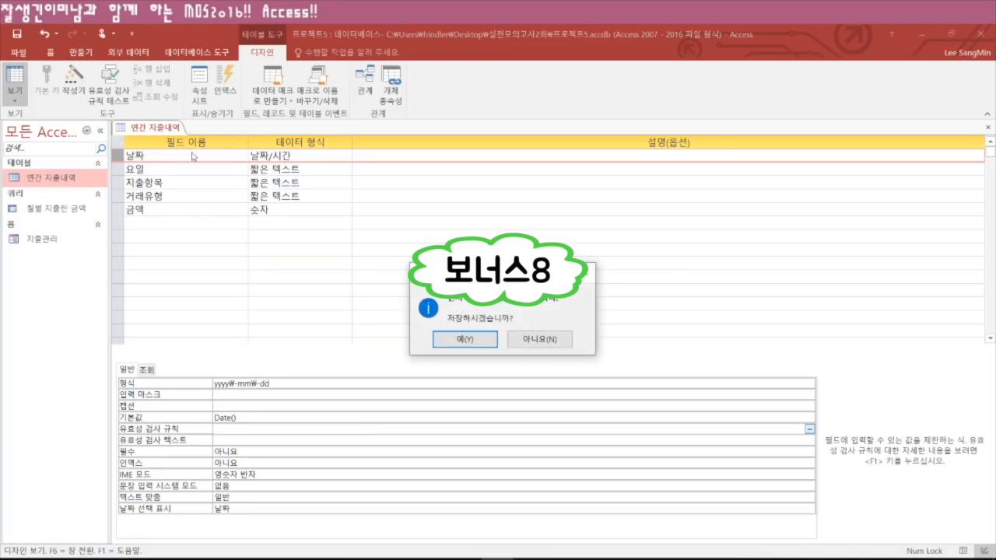
left_click(471, 342)
scroll(311, 326, "down", 20)
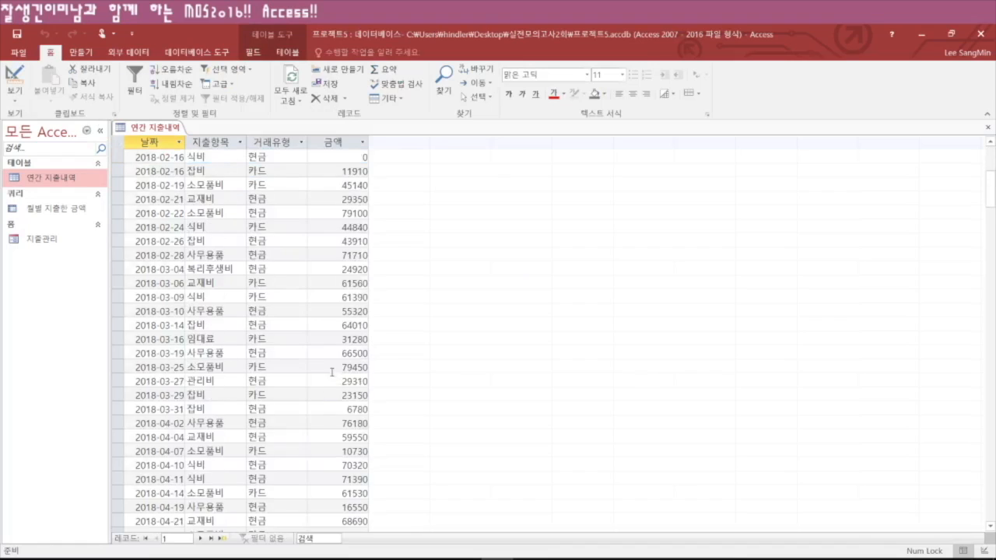
scroll(247, 293, "down", 2)
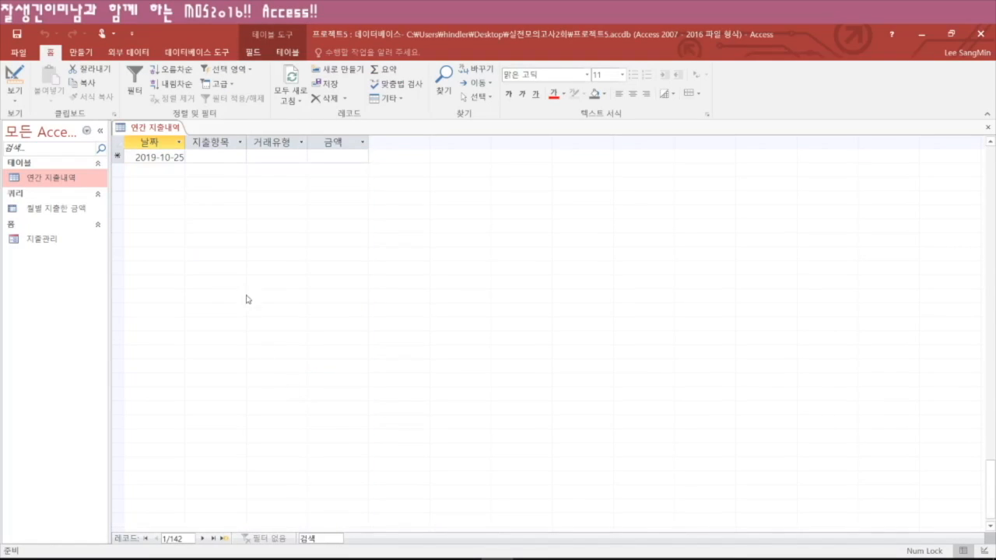
scroll(254, 316, "up", 3)
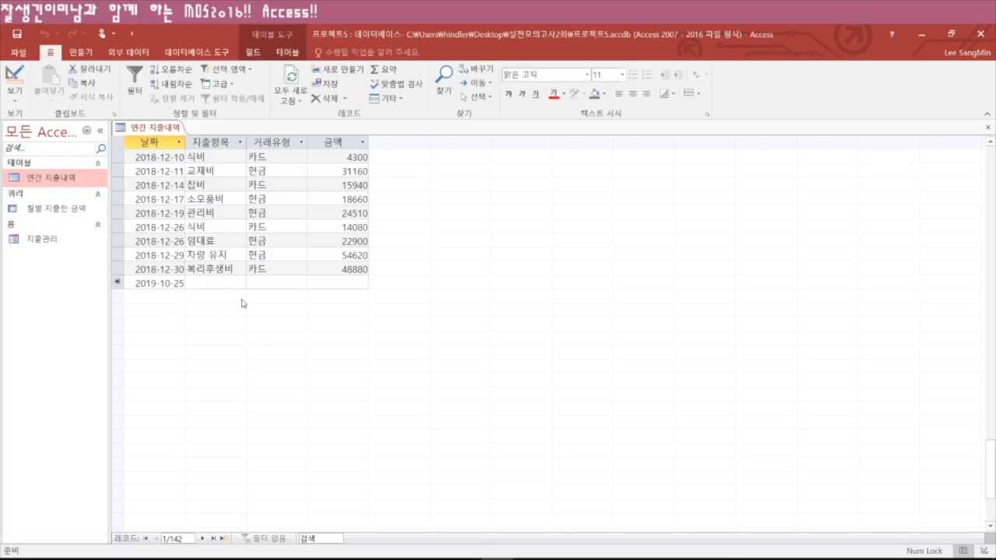
left_click(987, 127)
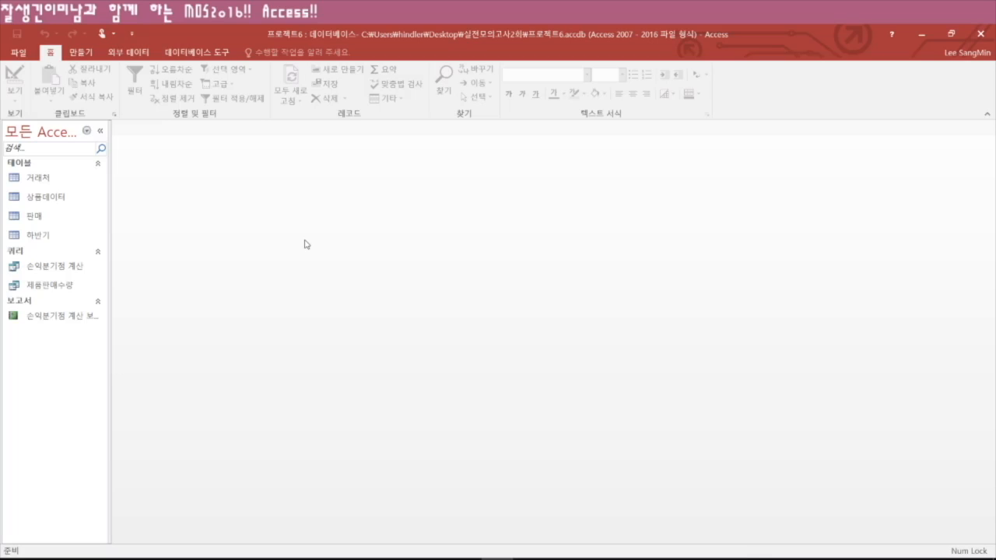
- Compare the fields and records of the 하반기 and 판매 tables in Datasheet view
double_click(54, 235)
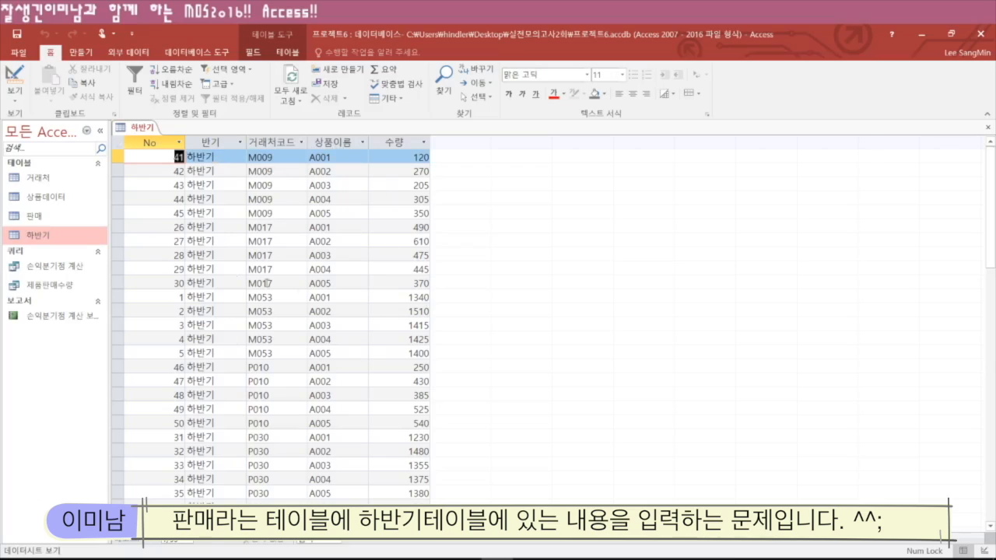
double_click(35, 216)
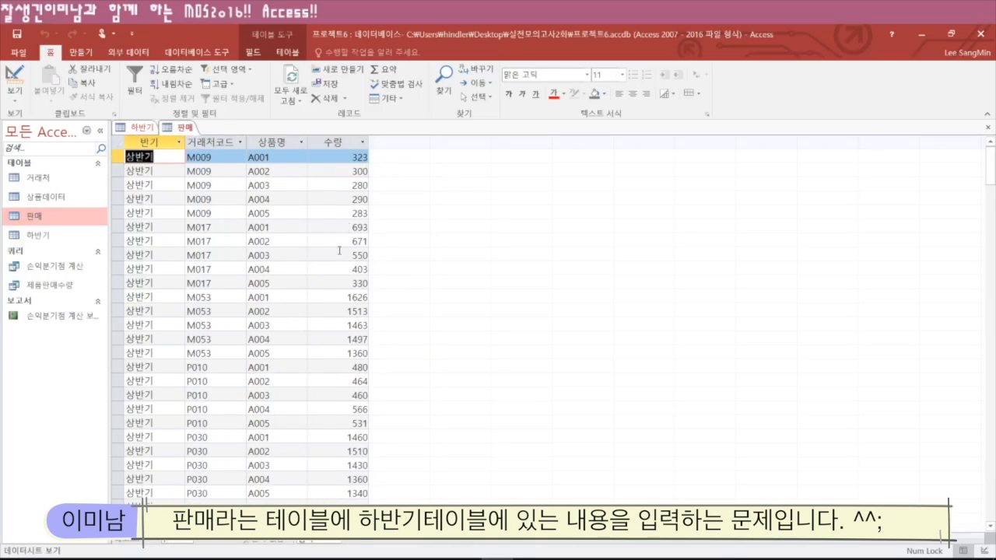
left_click(137, 127)
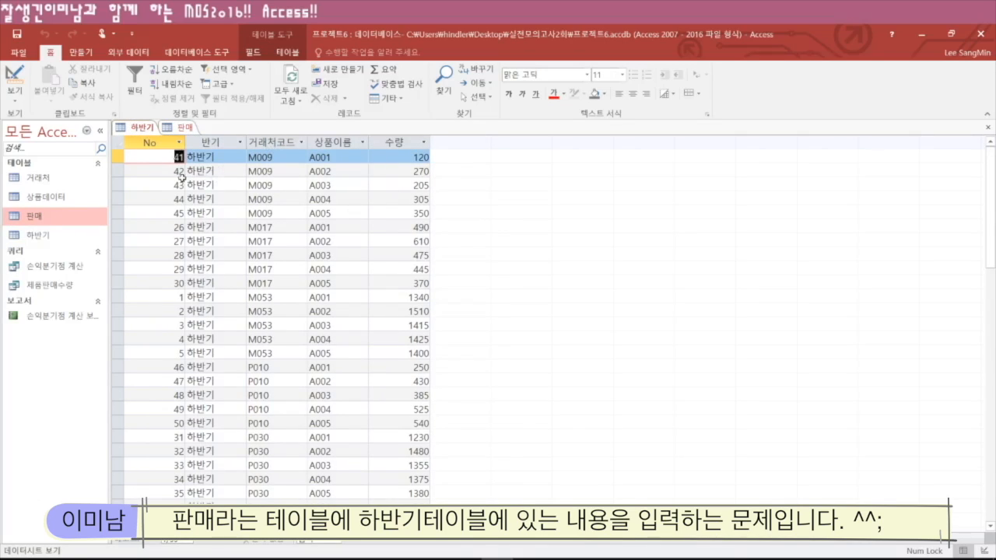
left_click(186, 128)
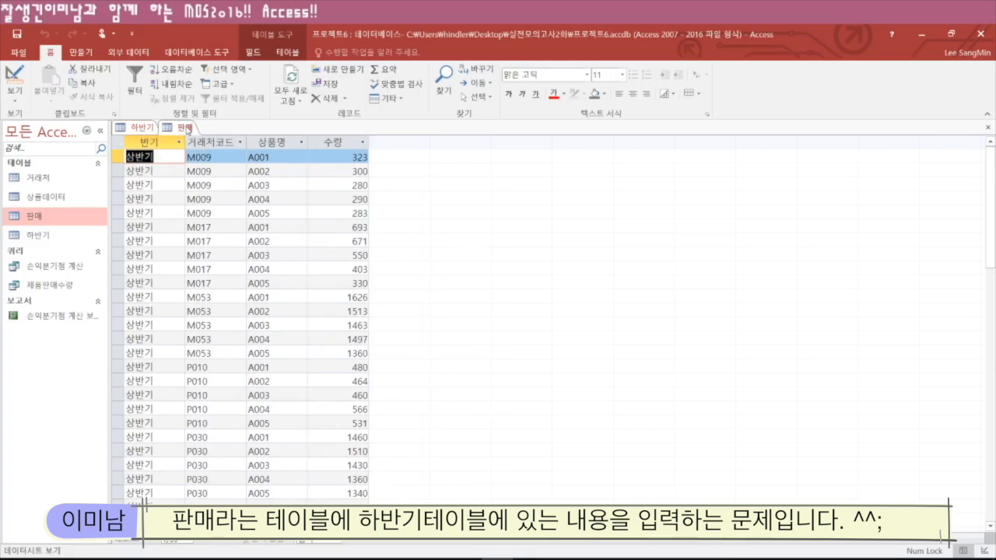
left_click(139, 129)
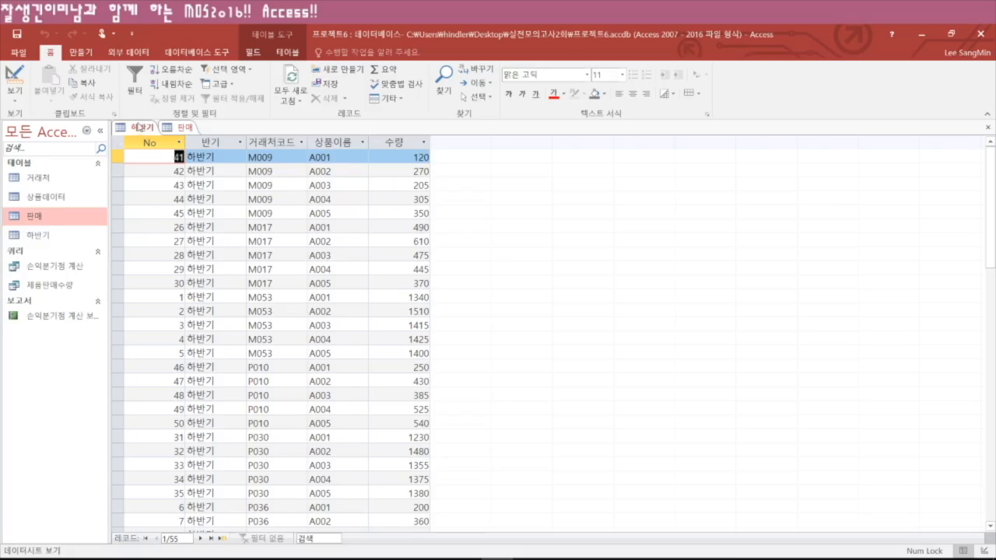
left_click(186, 129)
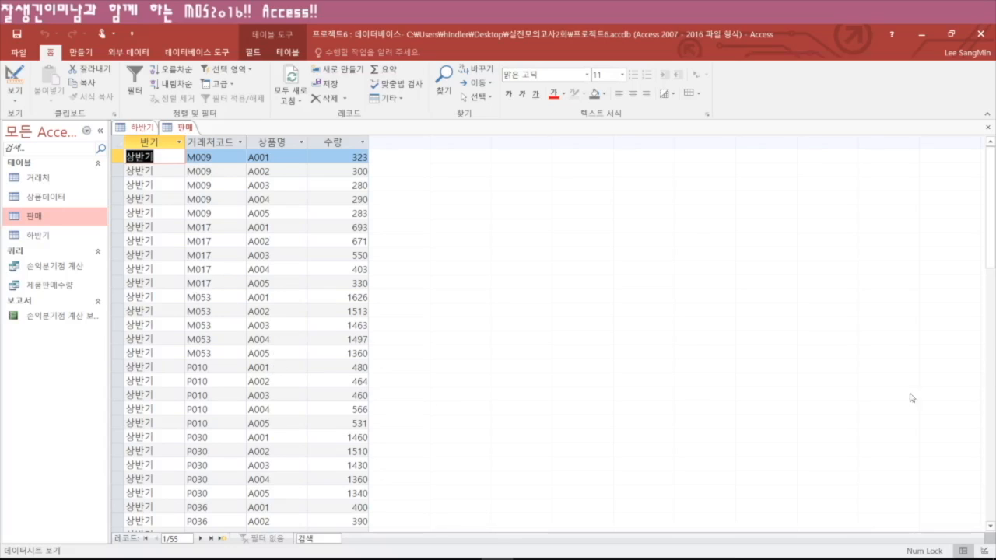
left_click(987, 130)
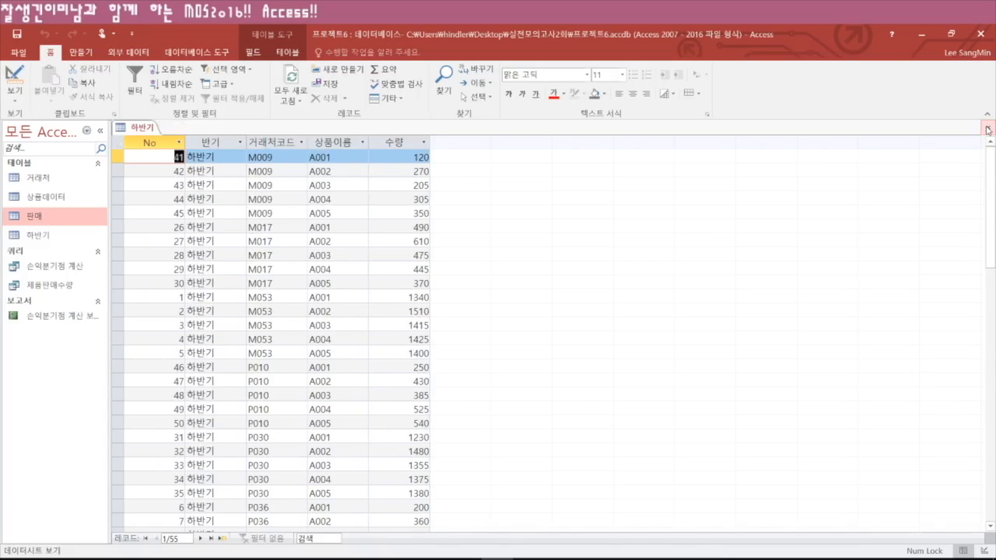
left_click(986, 130)
- Start a new query in Design view based on the 하반기 table
left_click(82, 52)
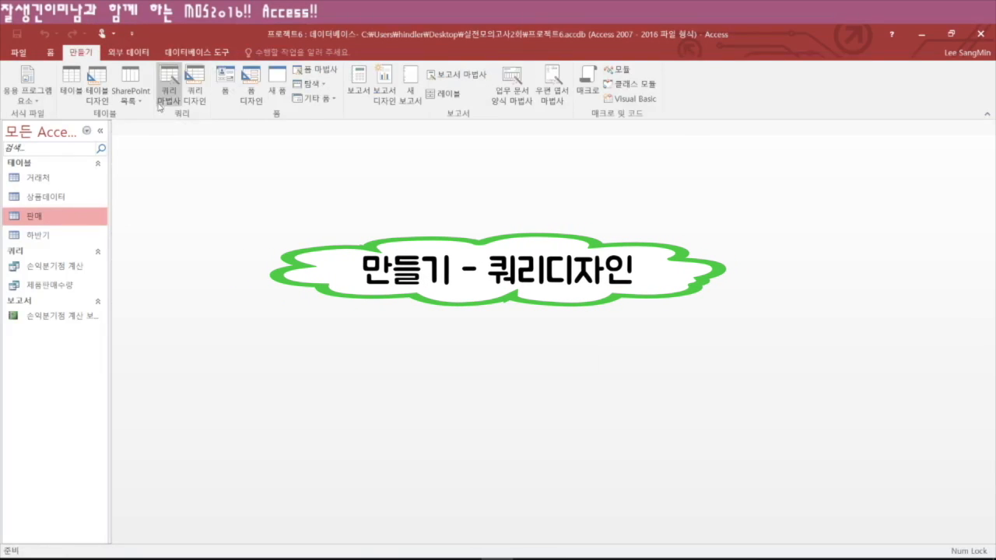
left_click(194, 83)
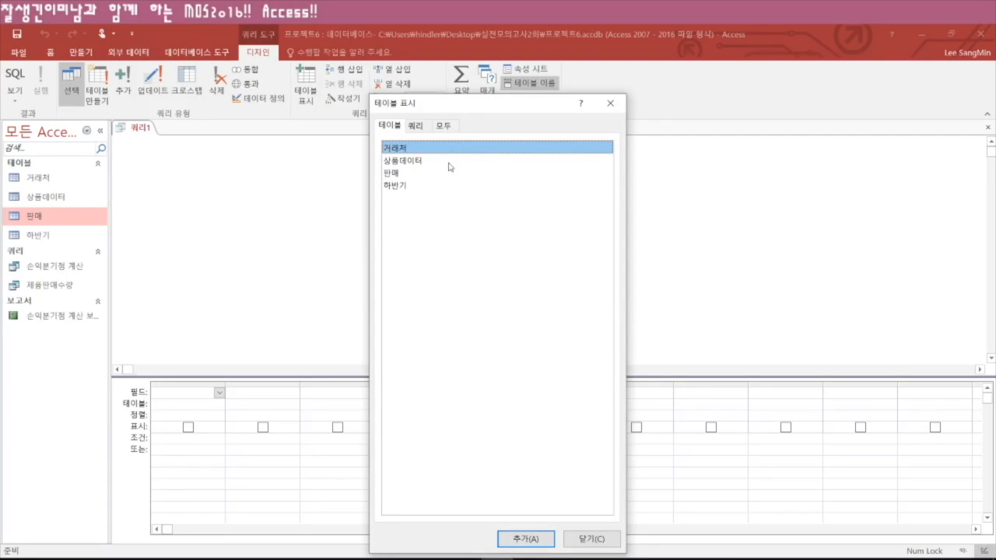
double_click(403, 188)
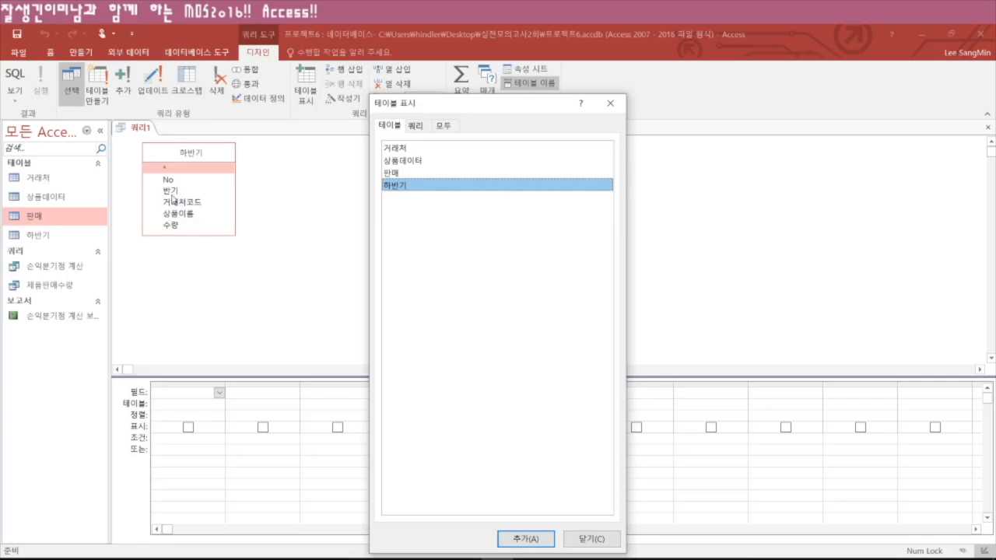
left_click(593, 537)
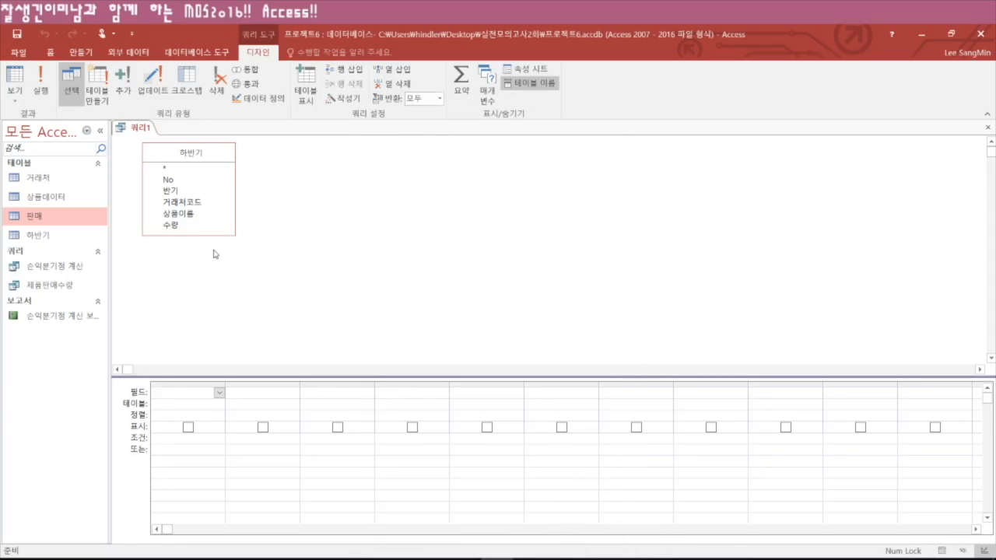
- Add the 반기, 거래처코드, 상품이름 and 수량 fields of 하반기 to the query grid
double_click(172, 191)
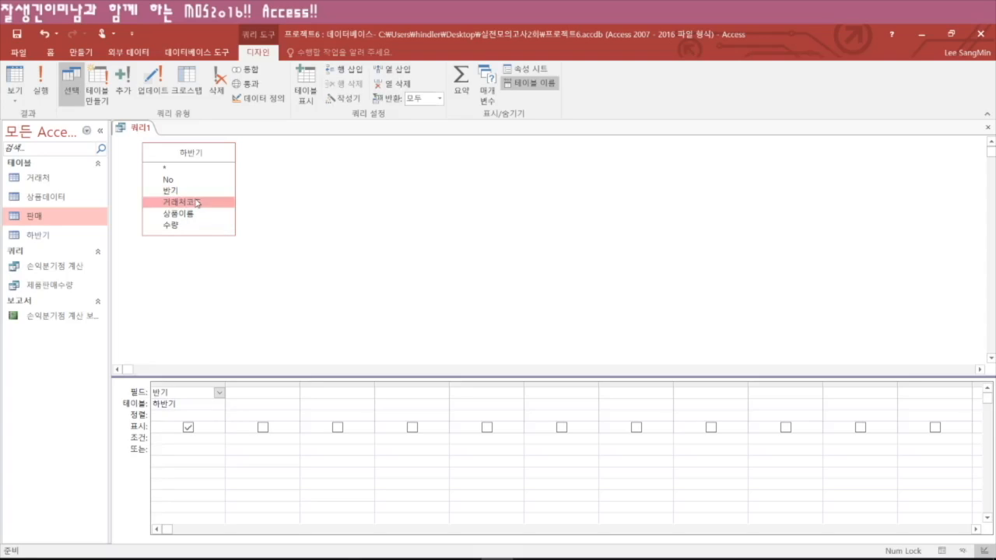
double_click(194, 202)
left_click(190, 220)
double_click(190, 219)
double_click(170, 225)
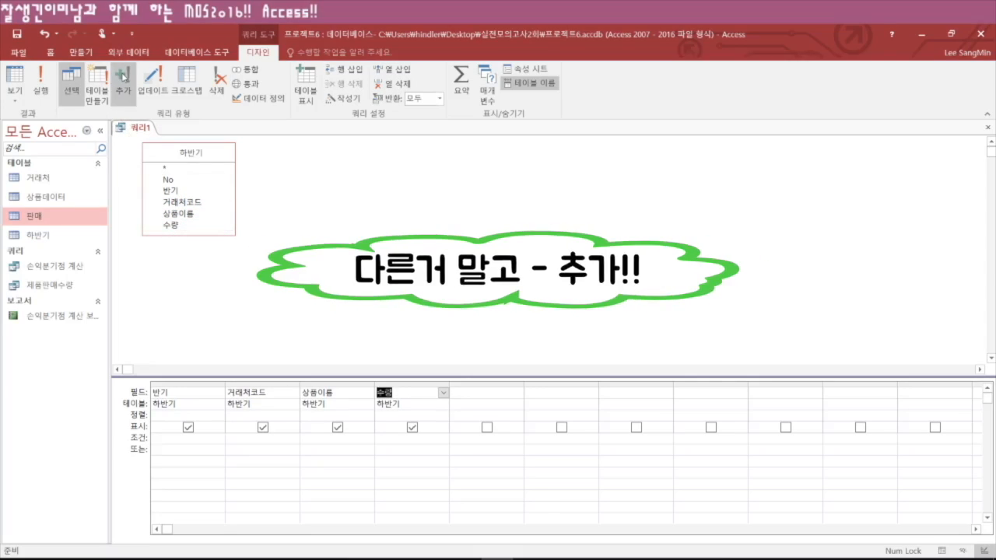
- Turn the query into an append query that adds records to the 판매 table of the current database
left_click(123, 77)
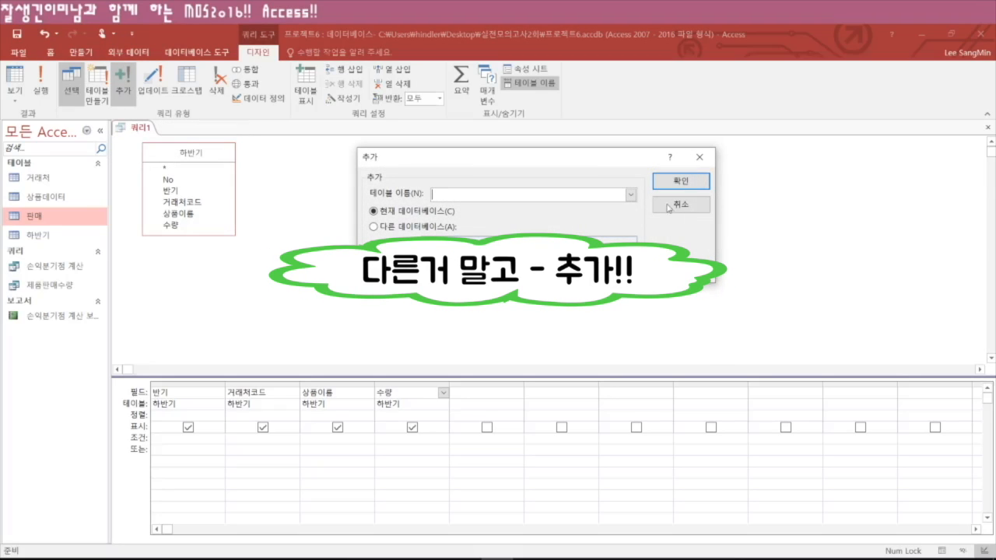
left_click(631, 195)
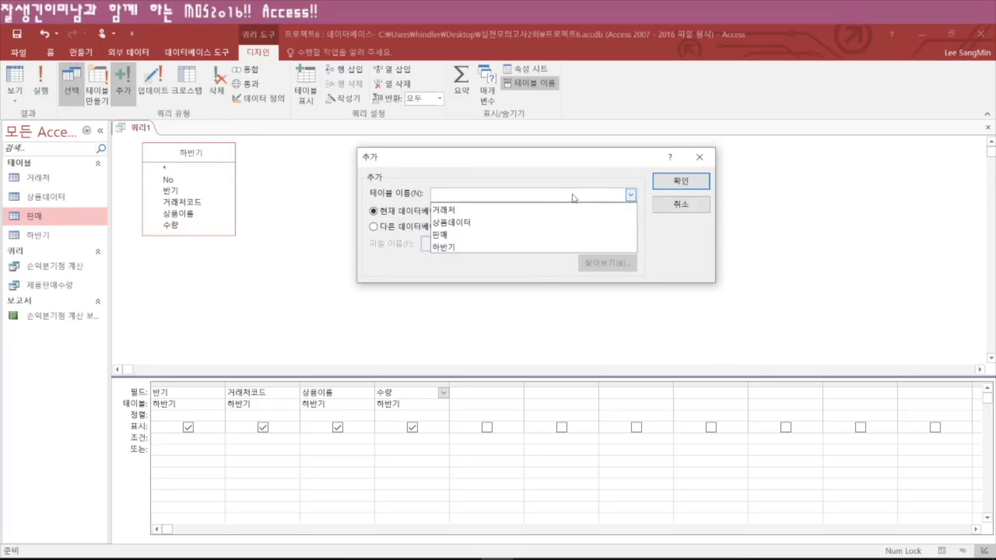
left_click(464, 235)
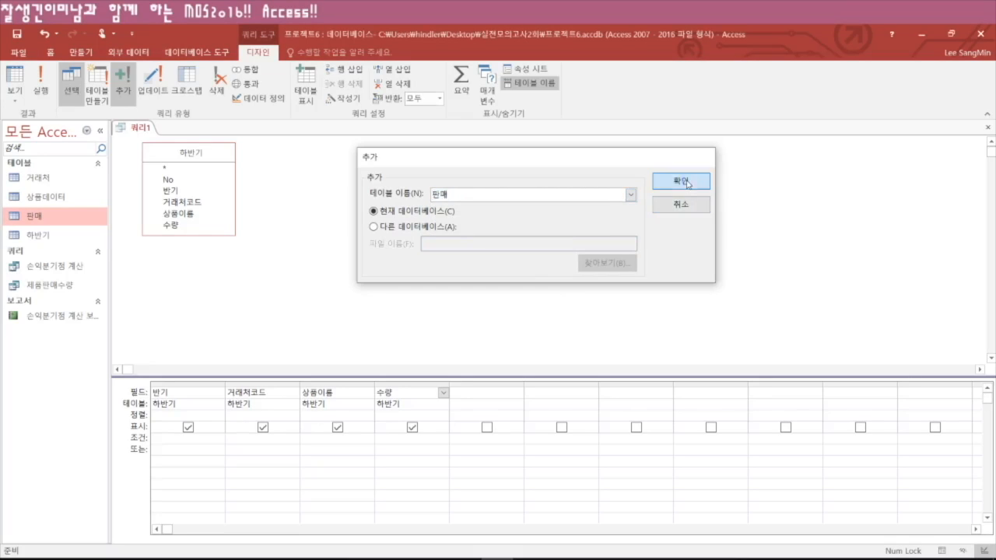
left_click(681, 182)
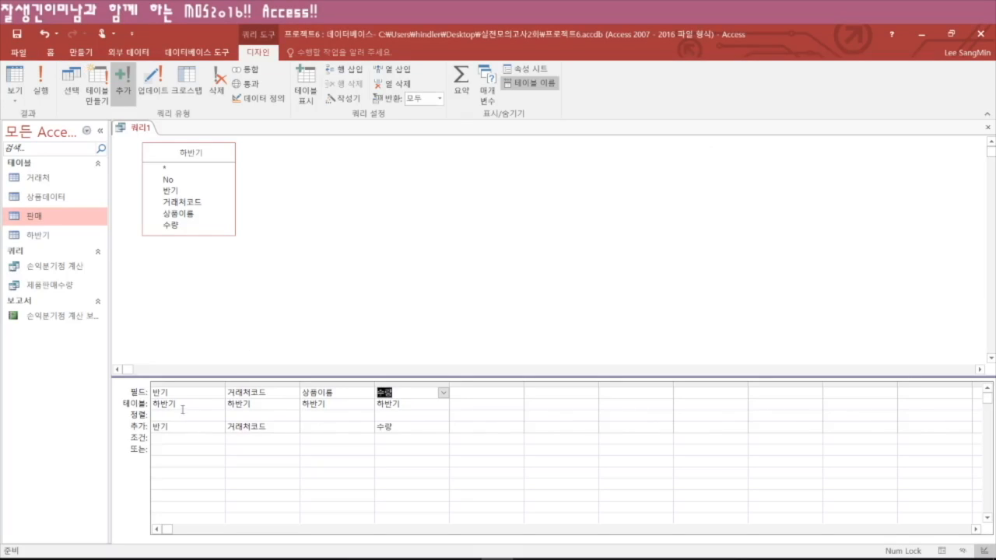
- Map the 상품이름 column to the 상품명 field of the 판매 table and run the append query
left_click(347, 430)
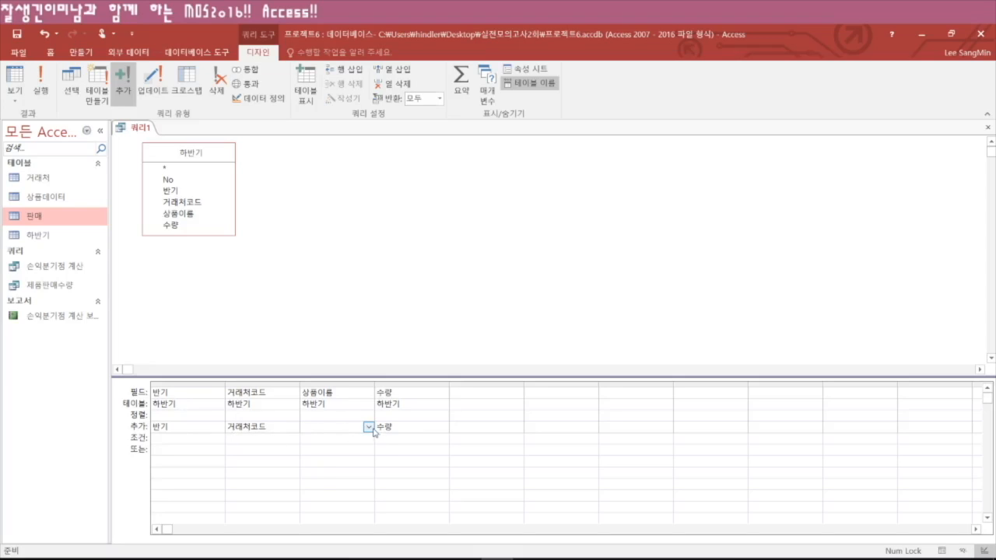
left_click(369, 428)
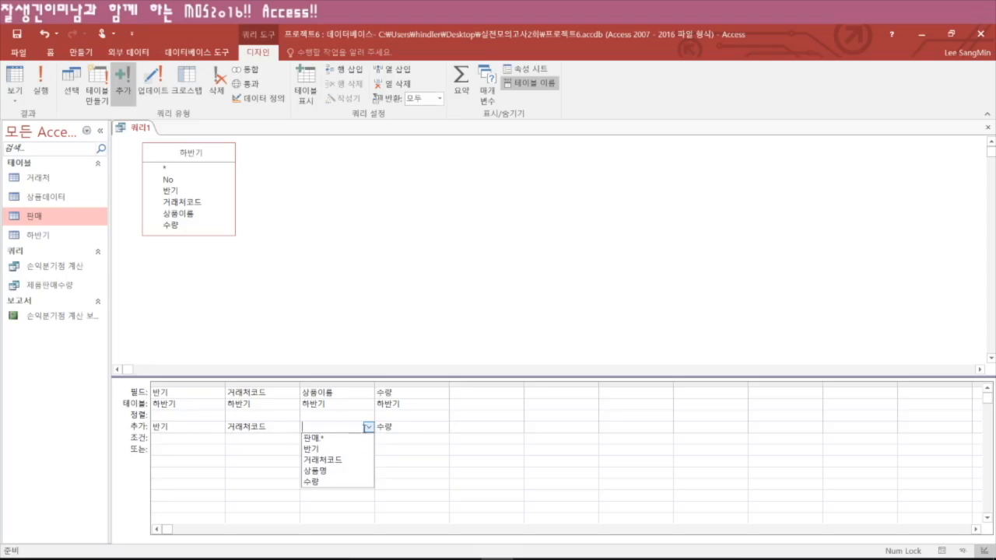
left_click(336, 471)
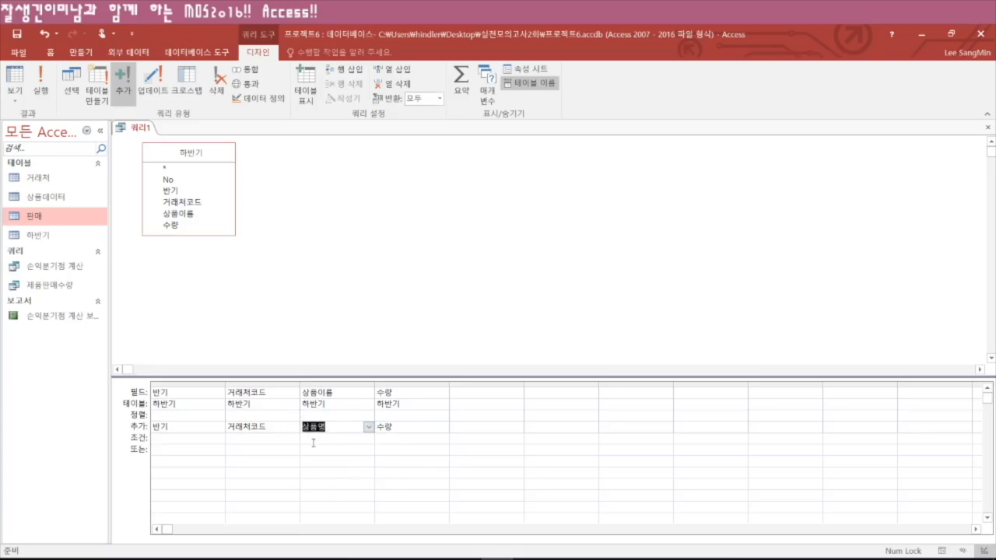
left_click(41, 86)
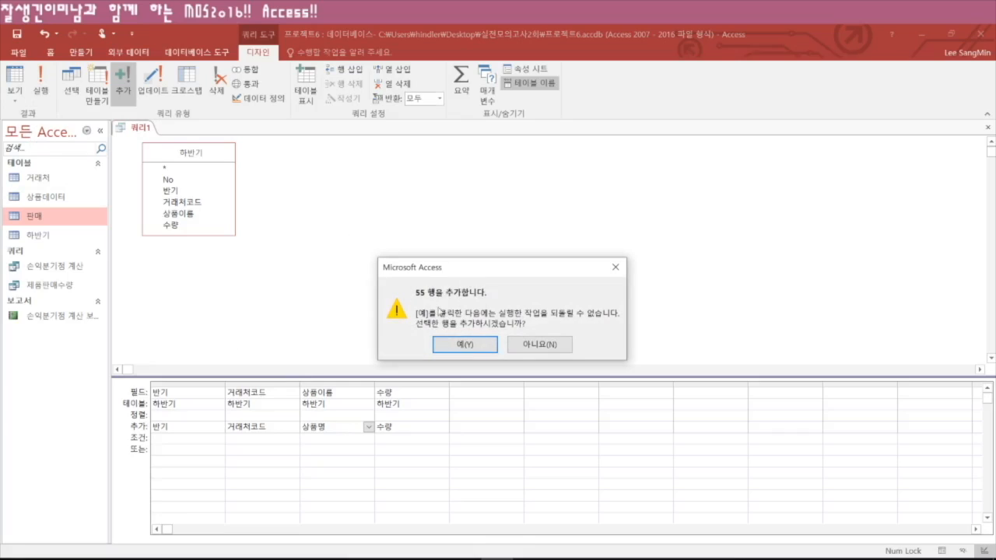
left_click(464, 343)
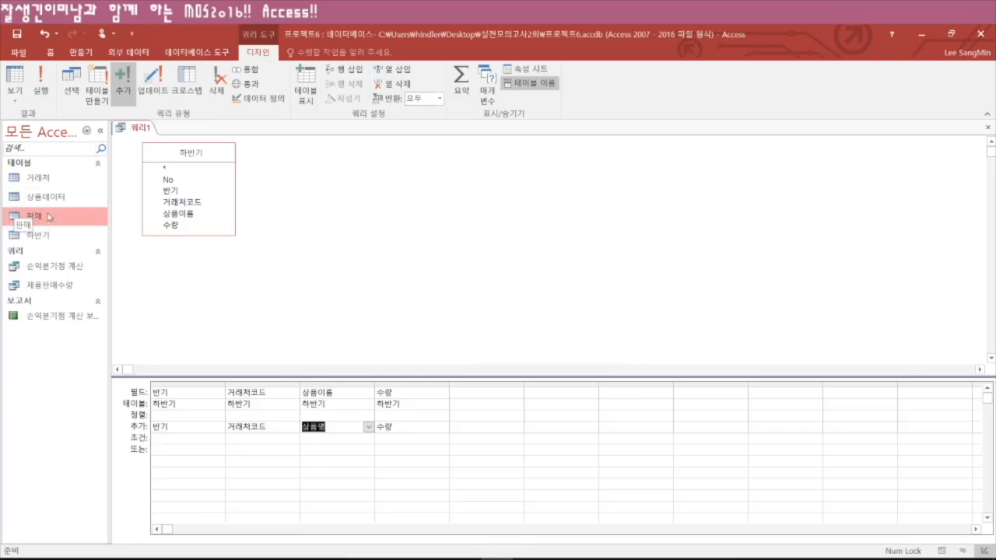
- Save the append query as 하반기 판매 추가 and close it
right_click(135, 129)
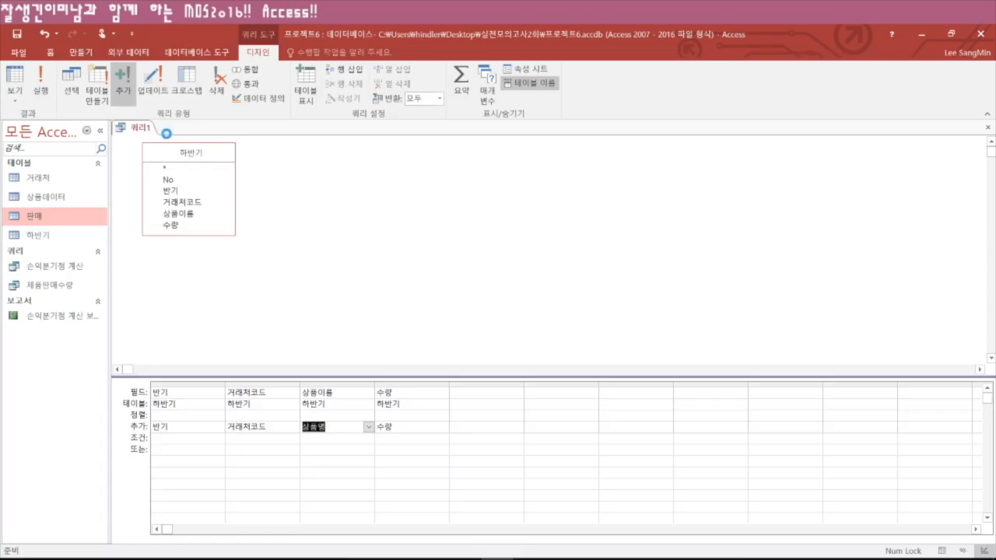
left_click(201, 140)
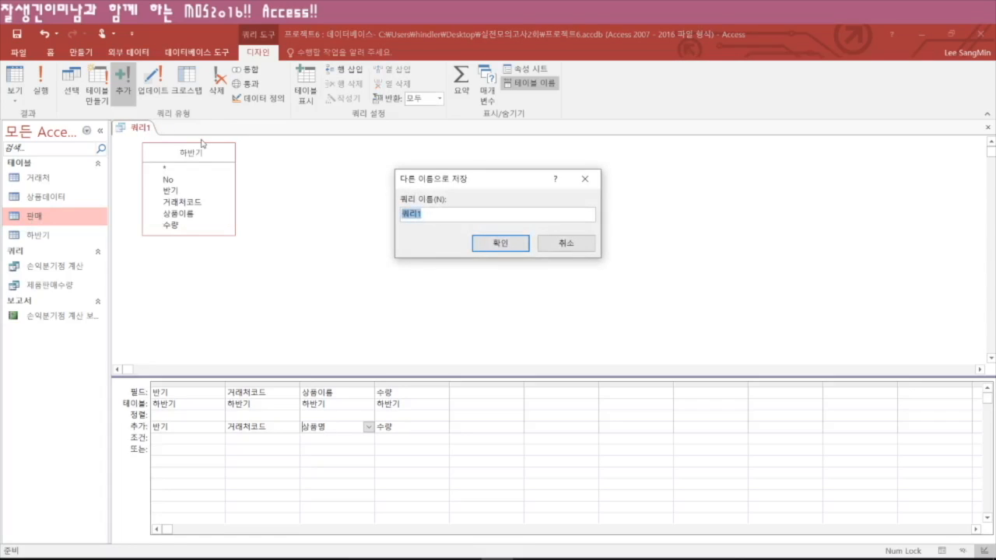
type("gk")
type("하반기")
key("BackSpace")
key("BackSpace")
key("BackSpace")
key("BackSpace")
type("합반기 판매 추가")
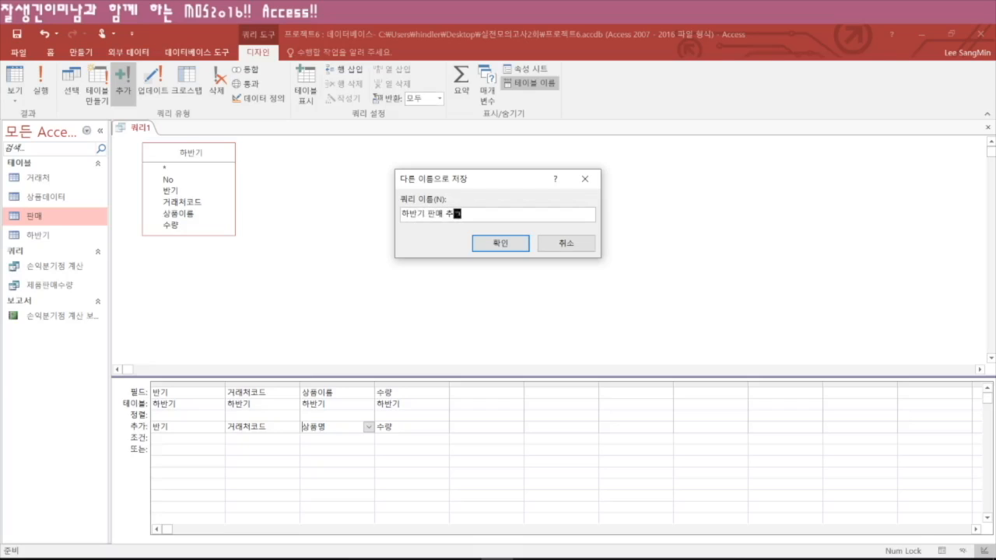
key("Return")
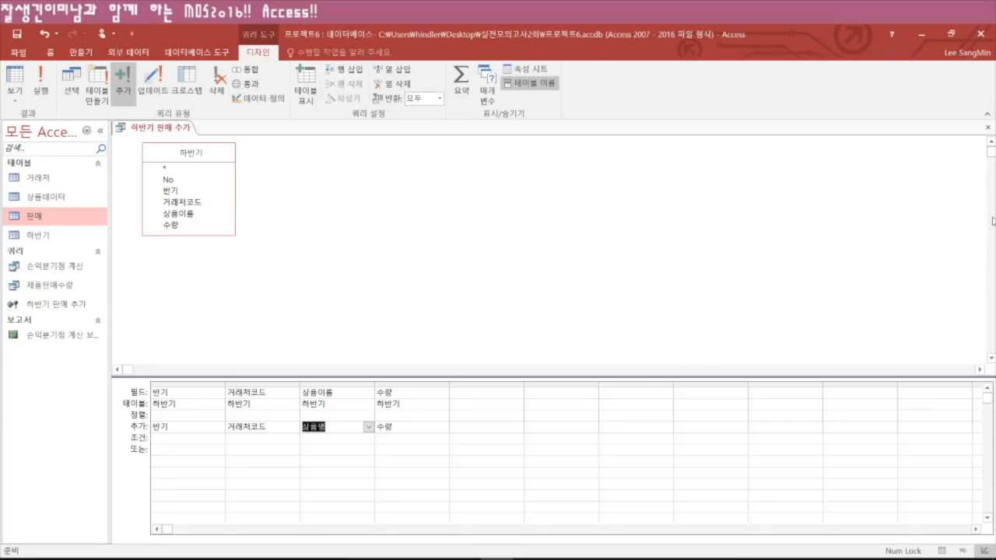
left_click(987, 127)
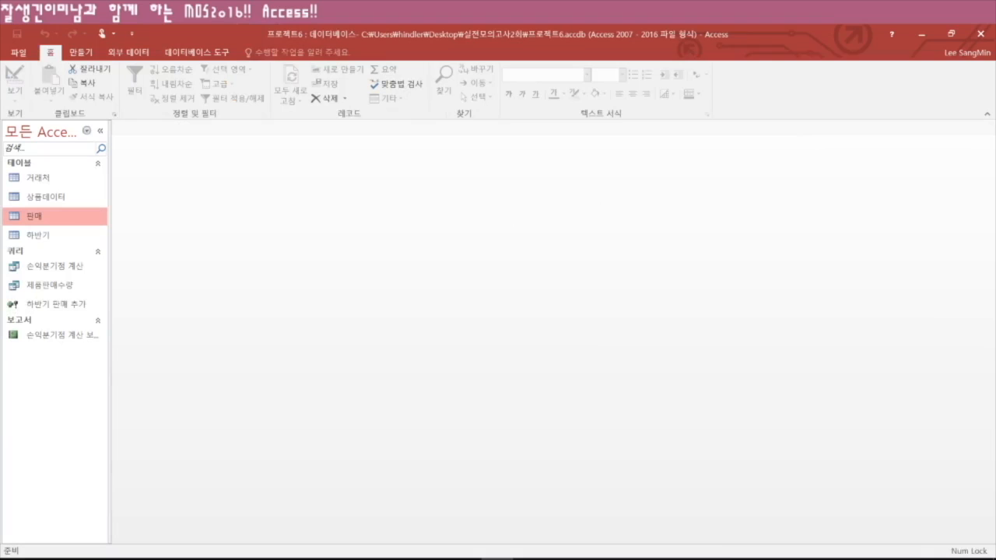
- Review the records of the 판매 table in Datasheet view to check the appended rows
double_click(29, 217)
scroll(301, 355, "down", 6)
scroll(293, 425, "down", 12)
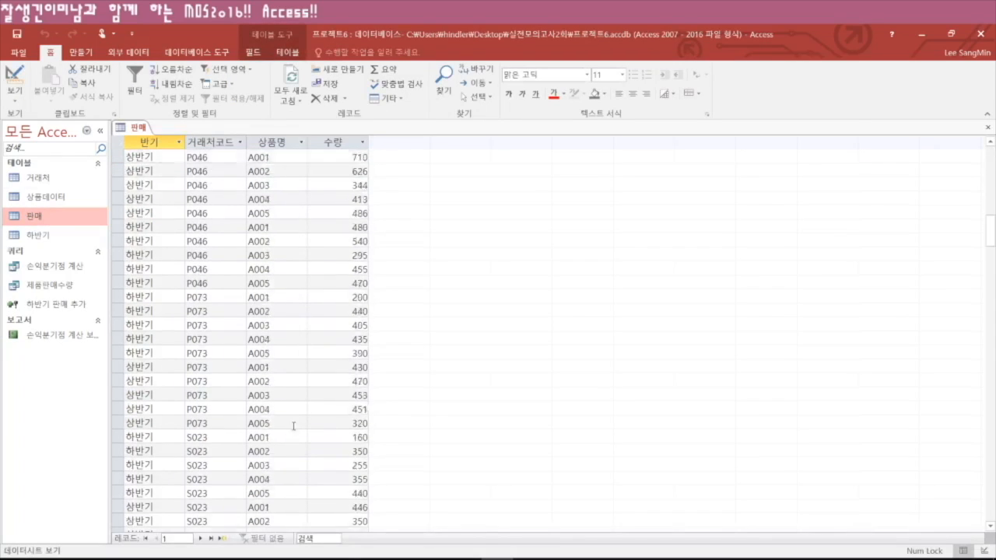
scroll(293, 426, "up", 20)
scroll(293, 426, "up", 5)
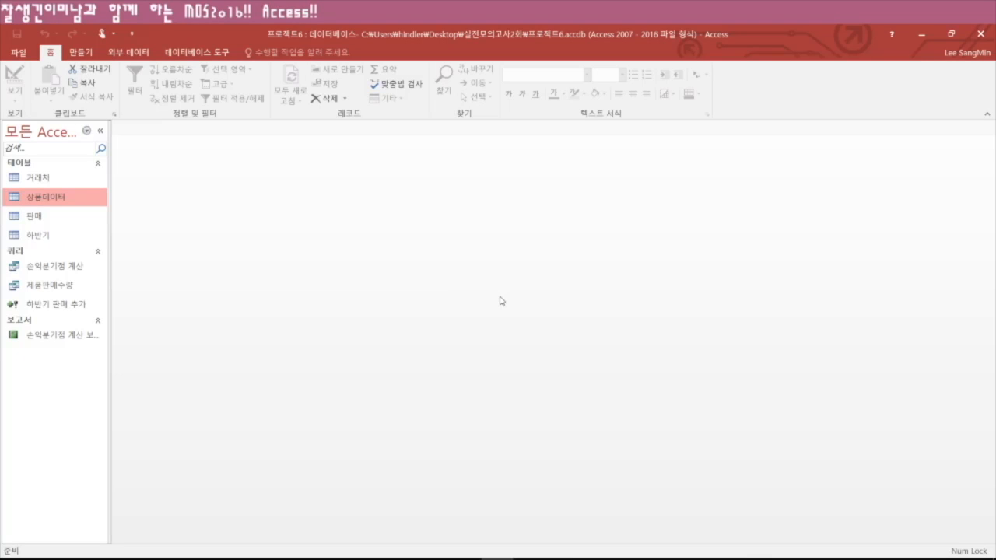
- Set the caption of the 변동비(개당) field in the 상품데이터 table to 개당 변동비, then save and close the table
double_click(48, 197)
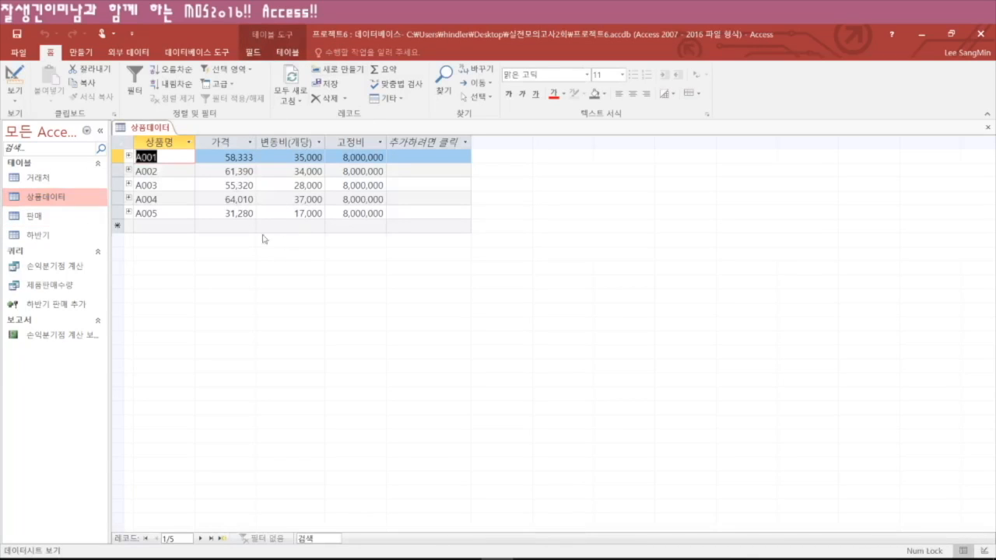
right_click(43, 198)
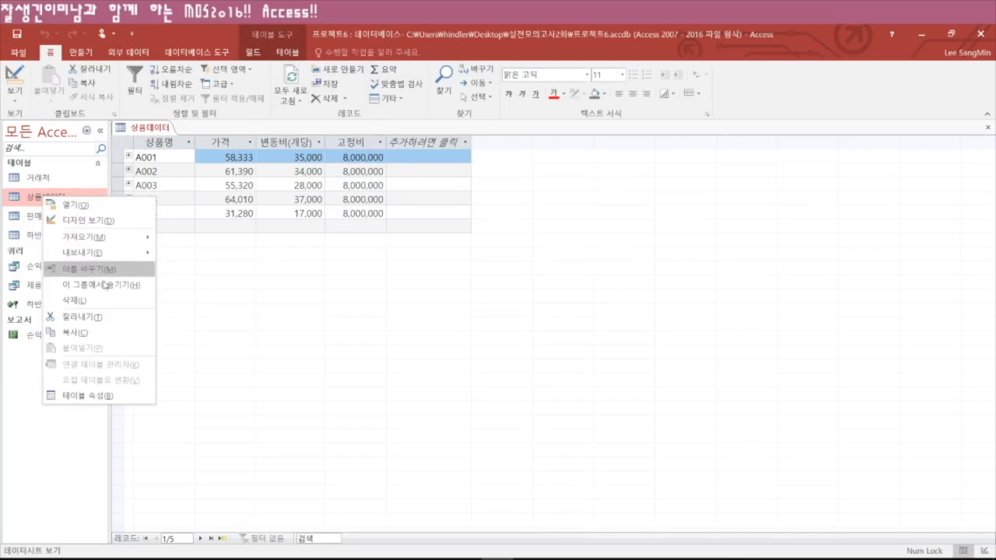
left_click(90, 220)
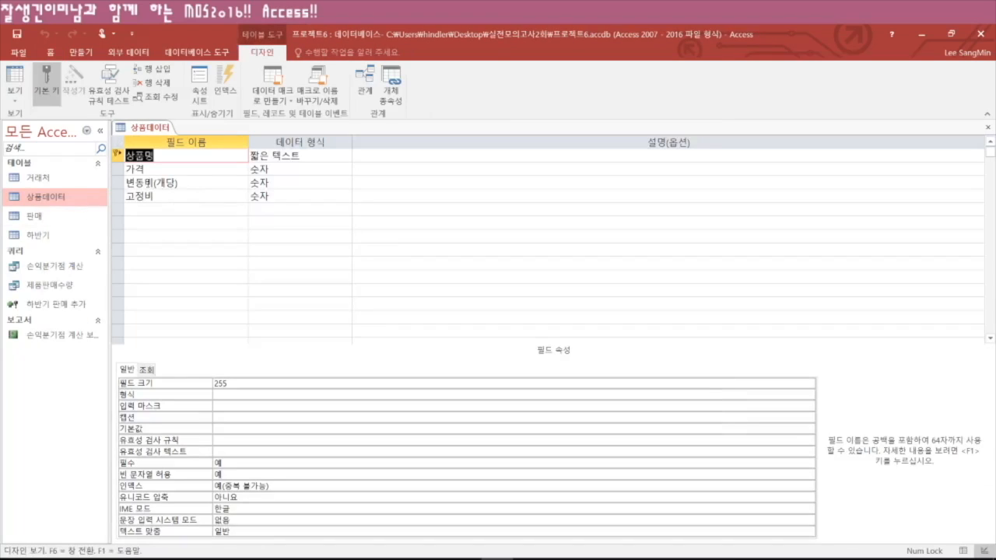
left_click(118, 182)
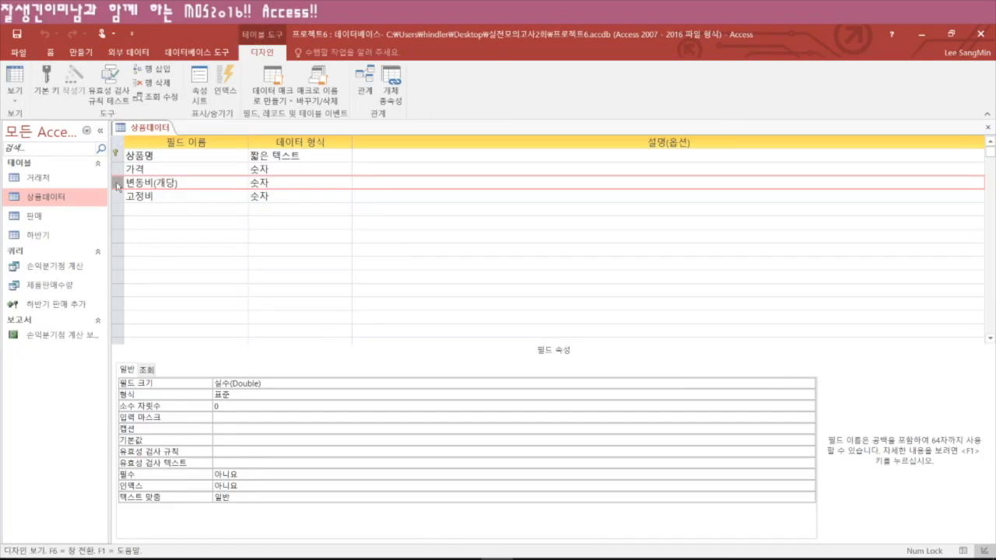
left_click(229, 429)
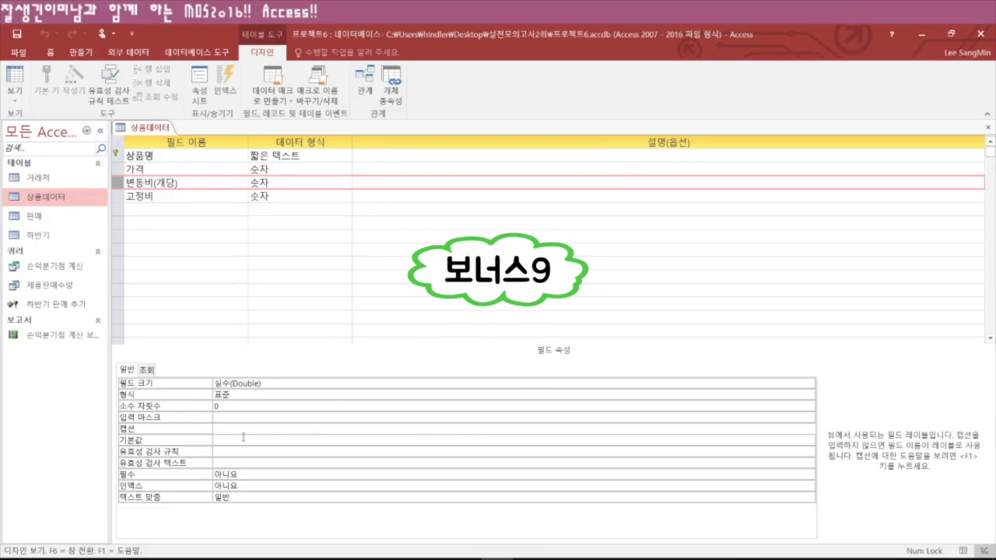
type("개당 변동비")
left_click(244, 437)
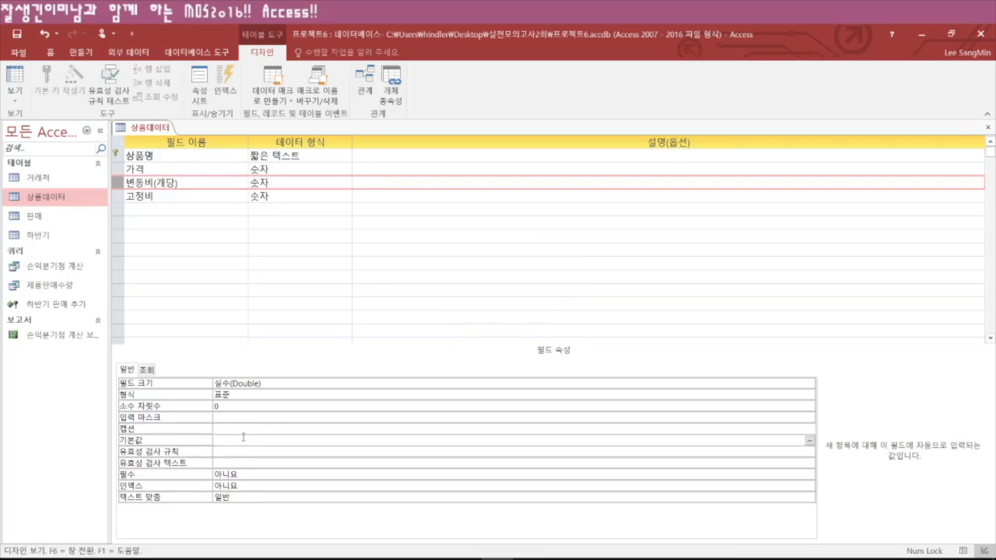
left_click(990, 129)
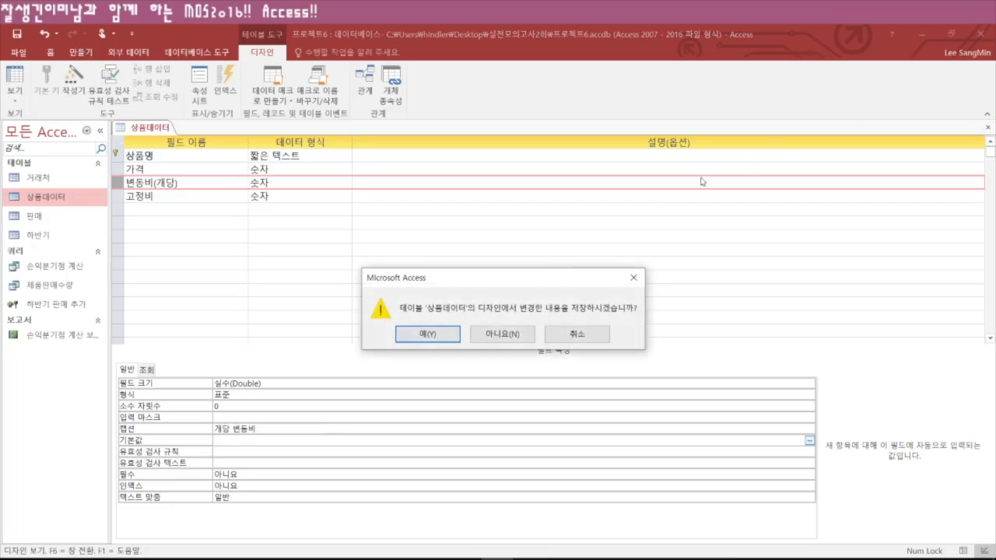
left_click(450, 336)
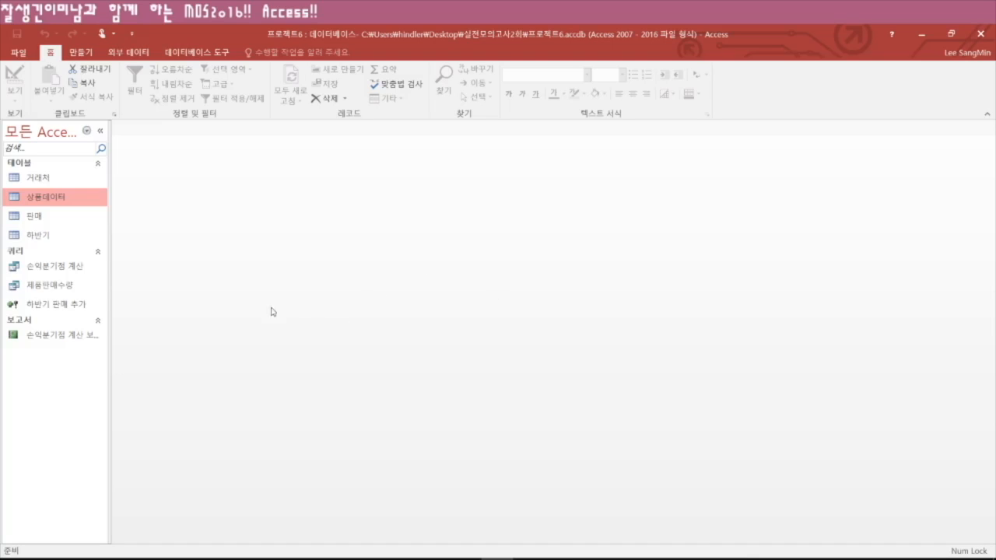
- In the design of the 제품판매수량 query, sort 상품명 ascending (오름차순) and 수량 descending (내림차순)
left_click(40, 289)
right_click(40, 288)
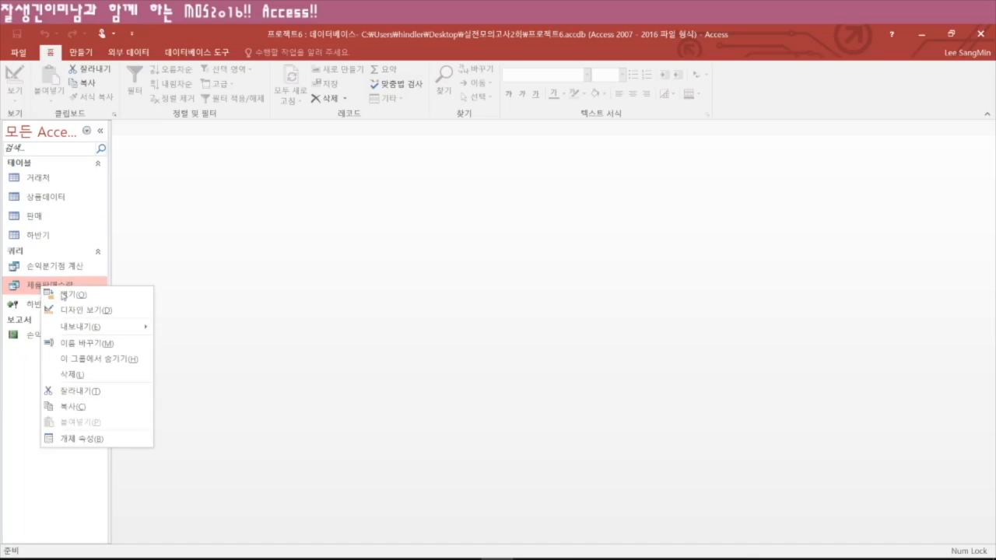
left_click(75, 310)
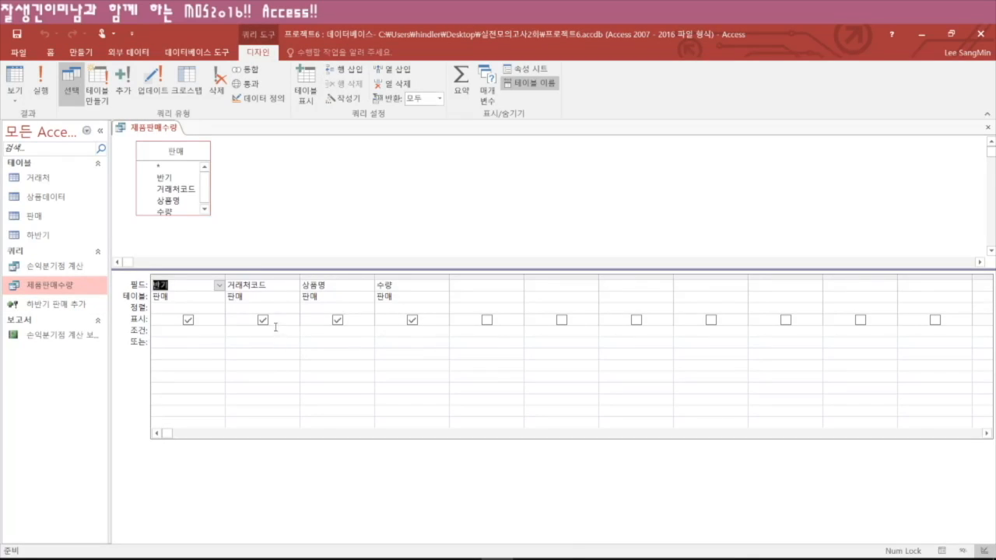
left_click(325, 309)
left_click(368, 308)
left_click(352, 319)
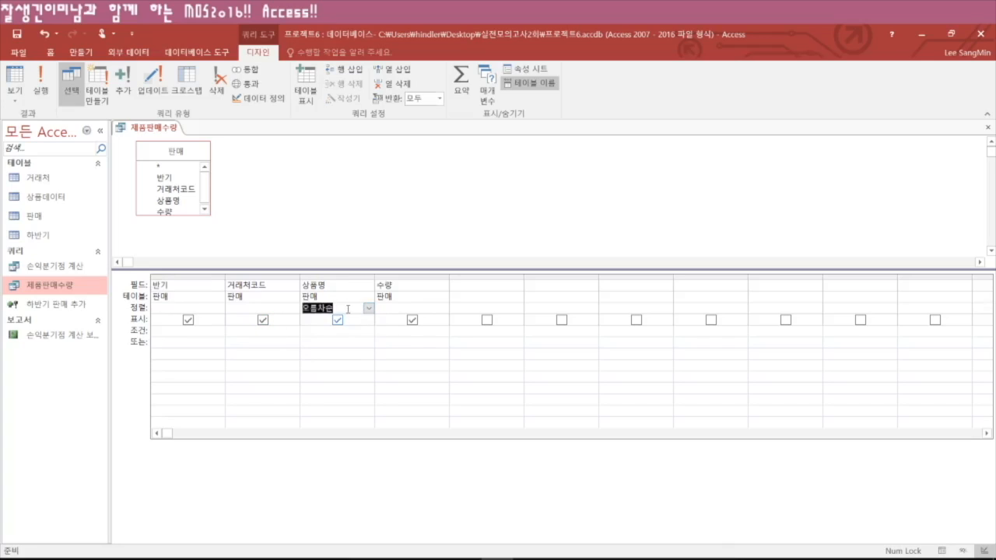
left_click(430, 308)
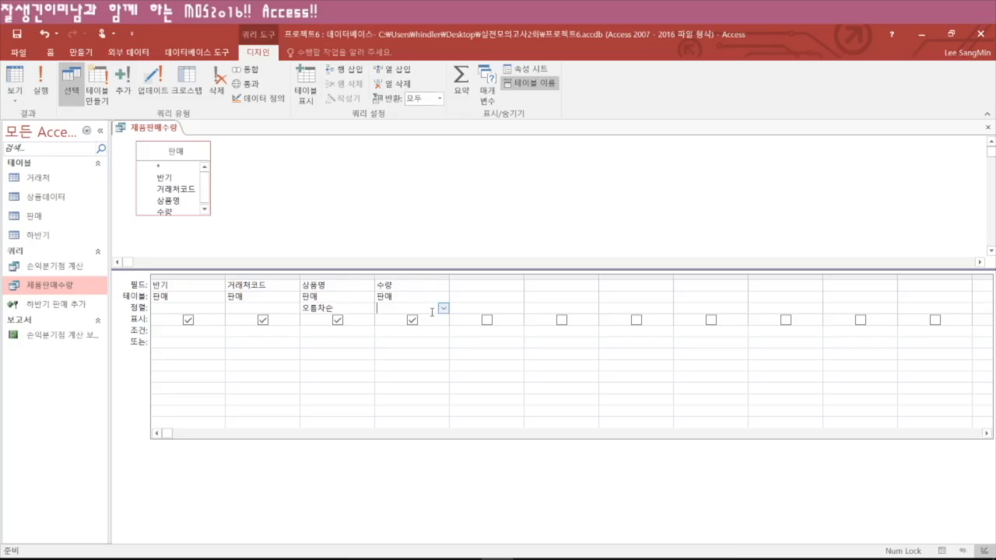
left_click(443, 308)
left_click(405, 335)
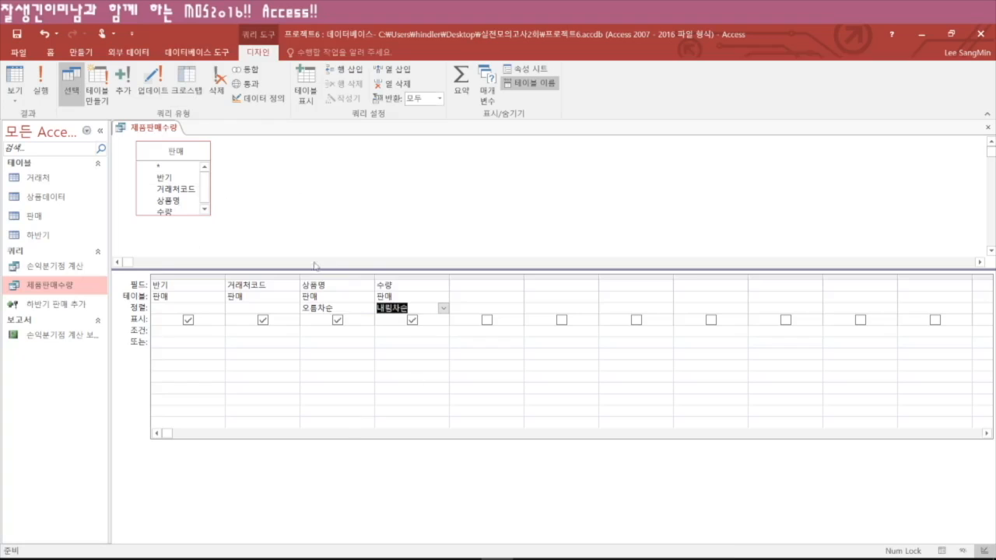
- Run the 제품판매수량 query, then close it and save its design changes
left_click(39, 84)
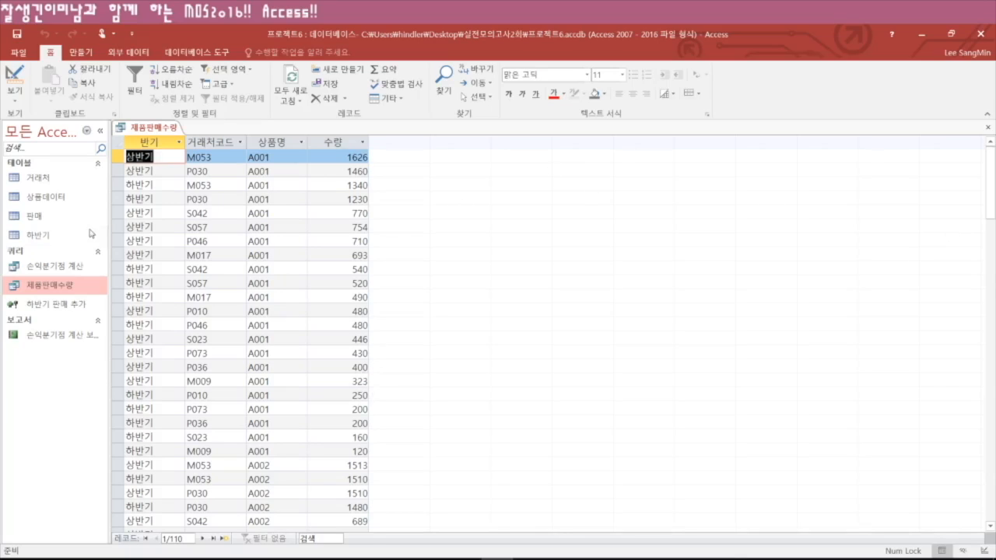
left_click(987, 127)
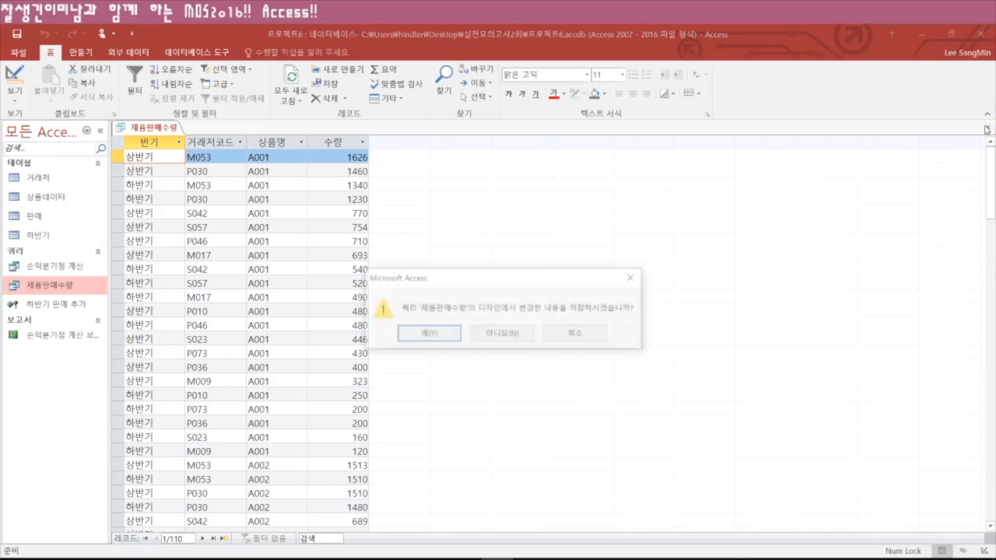
left_click(427, 334)
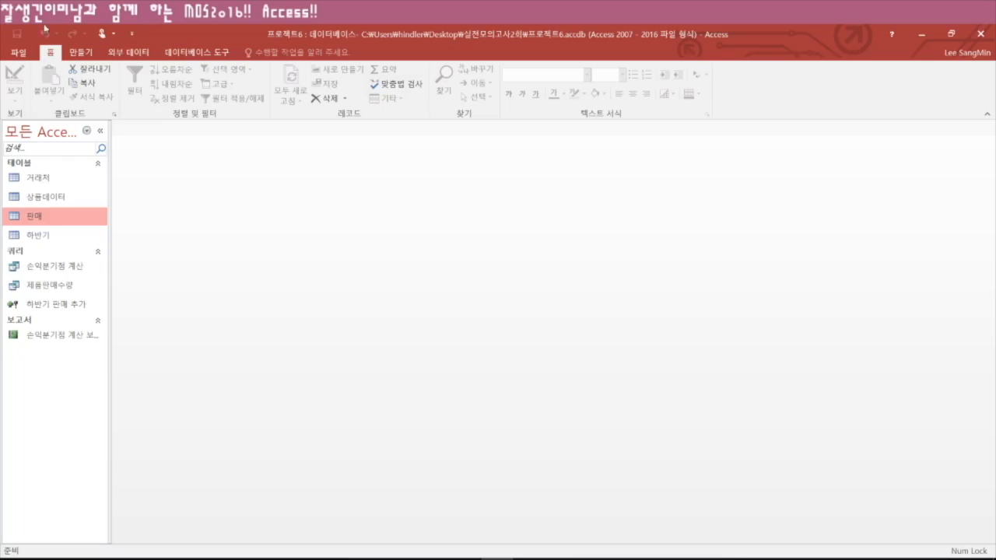
- Create a new blank form in Design view
left_click(80, 52)
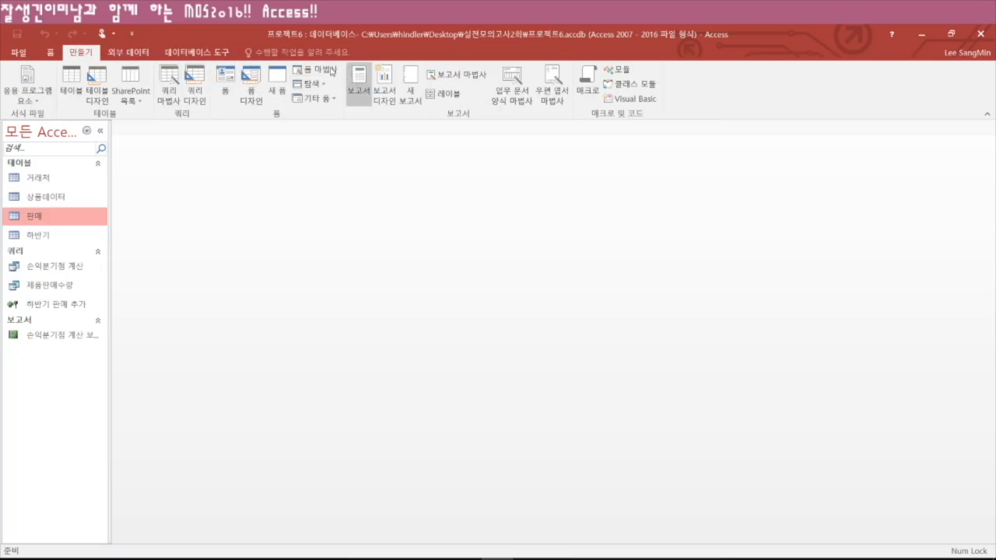
left_click(249, 84)
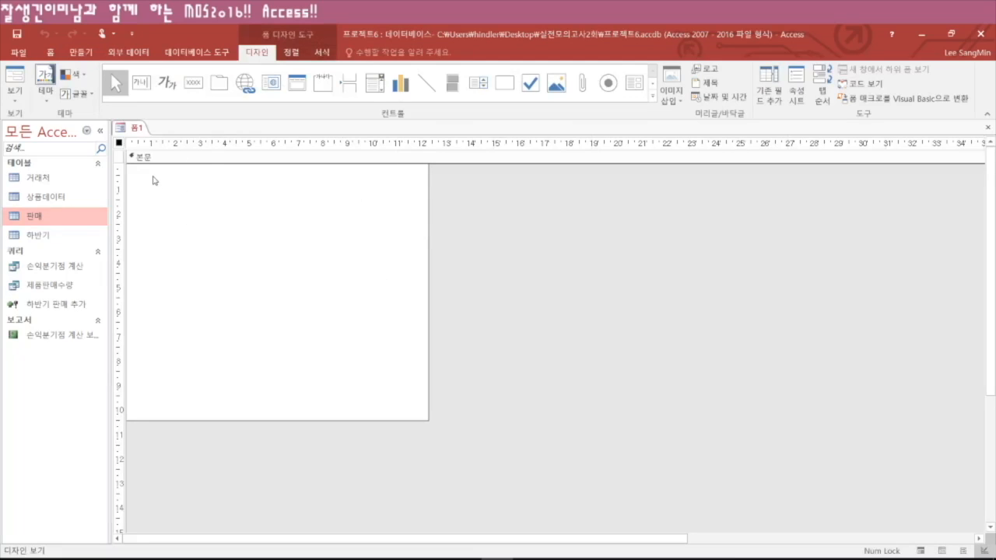
left_click(199, 203)
- Add the 상품명 and 가격 fields of the 상품데이터 table to the form's detail section
left_click(769, 84)
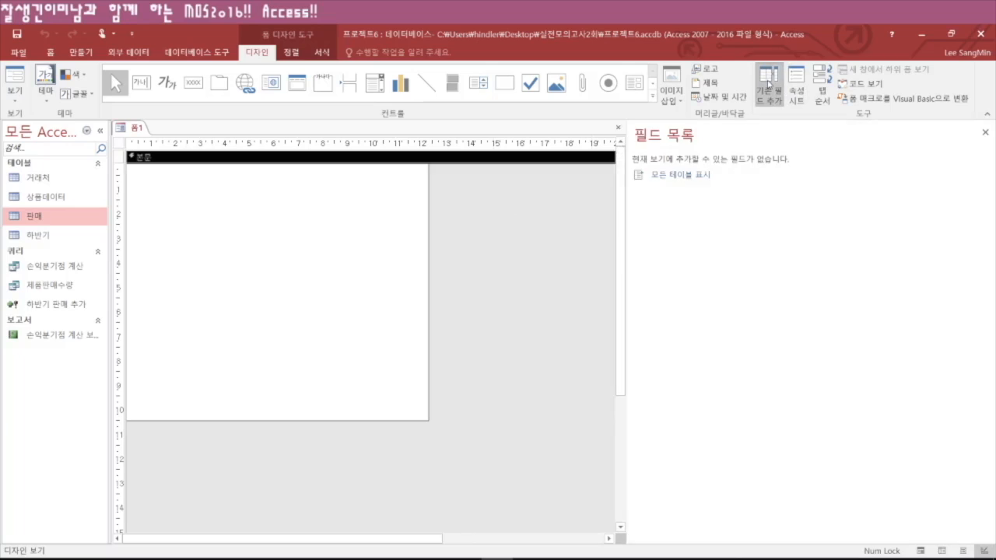
left_click(681, 174)
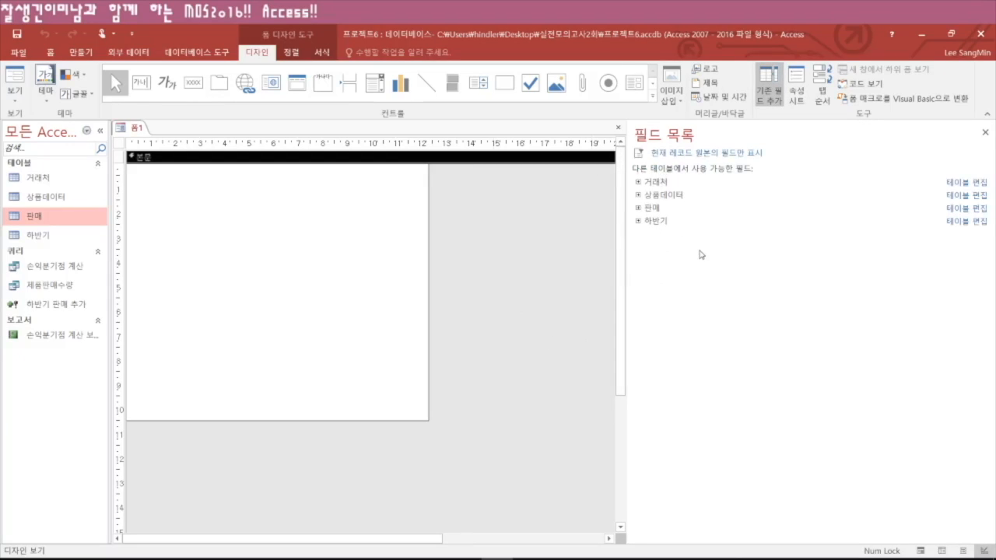
left_click(638, 195)
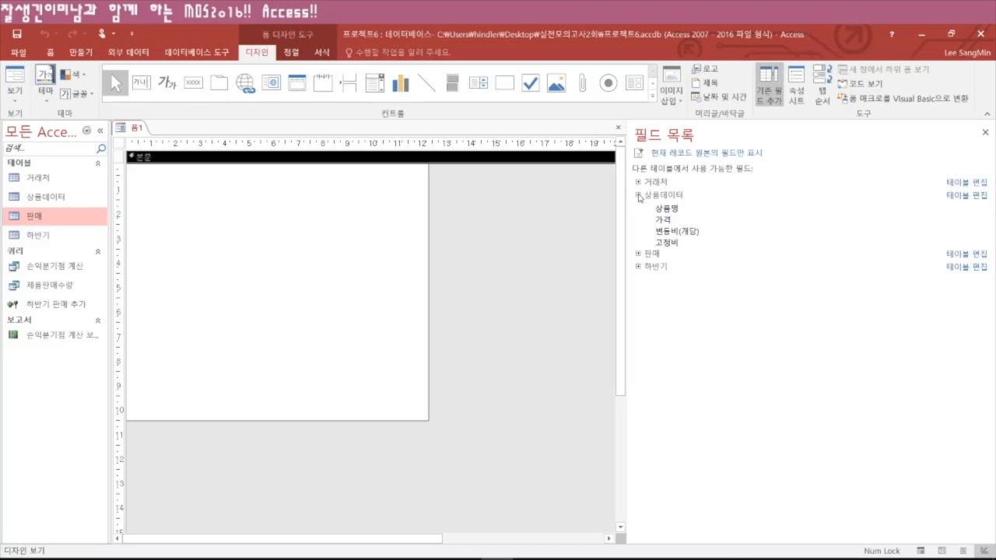
double_click(667, 210)
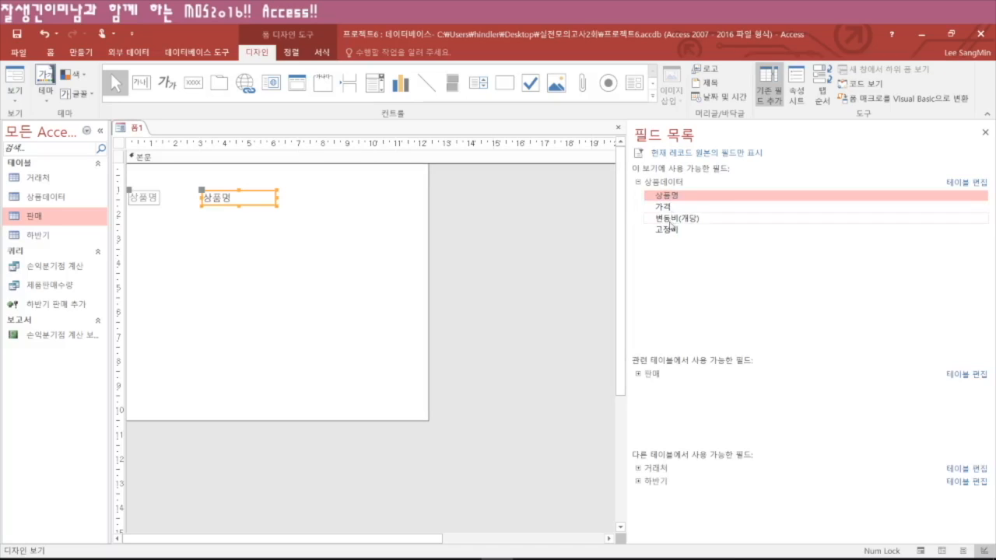
double_click(666, 208)
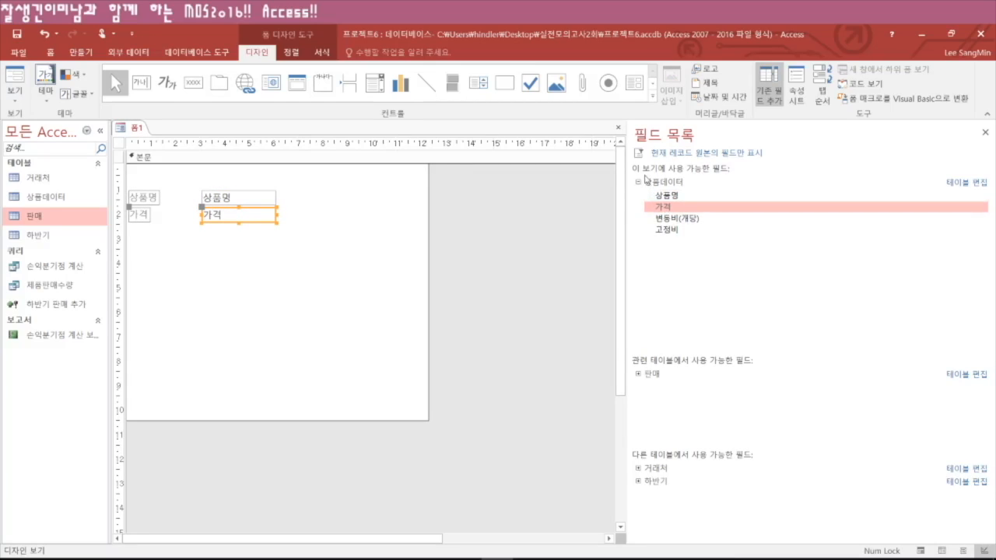
- Add the 반기, 거래처코드 and 수량 fields of the related 판매 table to the form's detail section
left_click(638, 182)
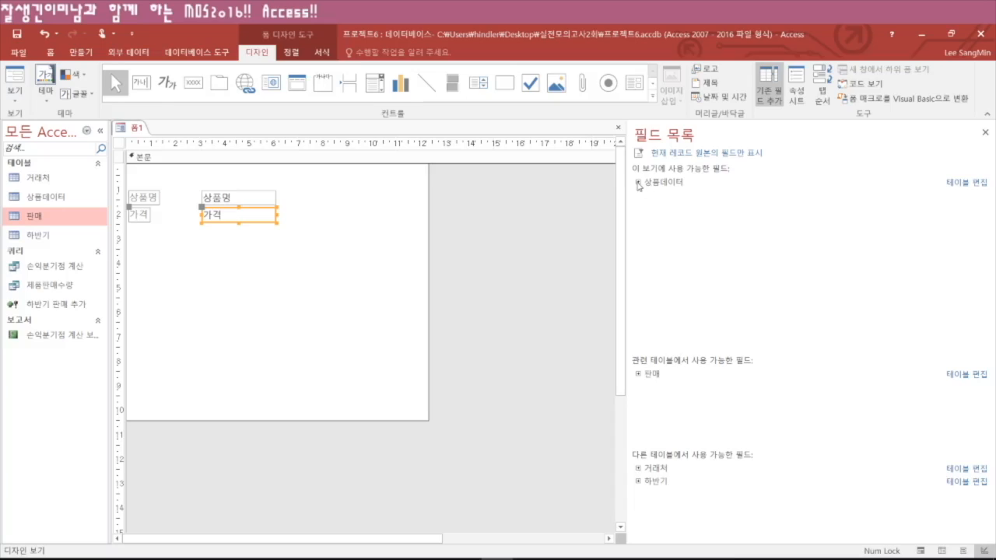
left_click(638, 374)
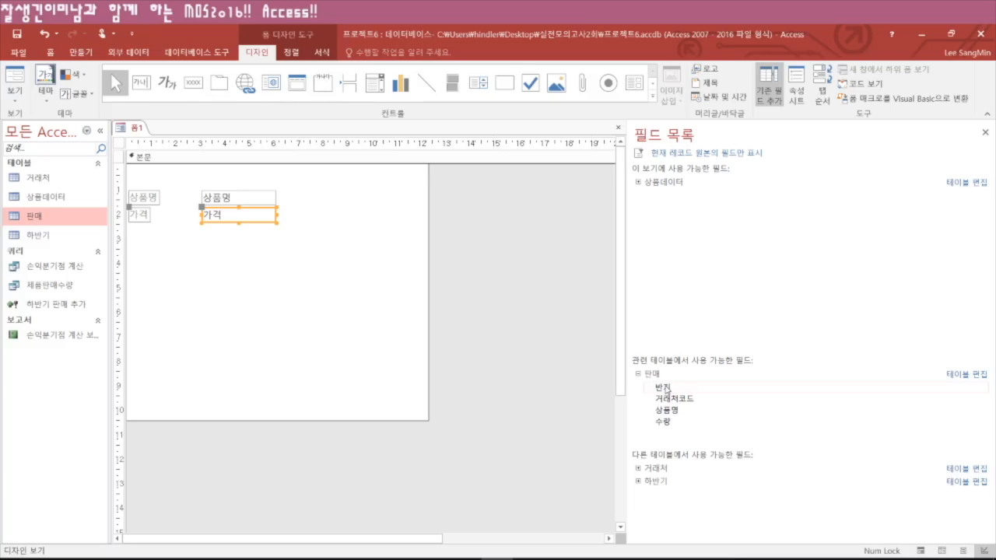
double_click(665, 388)
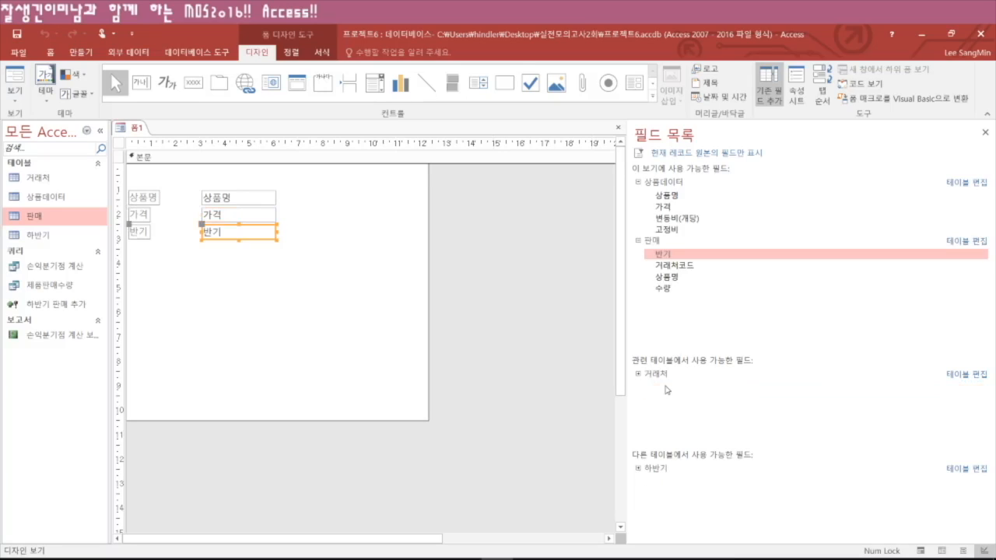
double_click(680, 267)
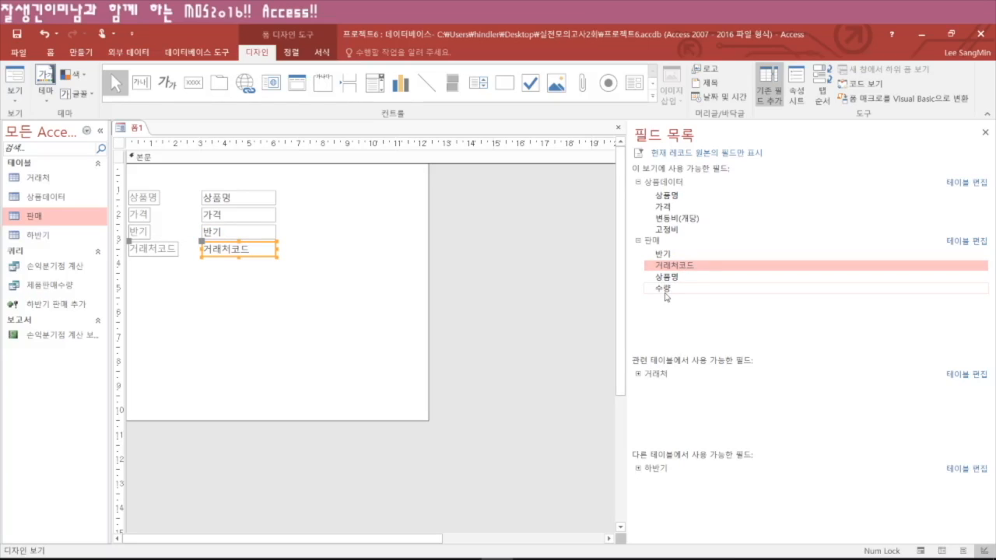
double_click(665, 289)
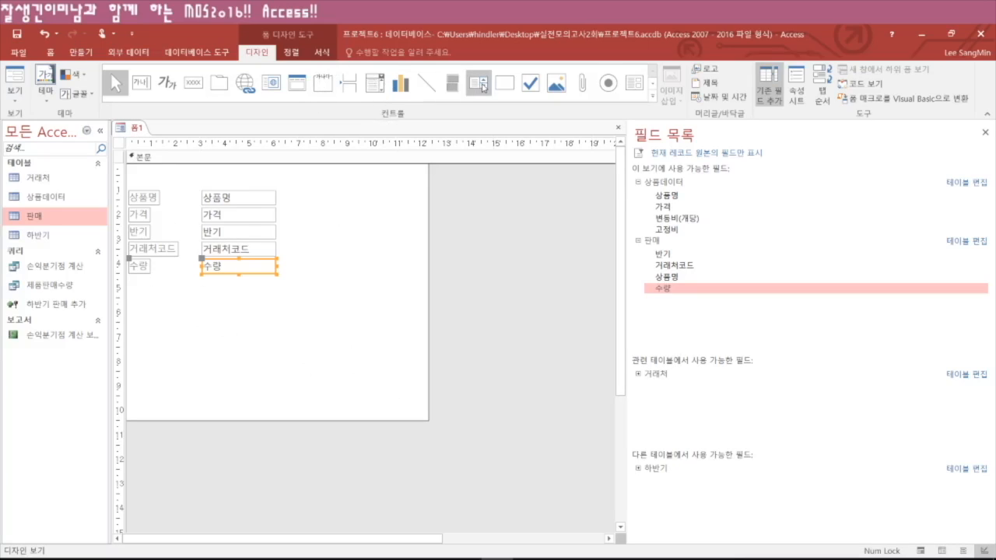
- Draw a subform about 10 cm wide and 5 cm high below the 수량 field, based on existing tables and queries
left_click(635, 84)
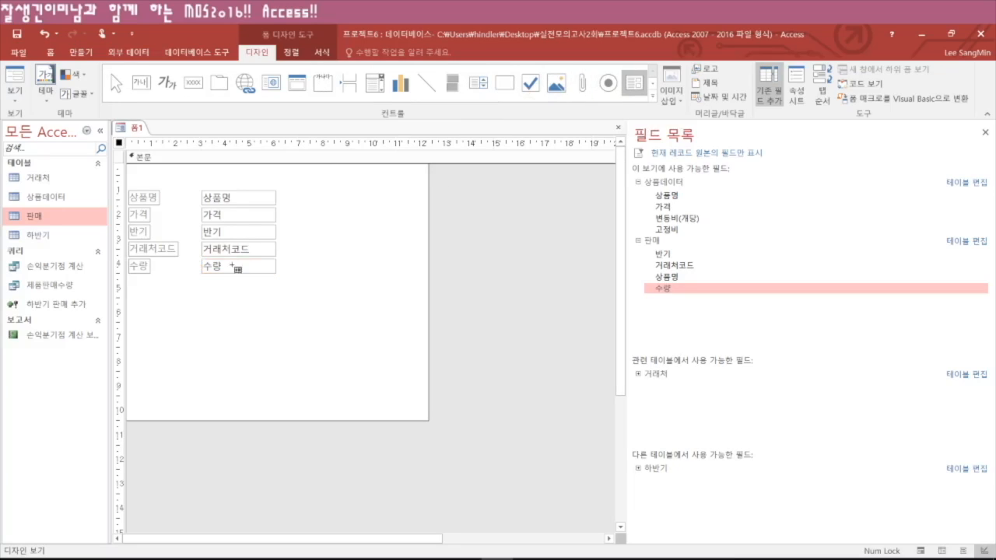
left_click_drag(131, 285, 380, 407)
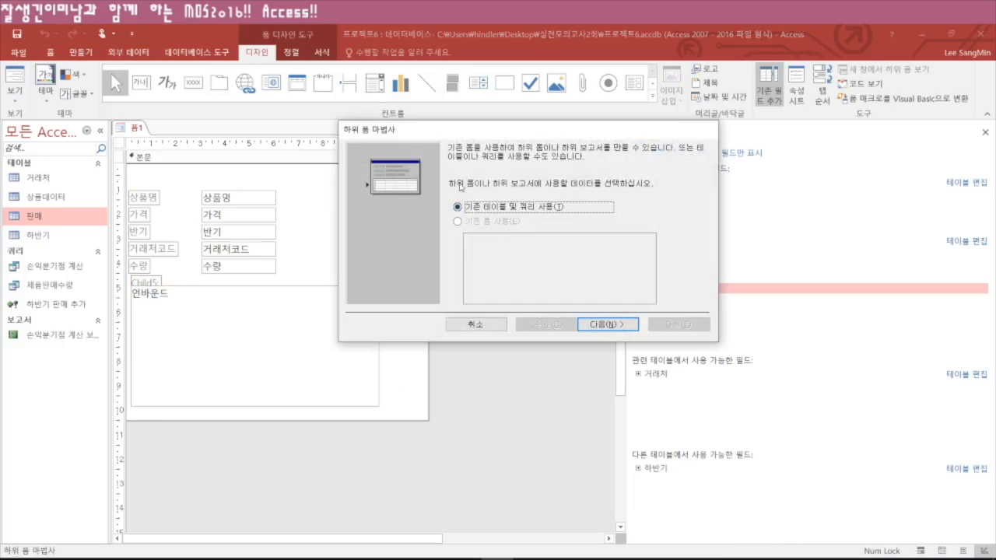
left_click_drag(506, 137, 360, 77)
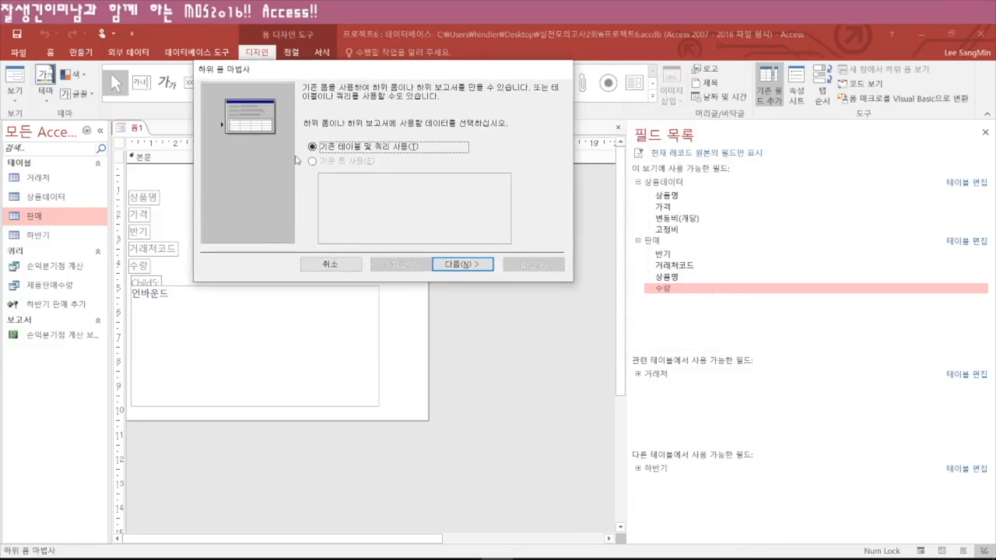
left_click(470, 266)
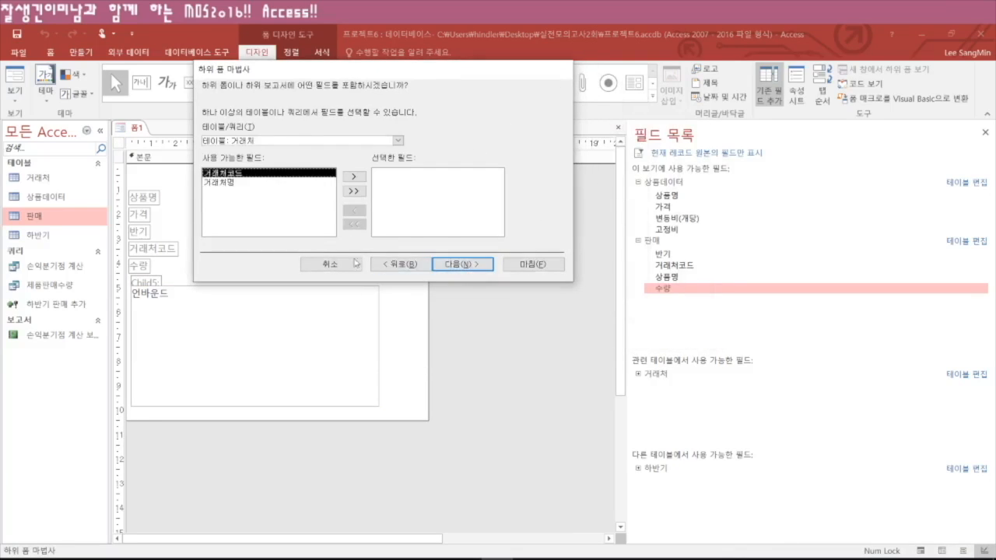
- Include the 반기, 거래처코드 and 수량 fields of the 판매 table in the subform
left_click(398, 141)
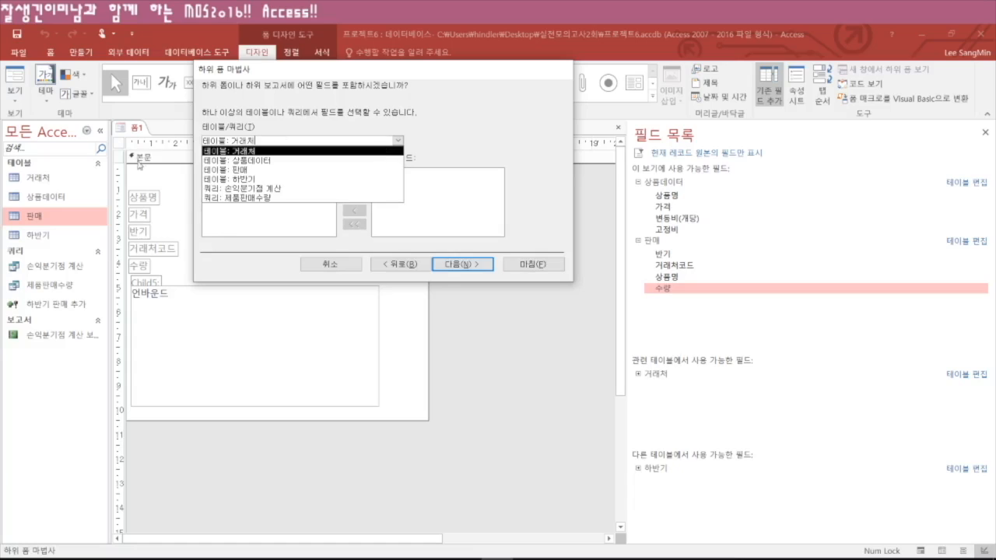
left_click(246, 170)
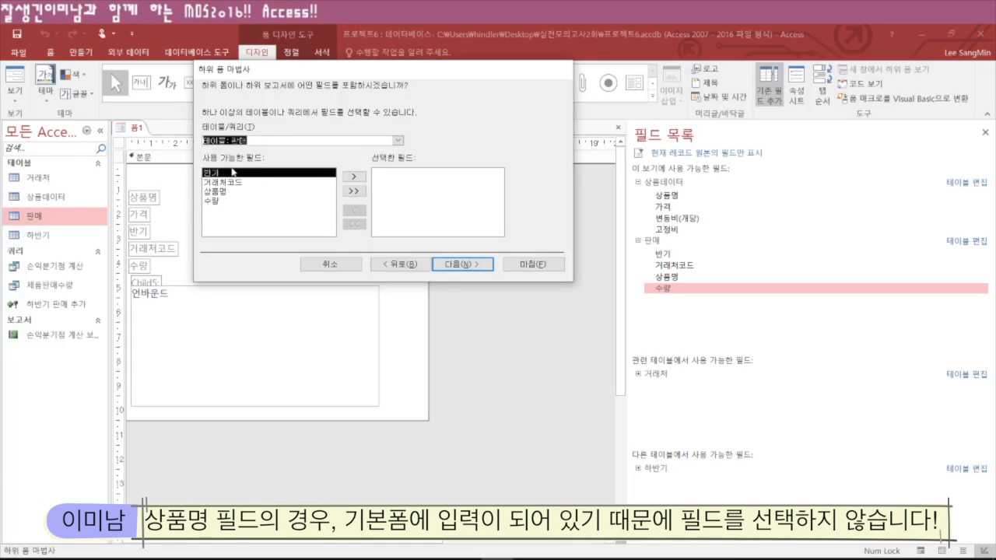
left_click(353, 177)
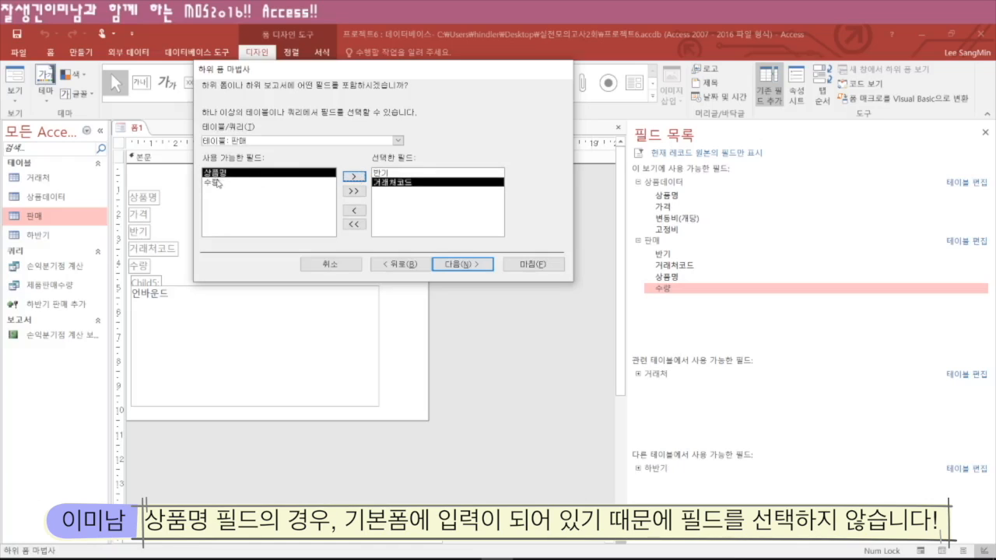
left_click(218, 183)
left_click(354, 177)
left_click(476, 269)
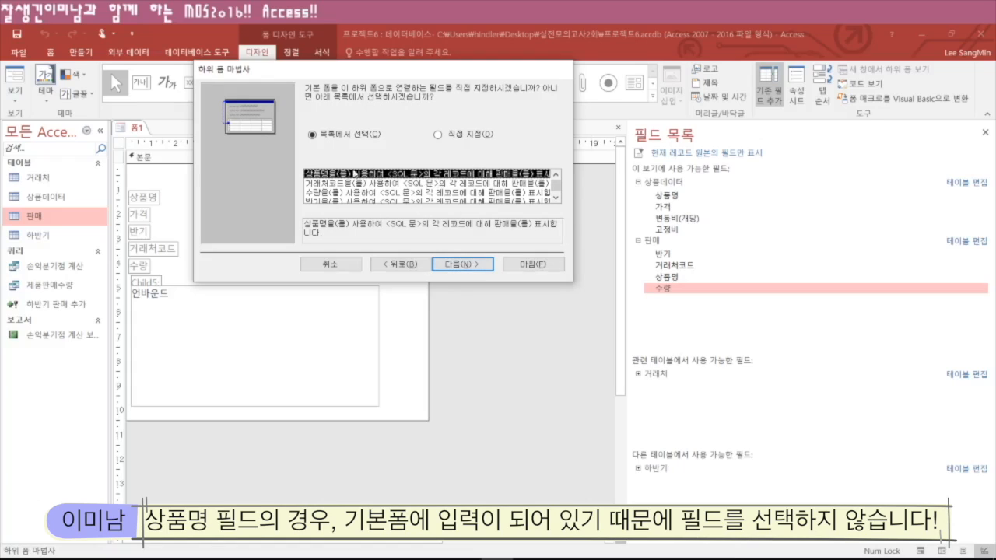
- Link the subform to the main form by 상품명 and finish it with the name 판매 폼
left_click_drag(339, 70, 404, 107)
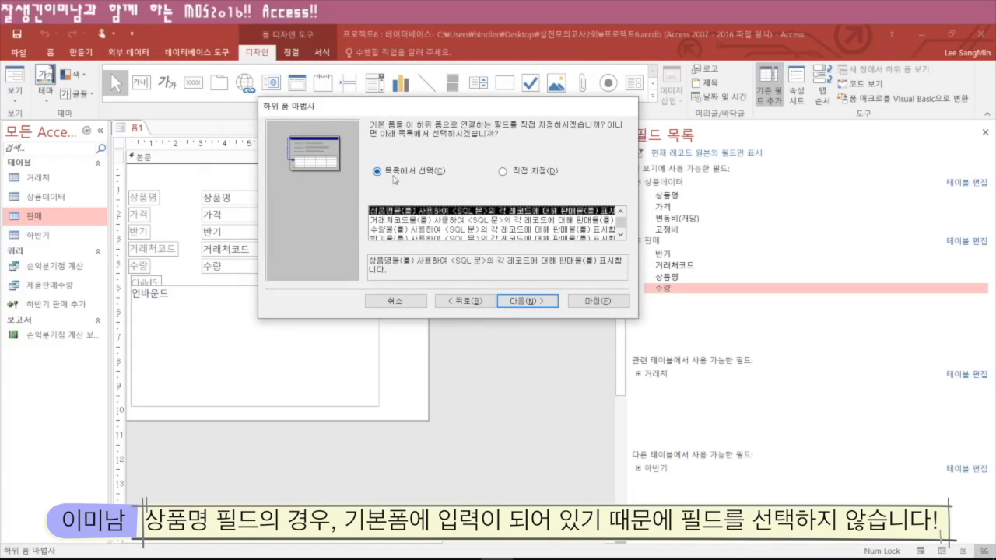
left_click(532, 303)
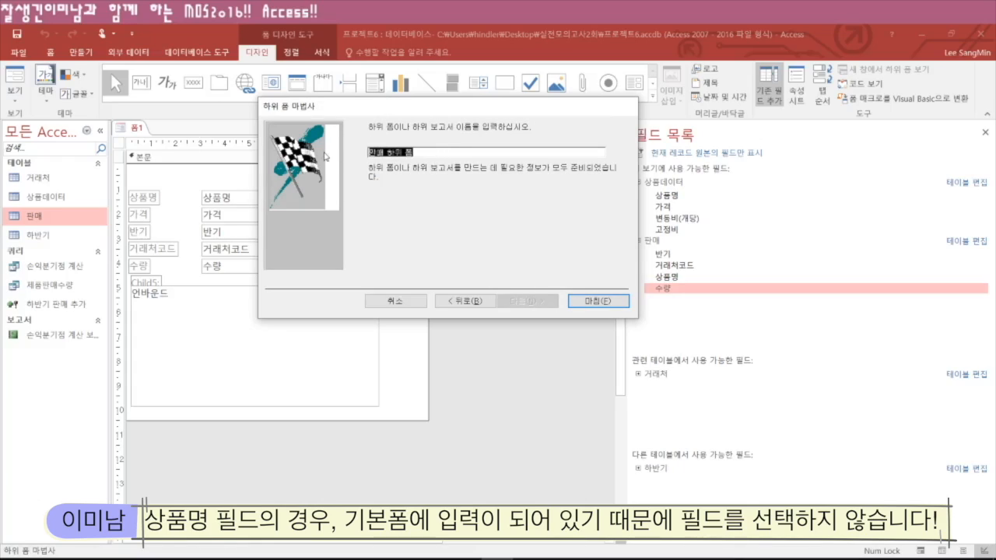
type("판매 폼")
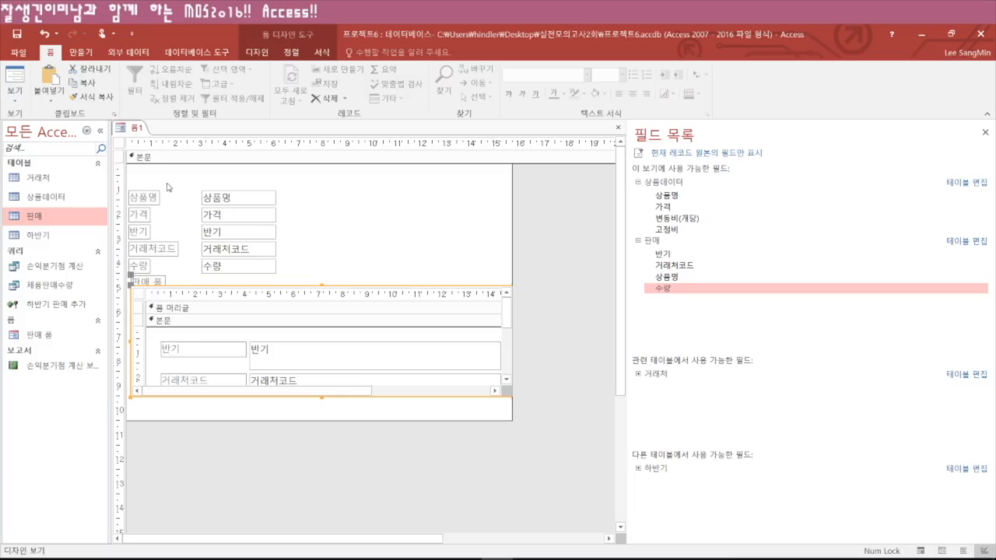
- Save the new form as 상품판매폼 and close it
right_click(135, 127)
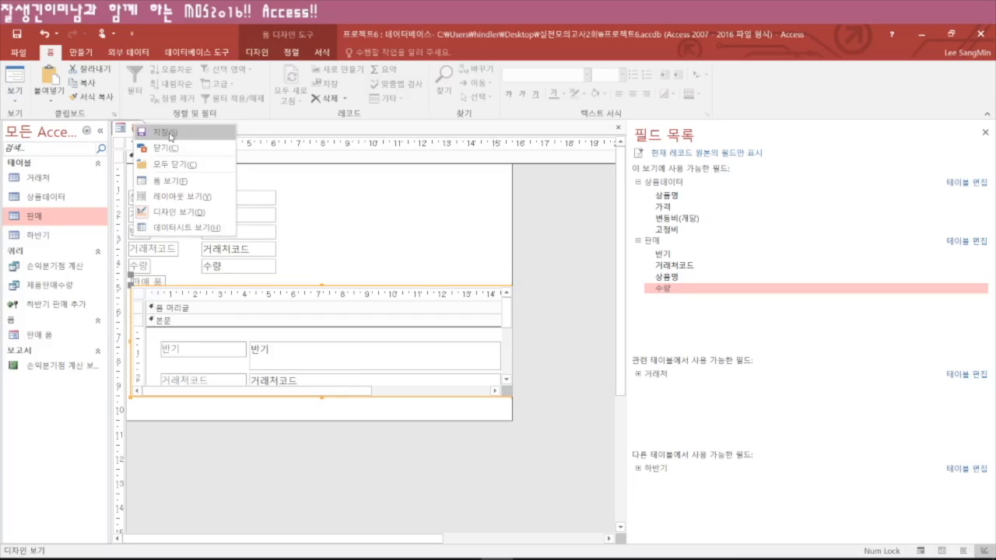
left_click(171, 136)
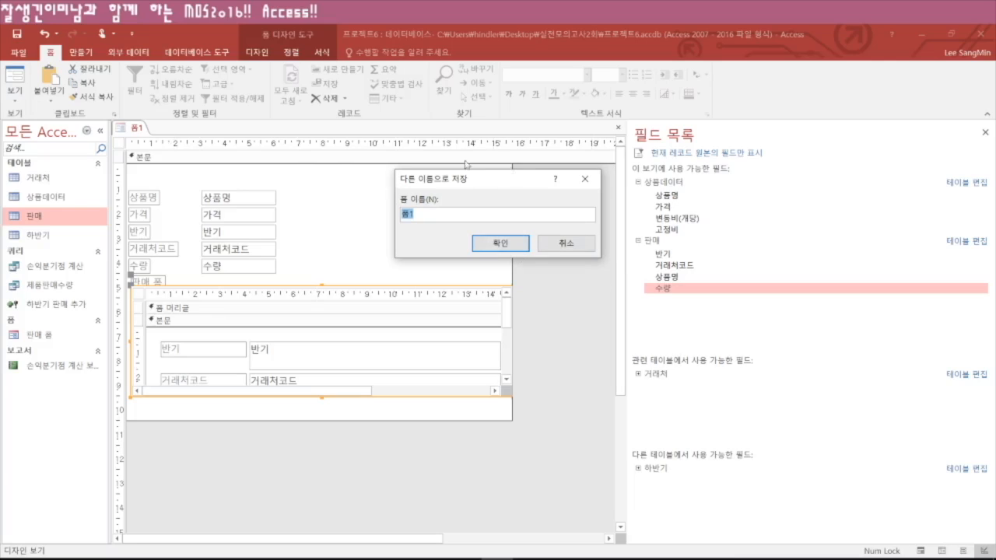
type("상표판매폼")
key("Return")
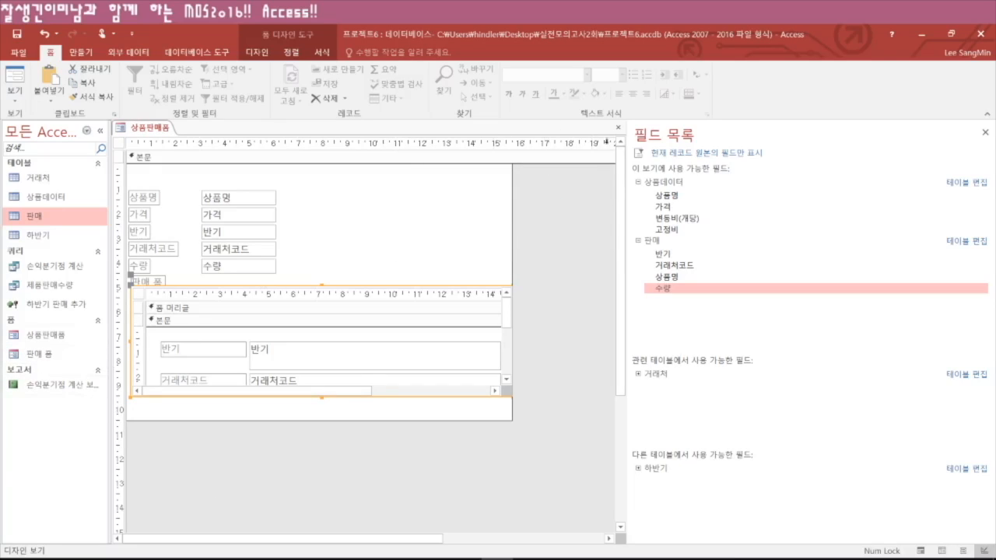
left_click(621, 129)
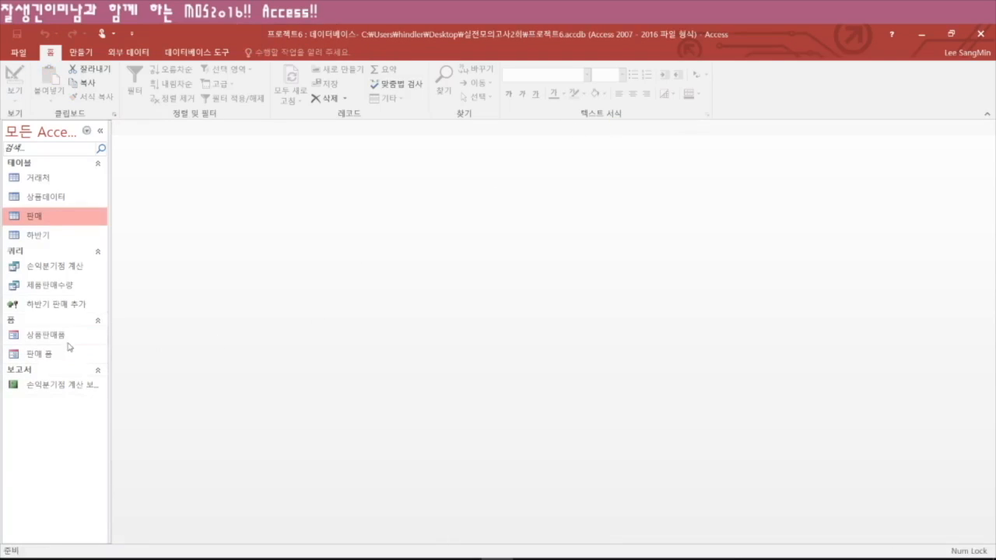
- Open the 상품판매폼 and 판매 폼 forms to check their contents, then close both
double_click(49, 337)
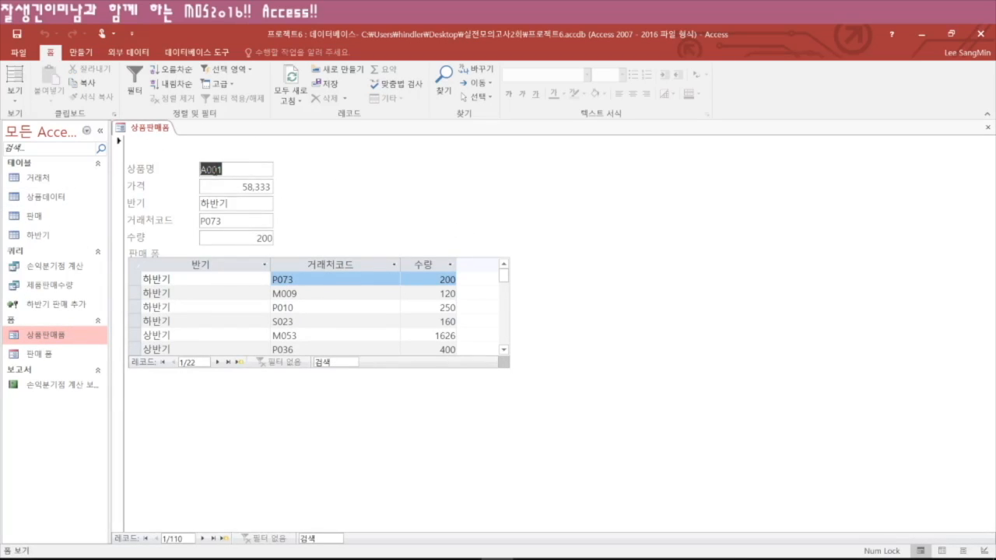
double_click(39, 353)
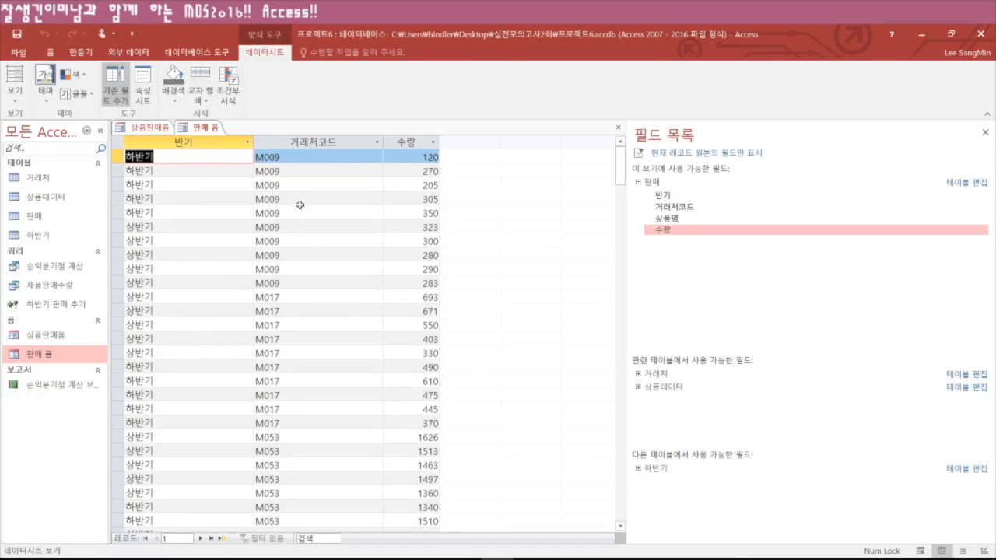
left_click(618, 128)
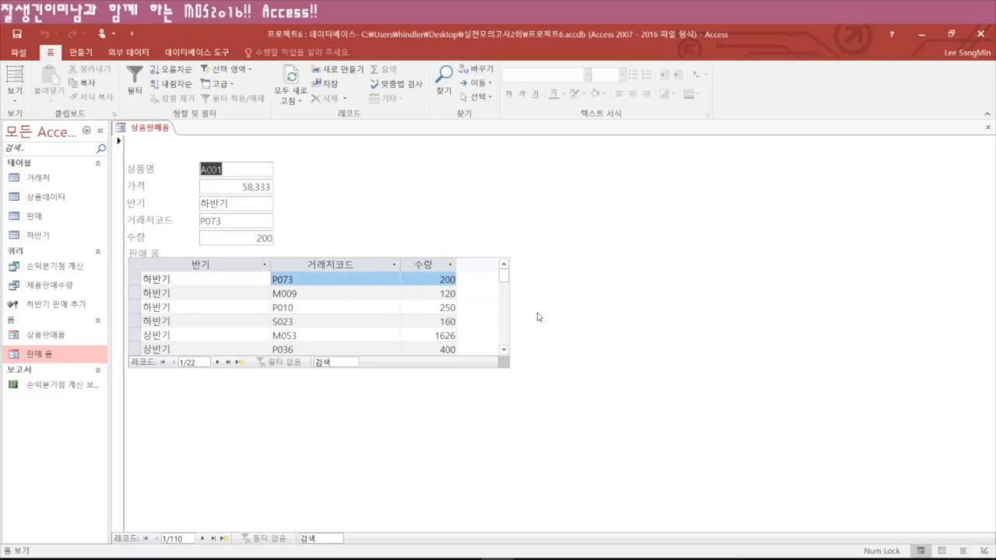
left_click(988, 127)
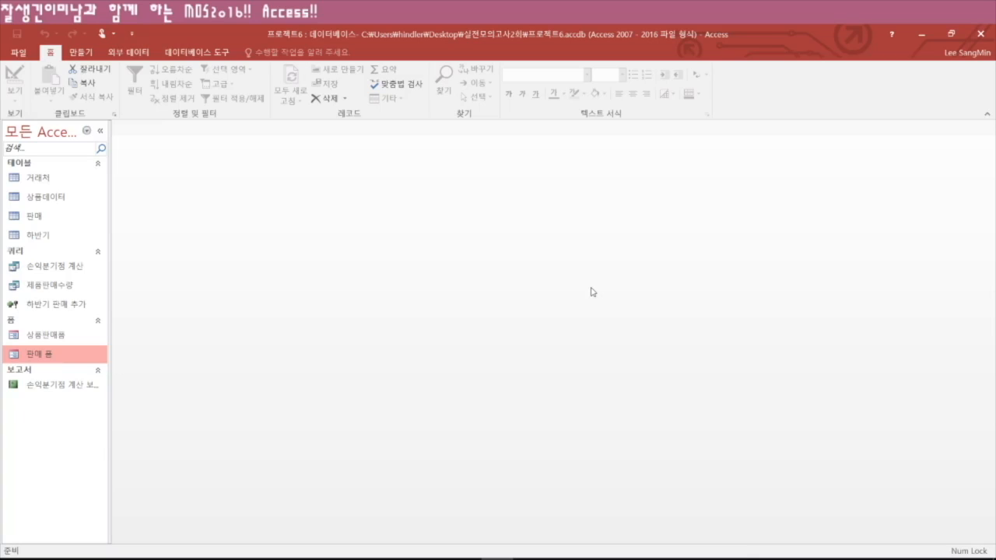
- Open the 손익분기점 계산 보고서 report in Design view and select all controls in its detail section (본문)
right_click(54, 387)
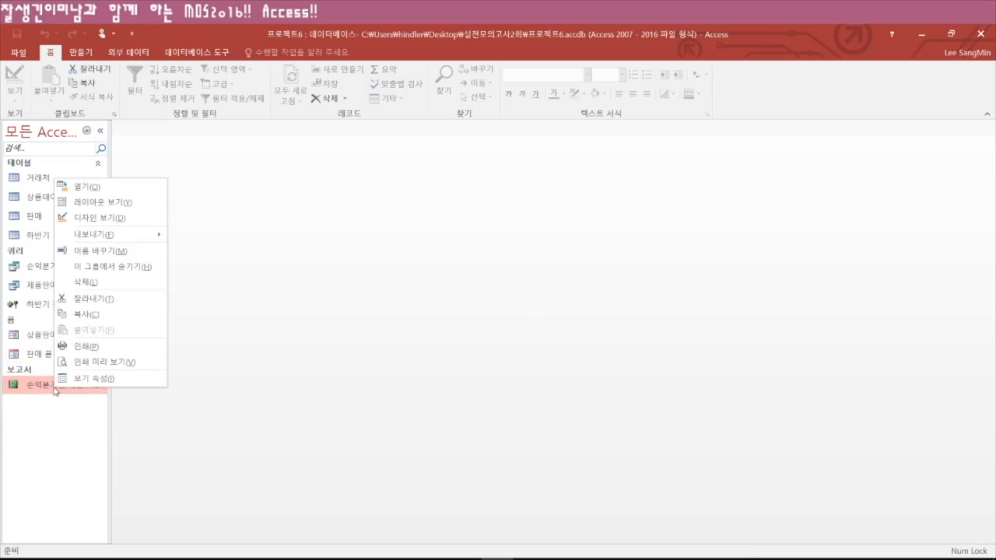
left_click(100, 217)
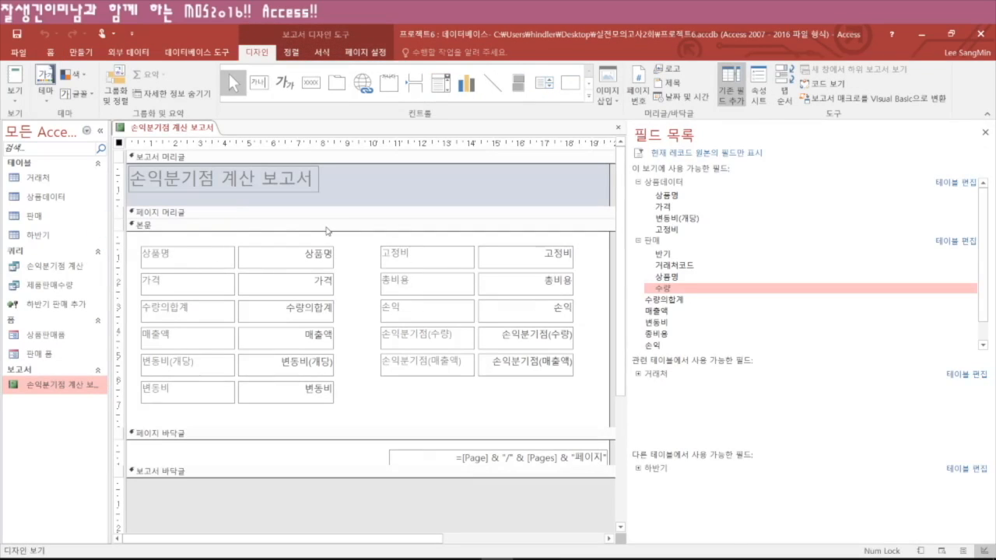
left_click(218, 225)
left_click_drag(115, 256, 127, 397)
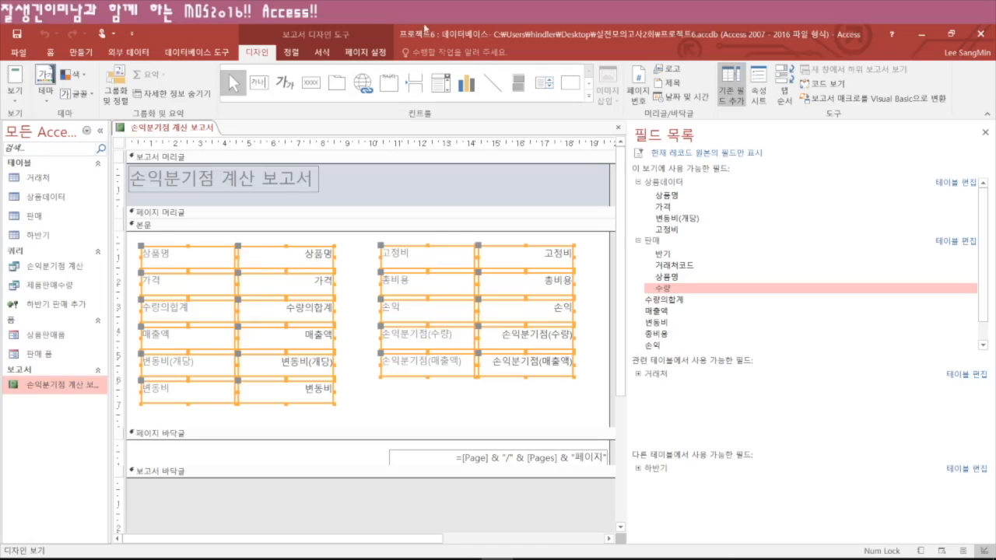
left_click(362, 52)
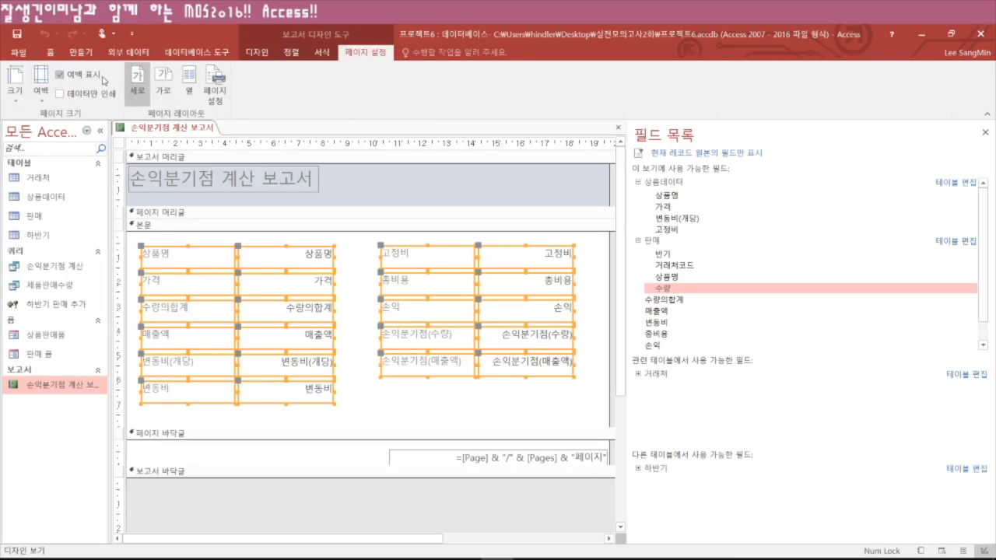
left_click(43, 91)
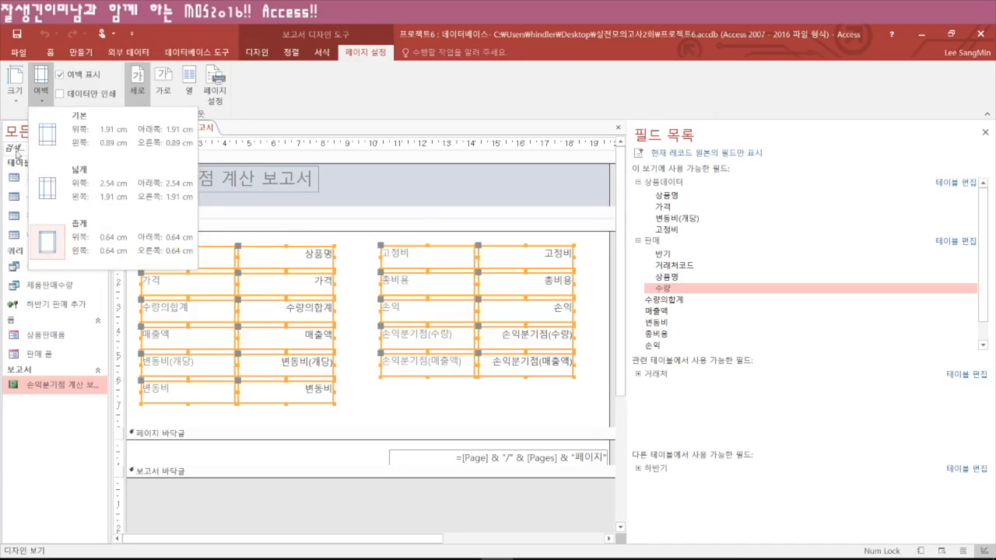
left_click(311, 91)
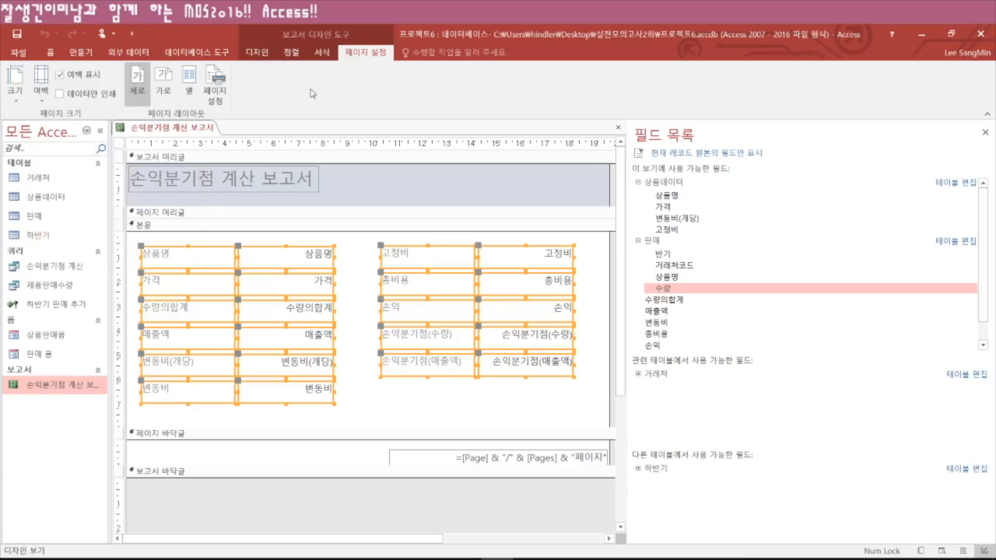
- Widen the control margins (여백 조정) of the selected detail controls, then close the report and save its design changes
left_click(293, 52)
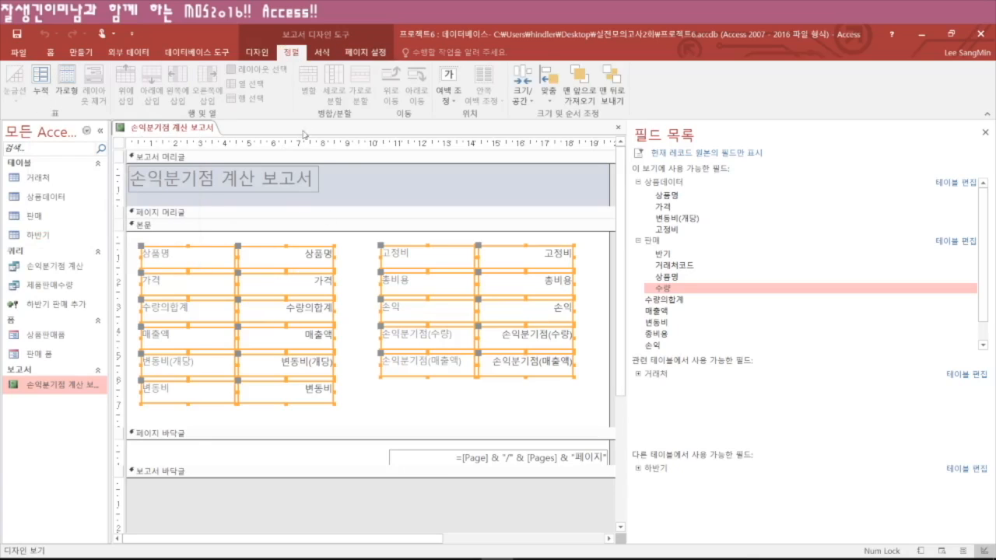
left_click(451, 97)
left_click(479, 185)
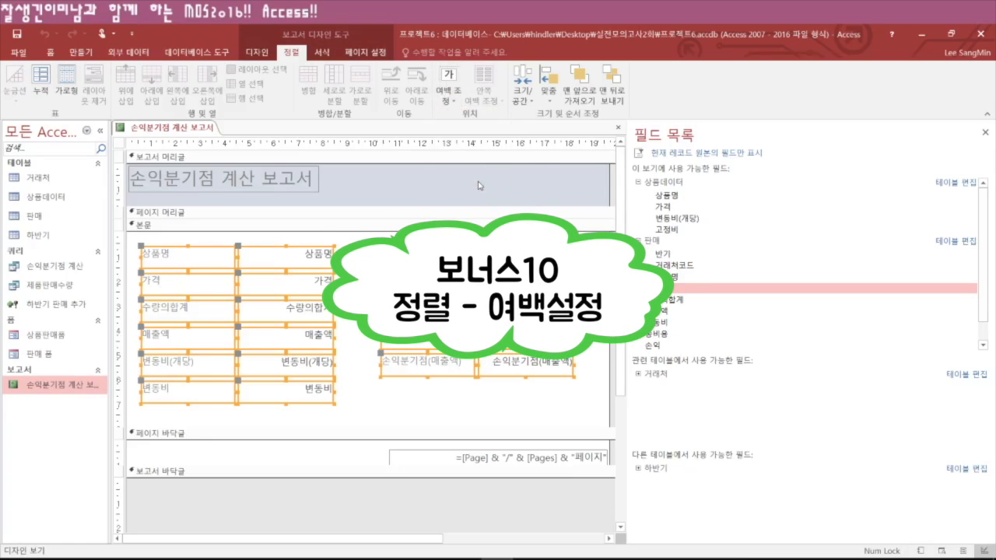
left_click(490, 414)
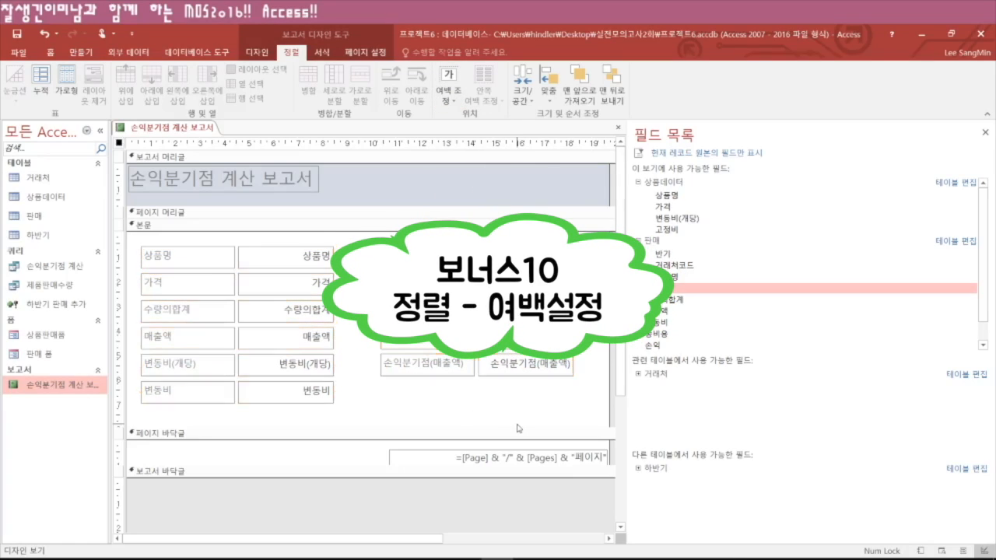
left_click(623, 133)
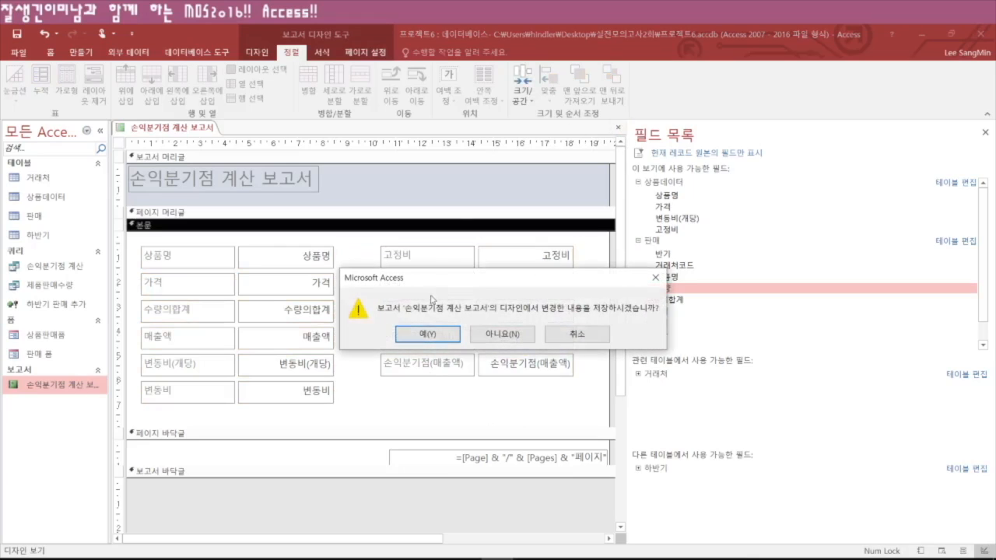
left_click(432, 337)
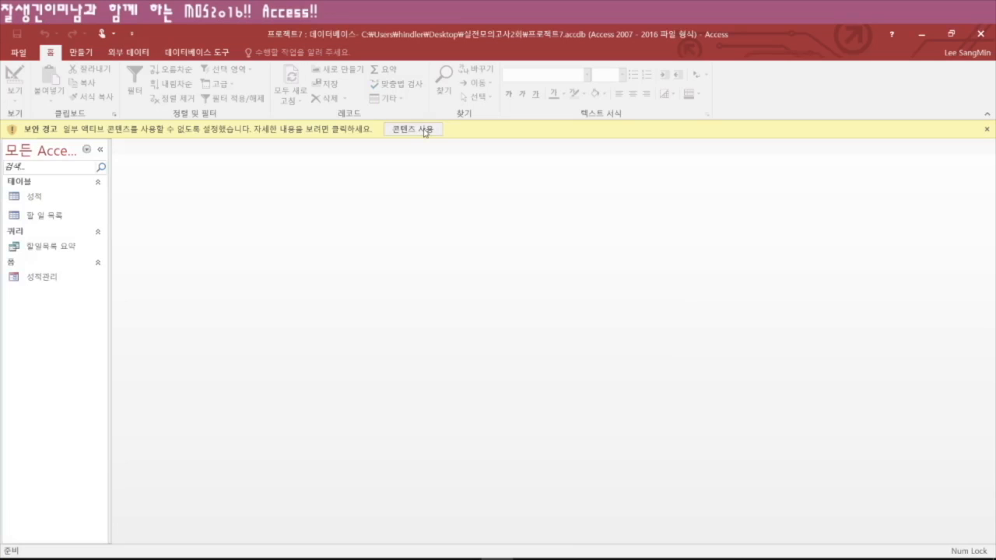
- Enable the database's blocked content and open the 성적관리 form in Design view
left_click(425, 130)
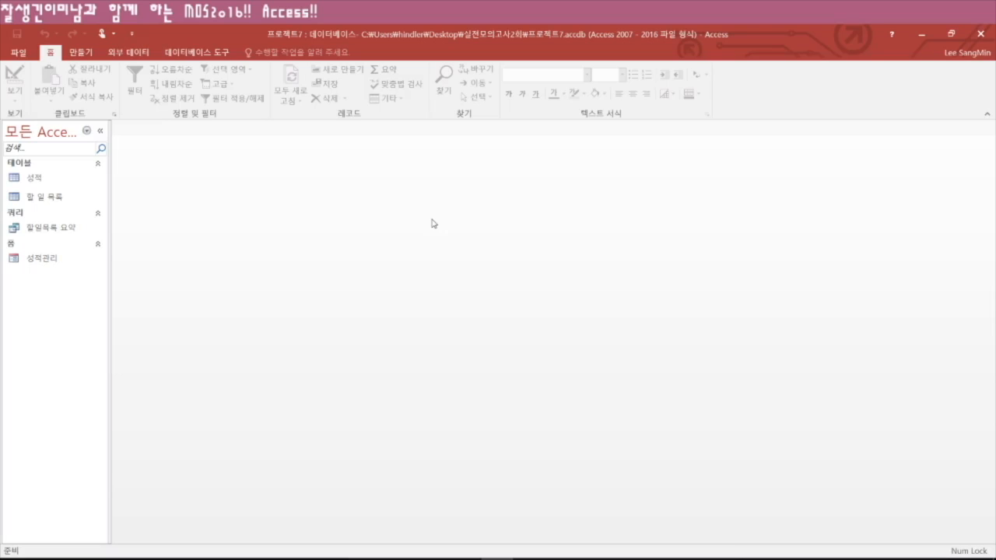
left_click(48, 261)
double_click(48, 260)
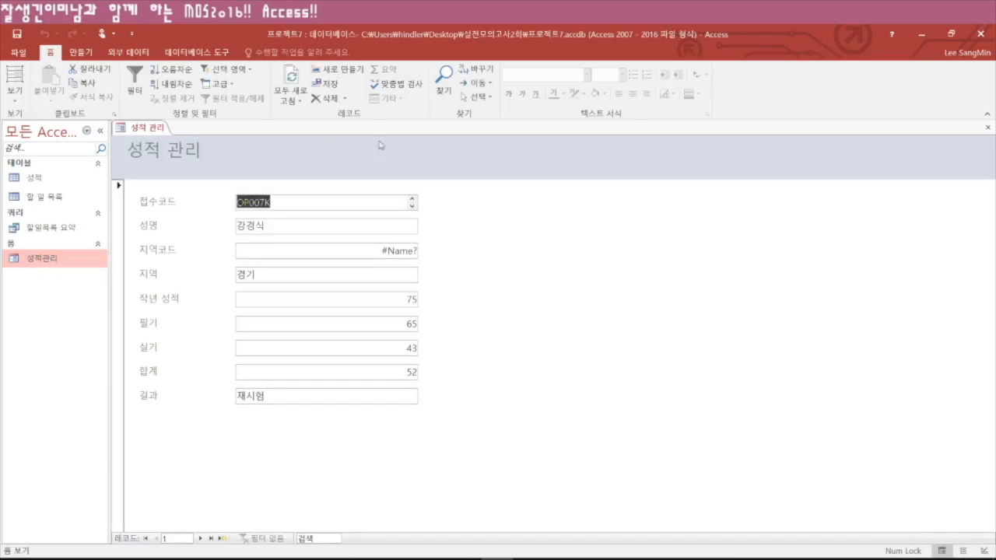
right_click(148, 134)
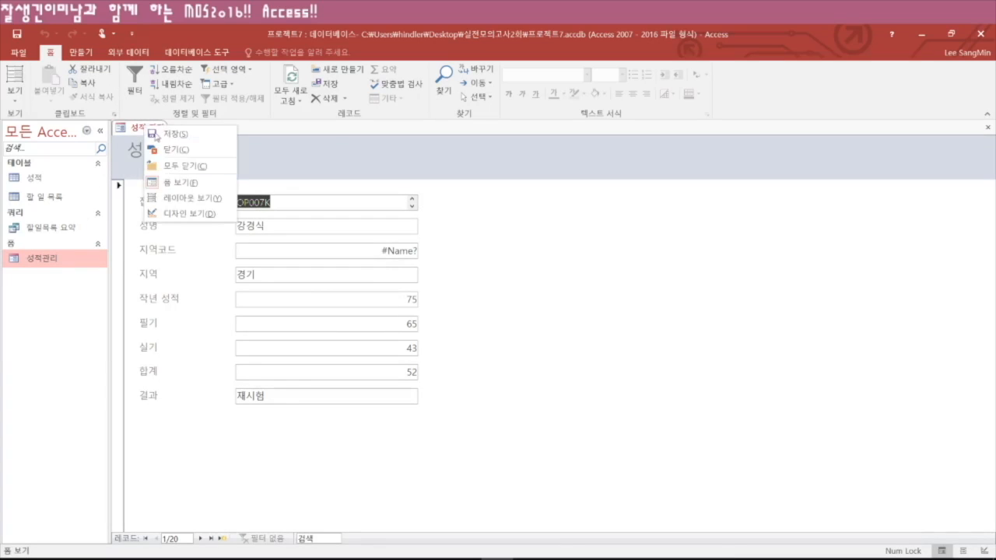
left_click(187, 213)
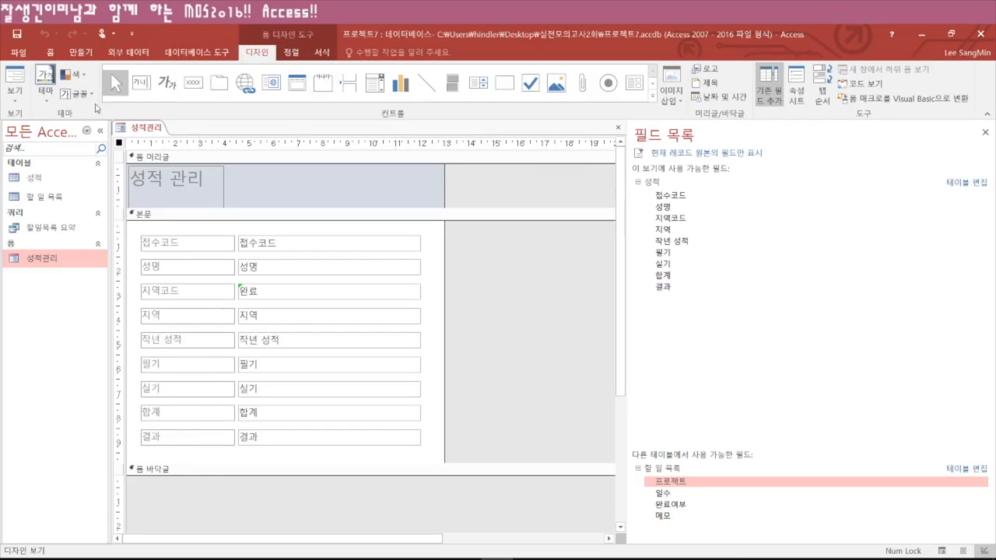
- Apply the third built-in Office theme to the 성적관리 form, check it in Form view and close the form
left_click(47, 92)
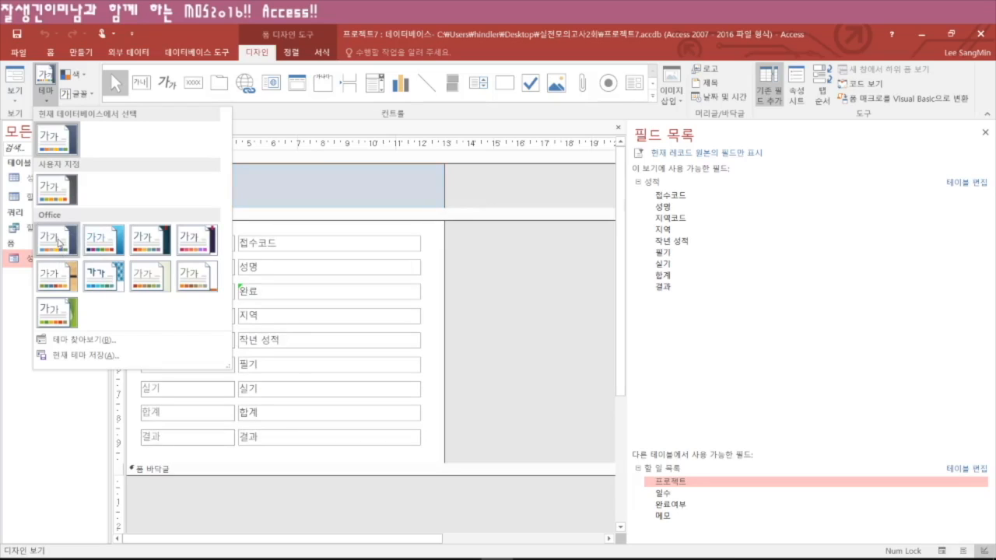
left_click(137, 249)
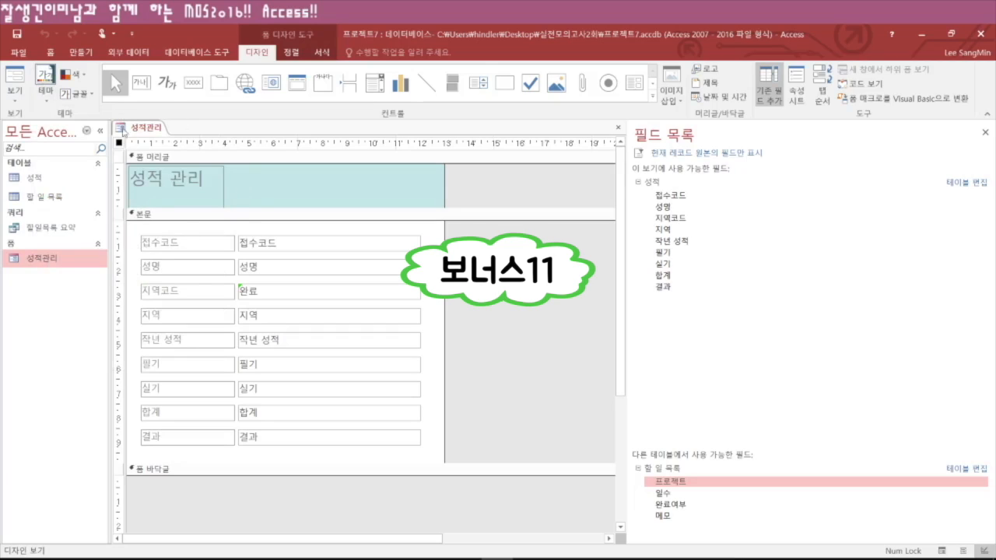
left_click(16, 80)
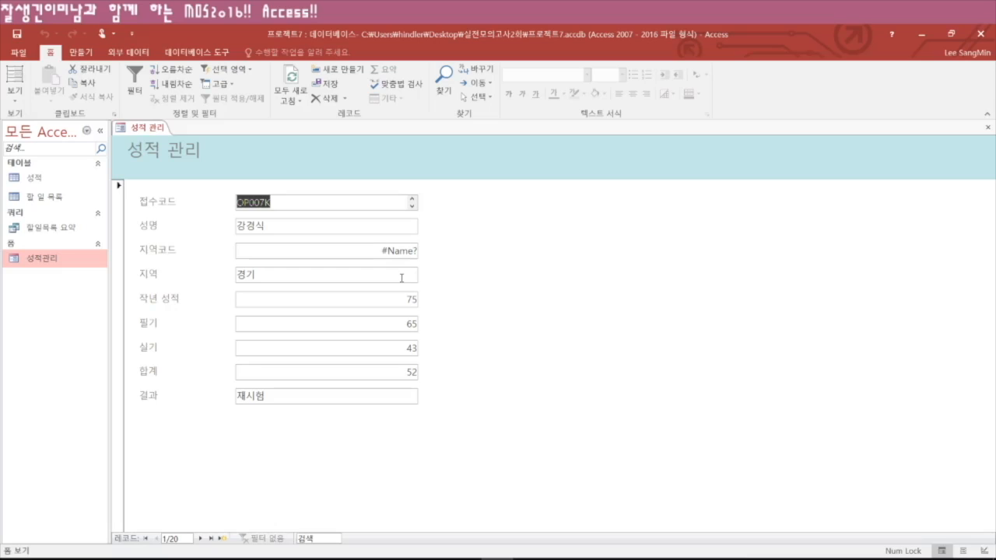
left_click(988, 126)
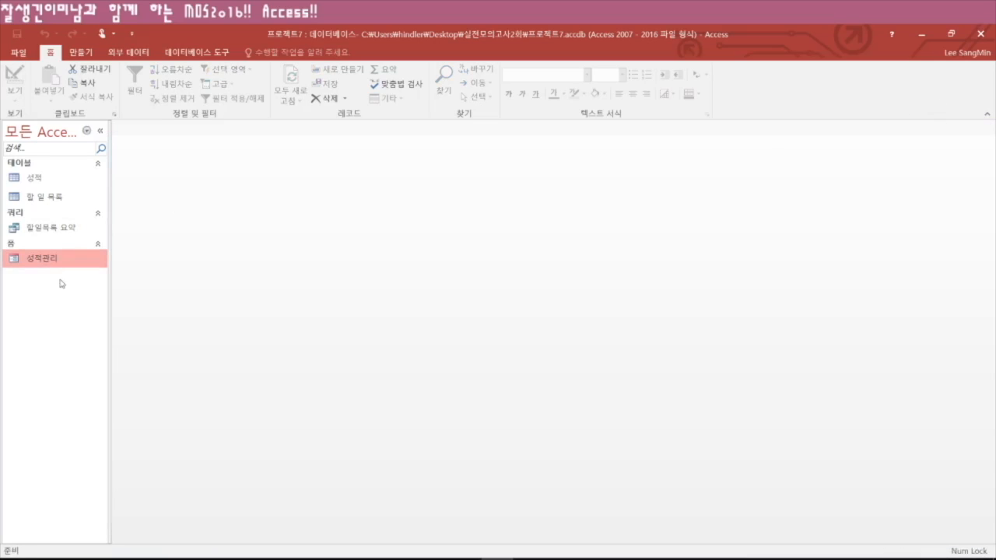
- Rename the 할일목록 요약 query as 할 일 완료 목록
left_click(57, 228)
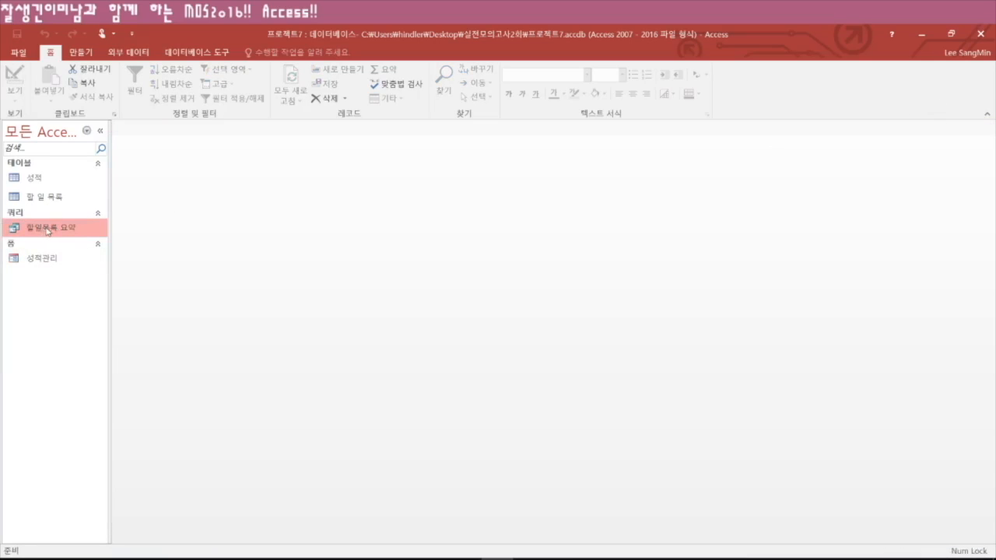
right_click(44, 231)
left_click(103, 286)
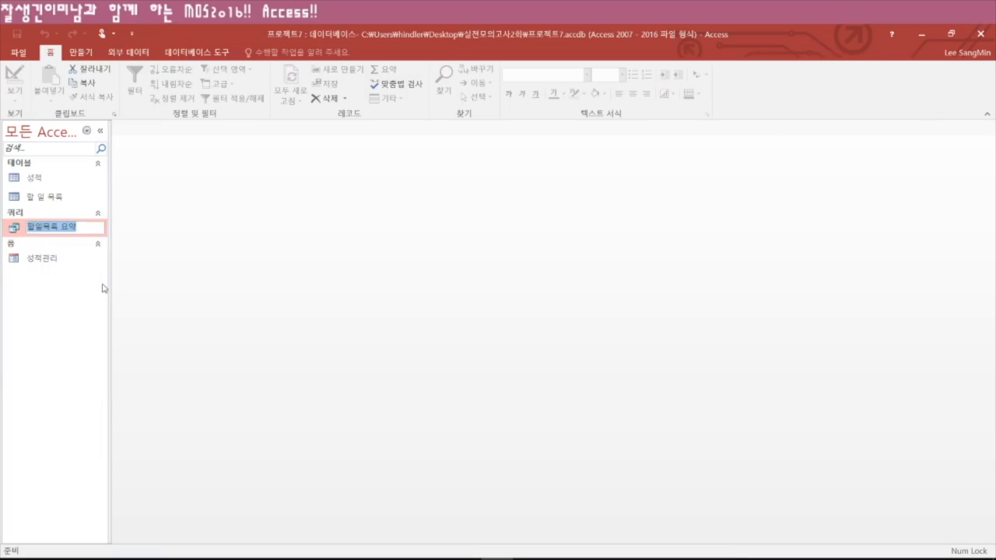
type("할 일 ")
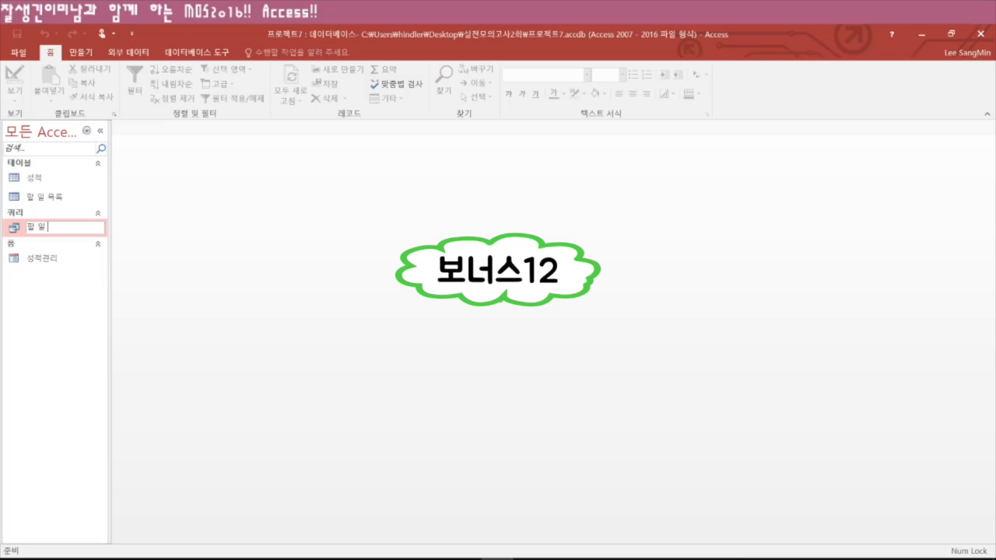
type("완료 목록")
left_click(102, 288)
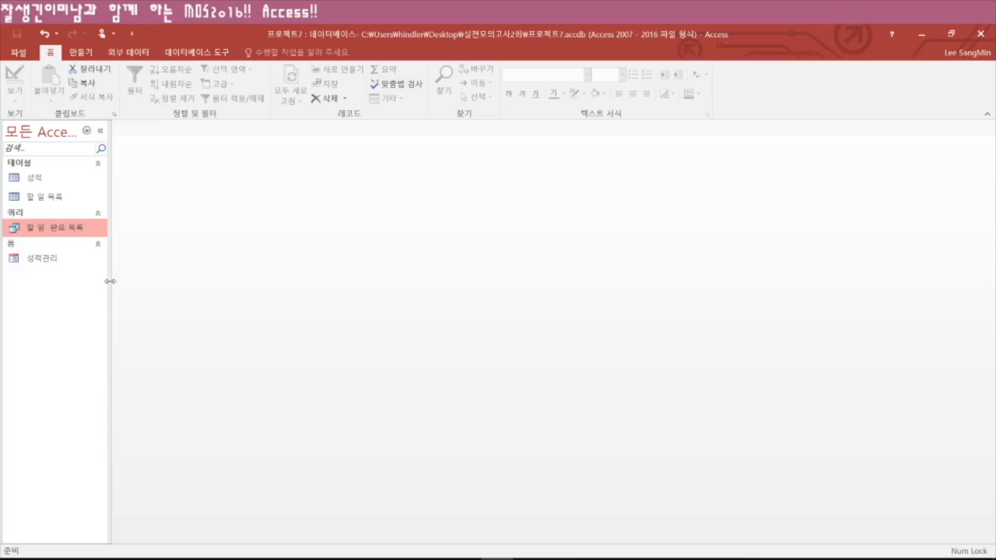
- Open the 할 일 완료 목록 query in Design view and set the criterion of the 완료여부 field to True
double_click(60, 228)
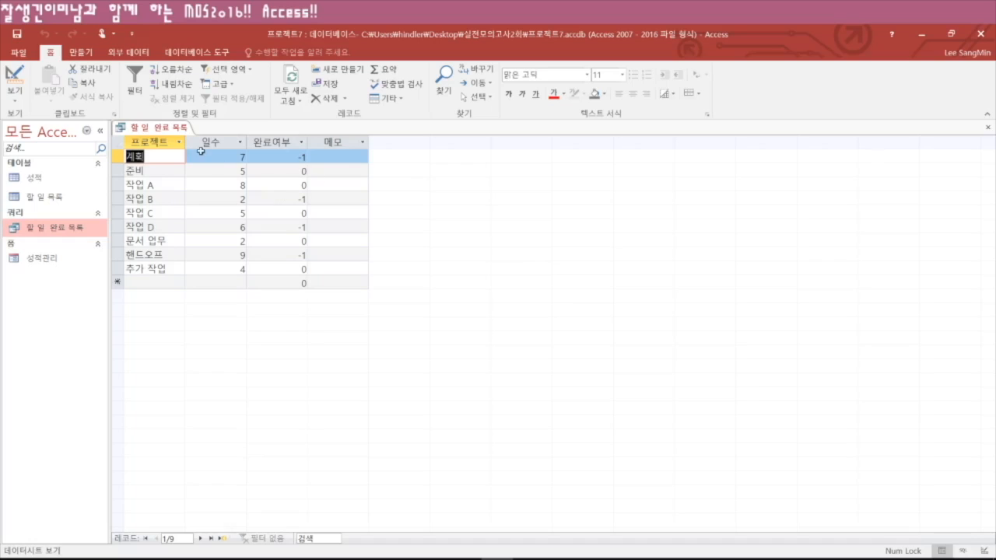
left_click(15, 99)
left_click(48, 179)
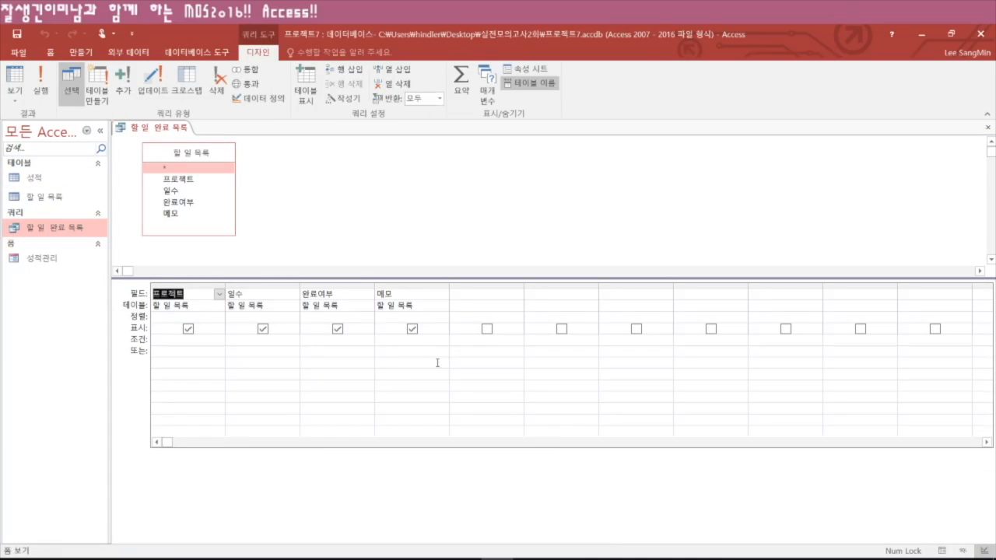
left_click(319, 340)
type("True")
key("Tab")
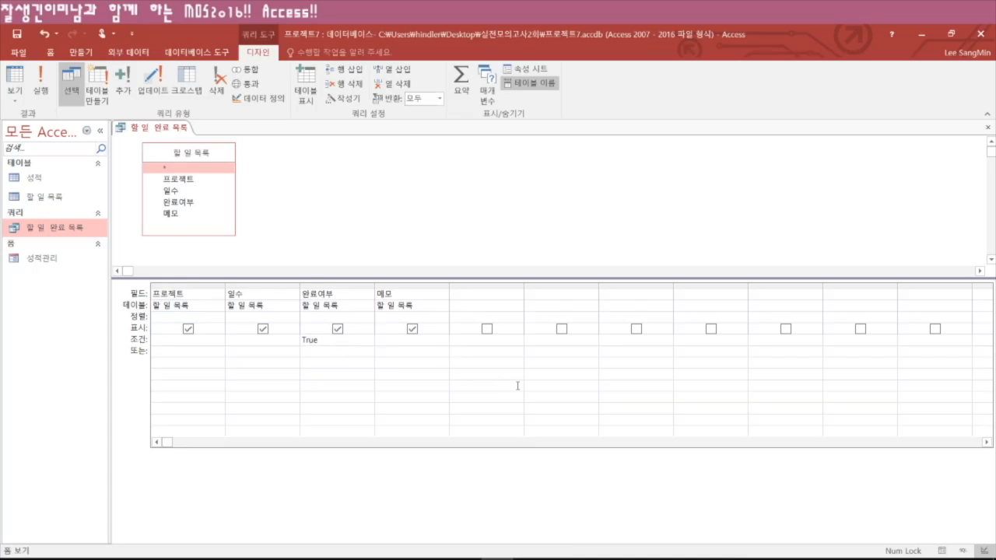
- Run the 할 일 완료 목록 query, then close it and save its design changes
left_click(43, 86)
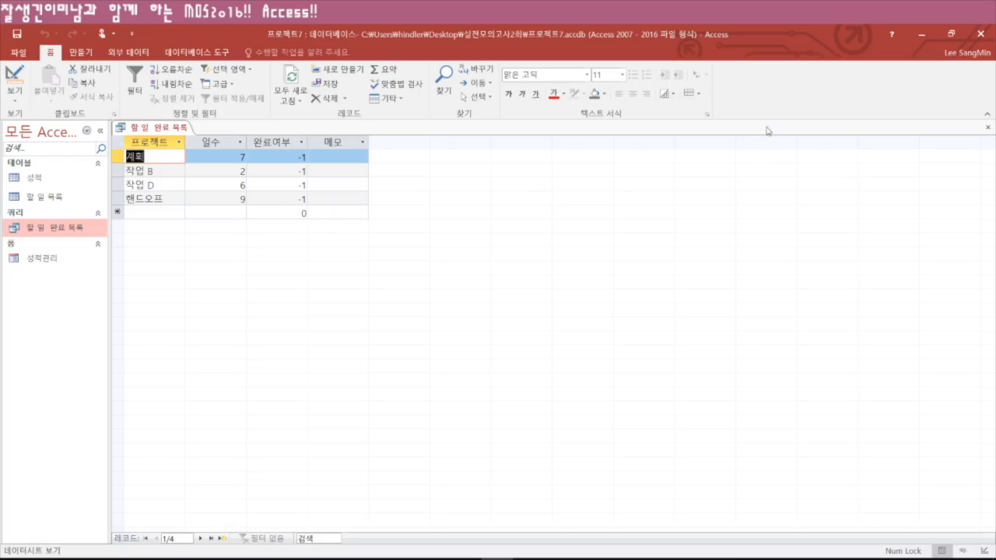
left_click(987, 127)
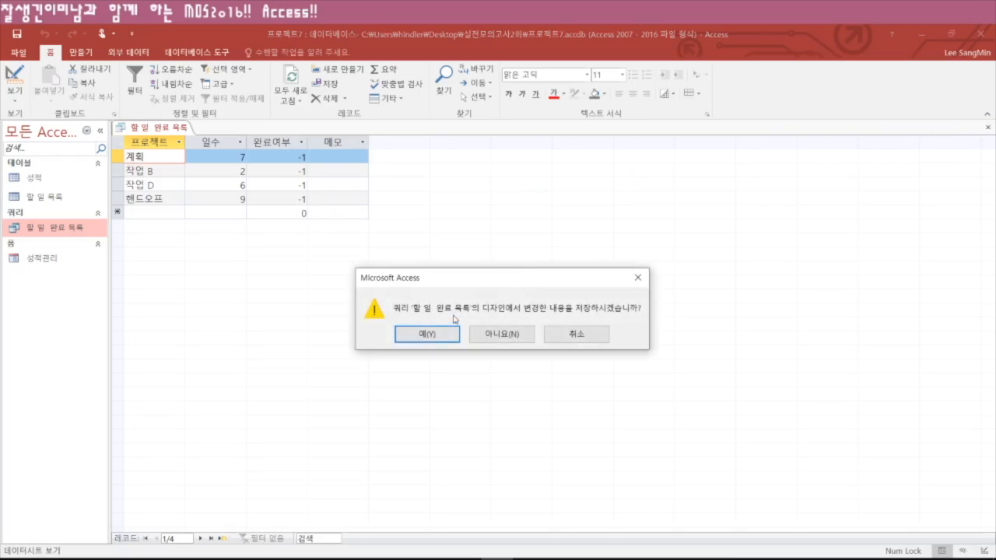
left_click(434, 332)
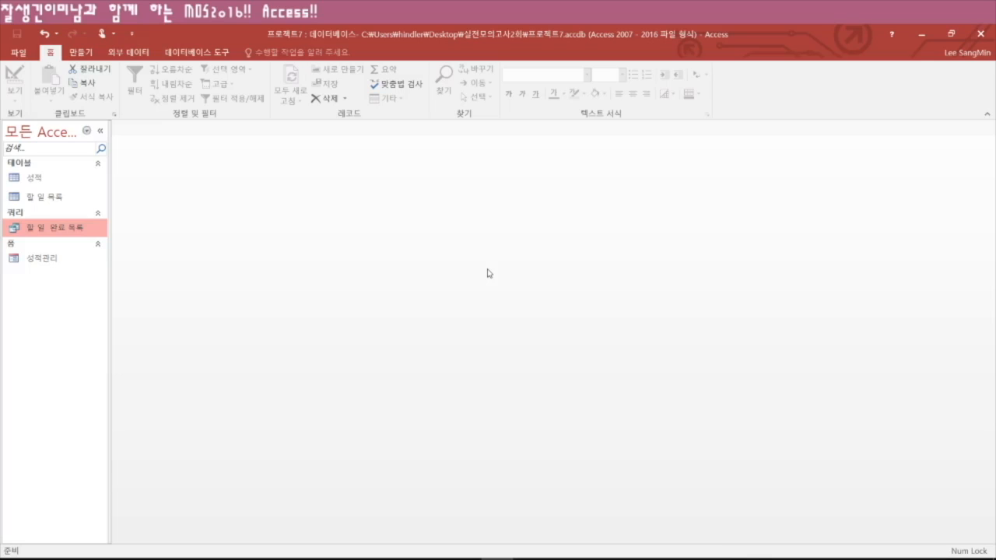
- Open the 성적관리 form in Design view, select the text box beside the 지역코드 label and close the field list
double_click(42, 259)
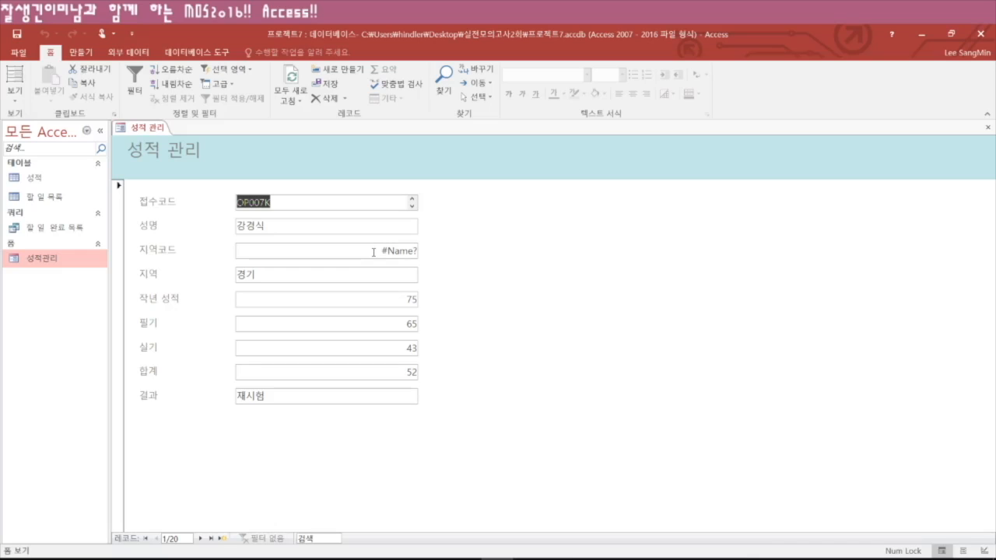
left_click(21, 106)
left_click(53, 177)
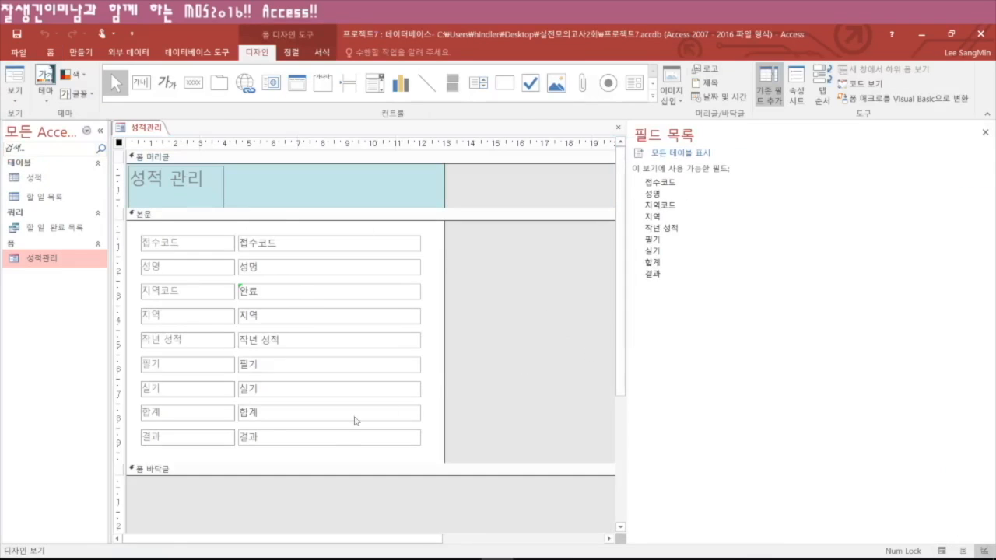
left_click(289, 292)
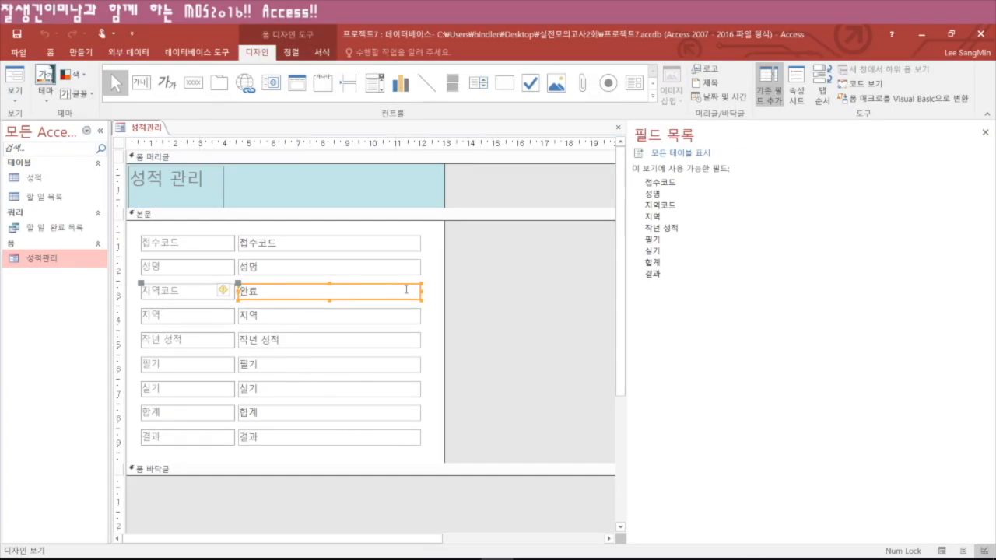
left_click(986, 133)
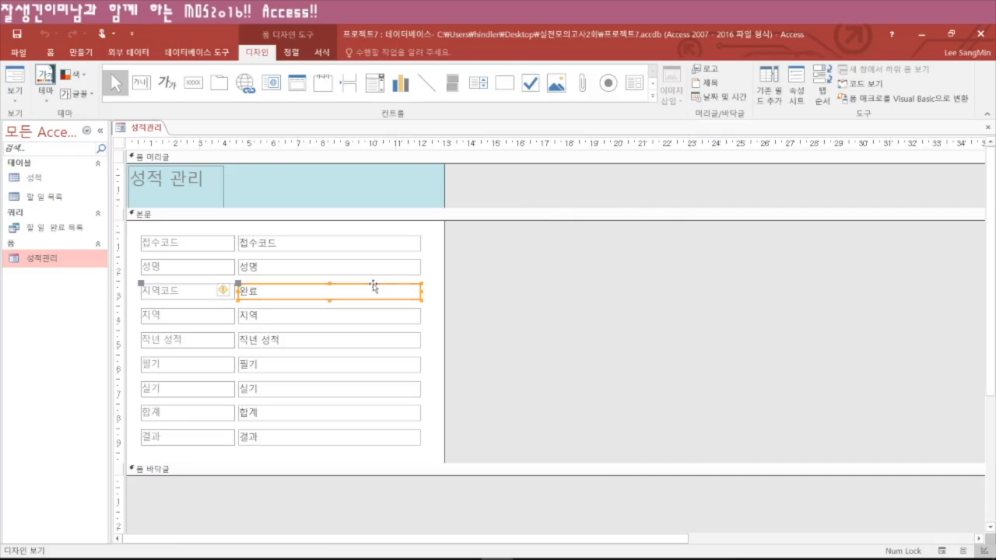
- Set the control source (컨트롤 원본) of the 지역코드 text box to 지역코드 and show the form in Form view
double_click(373, 286)
left_click(677, 186)
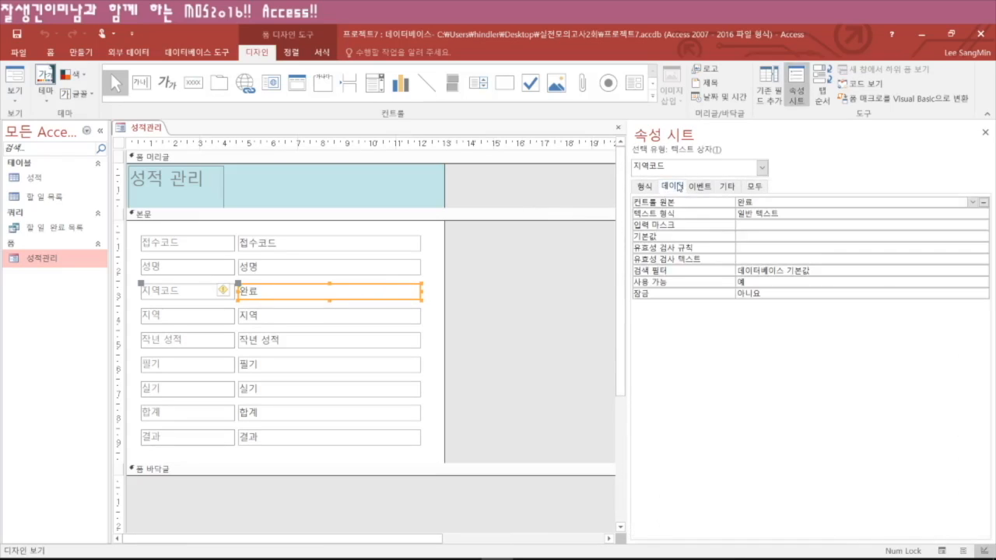
left_click(972, 202)
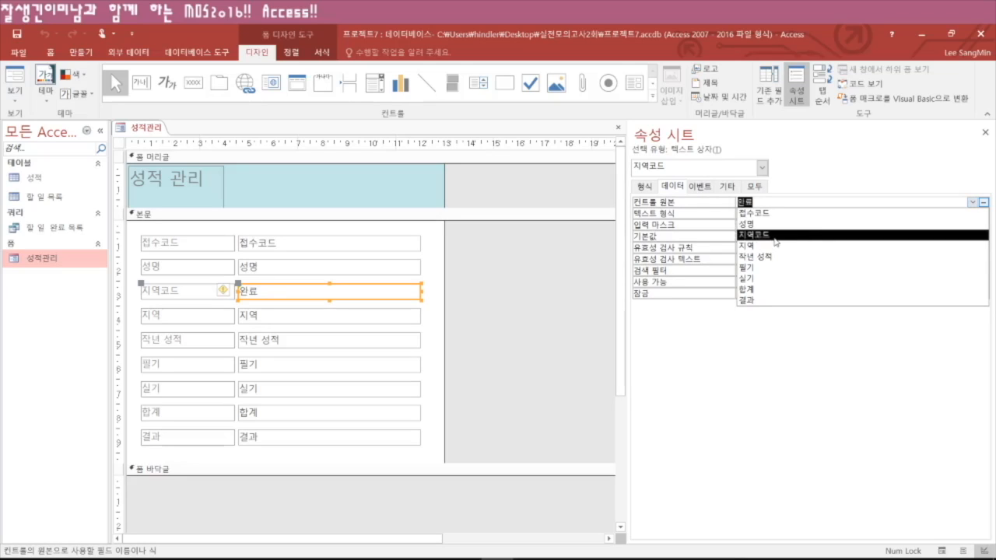
left_click(812, 234)
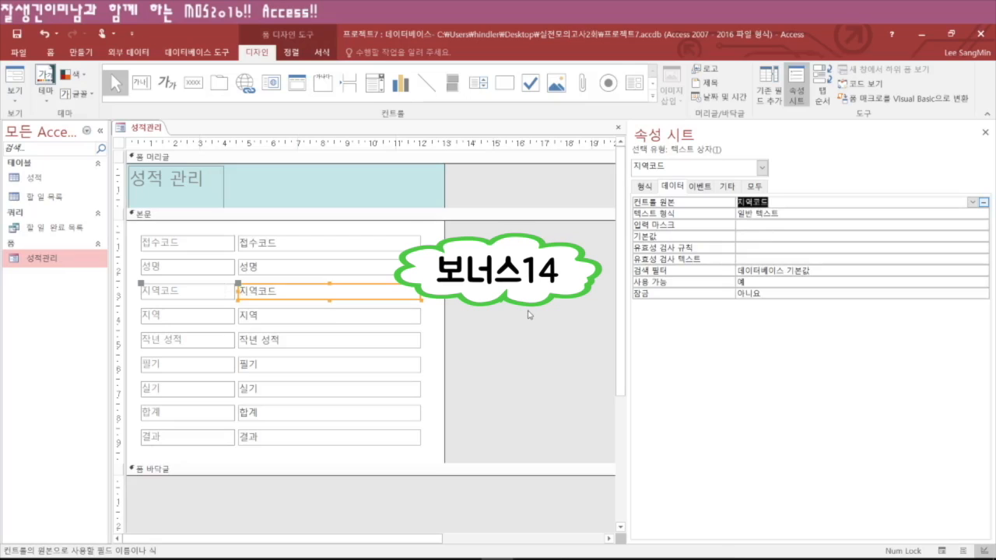
key("Down")
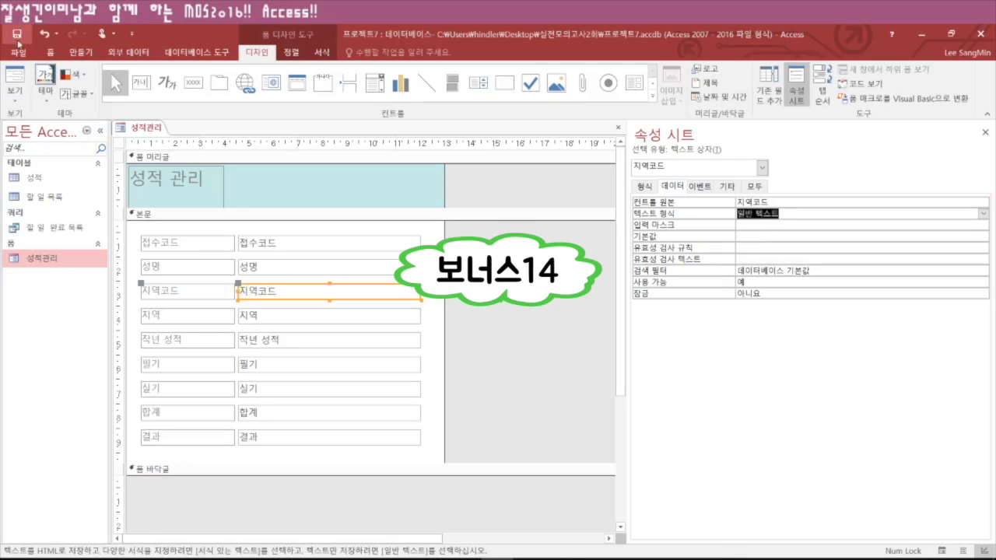
left_click(17, 76)
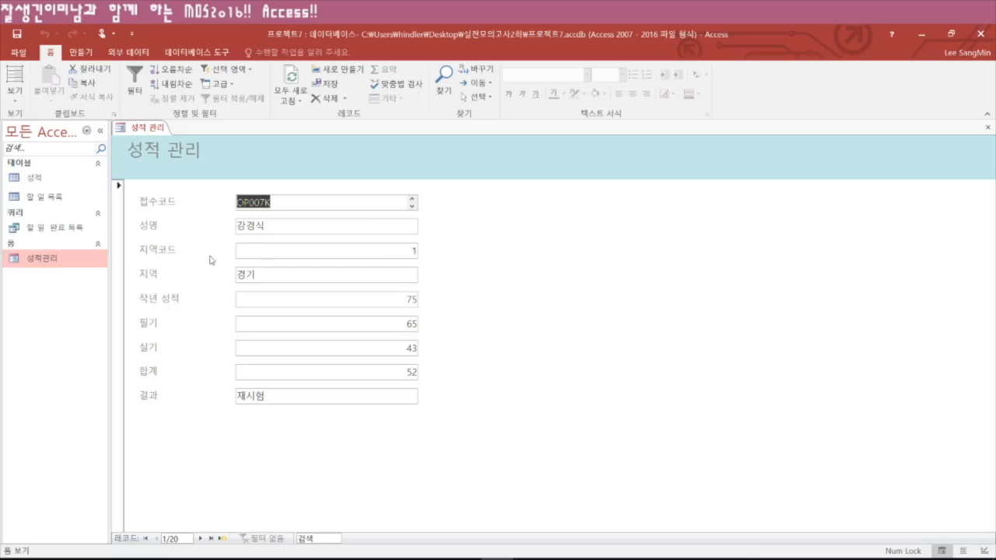
- Return the 성적관리 form to Design view, review the records of the 성적 table, then close the table and the form
left_click(20, 98)
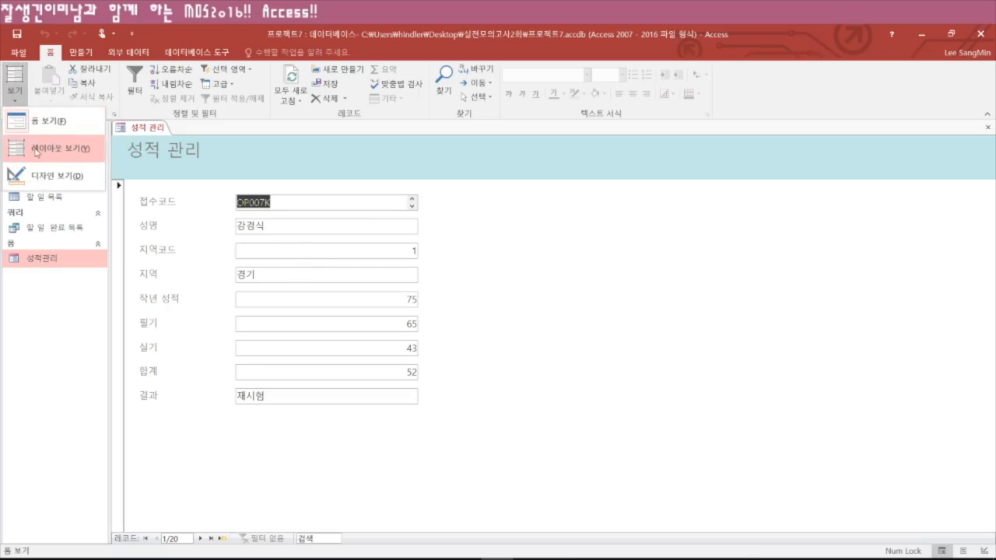
left_click(46, 178)
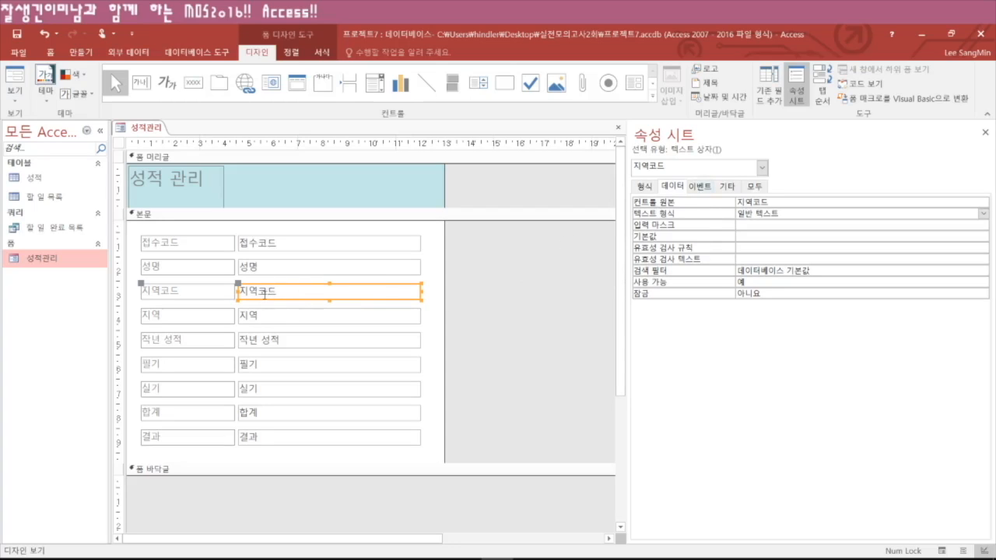
left_click(35, 180)
double_click(36, 180)
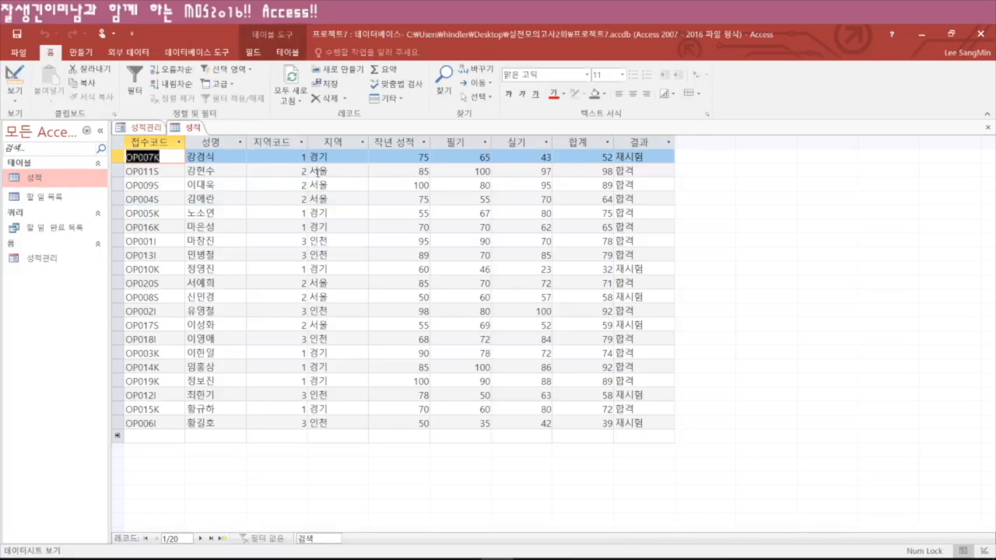
left_click(985, 128)
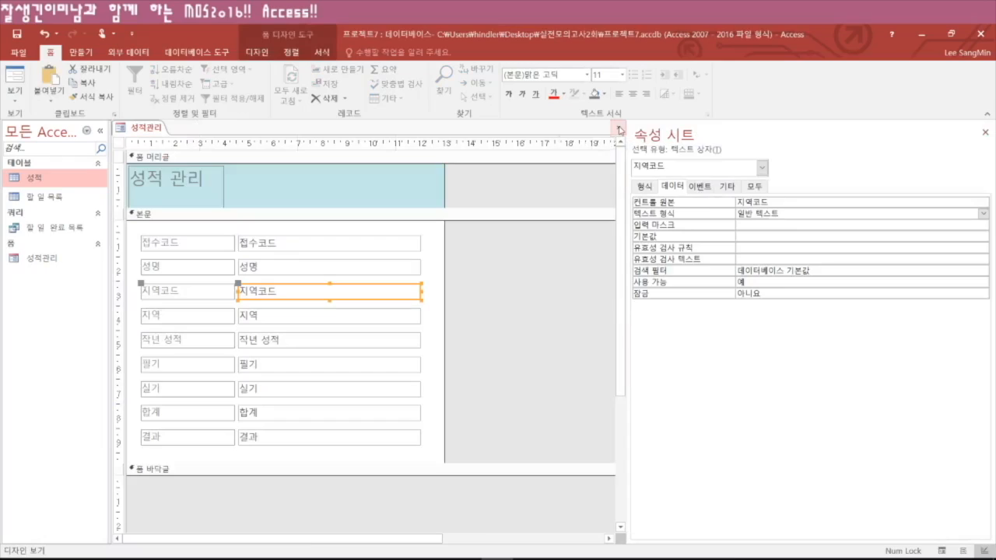
left_click(617, 129)
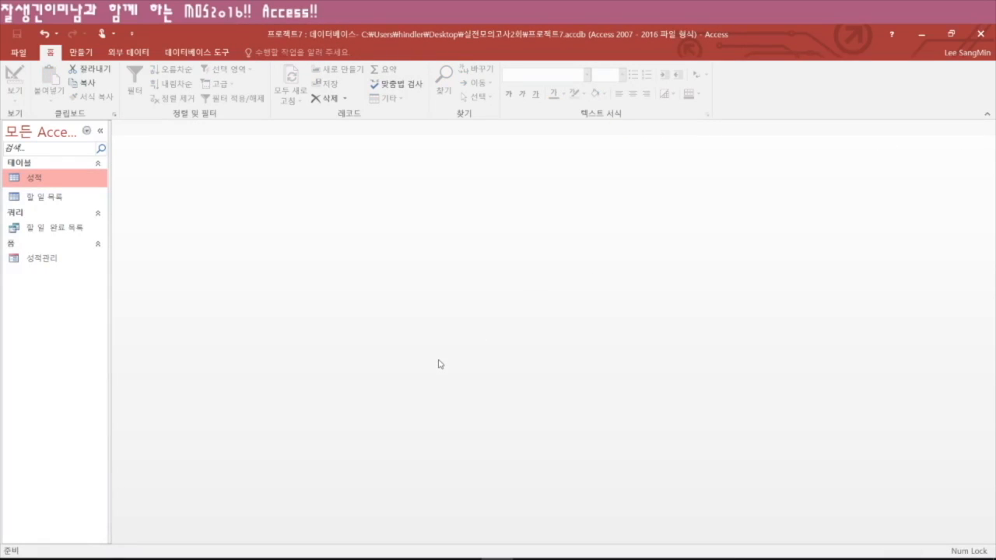